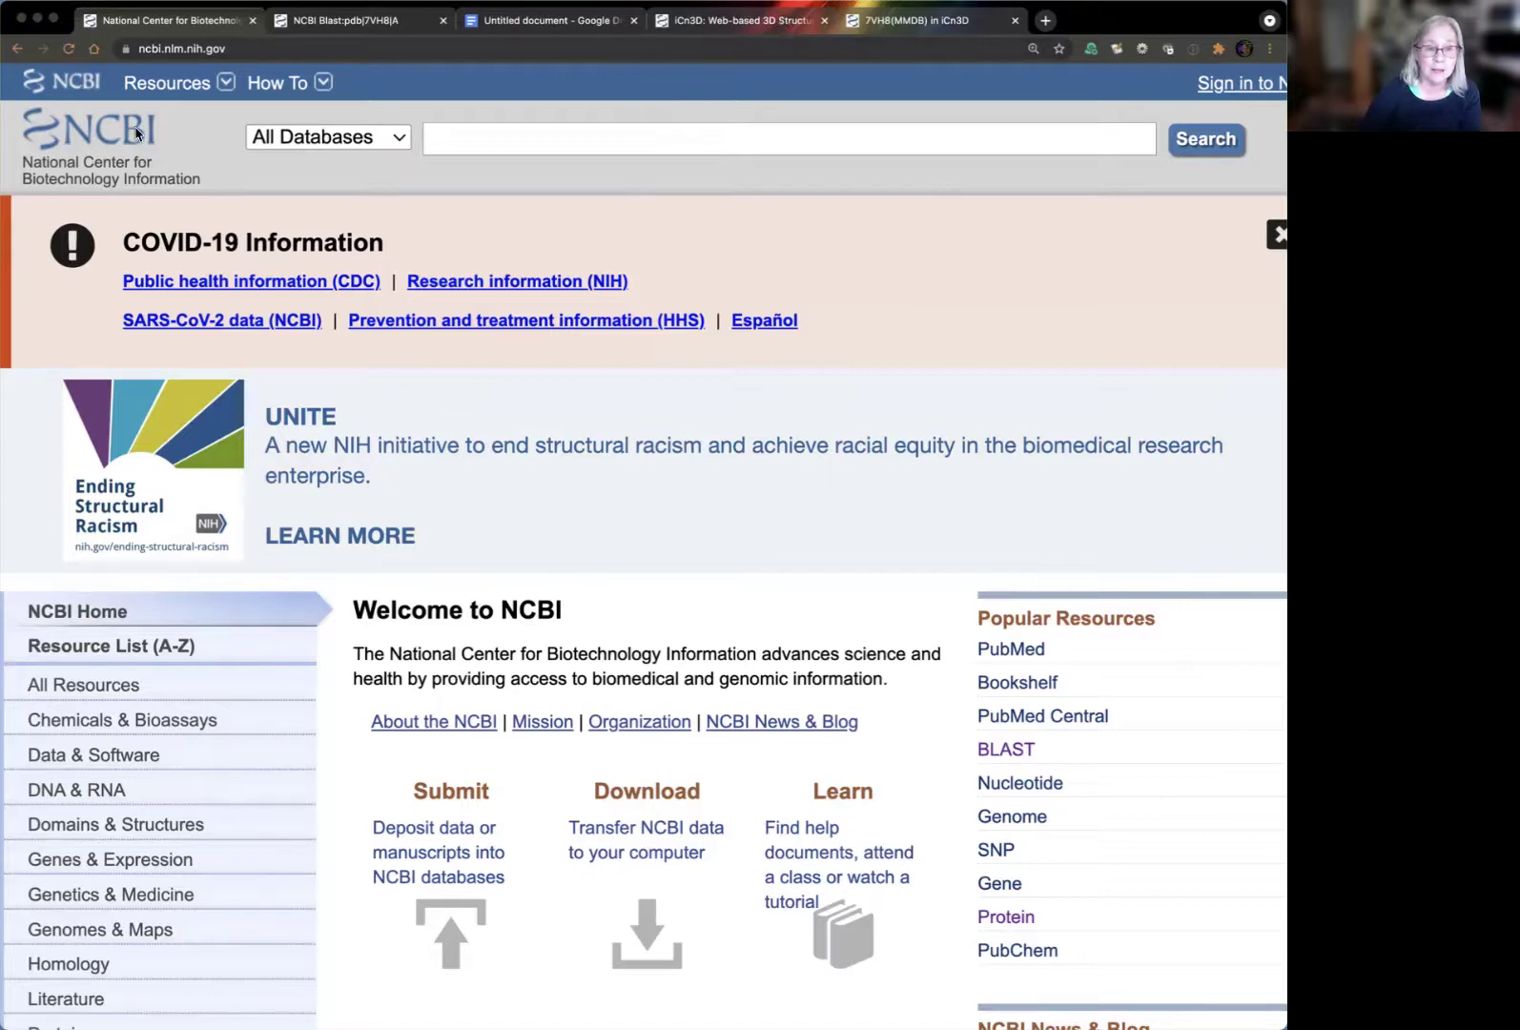
Open BLAST from the NCBI home page's popular resources and open the Protein BLAST search form
{"action": "scroll", "coordinate": [809, 661], "scroll_direction": "down", "scroll_amount": 5}
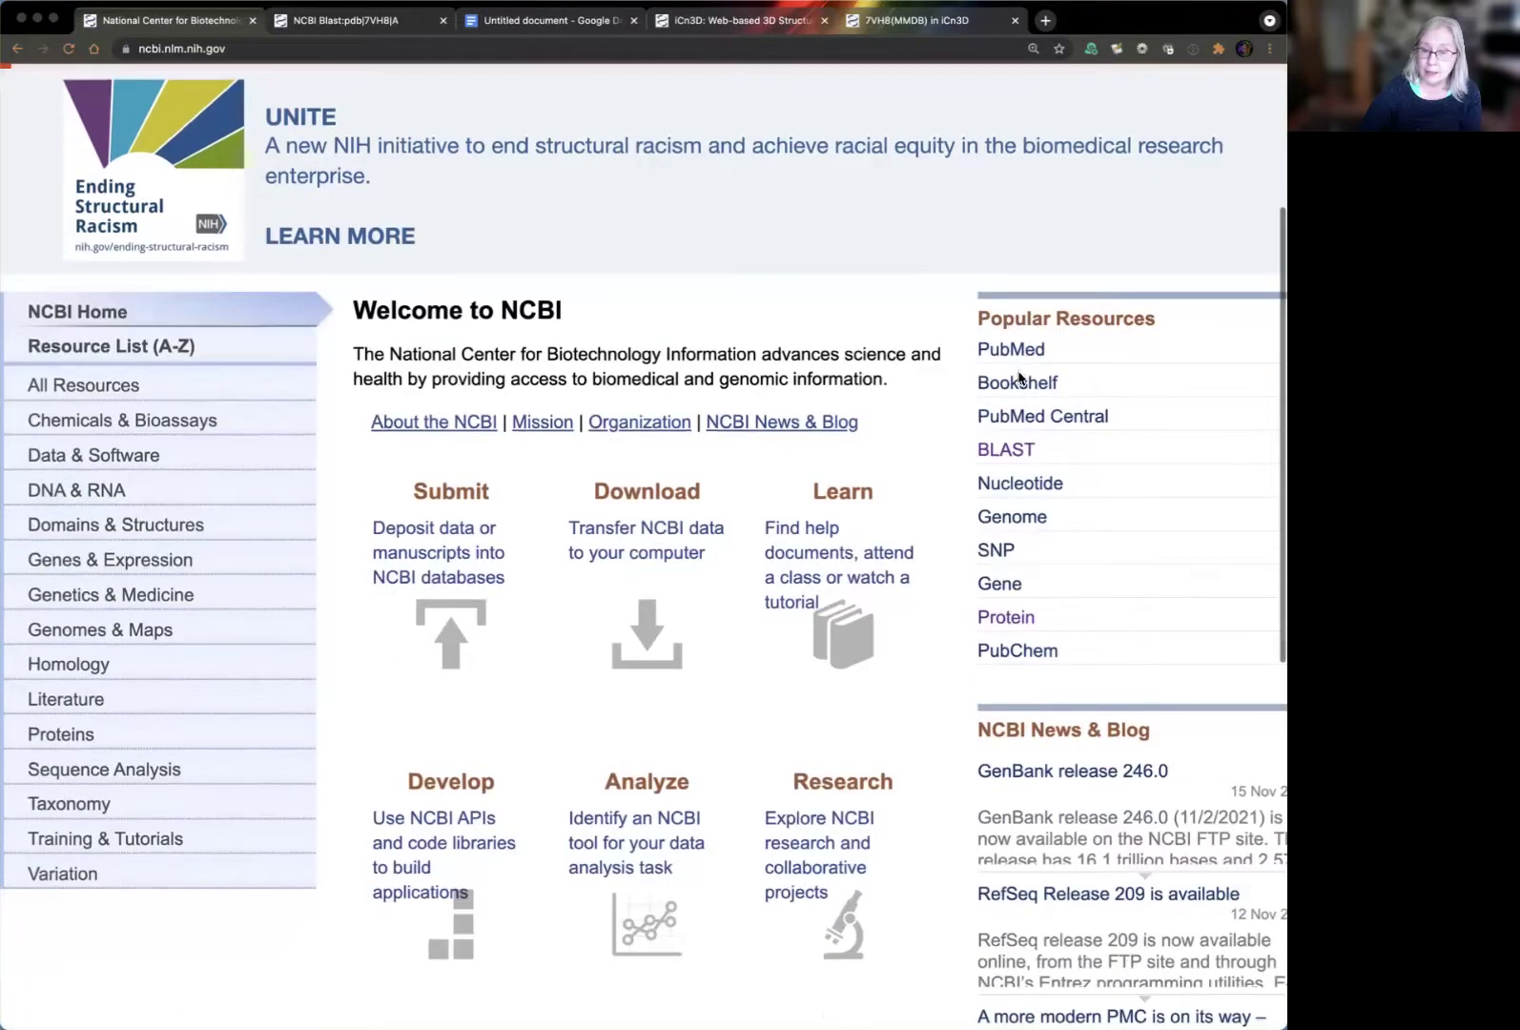
{"action": "left_click", "coordinate": [1019, 456]}
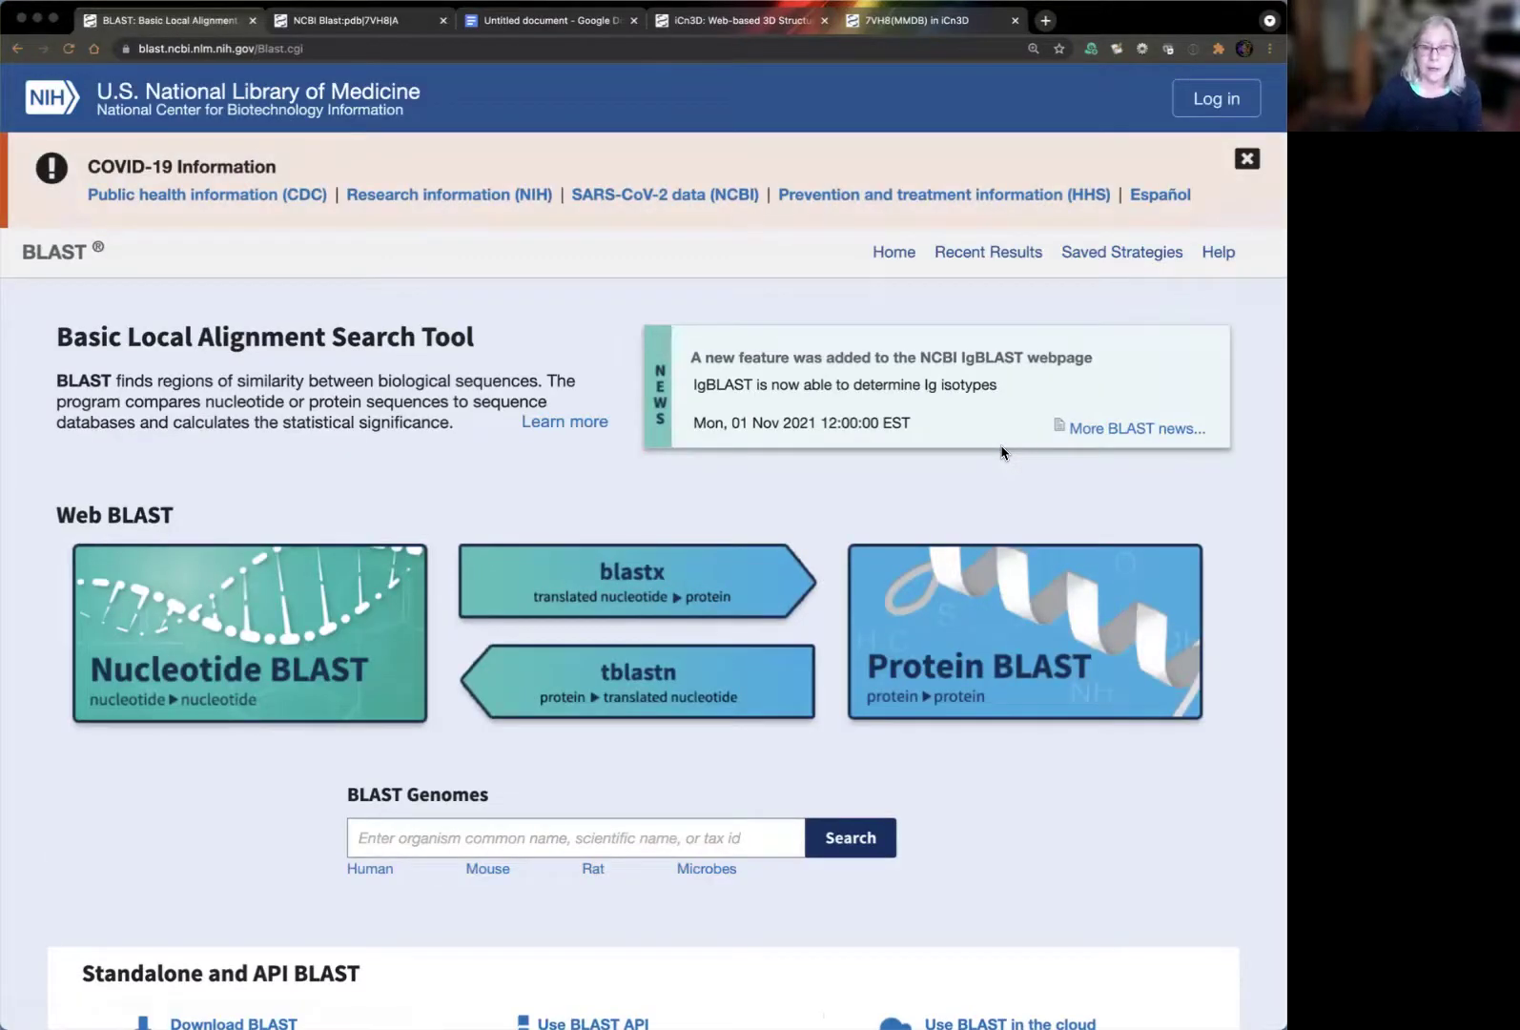
{"action": "scroll", "coordinate": [51, 765], "scroll_direction": "down", "scroll_amount": 2}
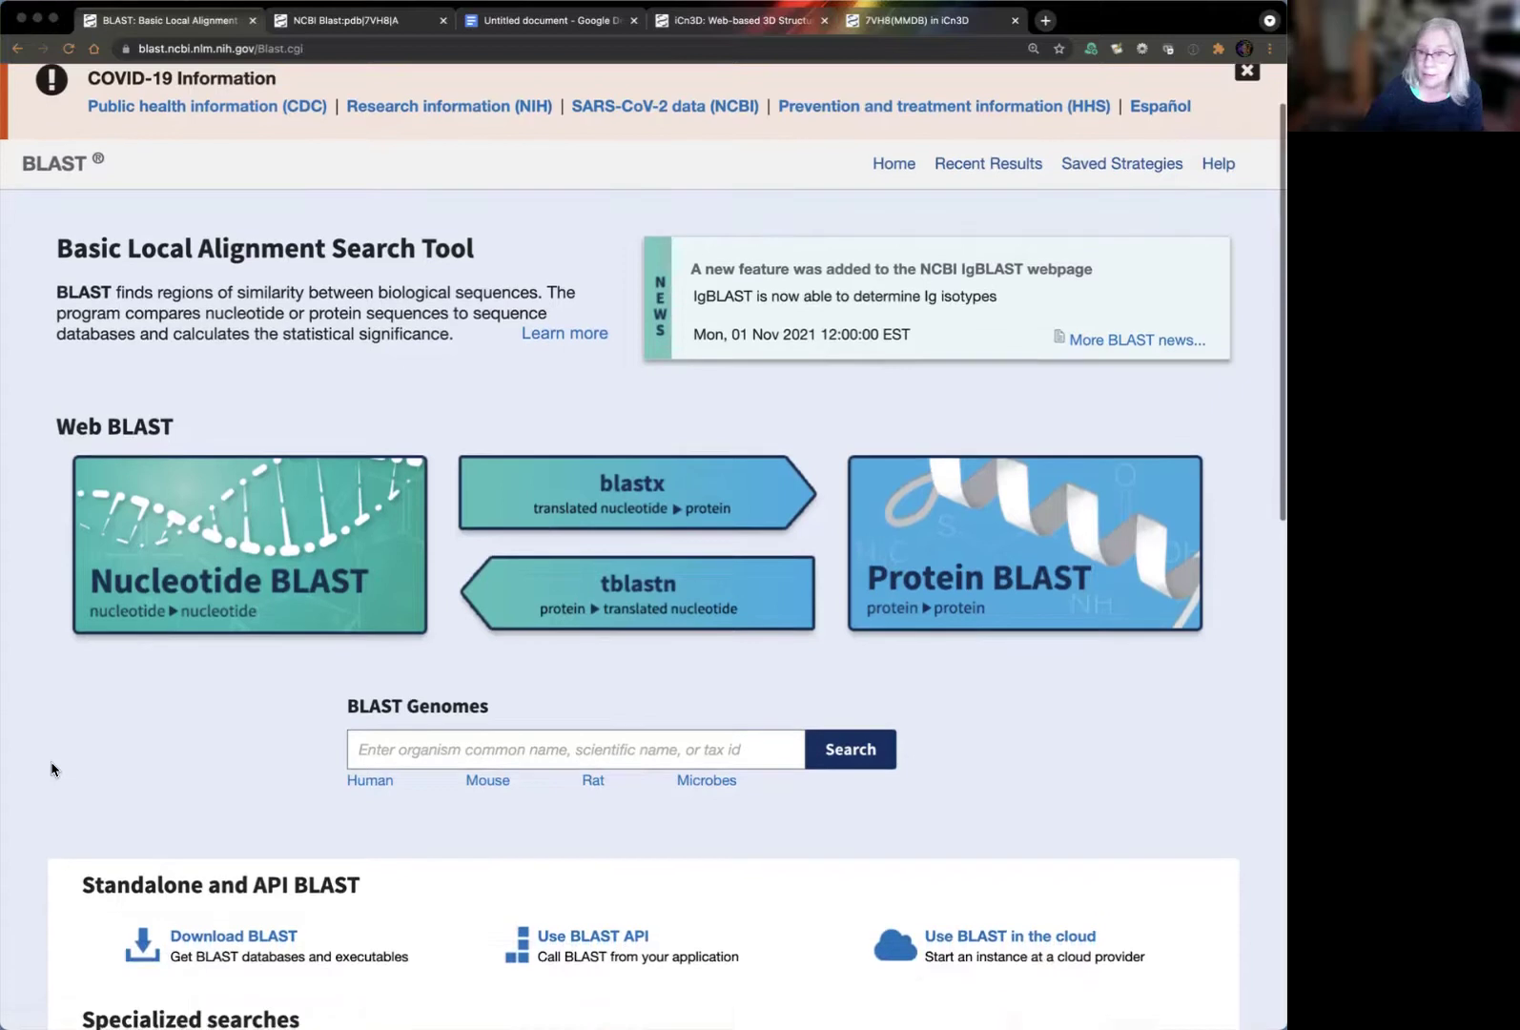
{"action": "scroll", "coordinate": [122, 713], "scroll_direction": "down", "scroll_amount": 1}
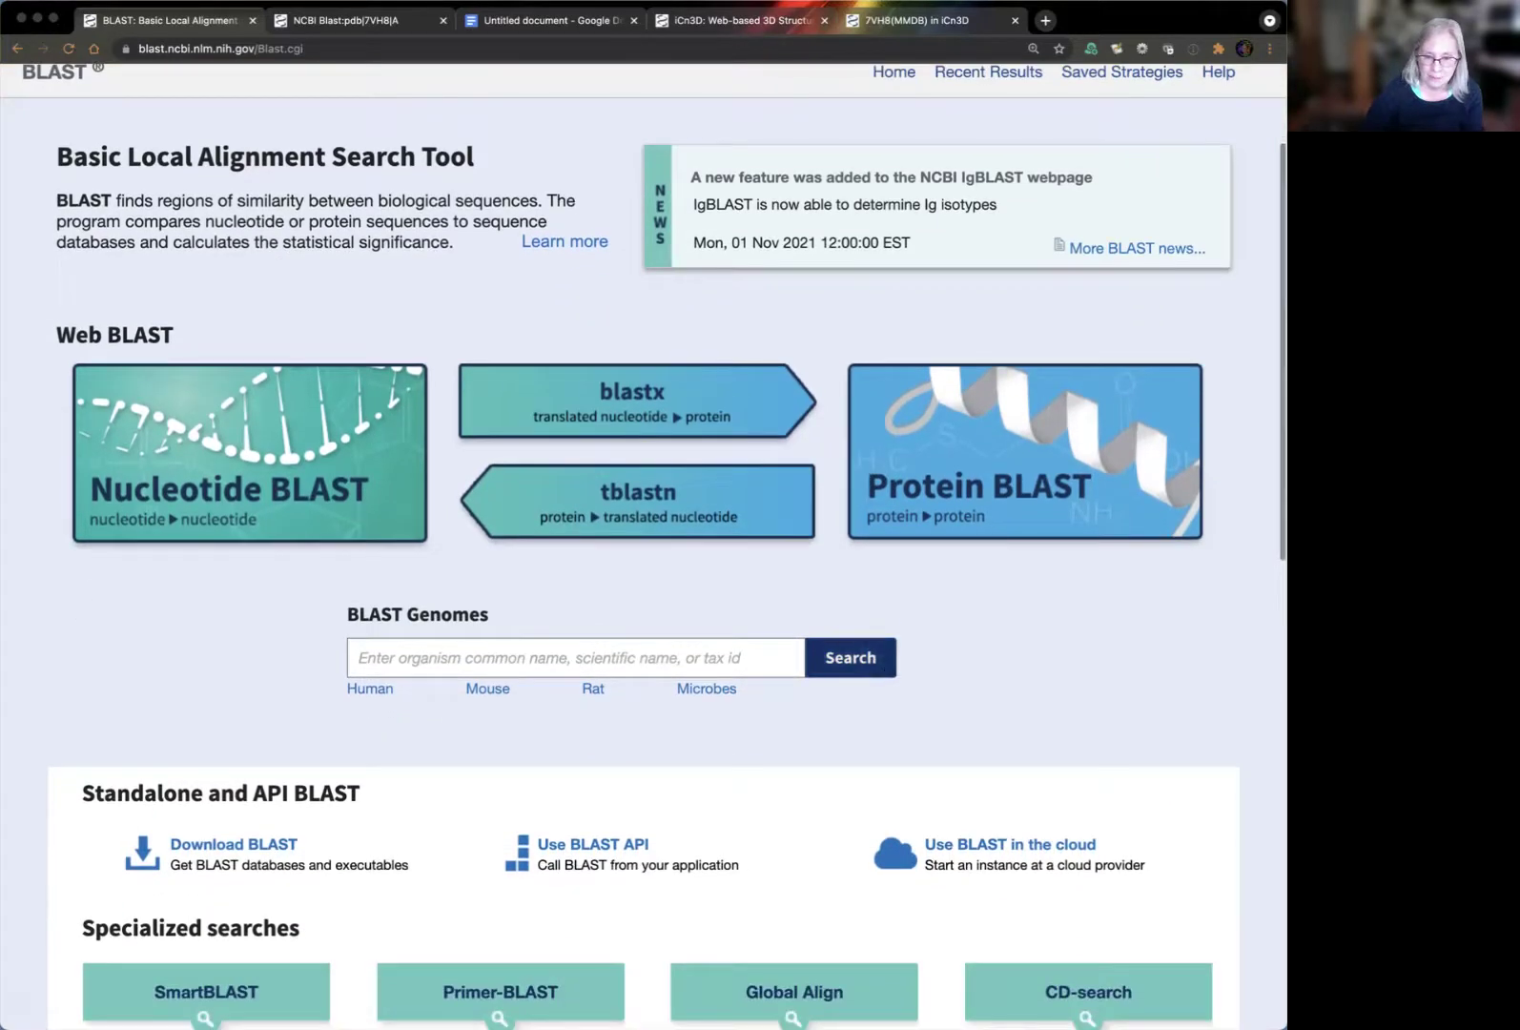
{"action": "scroll", "coordinate": [960, 567], "scroll_direction": "down", "scroll_amount": 1}
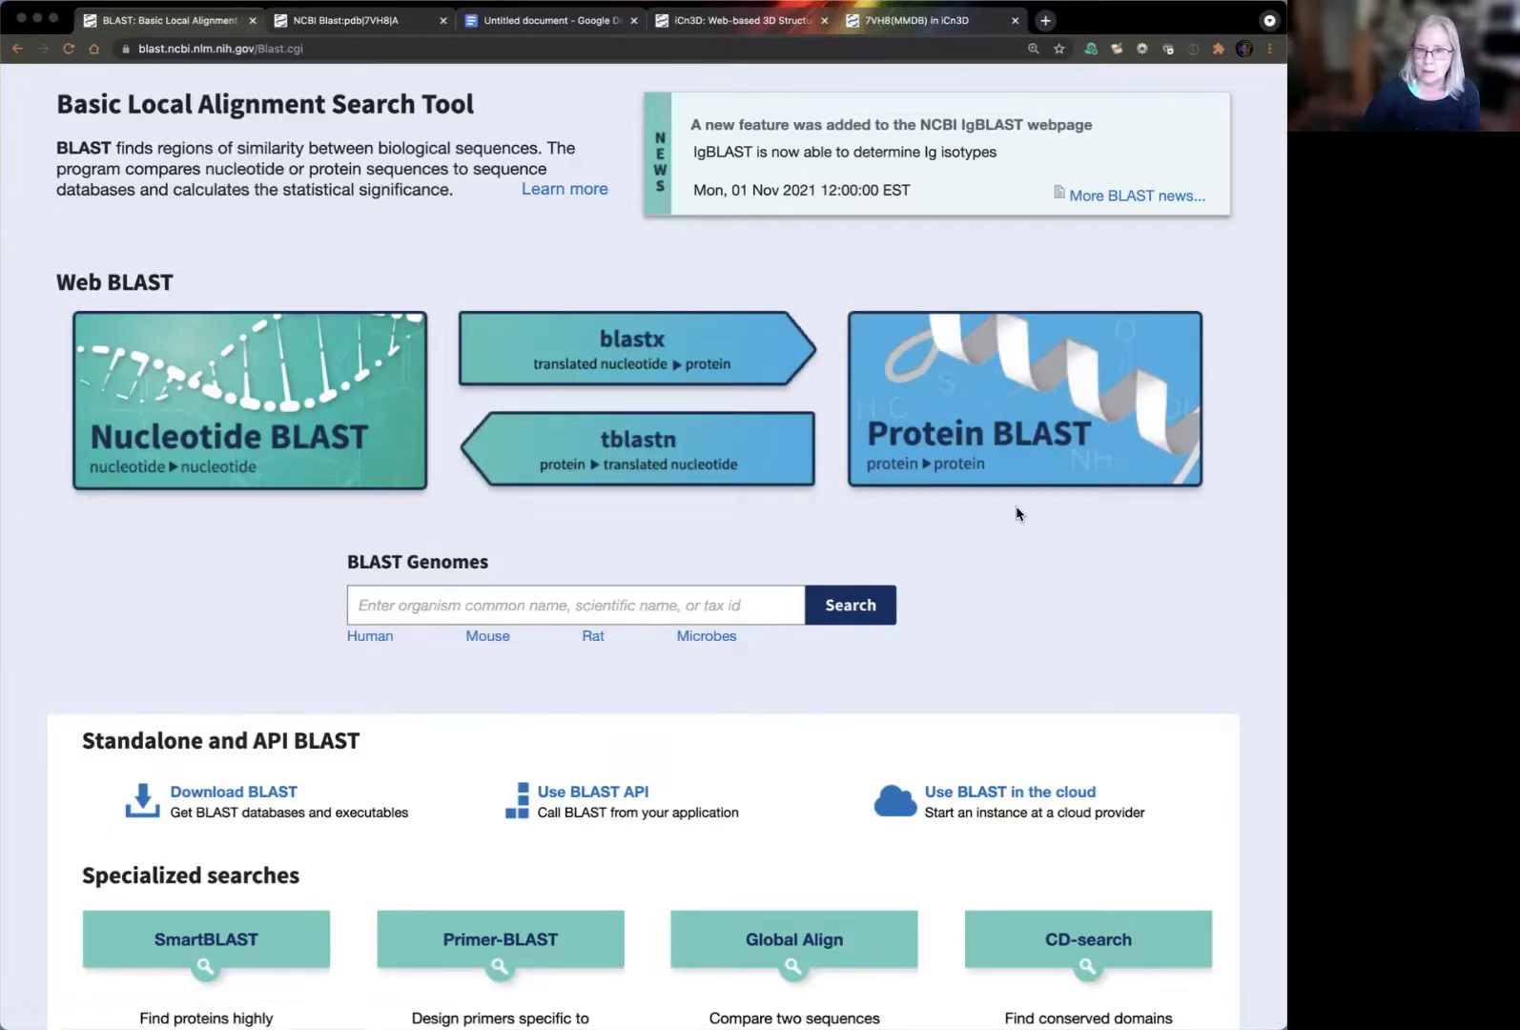
{"action": "left_click", "coordinate": [1006, 426]}
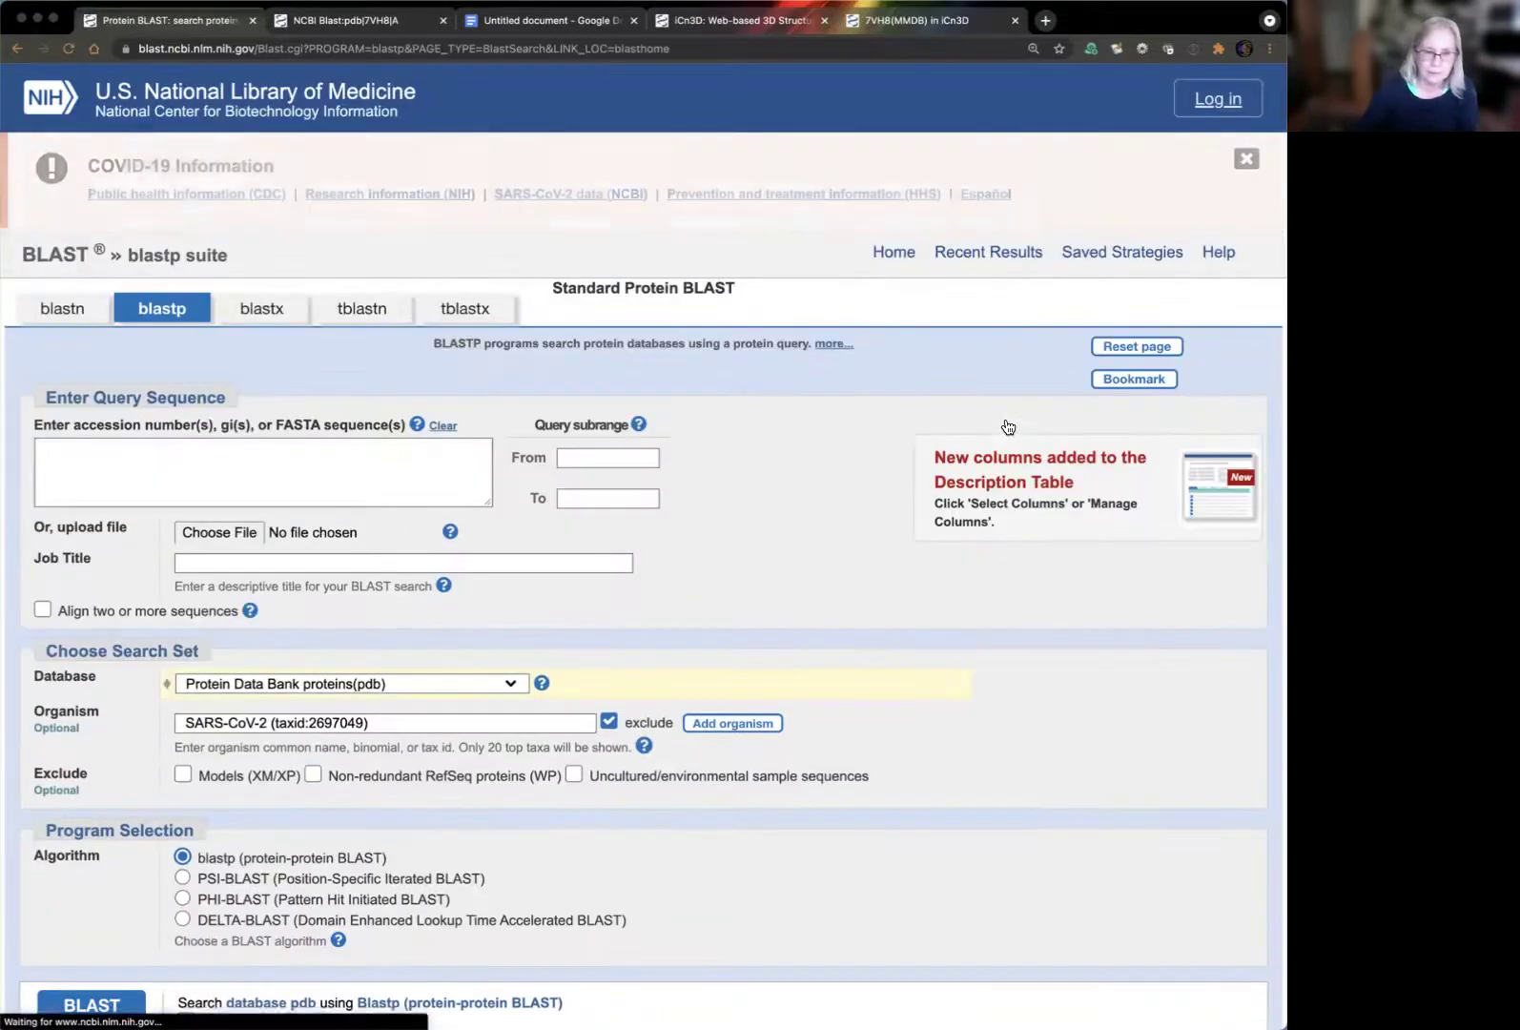
Enter the accession 7VH8_A as the query sequence
{"action": "scroll", "coordinate": [797, 507], "scroll_direction": "down", "scroll_amount": 2}
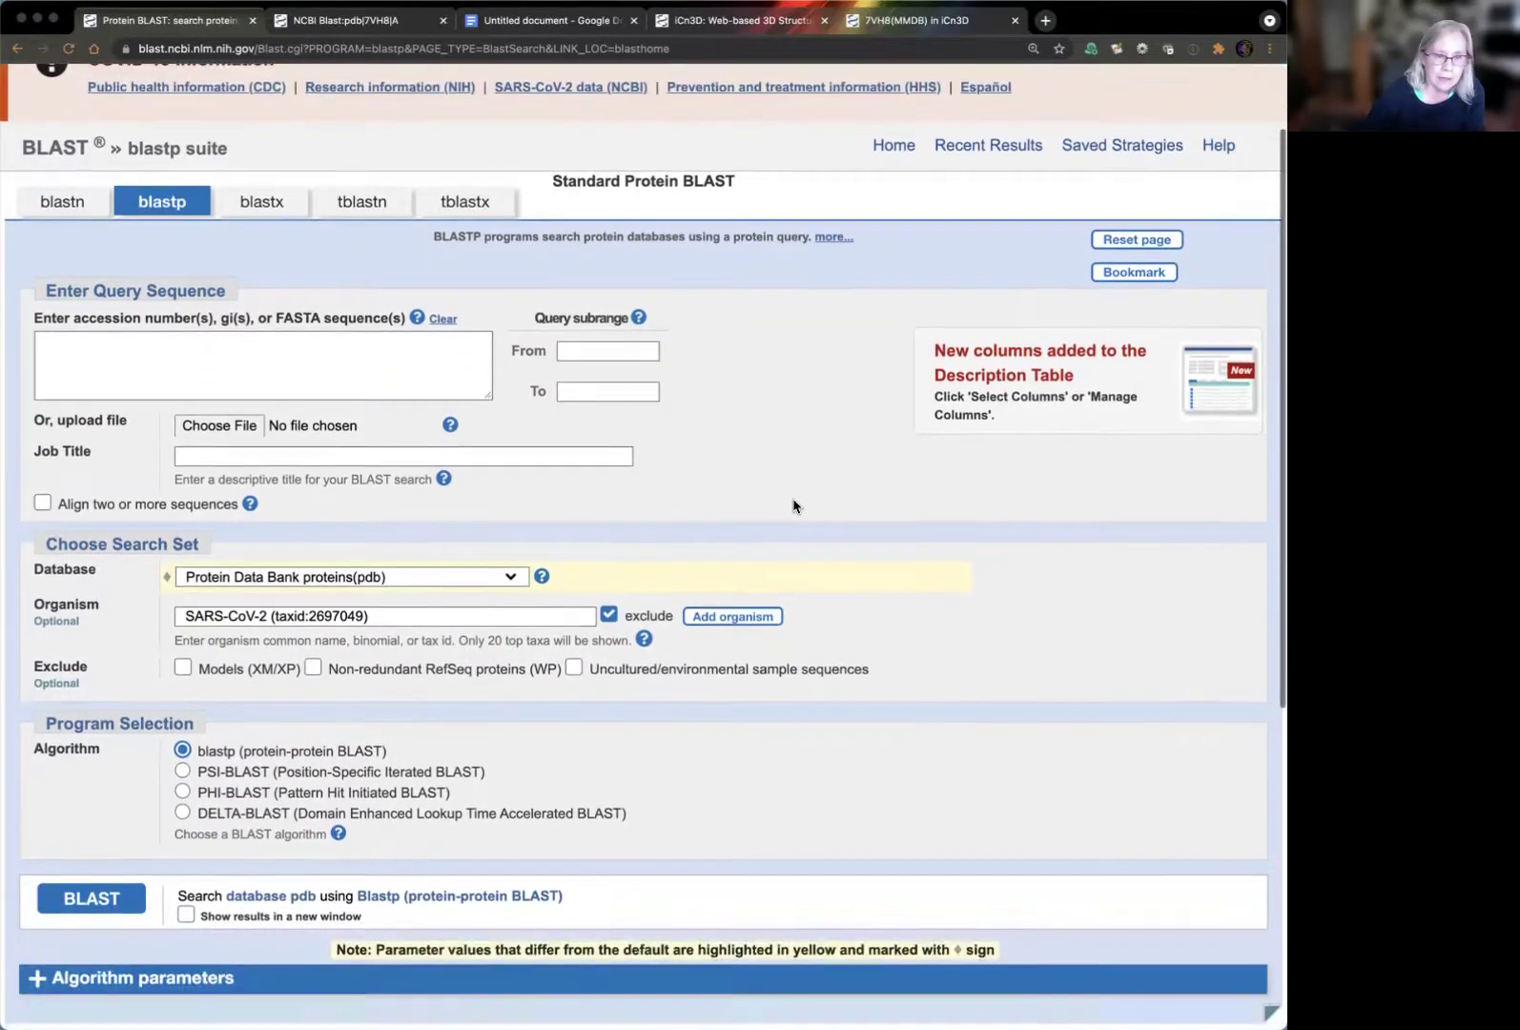
{"action": "scroll", "coordinate": [915, 570], "scroll_direction": "down", "scroll_amount": 2}
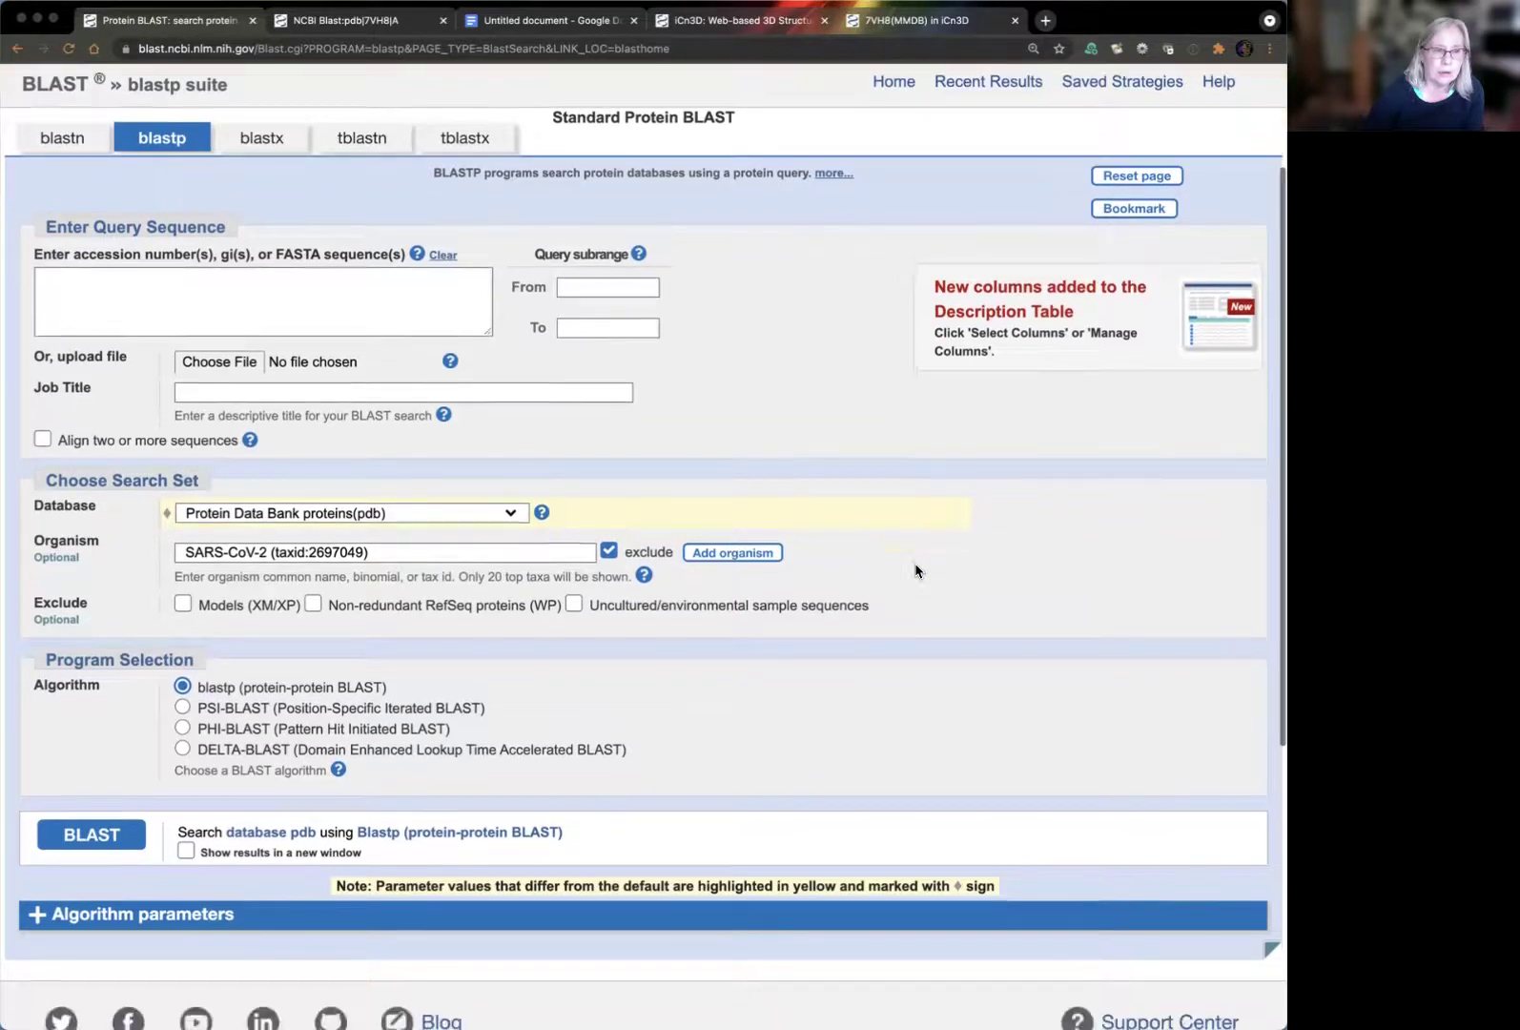
{"action": "left_click", "coordinate": [86, 279]}
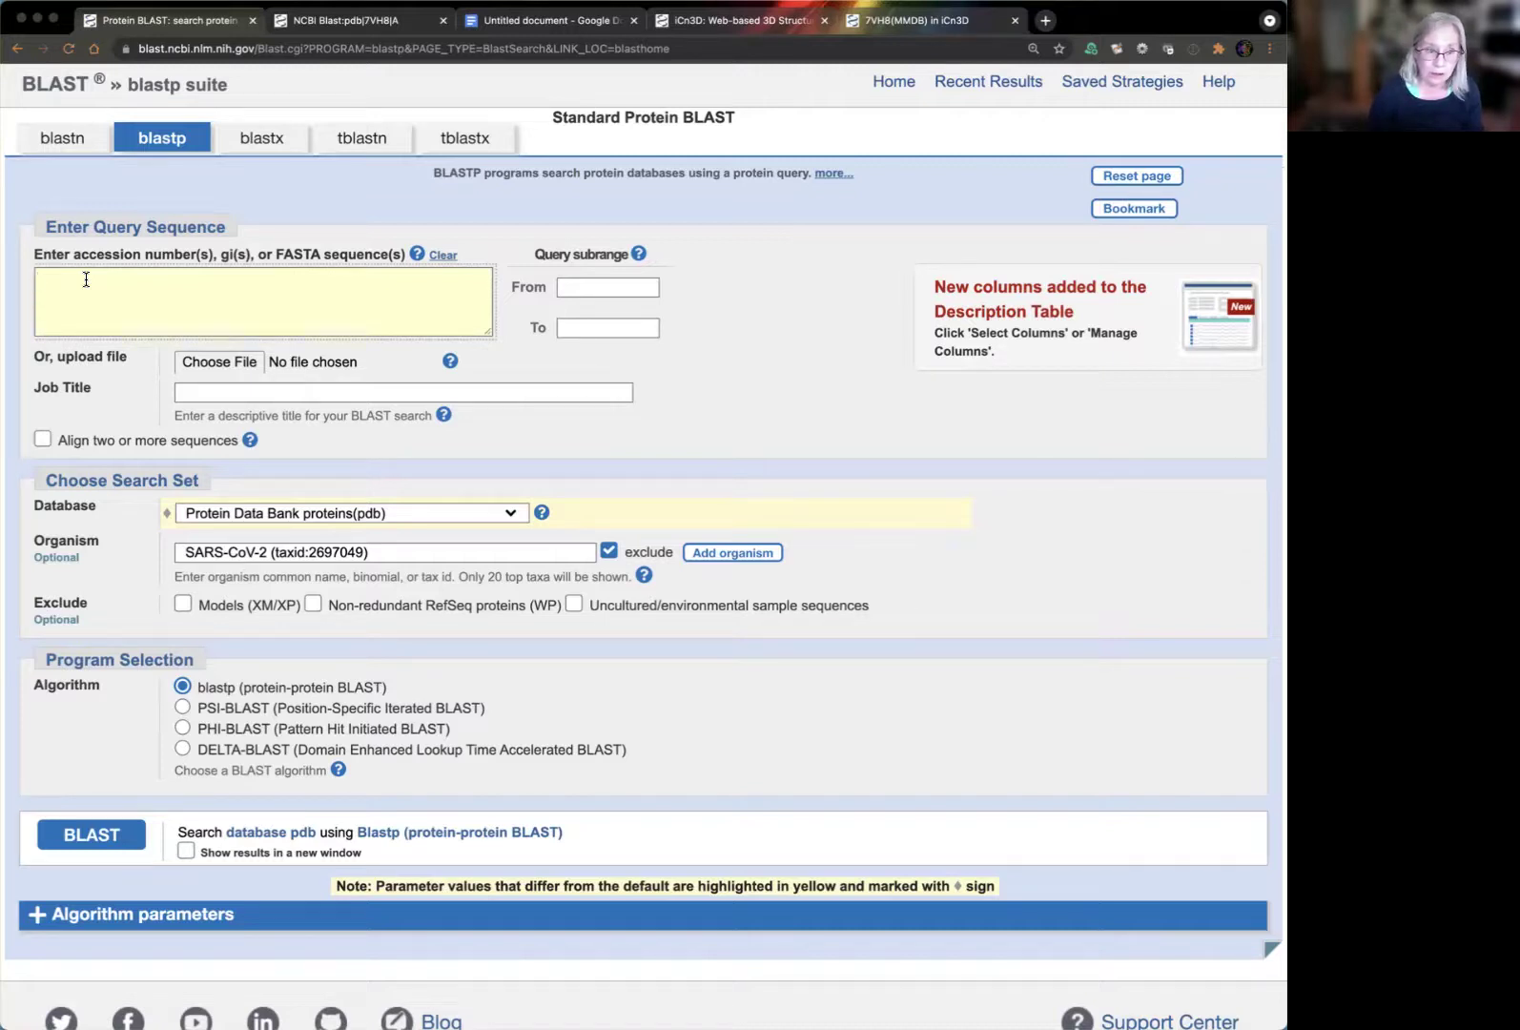
{"action": "type", "text": "7VH8_A"}
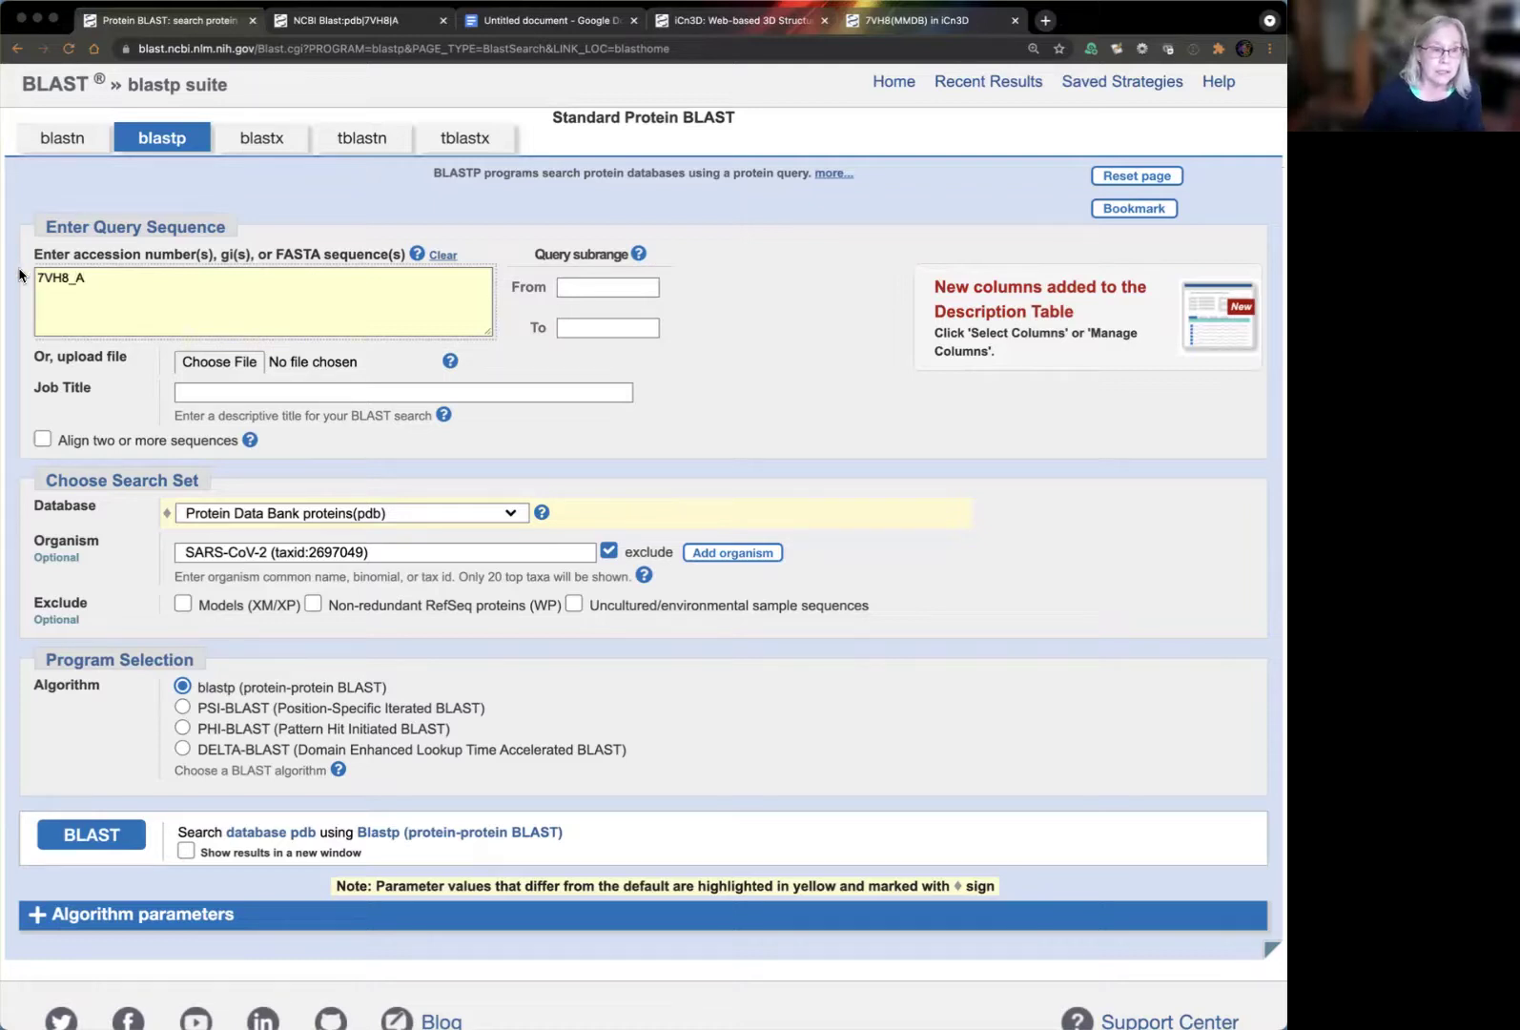
{"action": "left_click", "coordinate": [76, 279]}
{"action": "key", "text": "BackSpace"}
{"action": "key", "text": "Home"}
{"action": "type", "text": "_"}
{"action": "key", "text": "super+z"}
{"action": "key", "text": "super+z"}
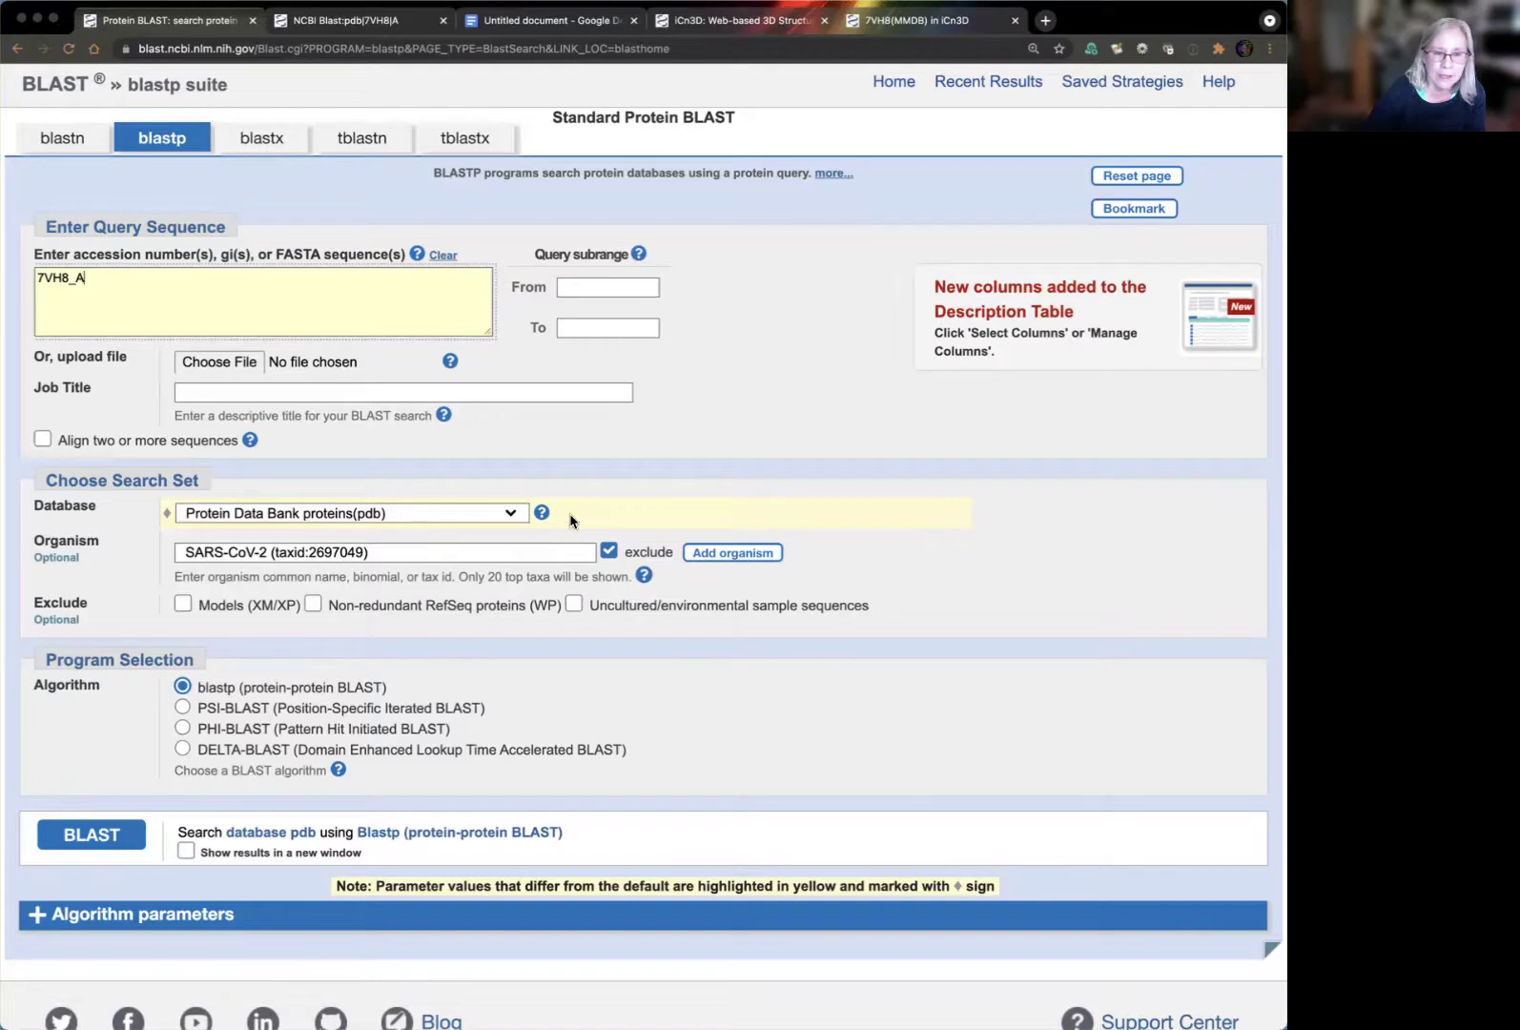
Choose Protein Data Bank proteins(pdb) as the search database and clear the organism entry along with its exclude option
{"action": "left_click", "coordinate": [510, 516]}
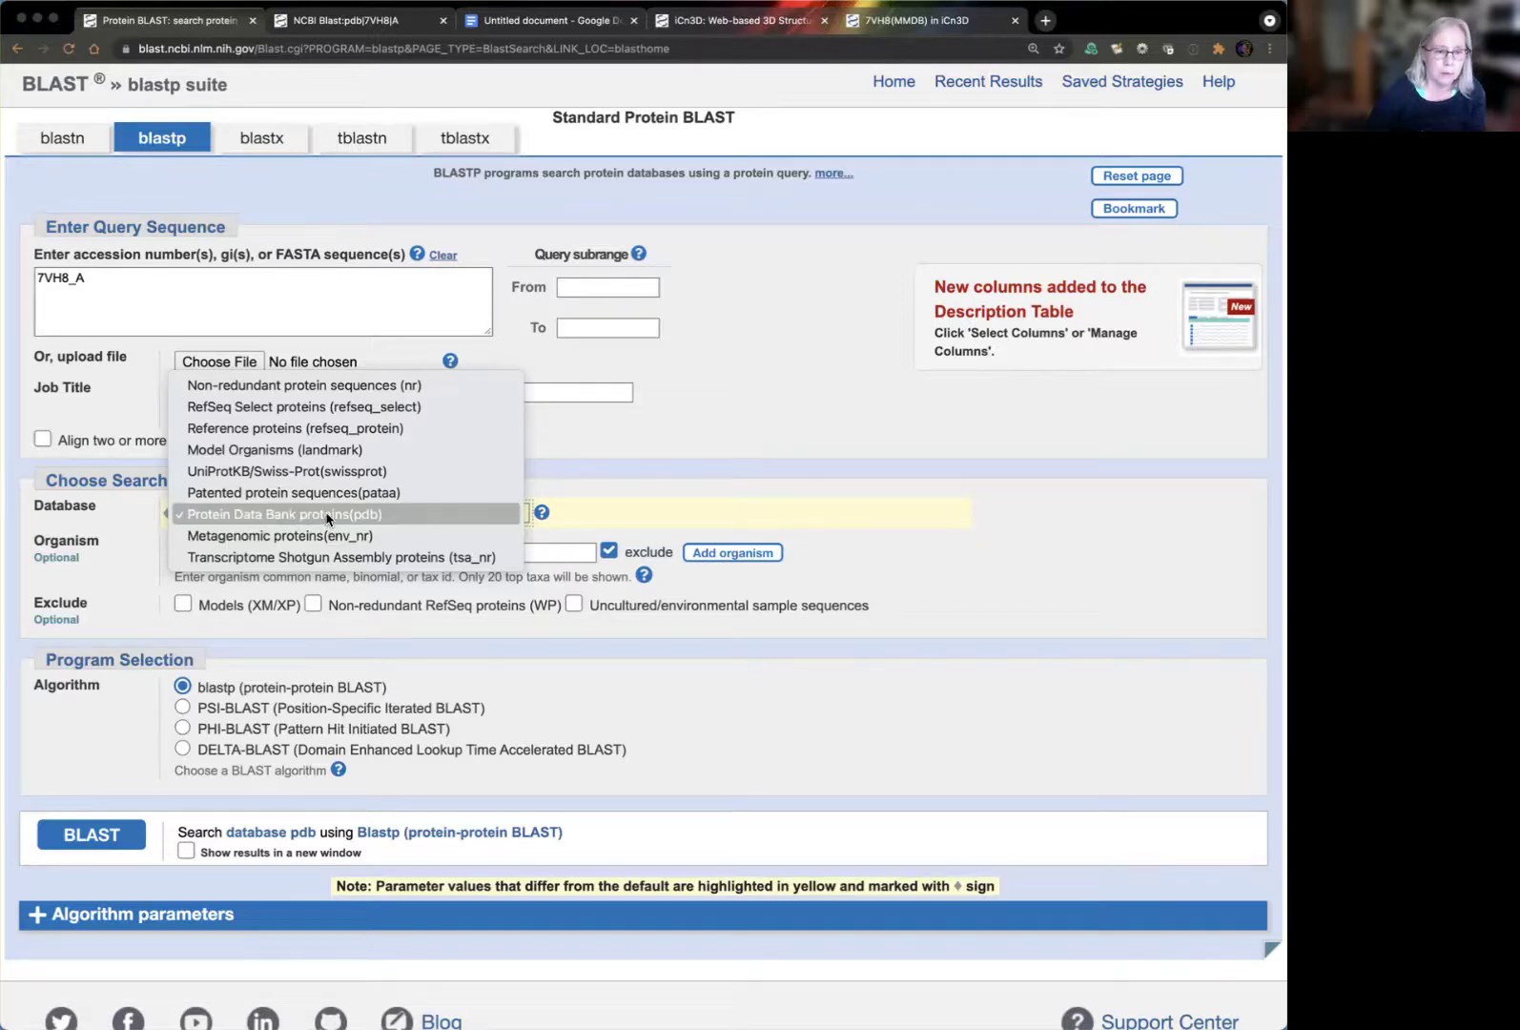
{"action": "left_click", "coordinate": [426, 515]}
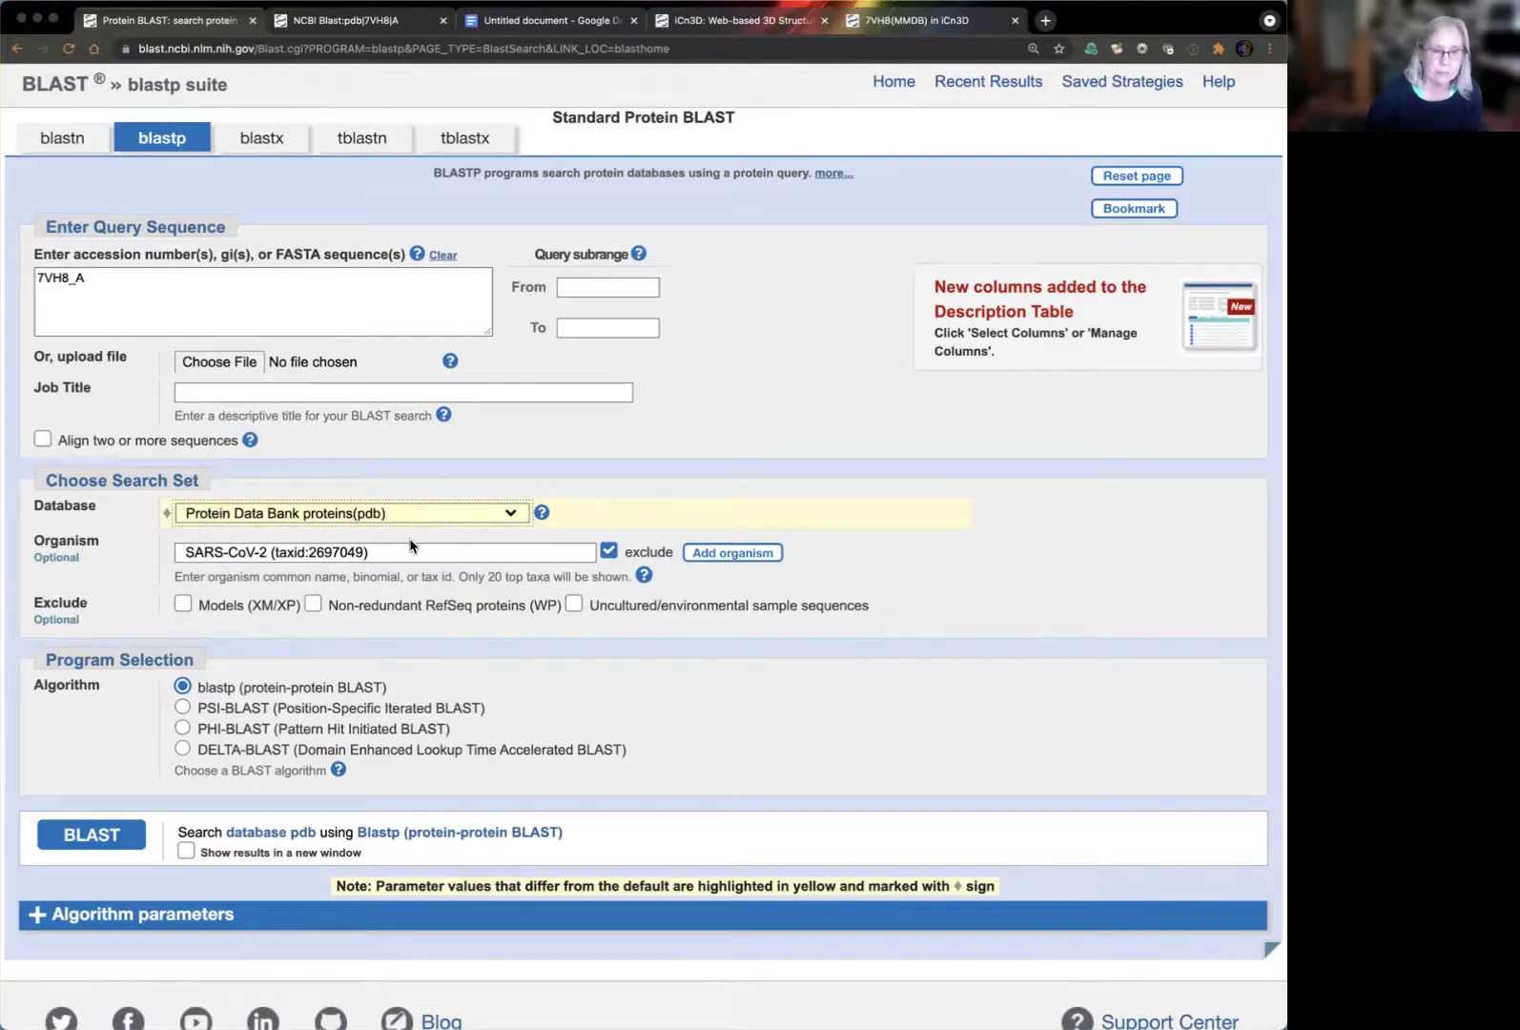
{"action": "left_click", "coordinate": [181, 555]}
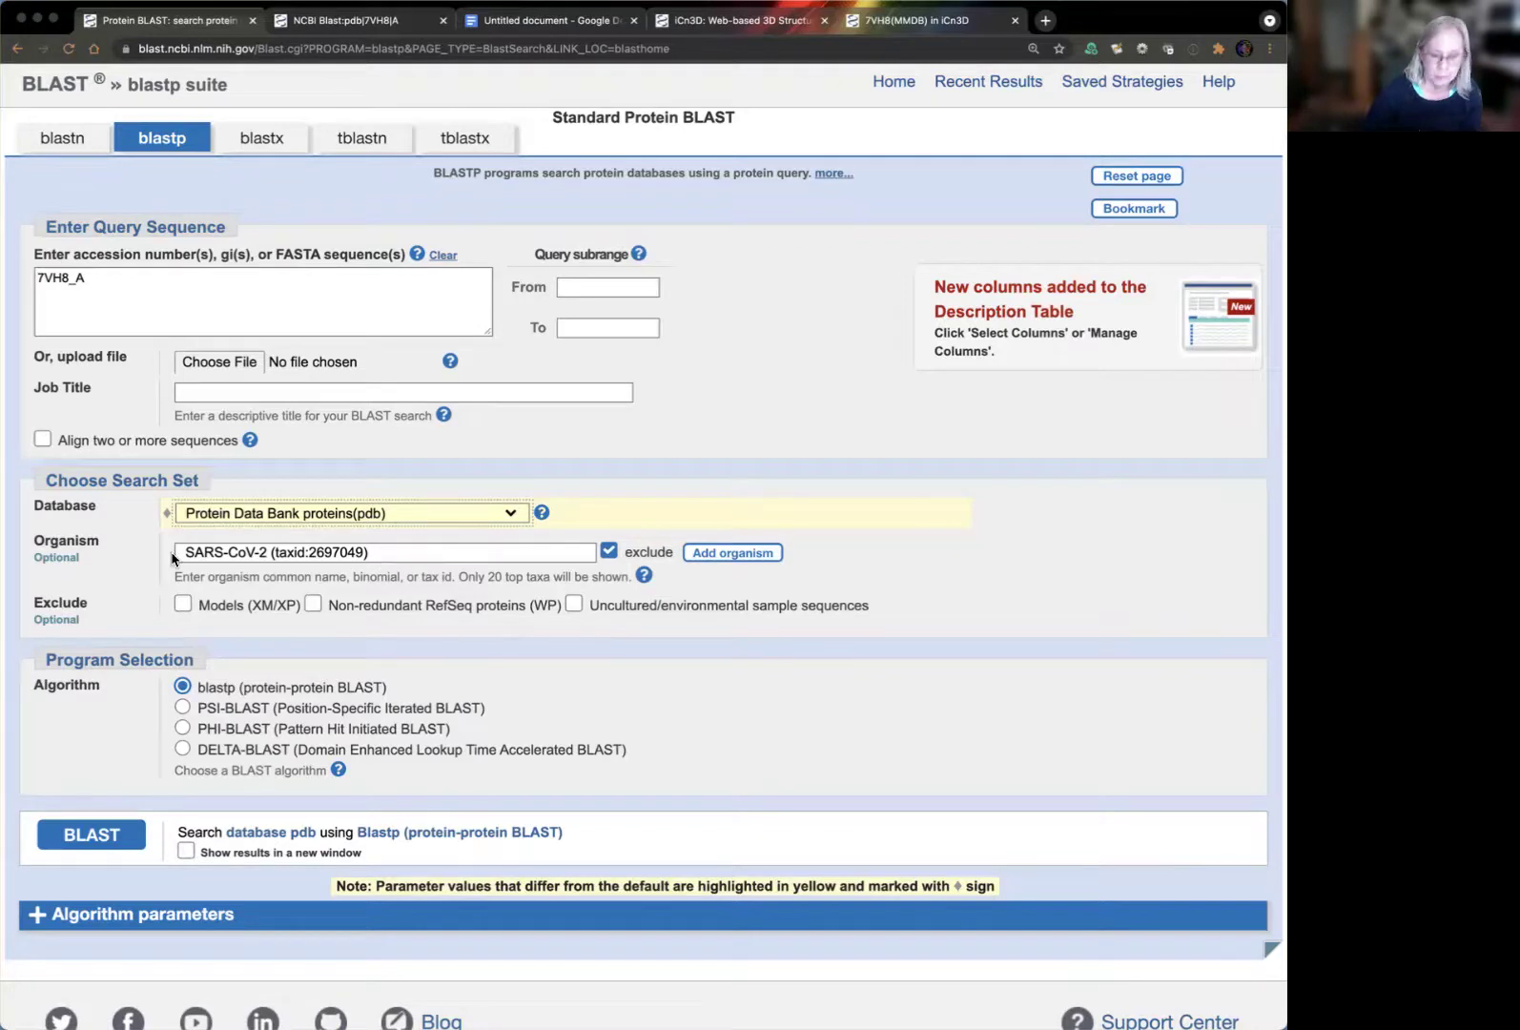
{"action": "key", "text": "ctrl+a"}
{"action": "key", "text": "BackSpace"}
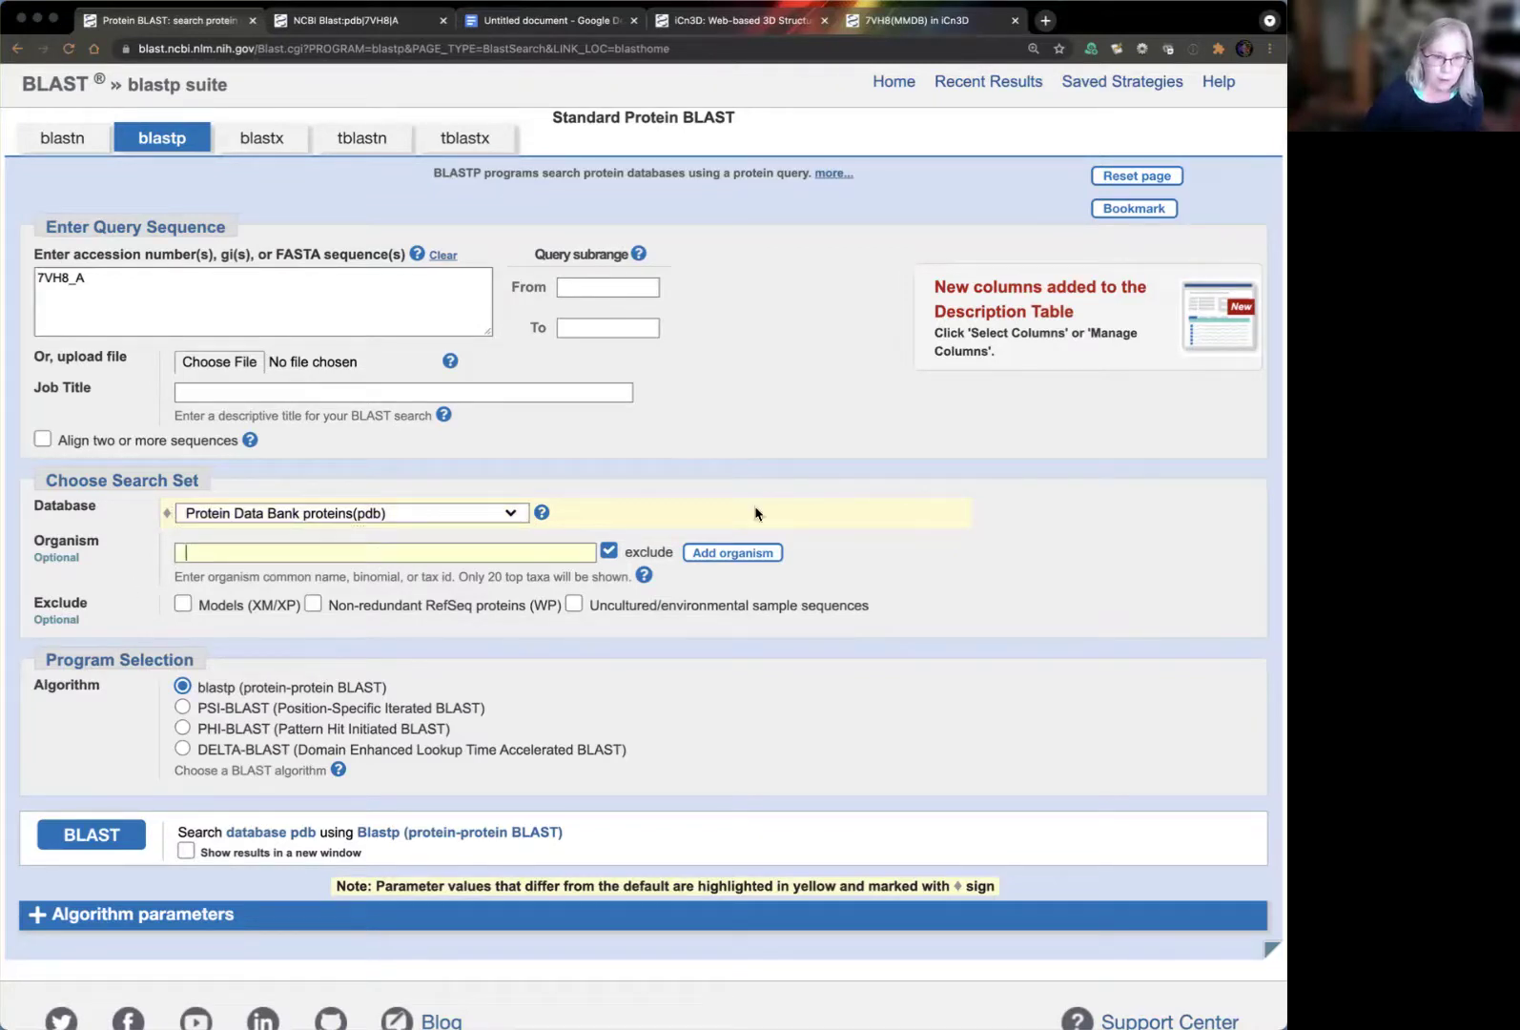
{"action": "left_click", "coordinate": [610, 553]}
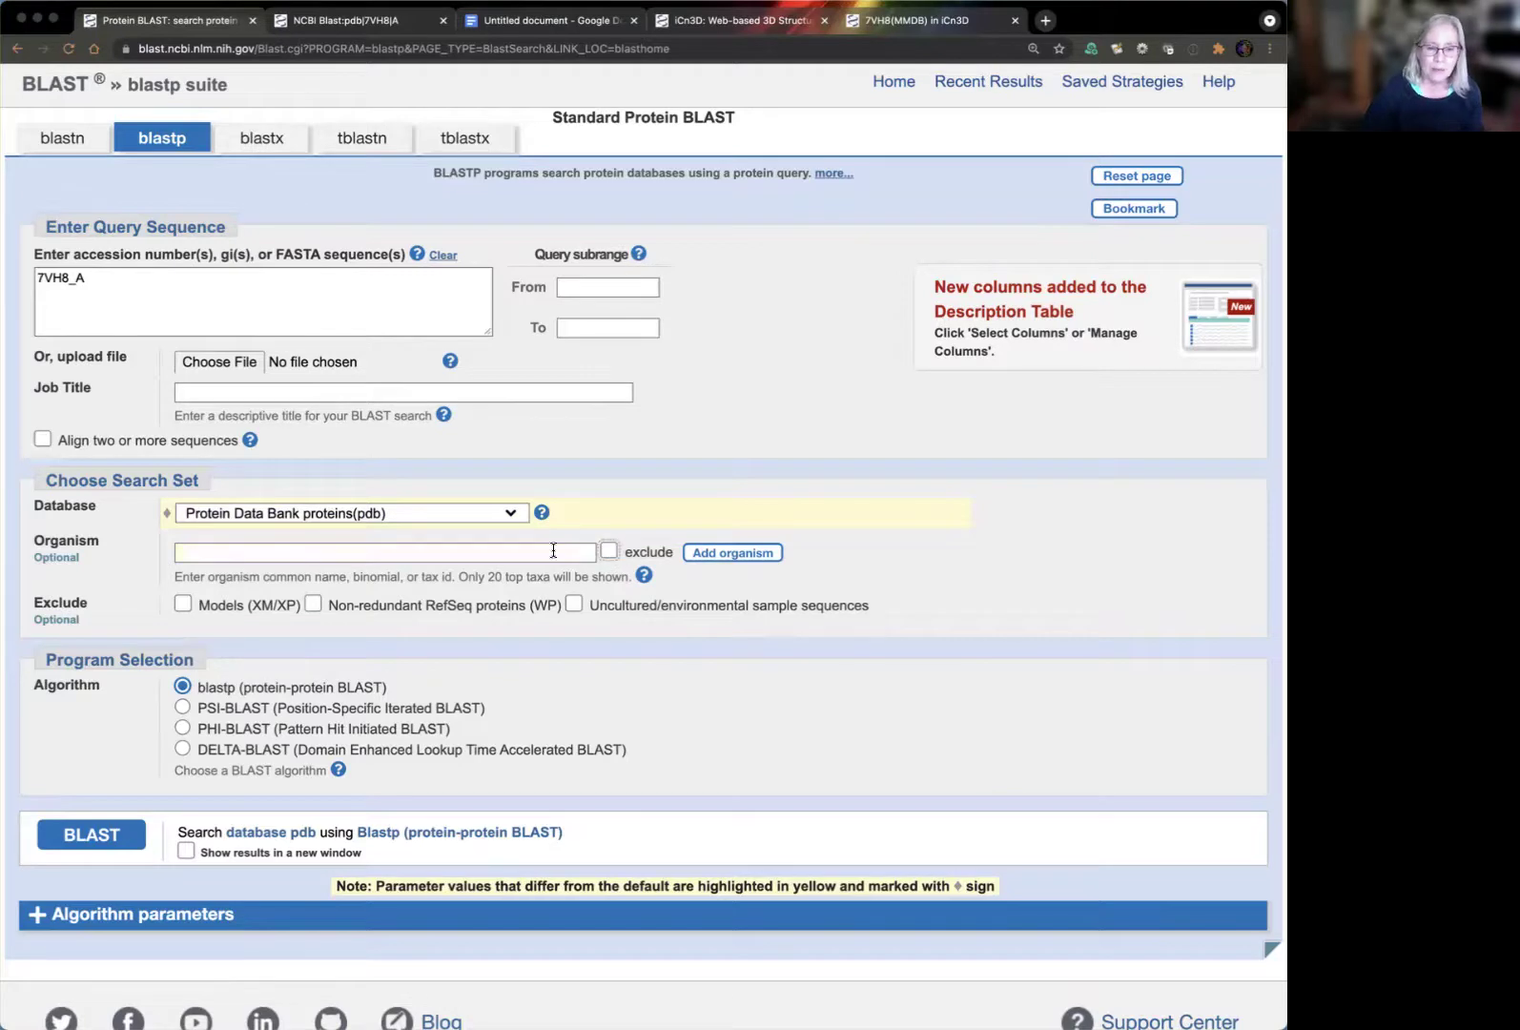
Set the organism to SARS-CoV-2 (taxid:2697049) and exclude it from the search
{"action": "left_click", "coordinate": [349, 558]}
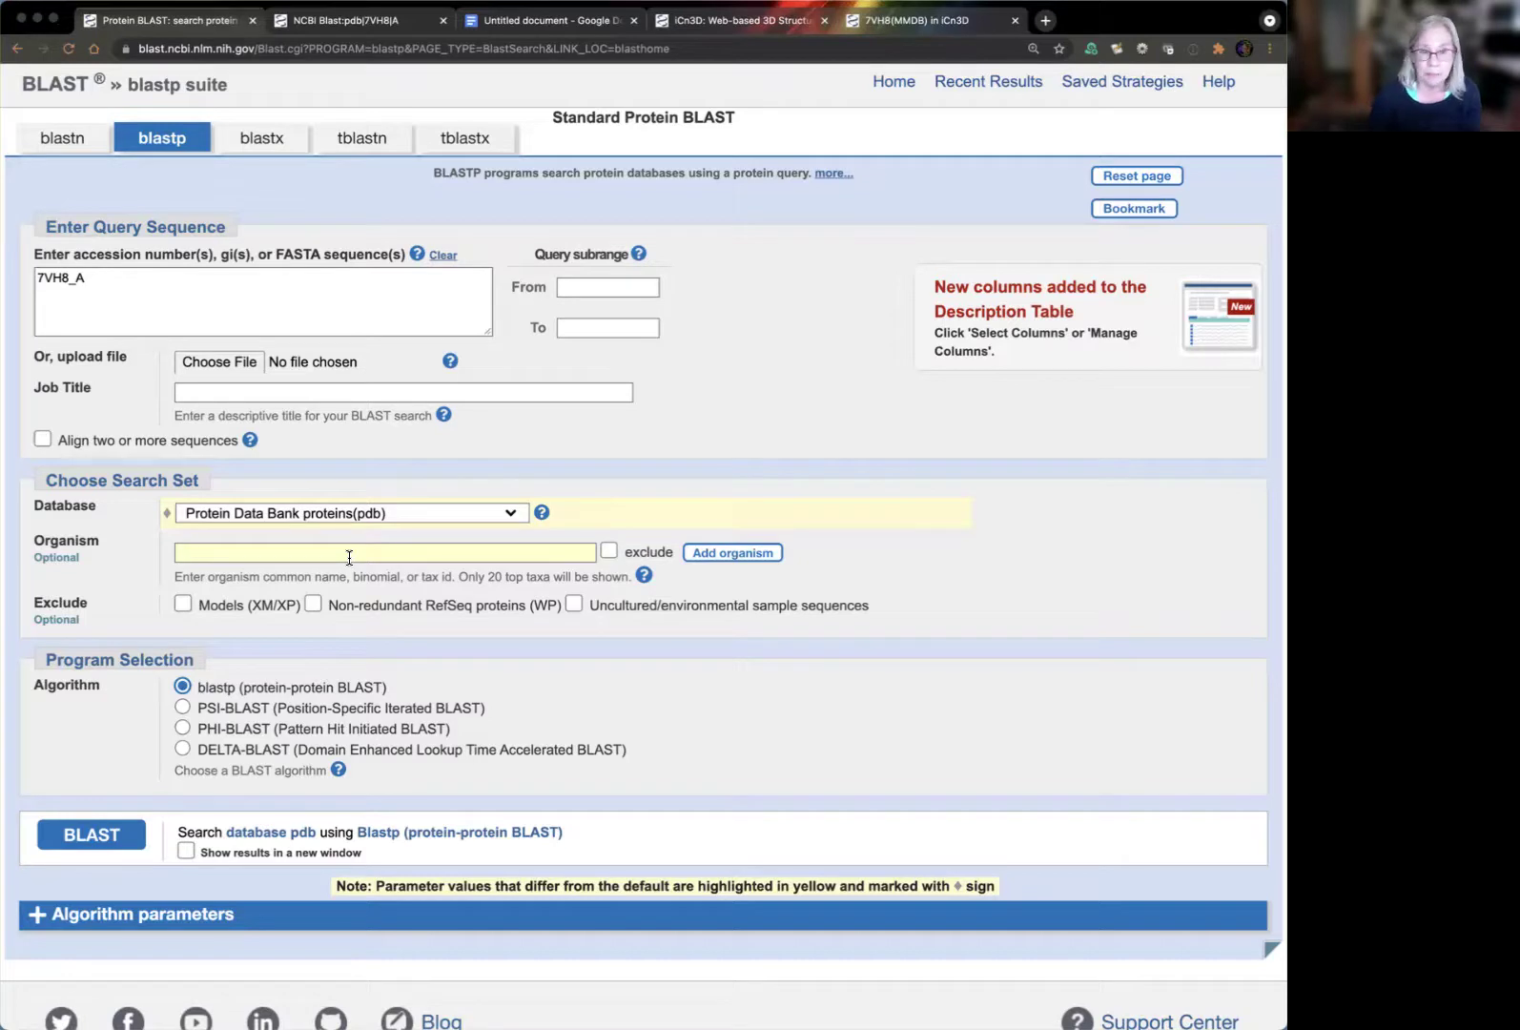
{"action": "type", "text": "Sa"}
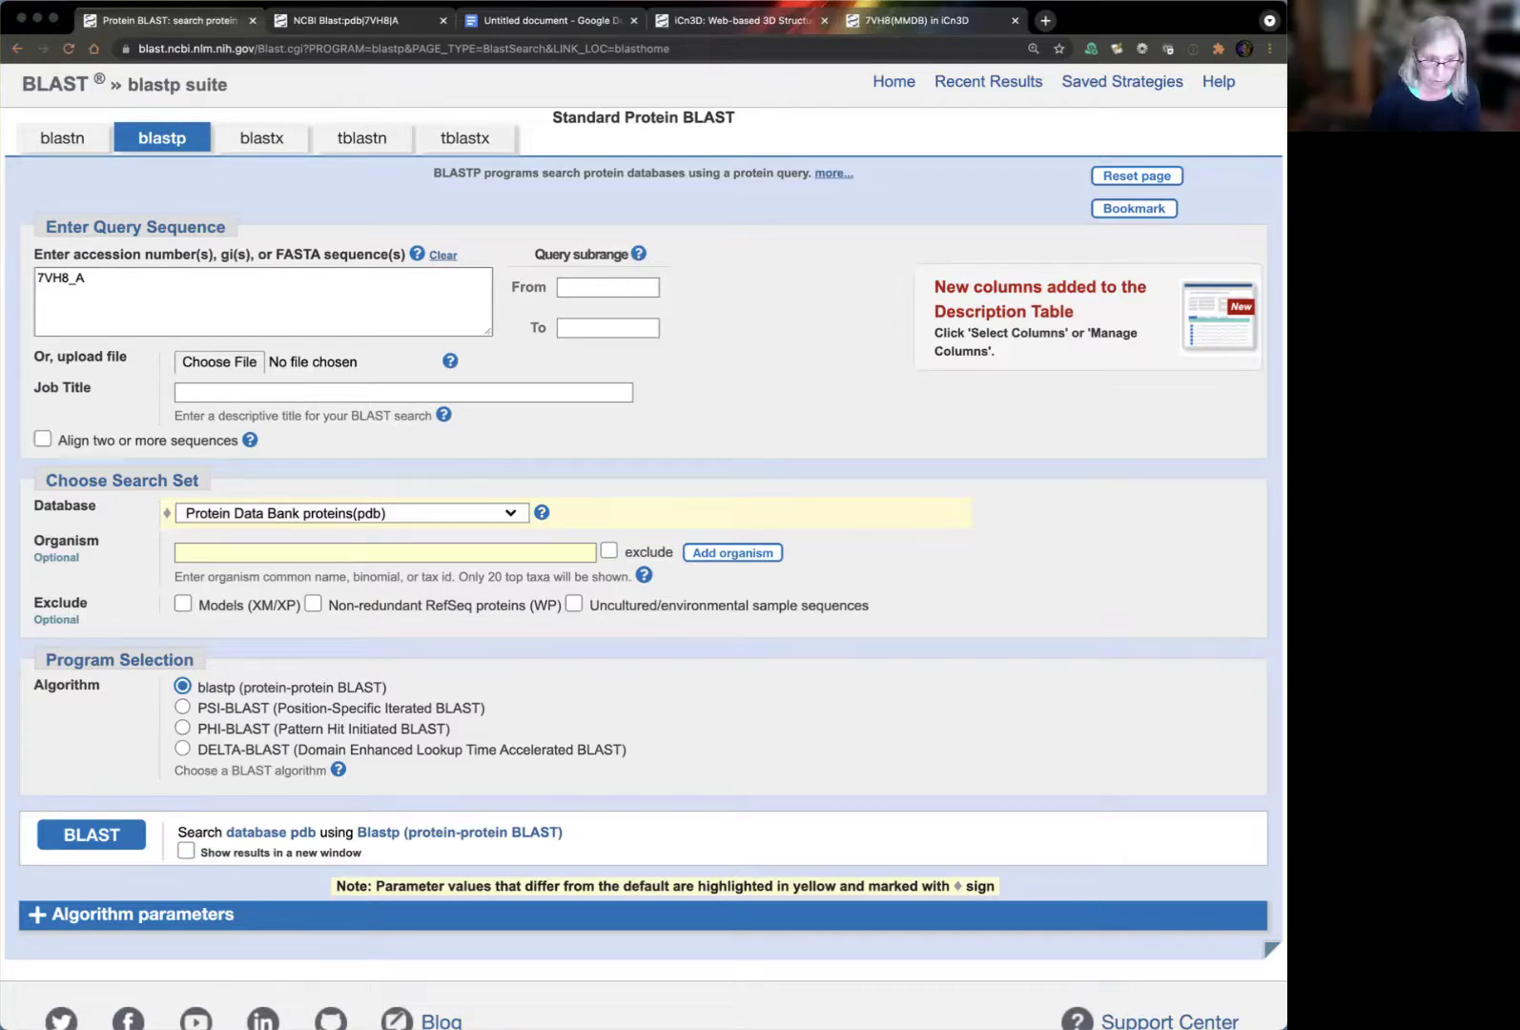
{"action": "type", "text": "r"}
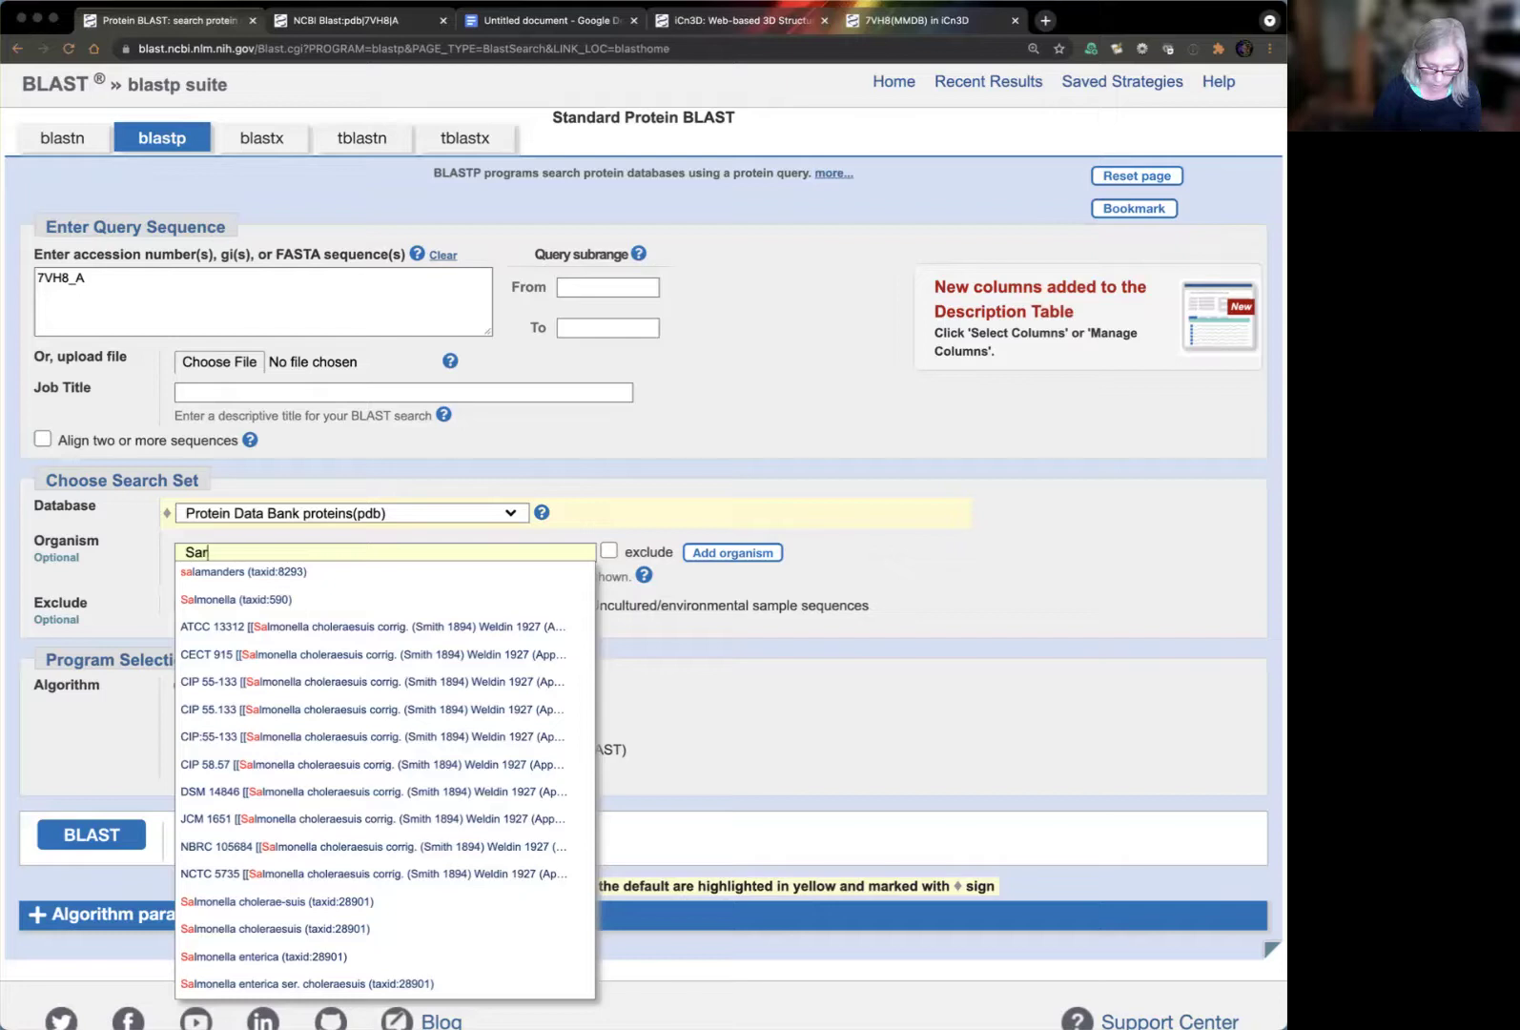
{"action": "type", "text": "s-V"}
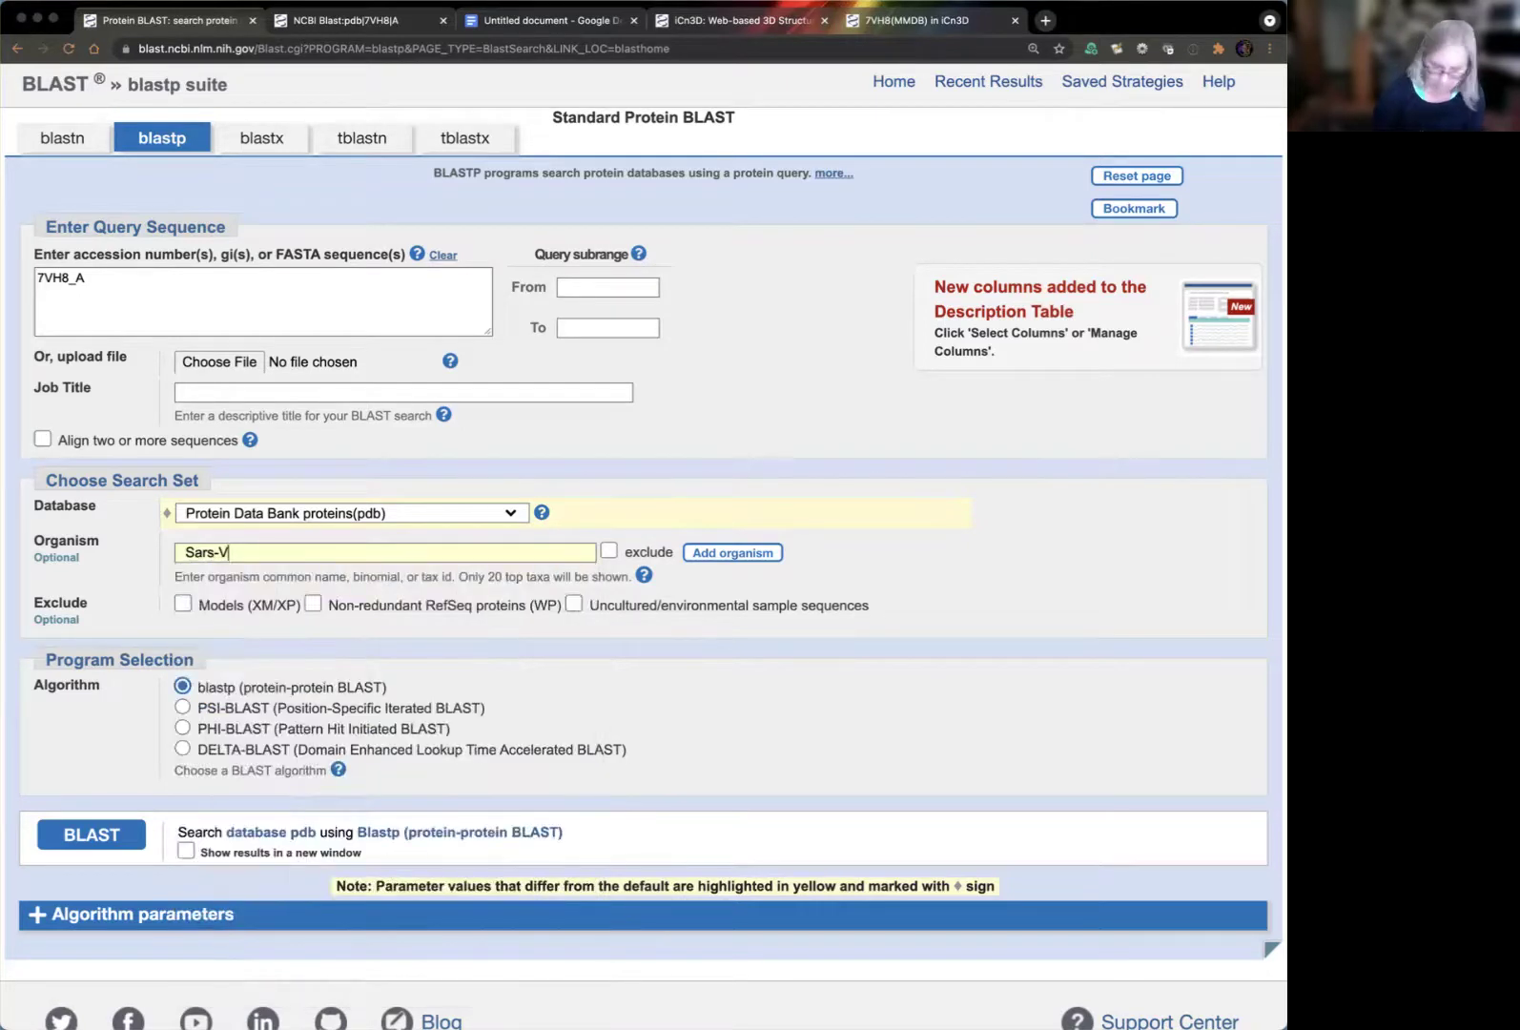
{"action": "key", "text": "BackSpace"}
{"action": "type", "text": "CoV-2 (taxid:2697049"}
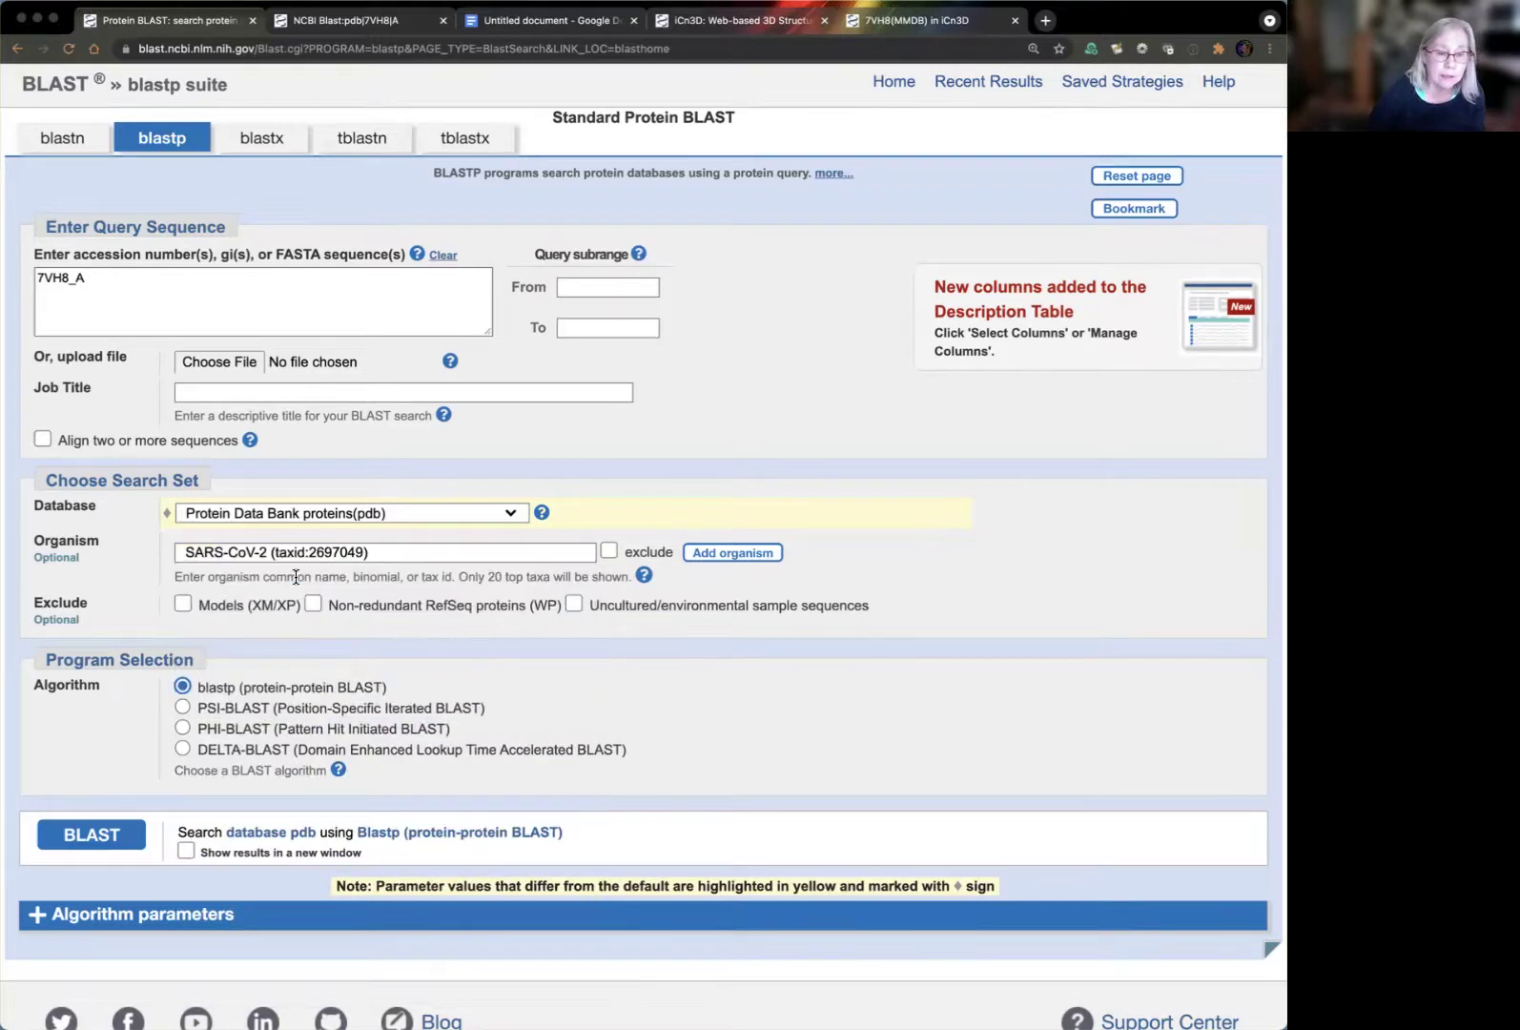
{"action": "left_click", "coordinate": [298, 573]}
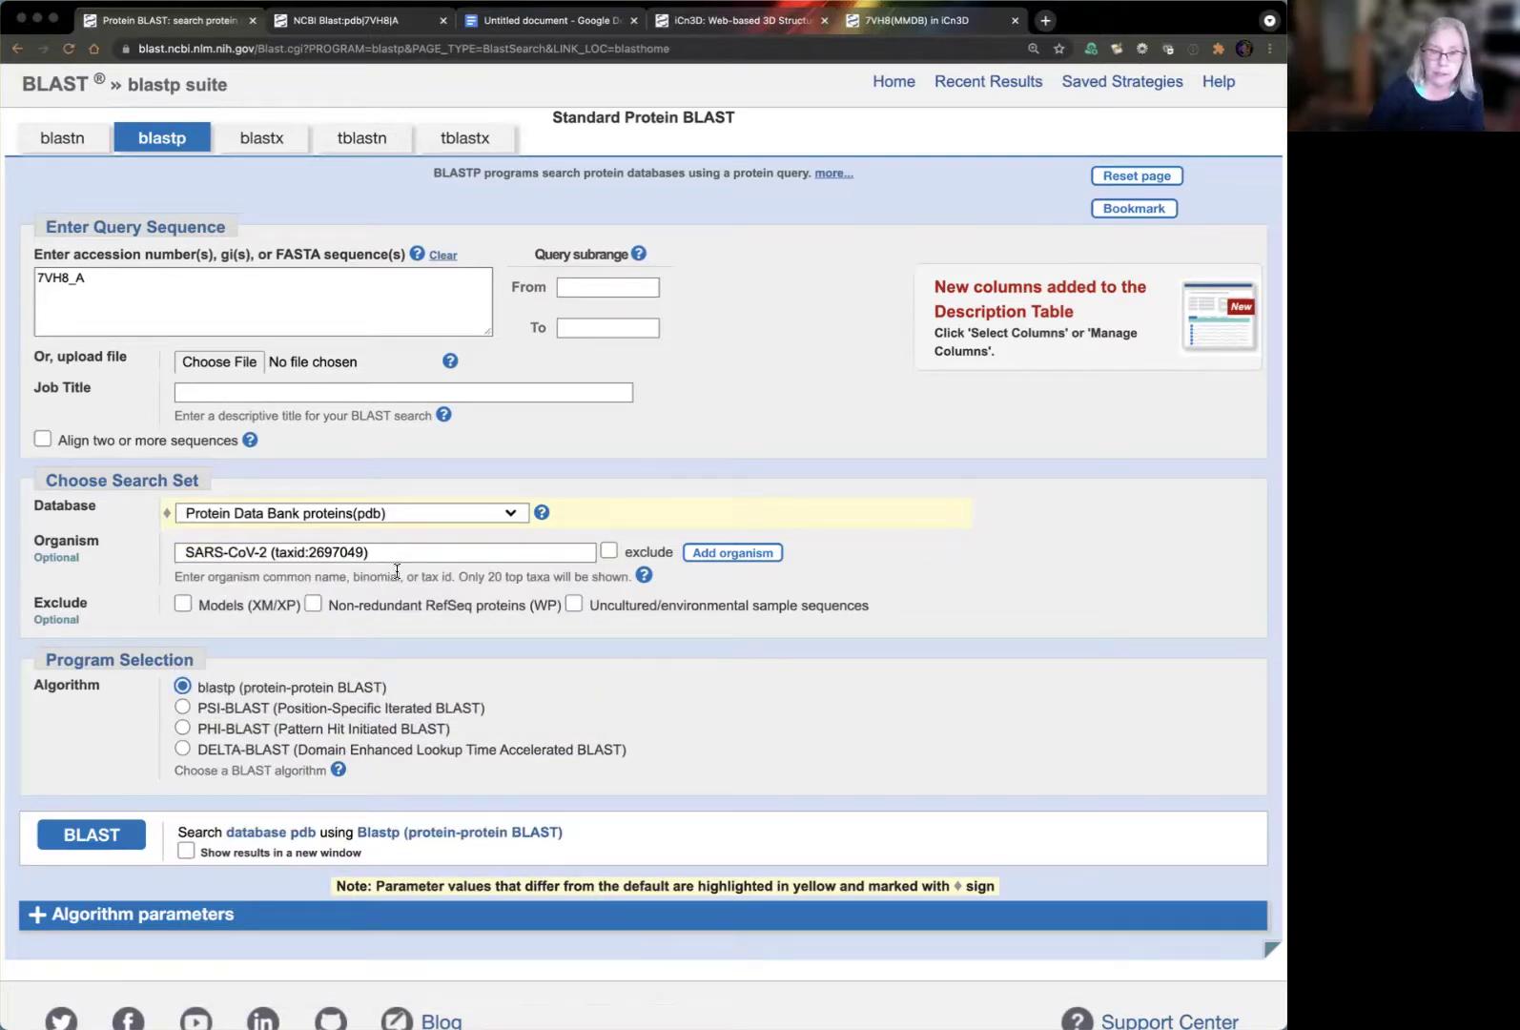
{"action": "left_click", "coordinate": [609, 552]}
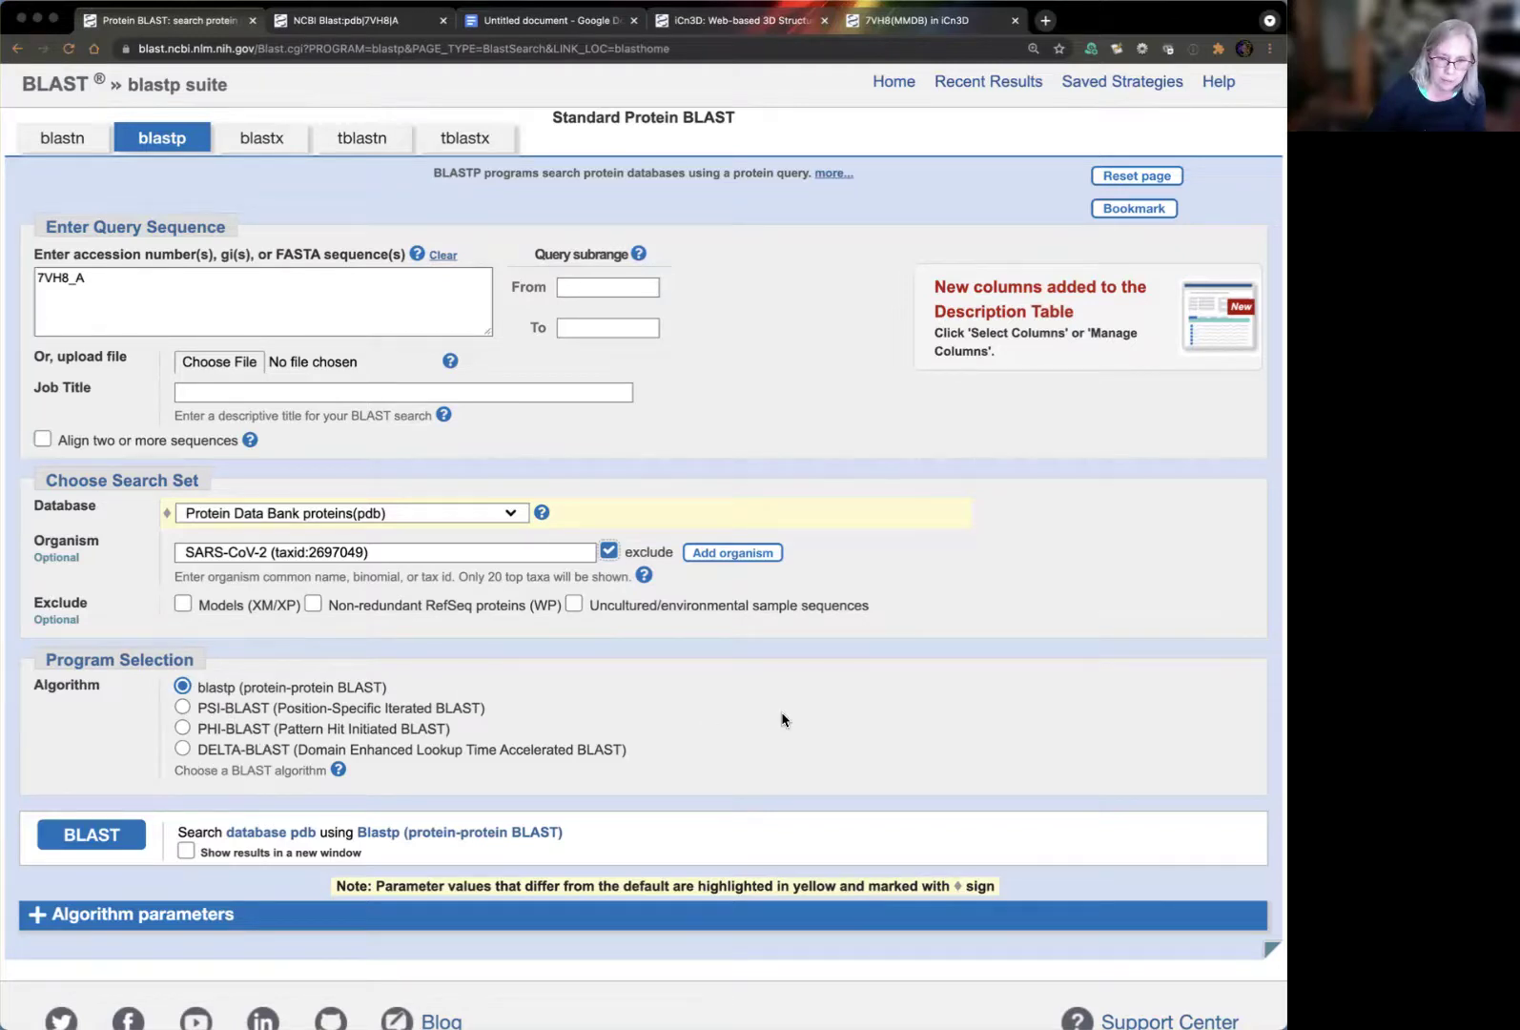
Expand the algorithm parameters and review them, checking the word size choices and keeping it at 3
{"action": "scroll", "coordinate": [782, 719], "scroll_direction": "down", "scroll_amount": 2}
{"action": "scroll", "coordinate": [171, 728], "scroll_direction": "down", "scroll_amount": 2}
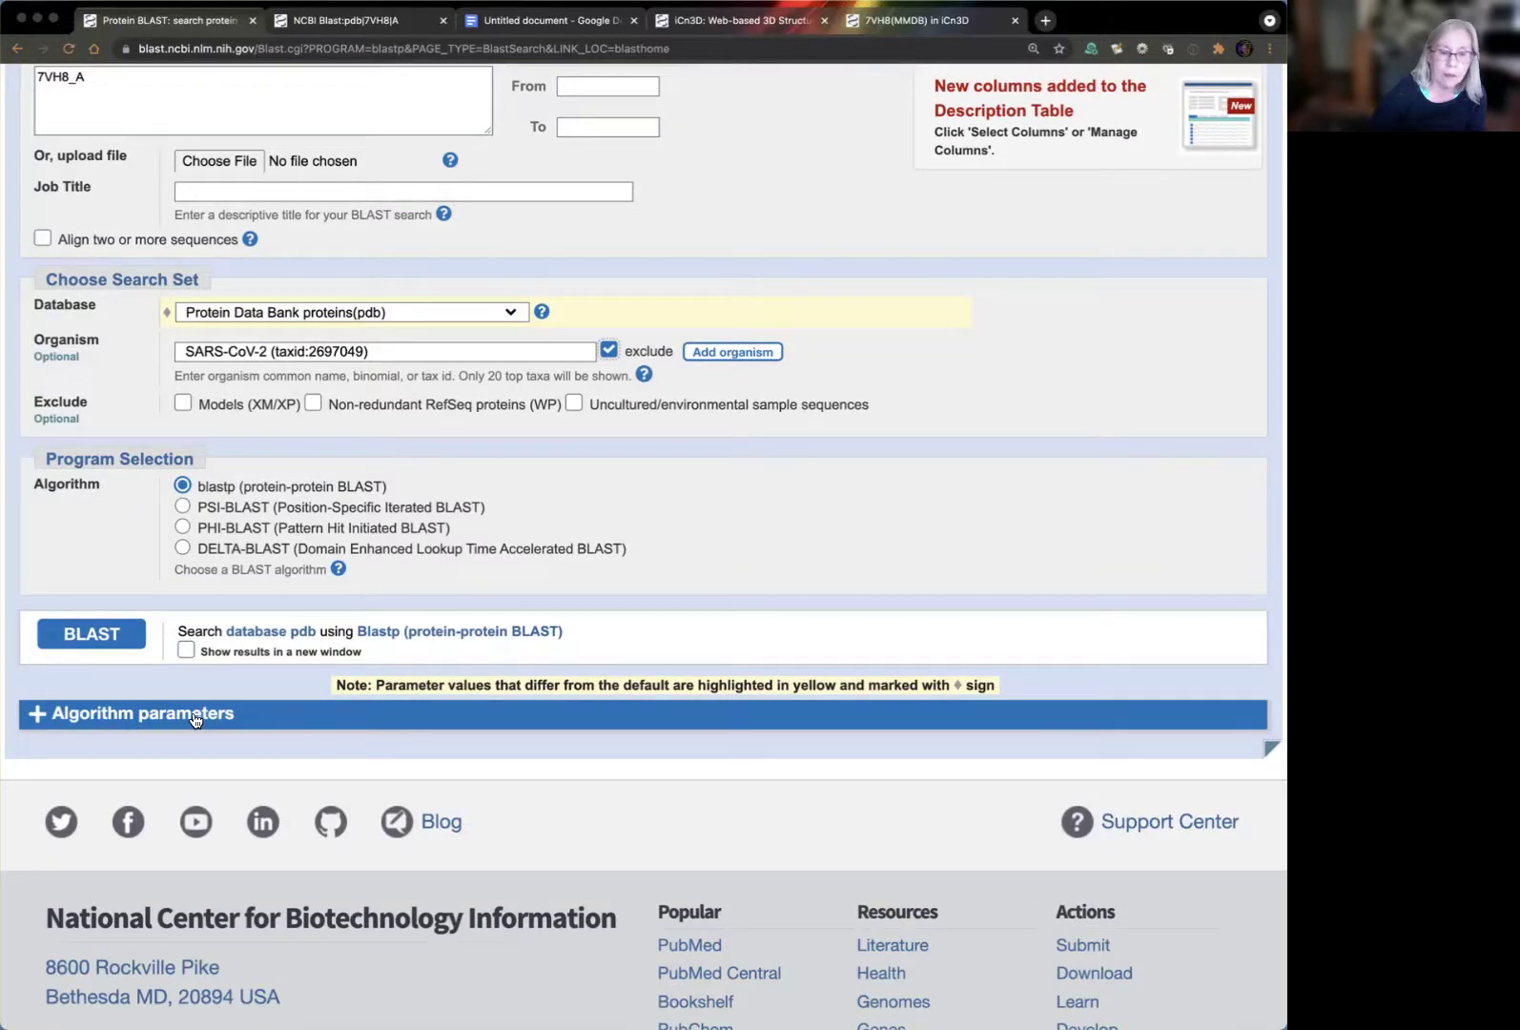
{"action": "left_click", "coordinate": [195, 720]}
{"action": "scroll", "coordinate": [749, 815], "scroll_direction": "down", "scroll_amount": 3}
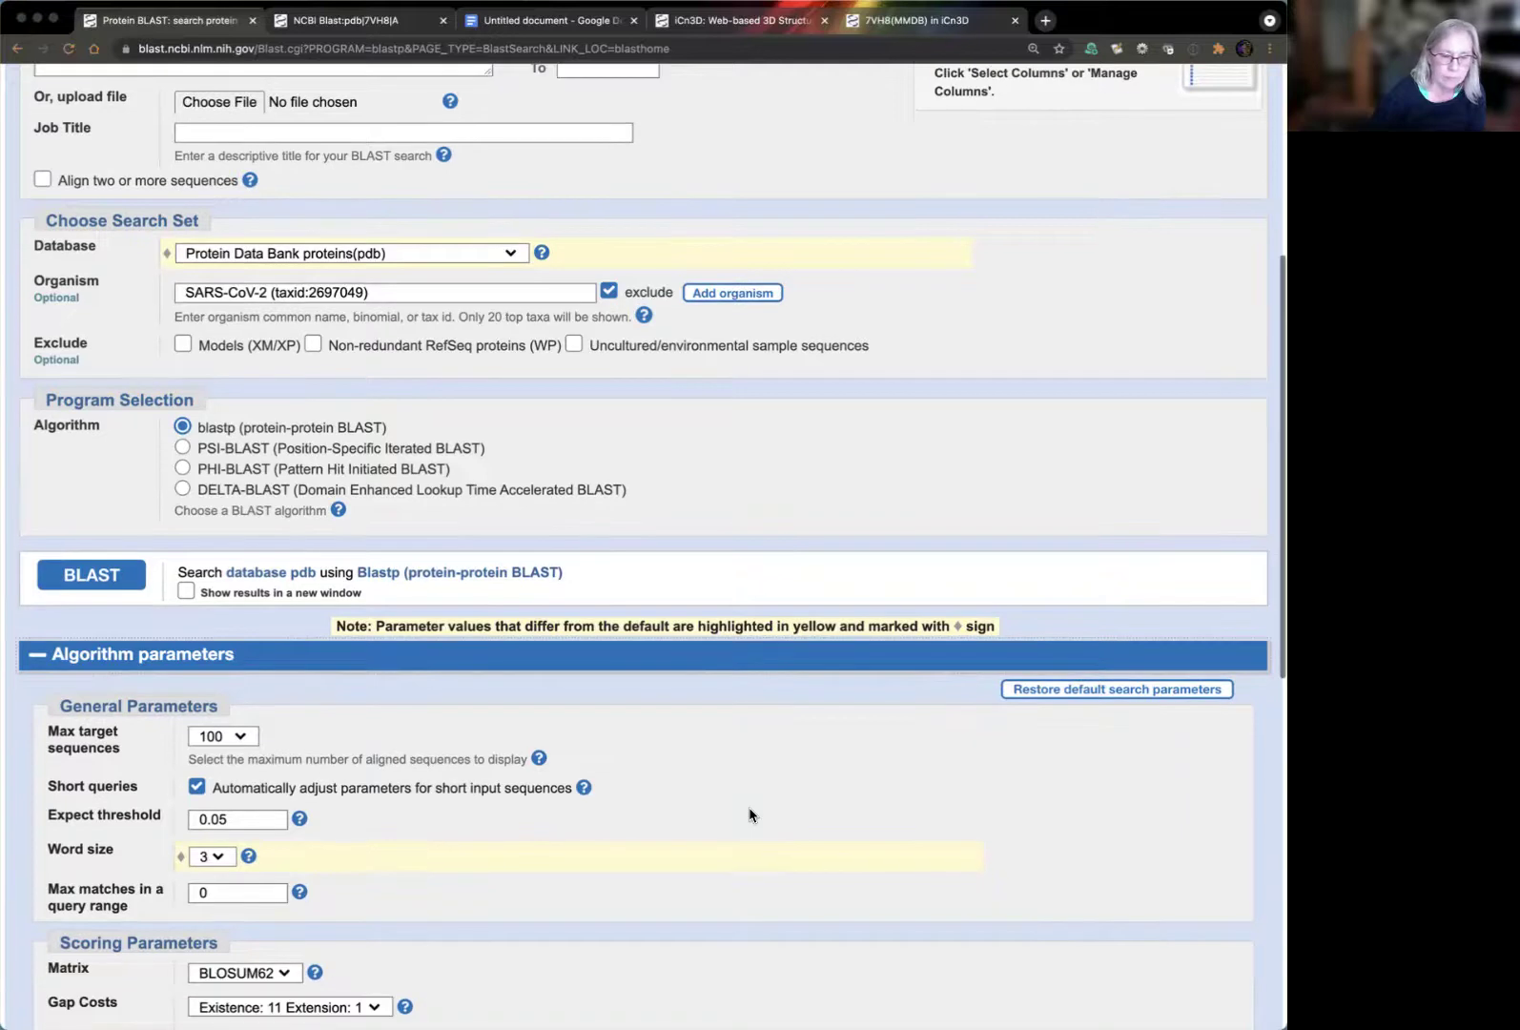
{"action": "scroll", "coordinate": [671, 771], "scroll_direction": "down", "scroll_amount": 3}
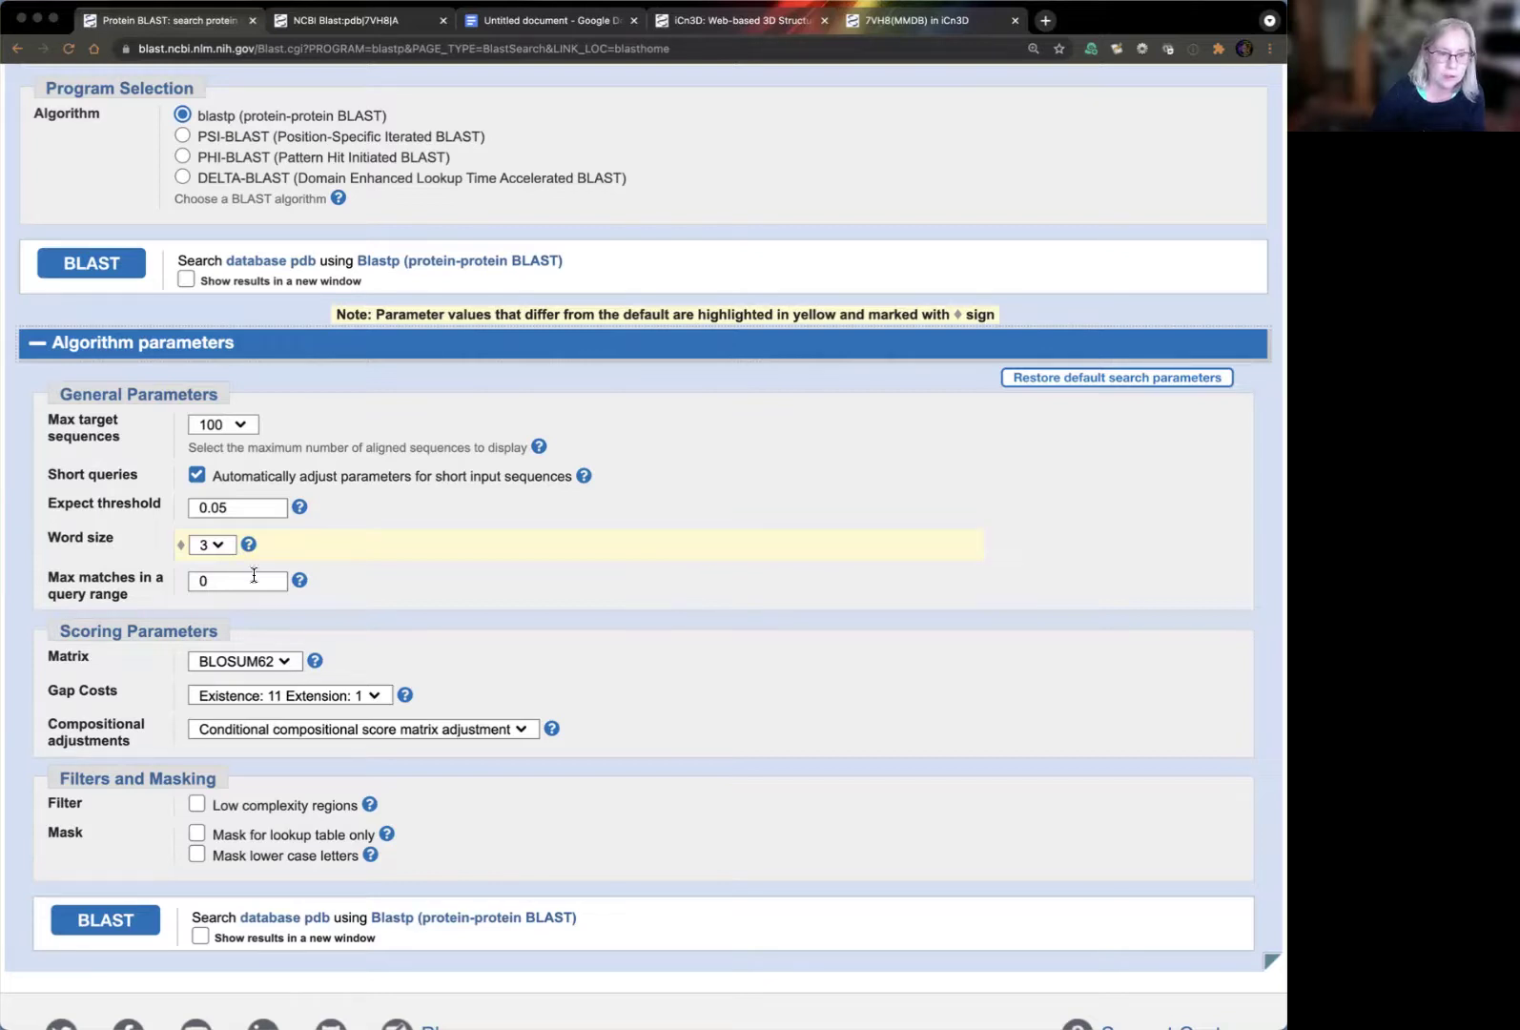
{"action": "left_click", "coordinate": [218, 547]}
{"action": "left_click", "coordinate": [219, 548]}
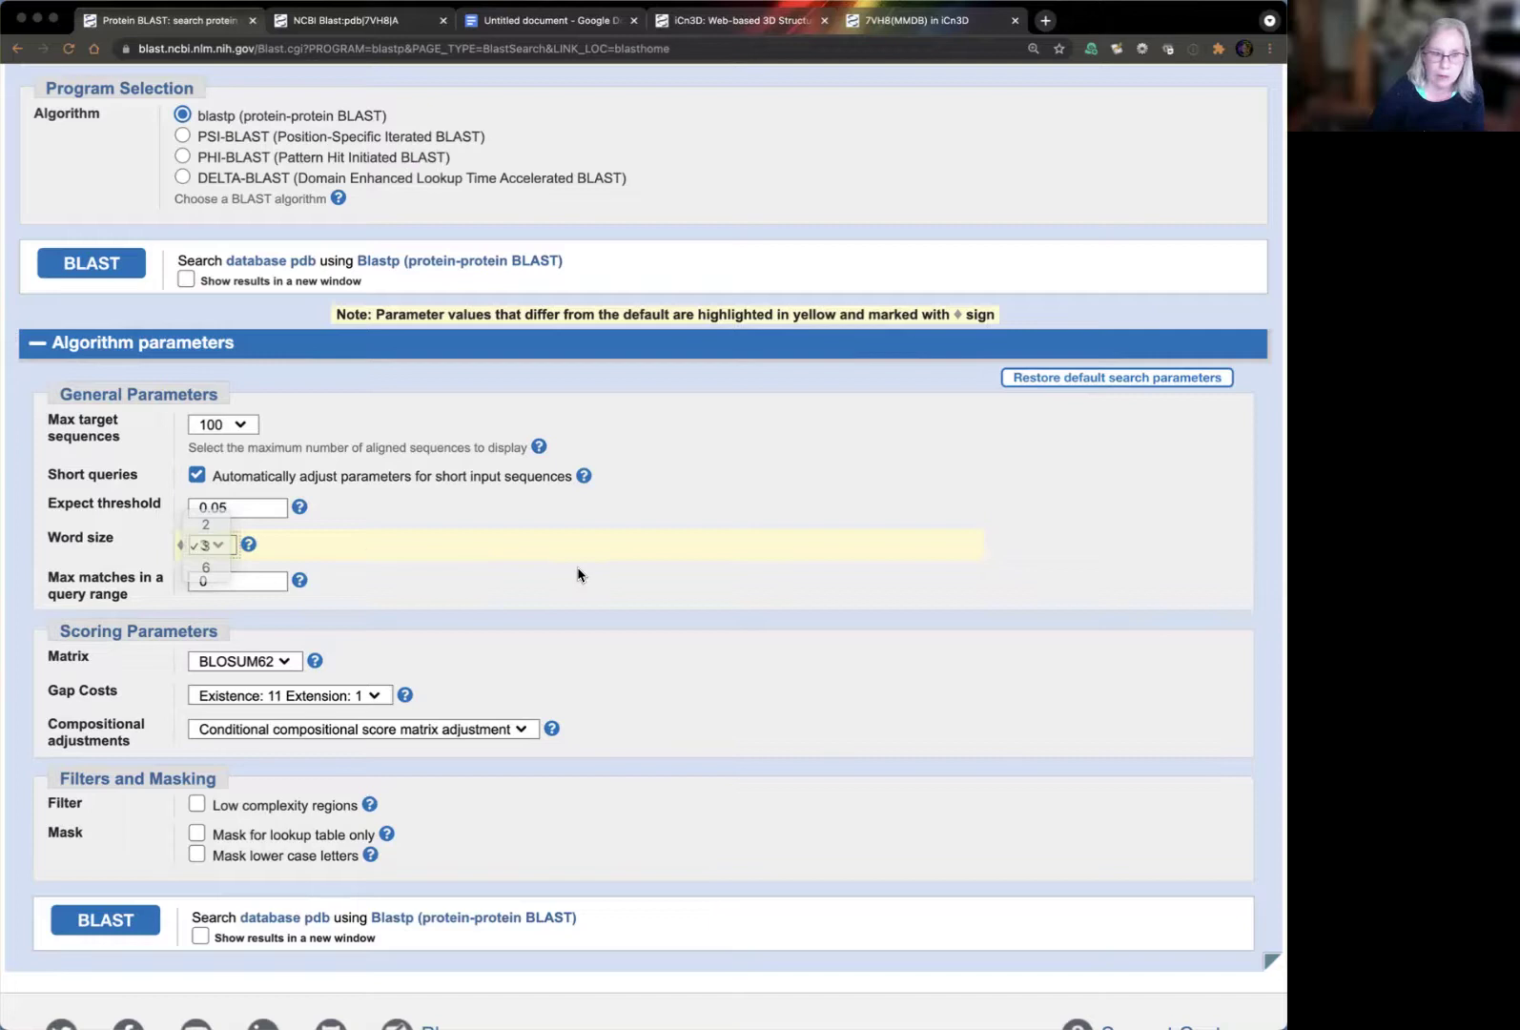
{"action": "scroll", "coordinate": [717, 584], "scroll_direction": "up", "scroll_amount": 1}
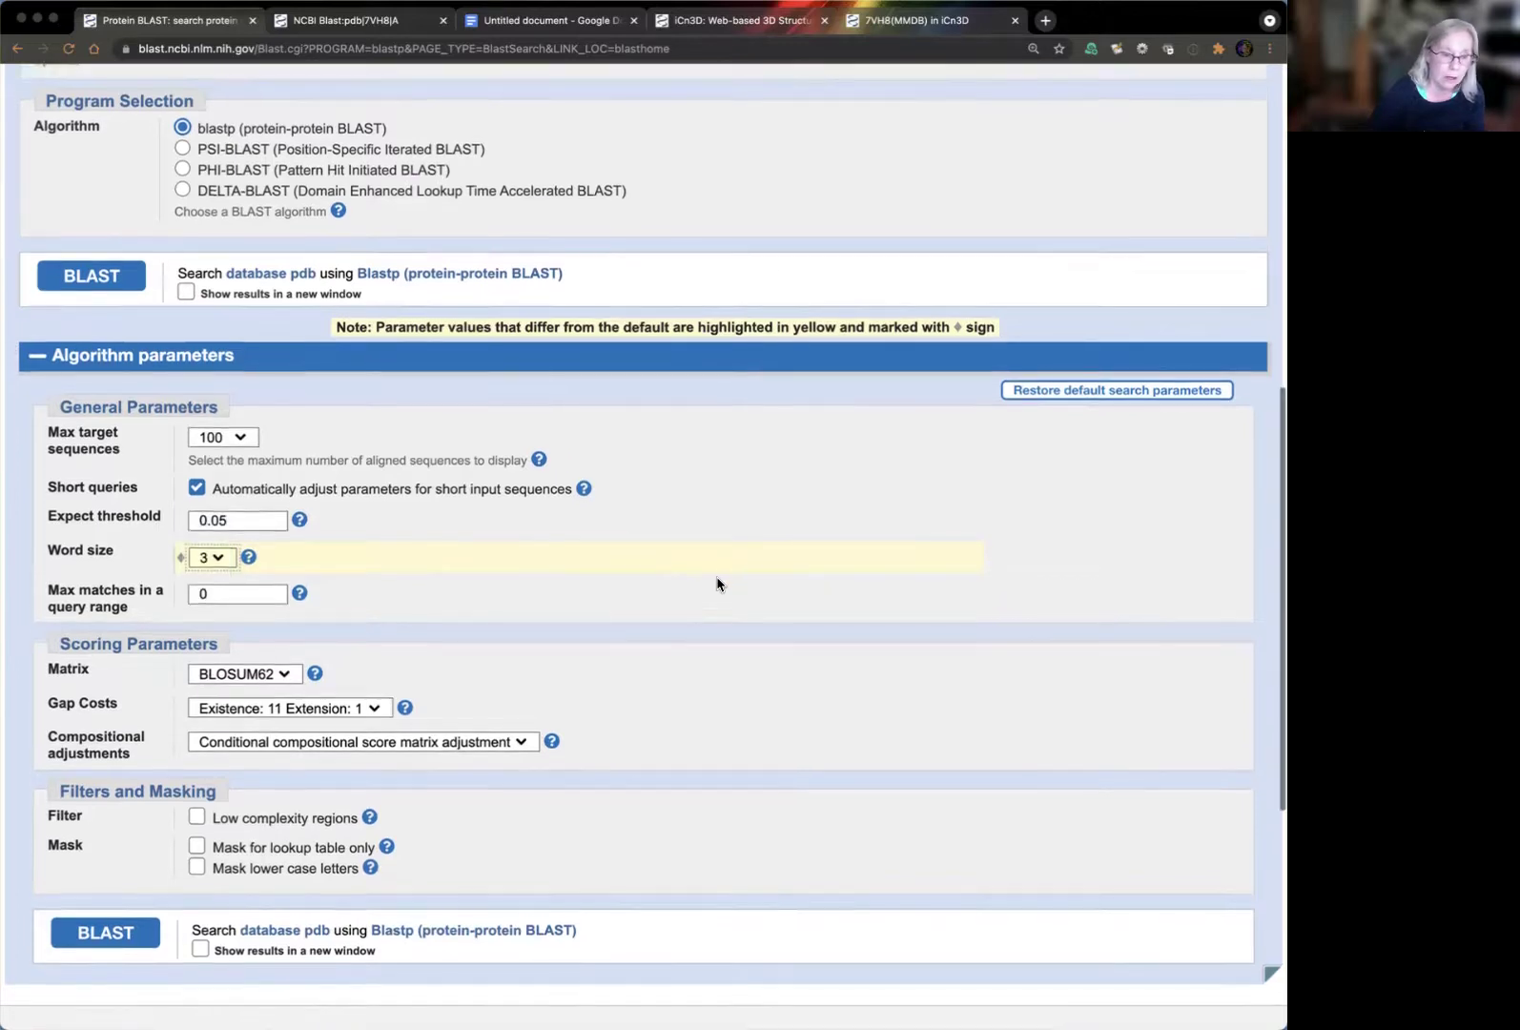
{"action": "scroll", "coordinate": [476, 649], "scroll_direction": "up", "scroll_amount": 3}
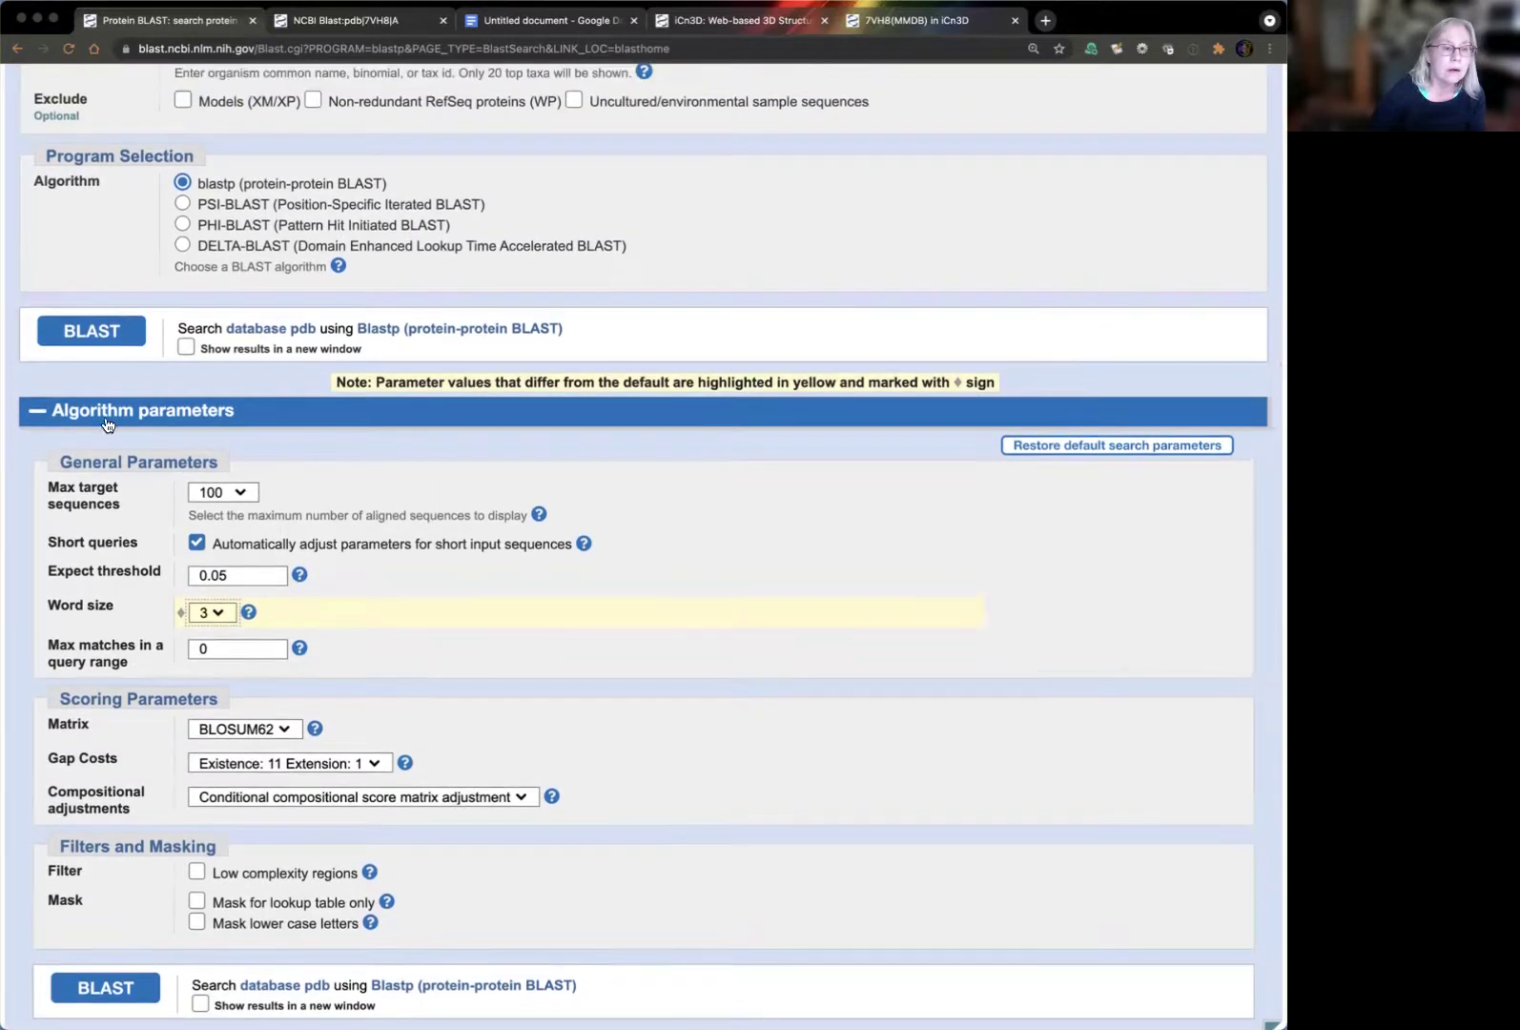
Collapse the algorithm parameters and run the blastp search for 7VH8_A against the pdb database
{"action": "left_click", "coordinate": [106, 415]}
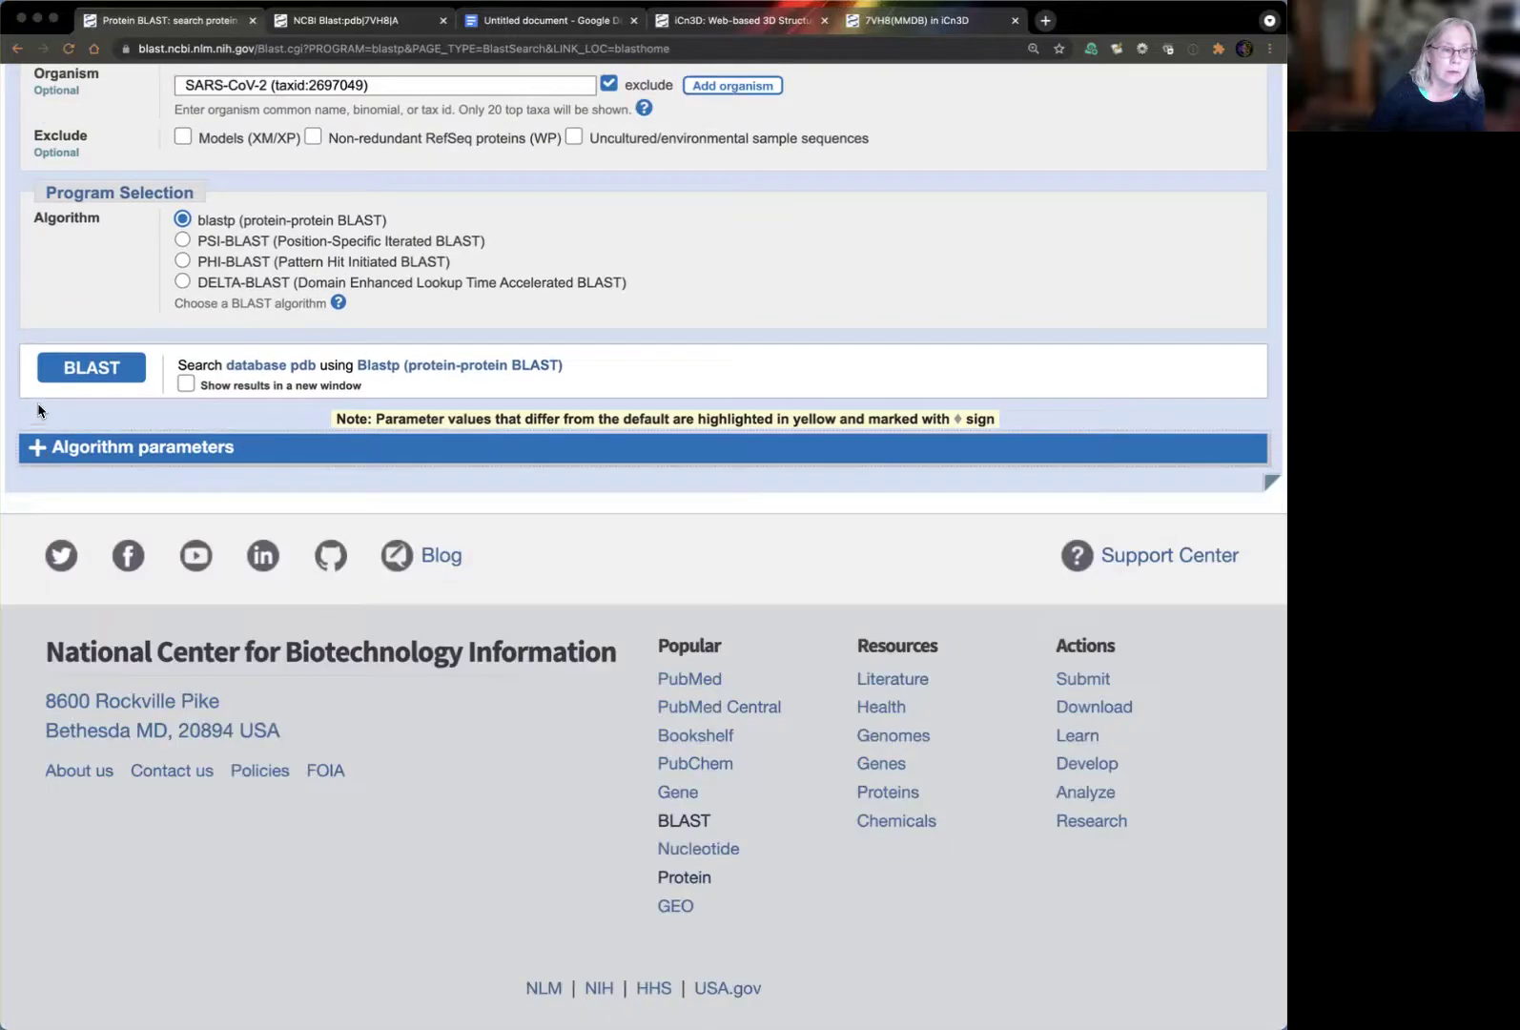
{"action": "left_click", "coordinate": [96, 372]}
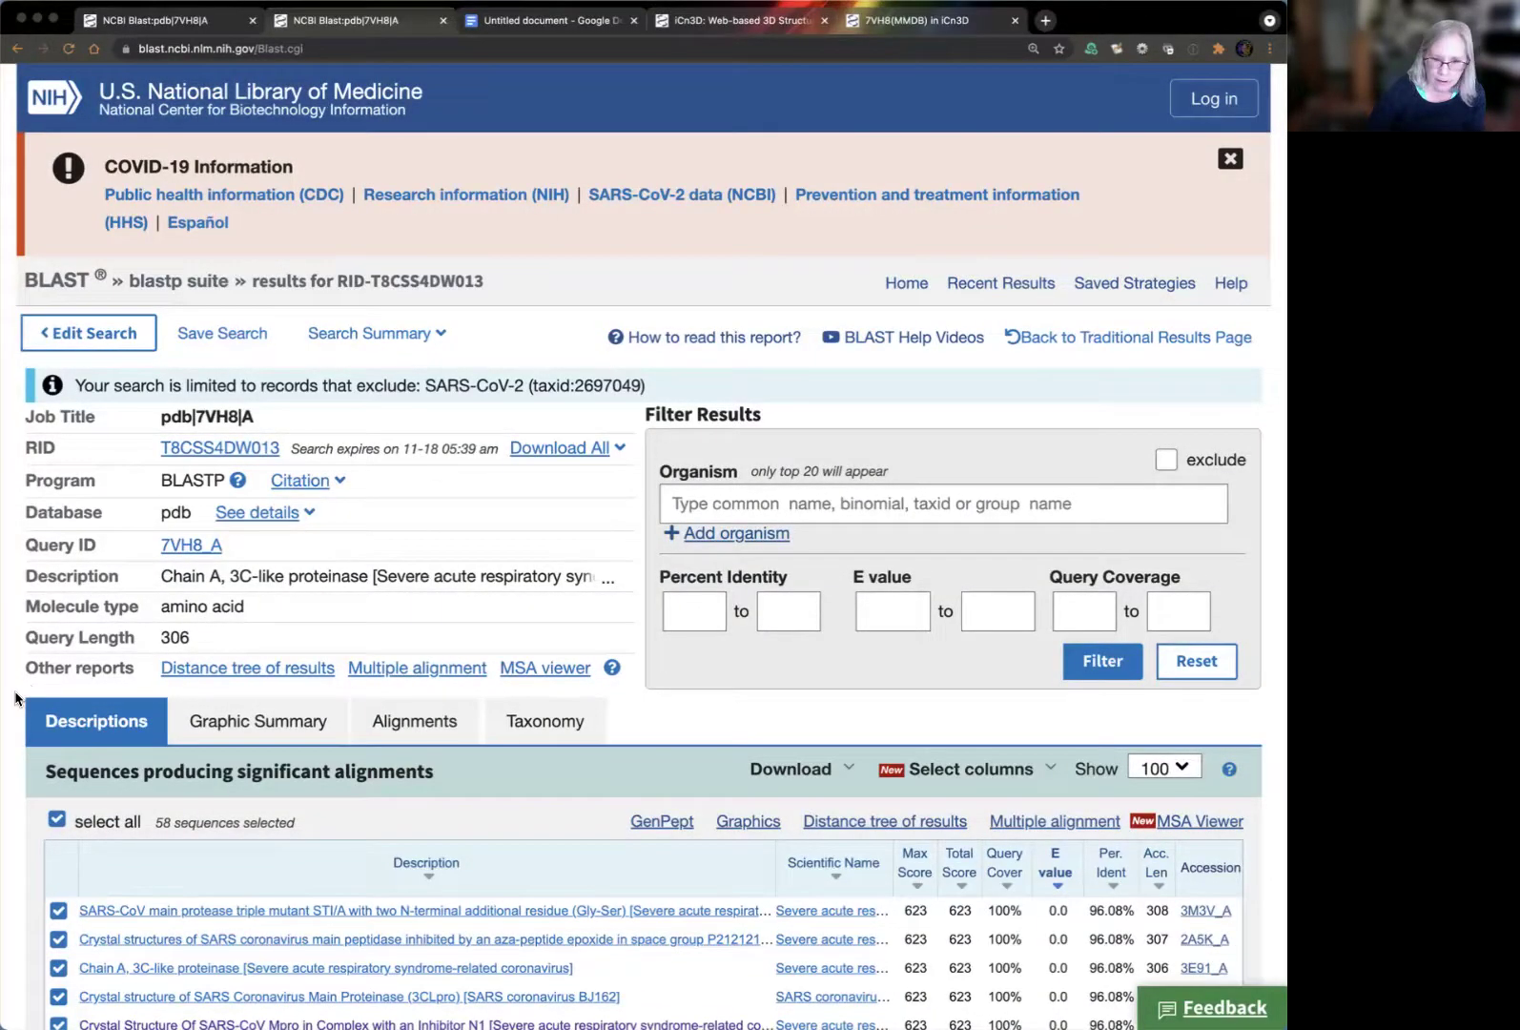
Review the search details at the head of the BLAST results, highlighting the expiry date, molecule type and query length
{"action": "scroll", "coordinate": [153, 653], "scroll_direction": "down", "scroll_amount": 3}
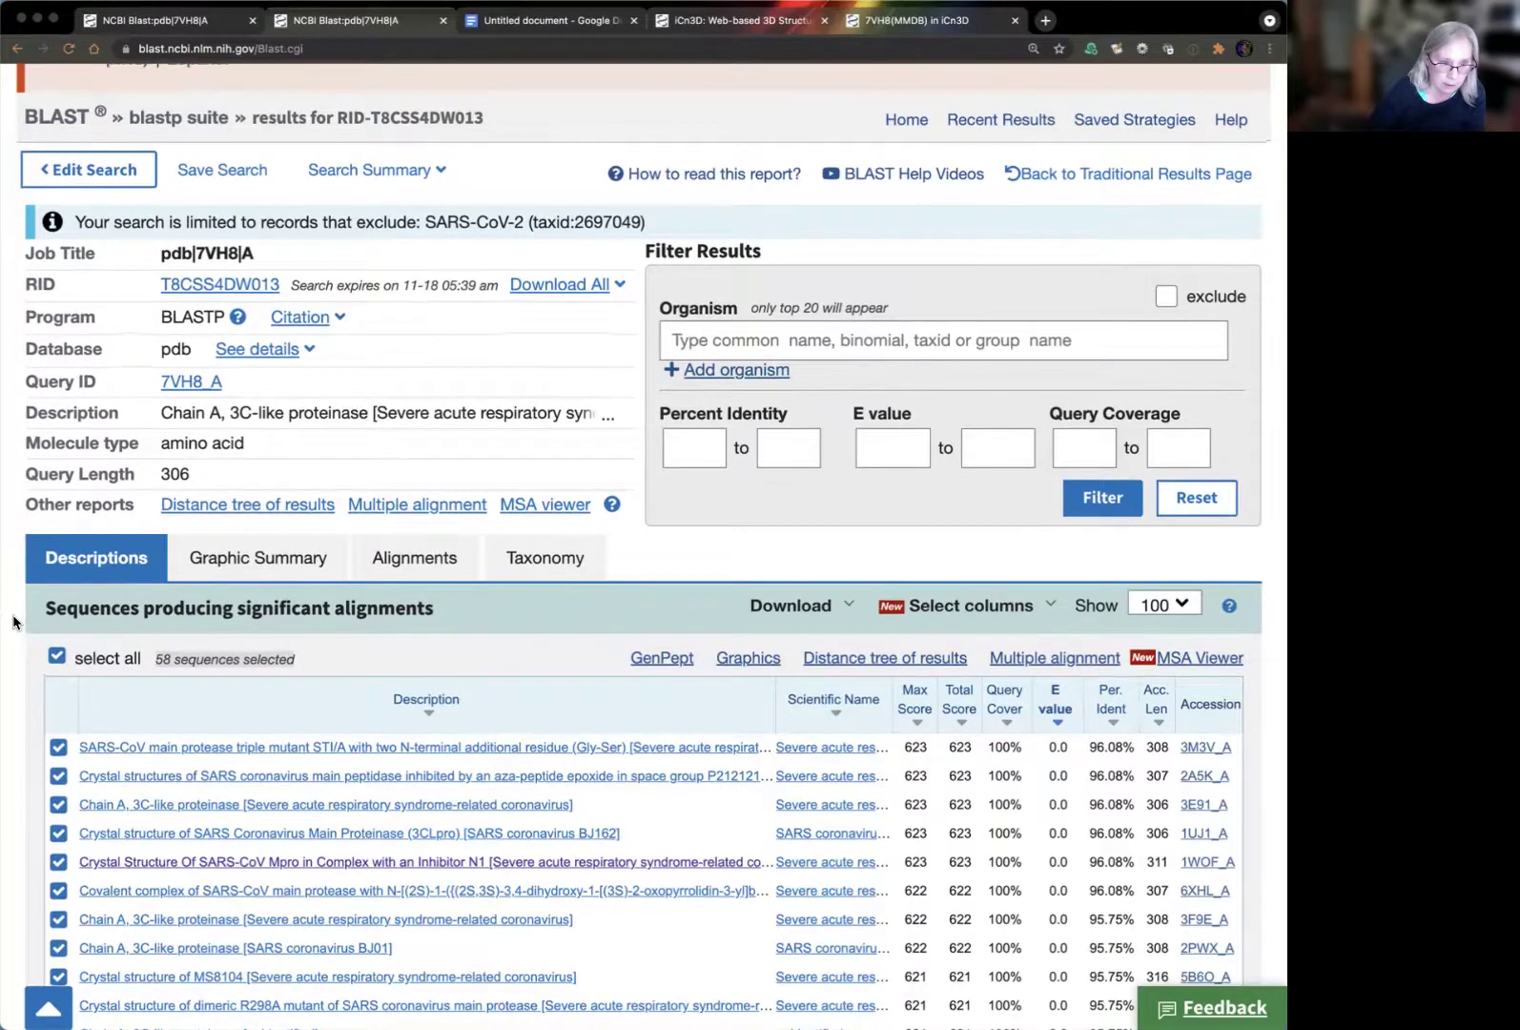
{"action": "scroll", "coordinate": [14, 622], "scroll_direction": "up", "scroll_amount": 3}
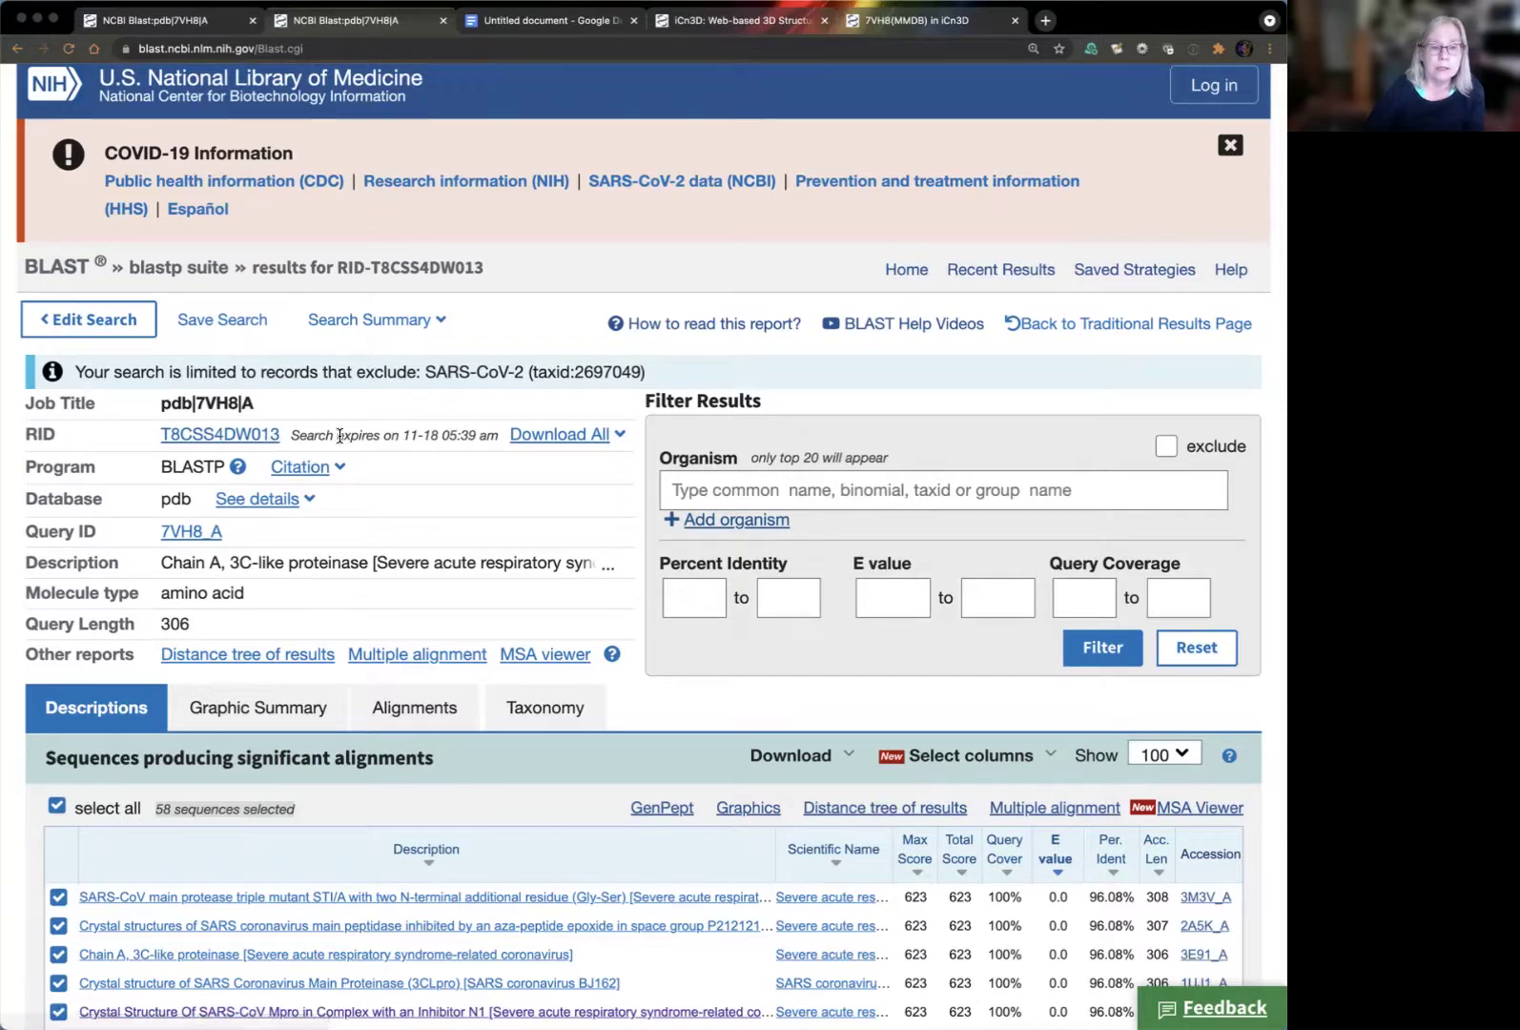
{"action": "left_click_drag", "start_coordinate": [291, 435], "coordinate": [502, 441]}
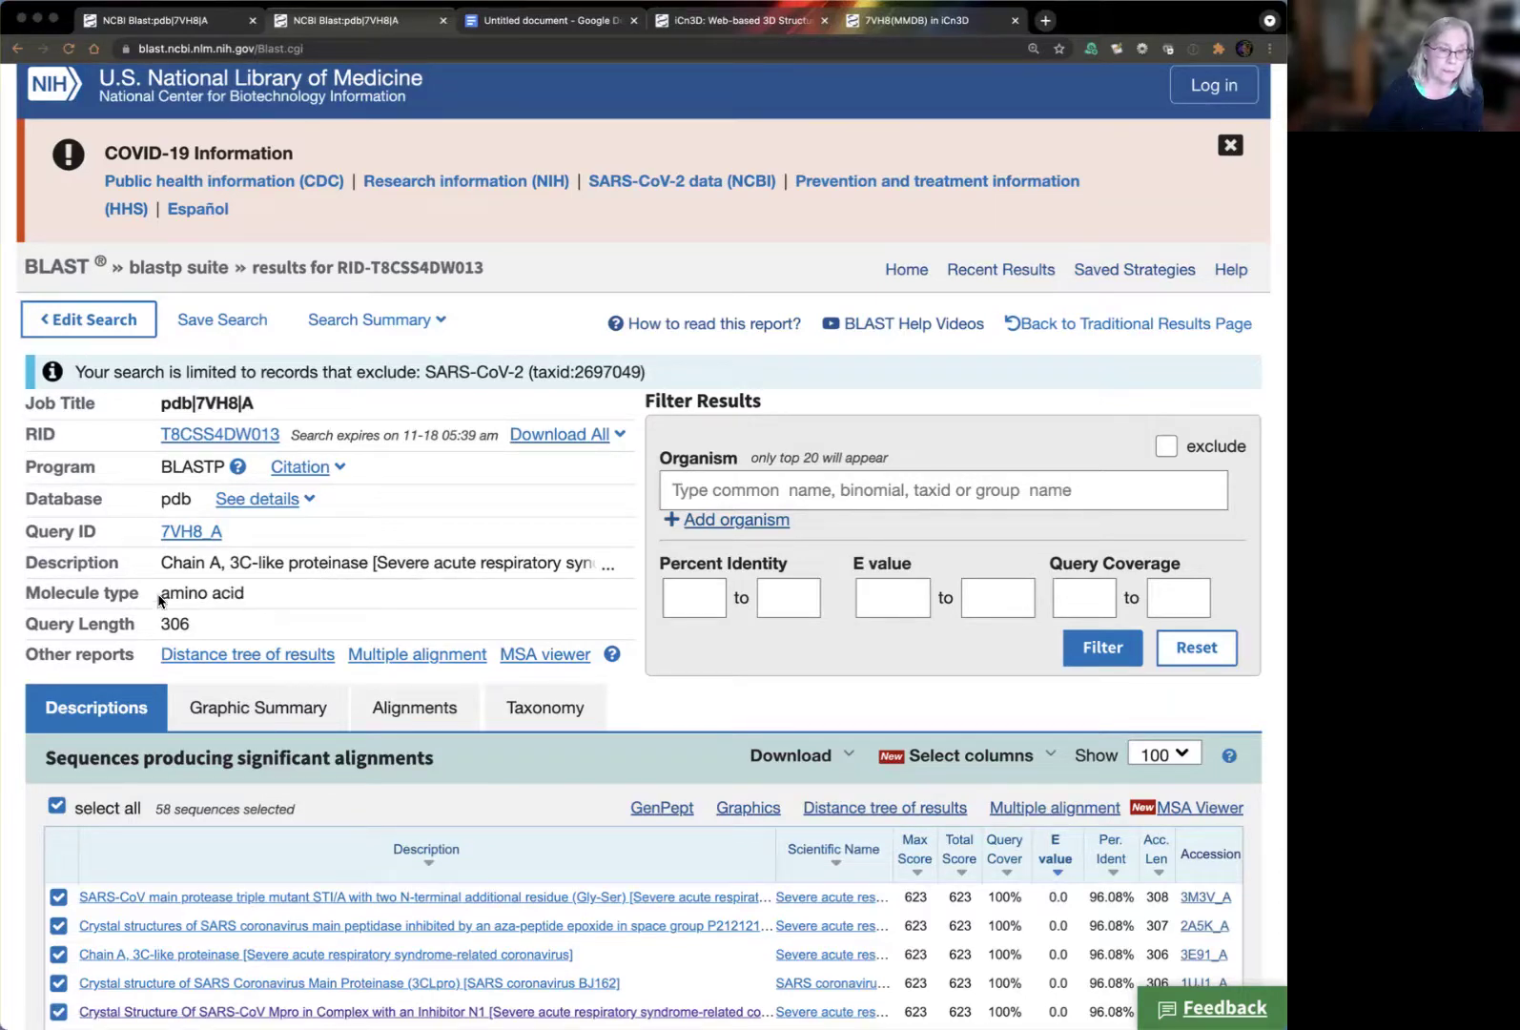
{"action": "left_click_drag", "start_coordinate": [164, 593], "coordinate": [253, 594]}
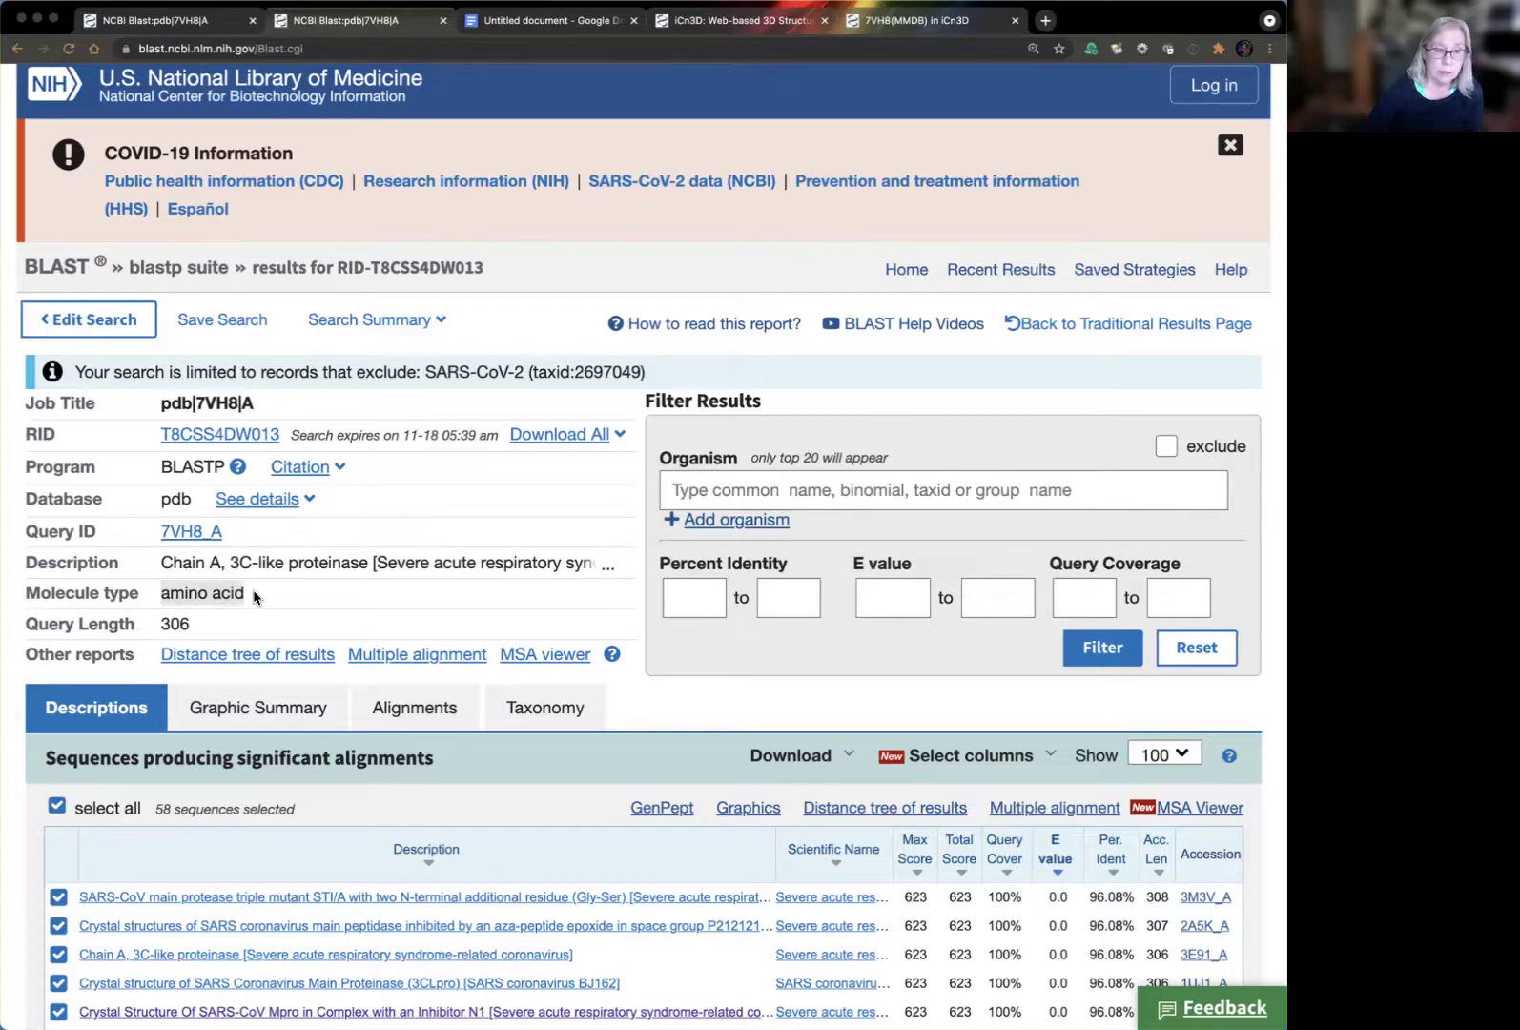
{"action": "double_click", "coordinate": [167, 622]}
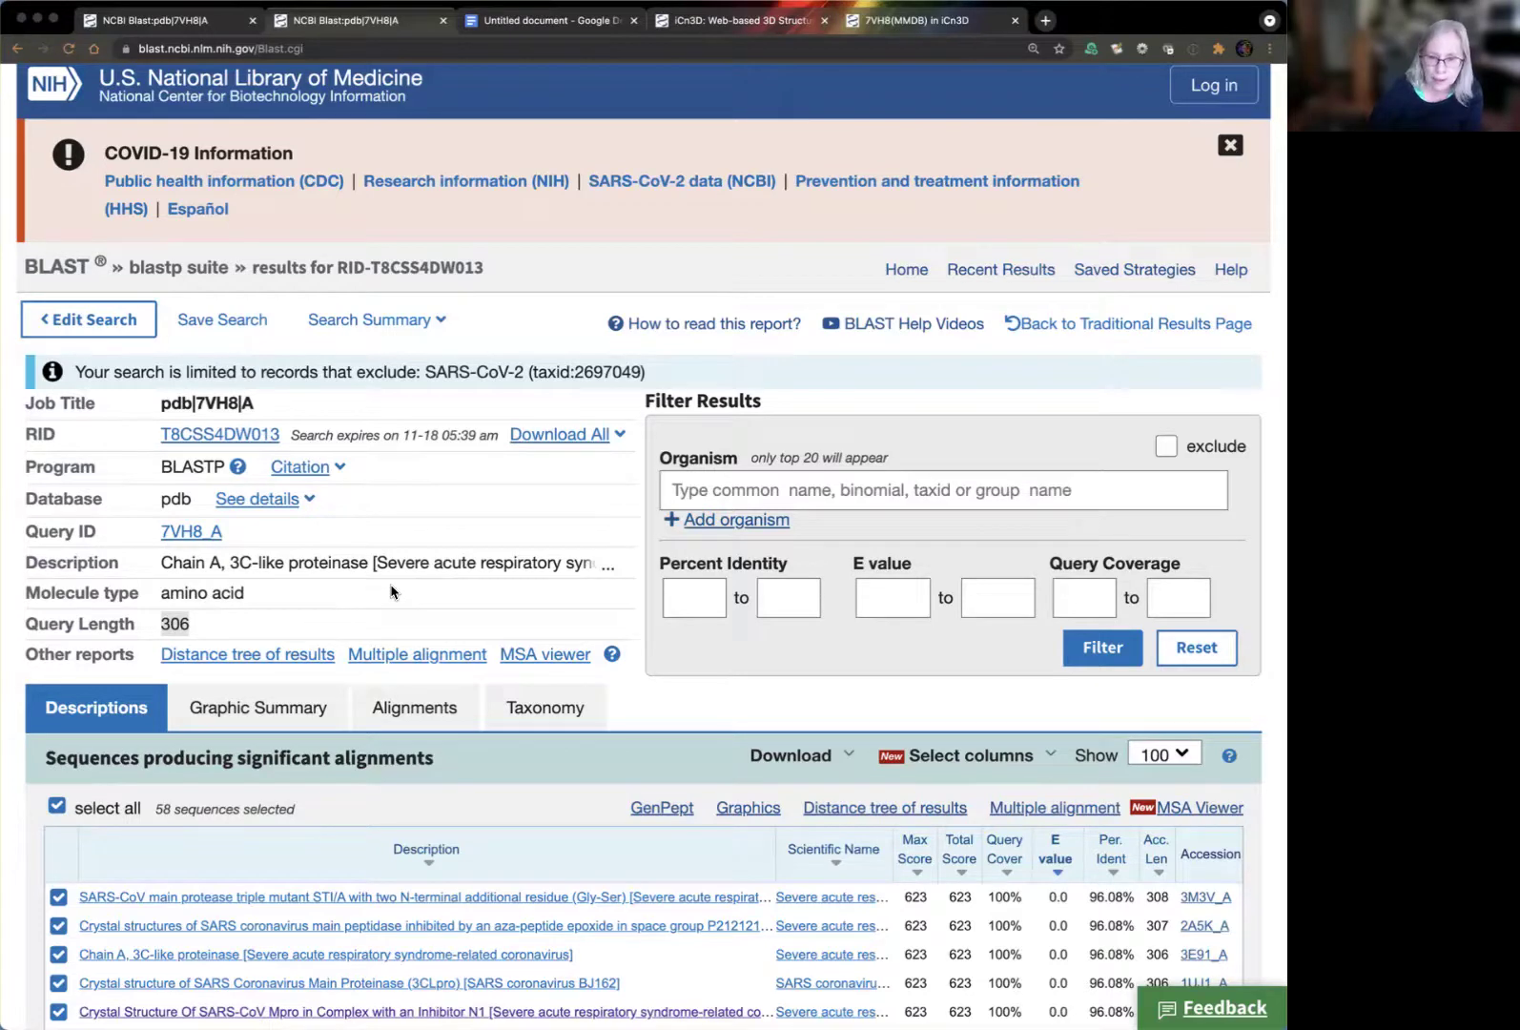
{"action": "scroll", "coordinate": [391, 592], "scroll_direction": "up", "scroll_amount": 1}
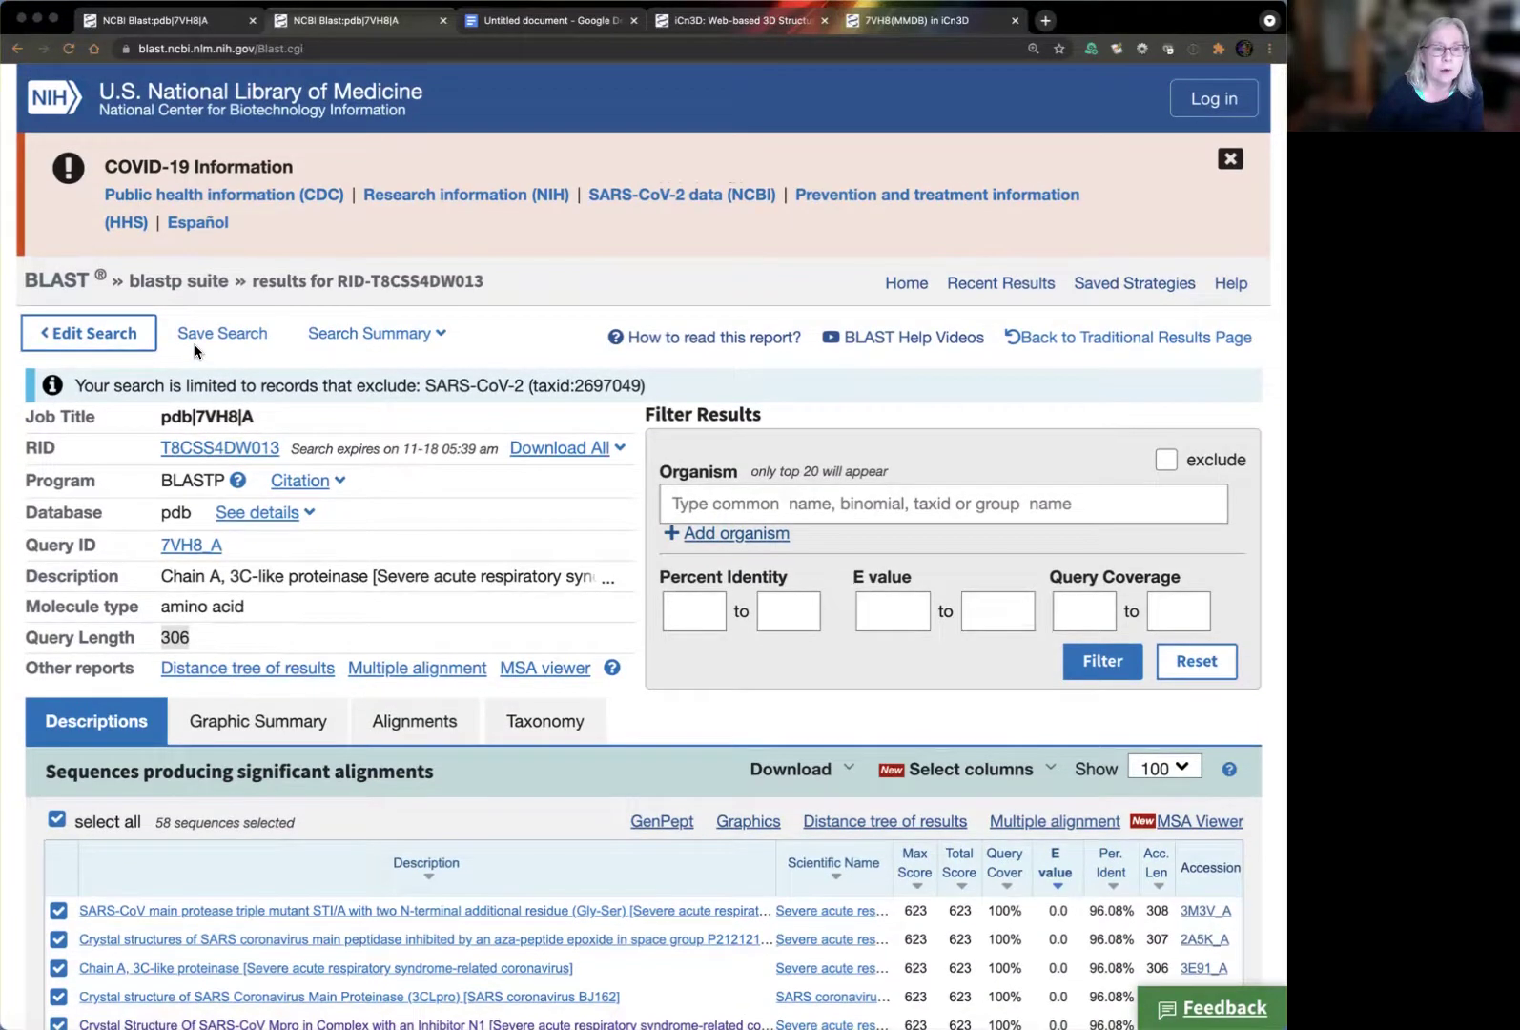
Expand the search summary, examine the search parameters and the database's numbers of sequences and letters, and collapse it again
{"action": "left_click", "coordinate": [411, 337]}
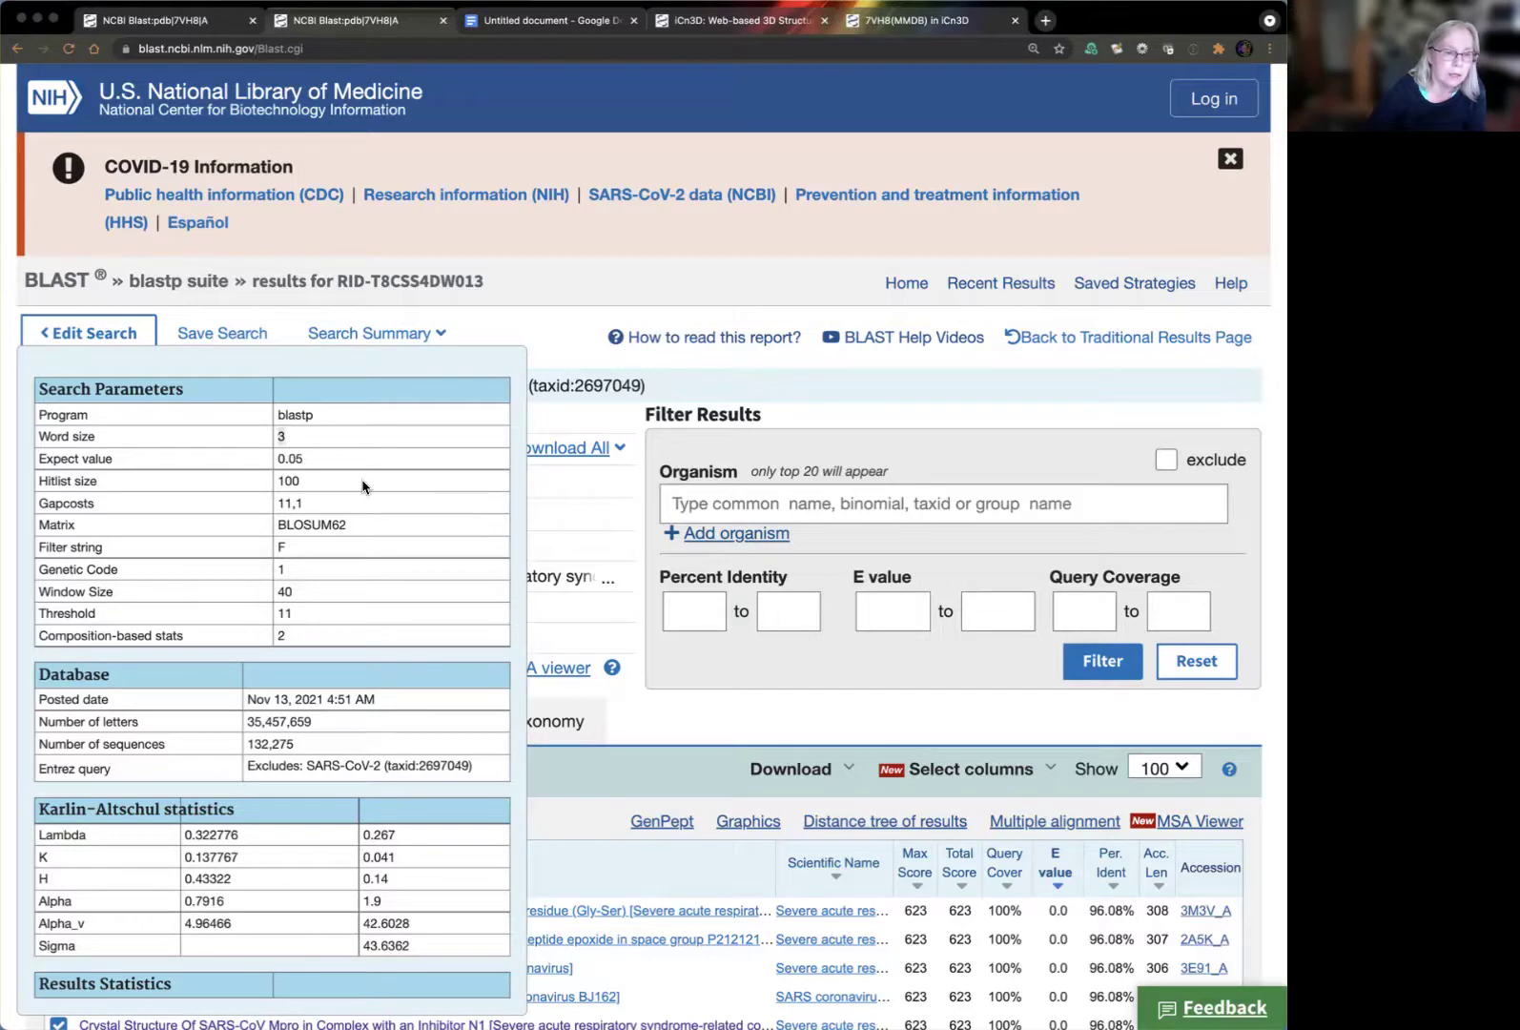
{"action": "scroll", "coordinate": [363, 487], "scroll_direction": "down", "scroll_amount": 2}
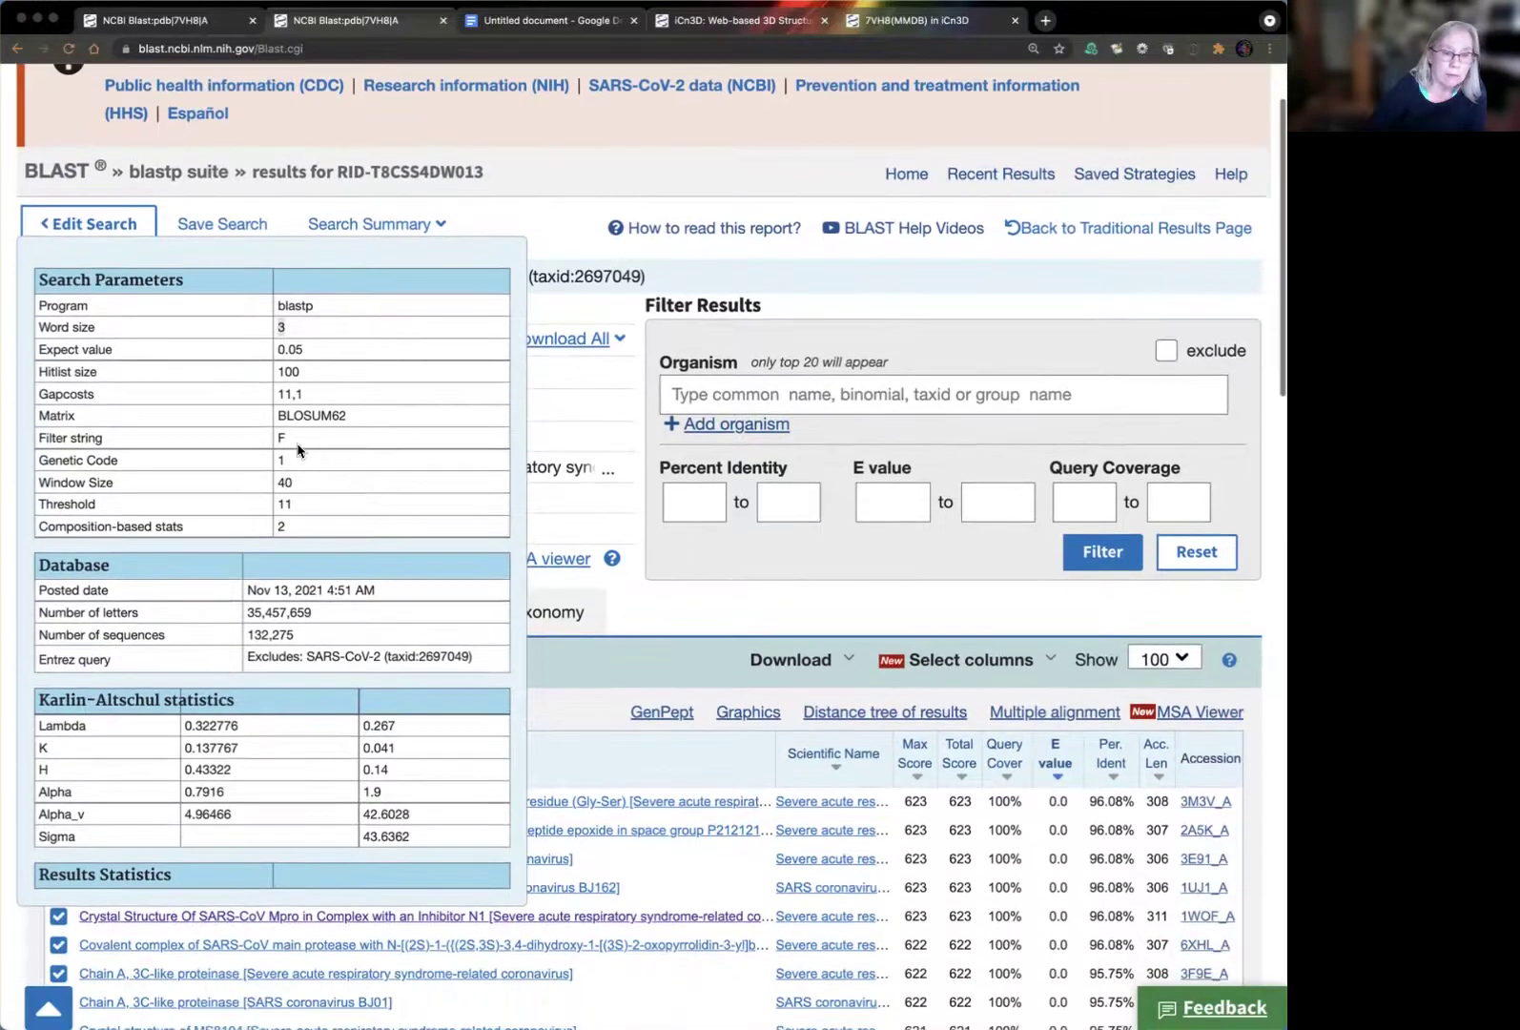
{"action": "scroll", "coordinate": [365, 430], "scroll_direction": "down", "scroll_amount": 2}
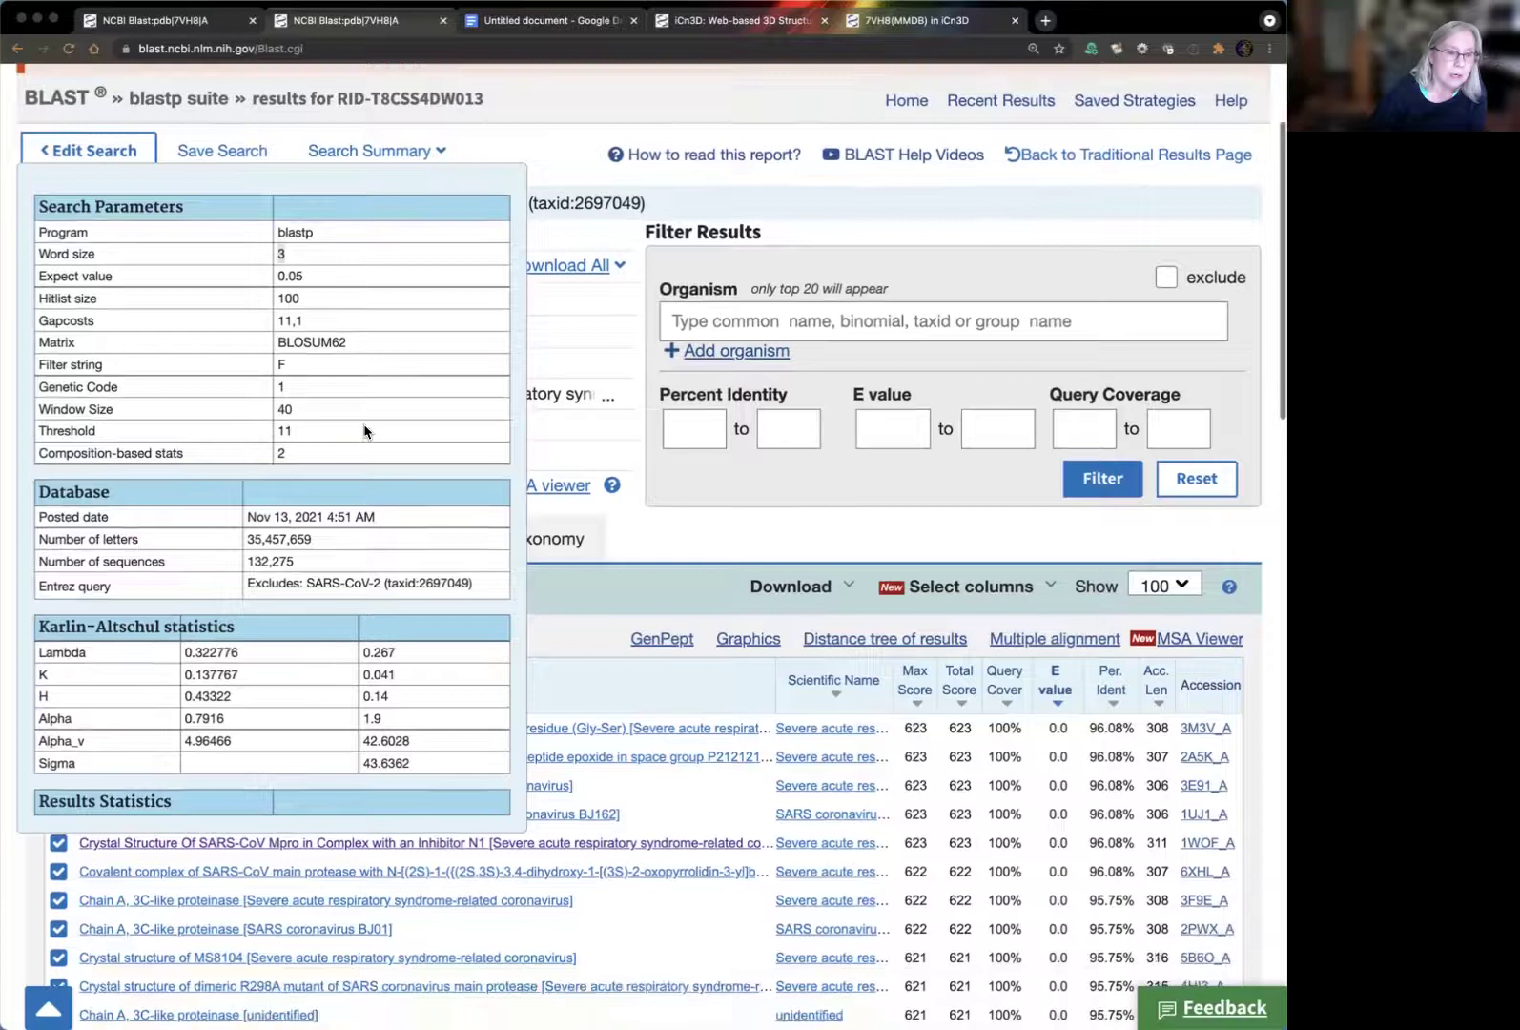
{"action": "scroll", "coordinate": [365, 431], "scroll_direction": "down", "scroll_amount": 1}
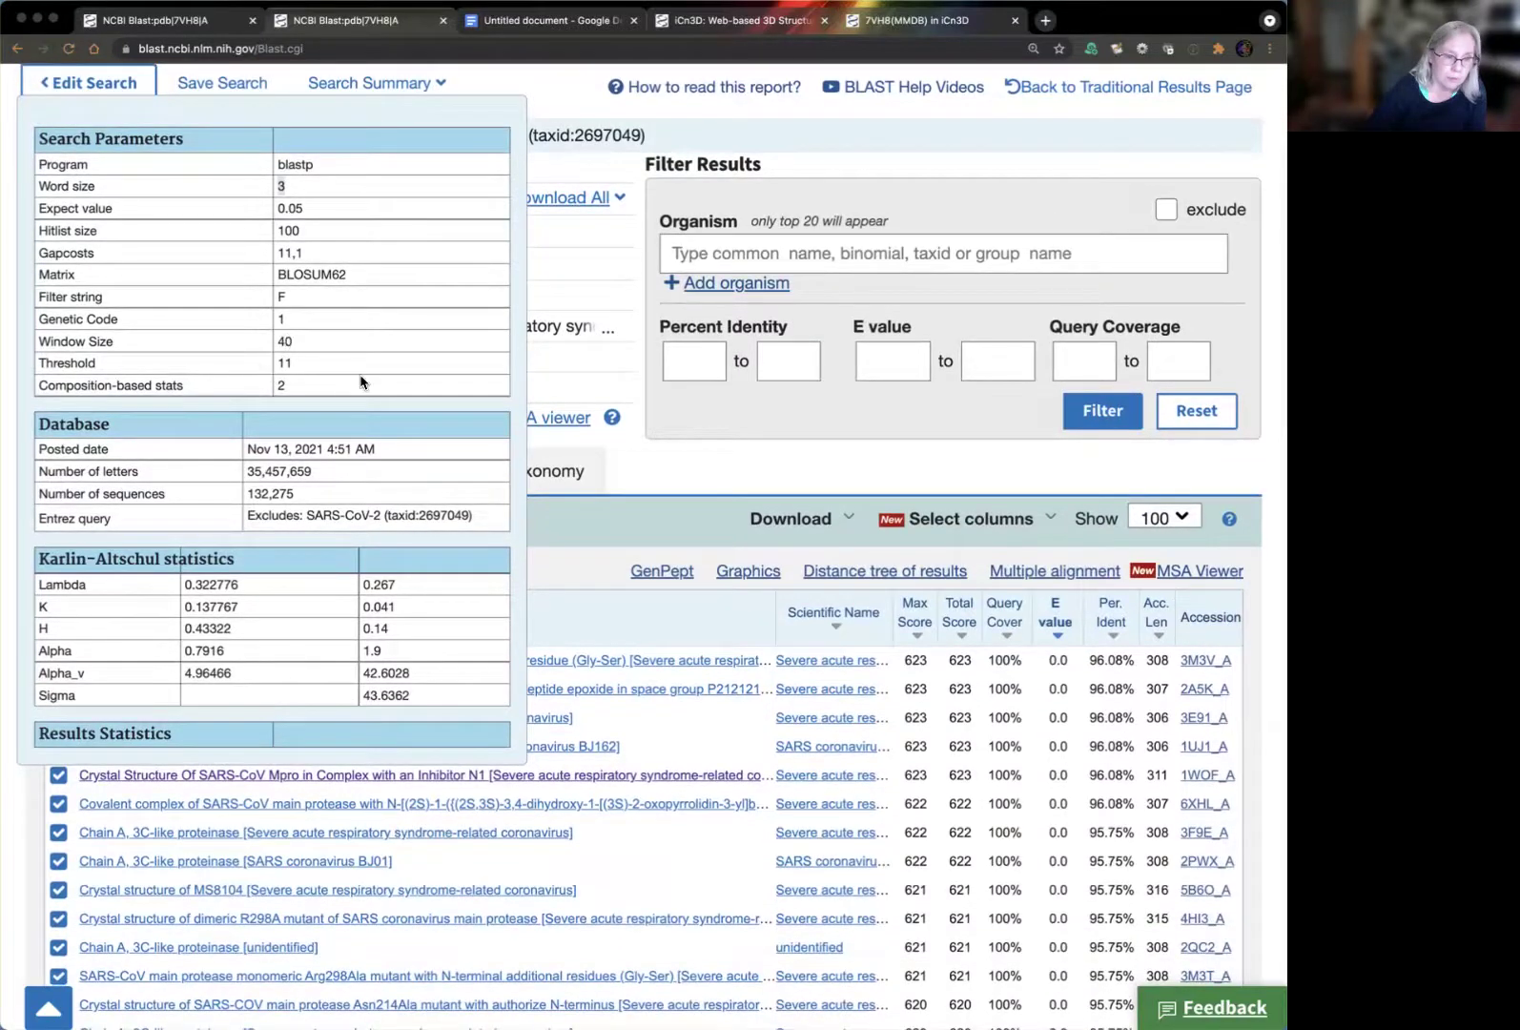
{"action": "scroll", "coordinate": [360, 381], "scroll_direction": "down", "scroll_amount": 1}
{"action": "scroll", "coordinate": [360, 400], "scroll_direction": "down", "scroll_amount": 3}
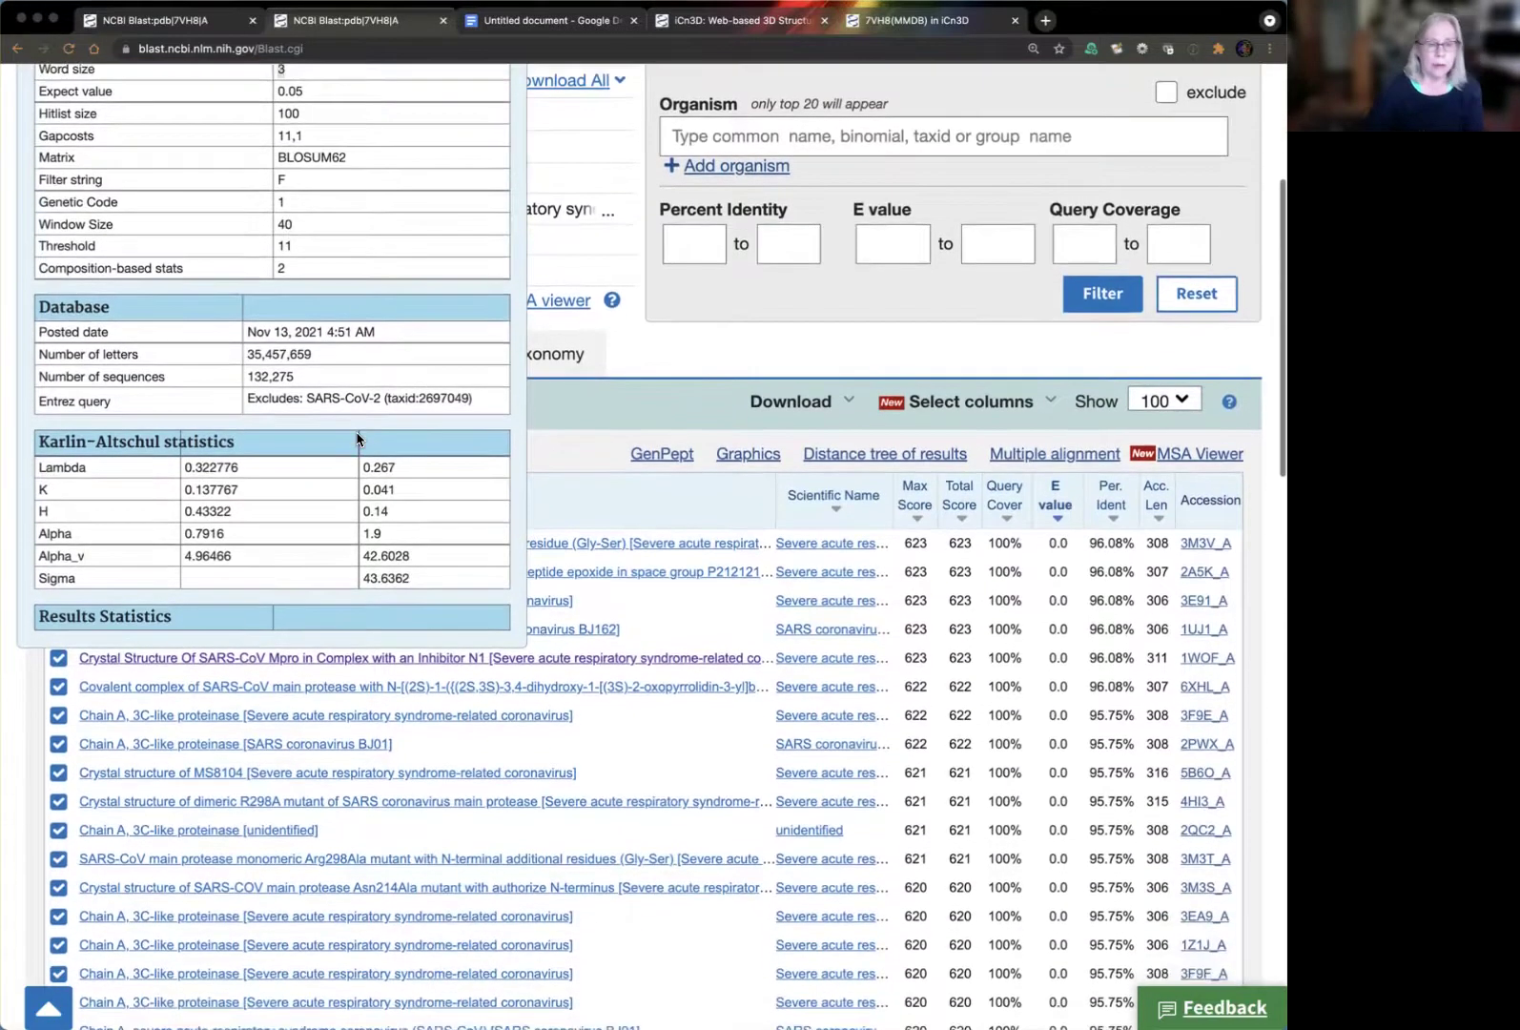
{"action": "scroll", "coordinate": [358, 438], "scroll_direction": "down", "scroll_amount": 2}
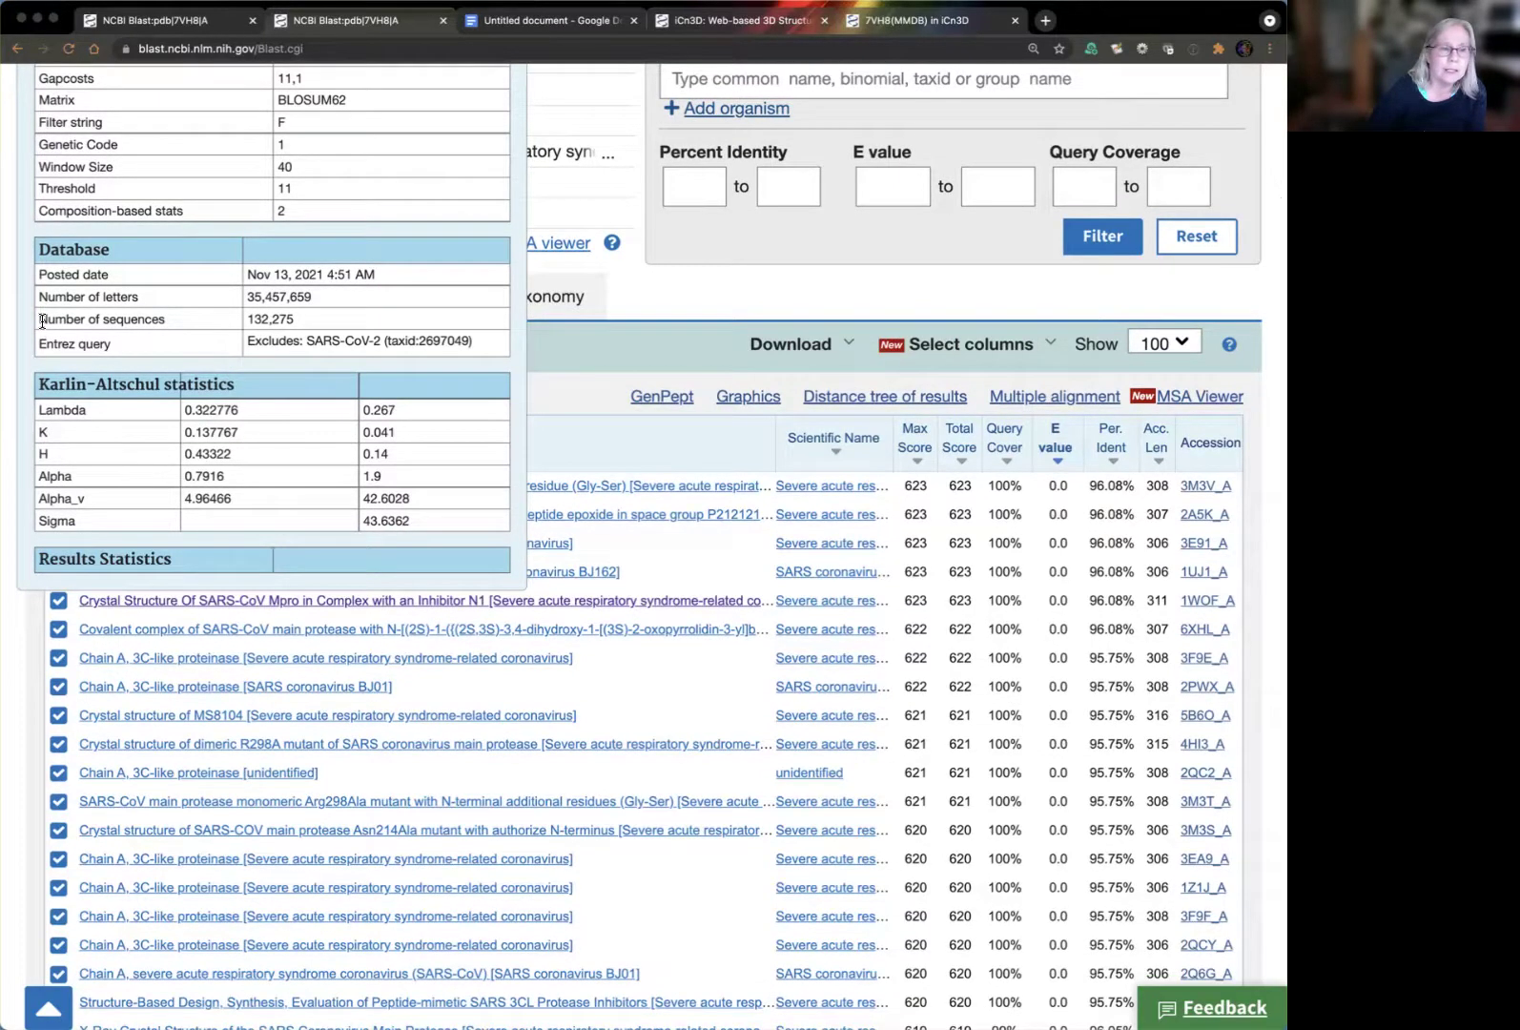
{"action": "left_click_drag", "start_coordinate": [42, 320], "coordinate": [288, 315]}
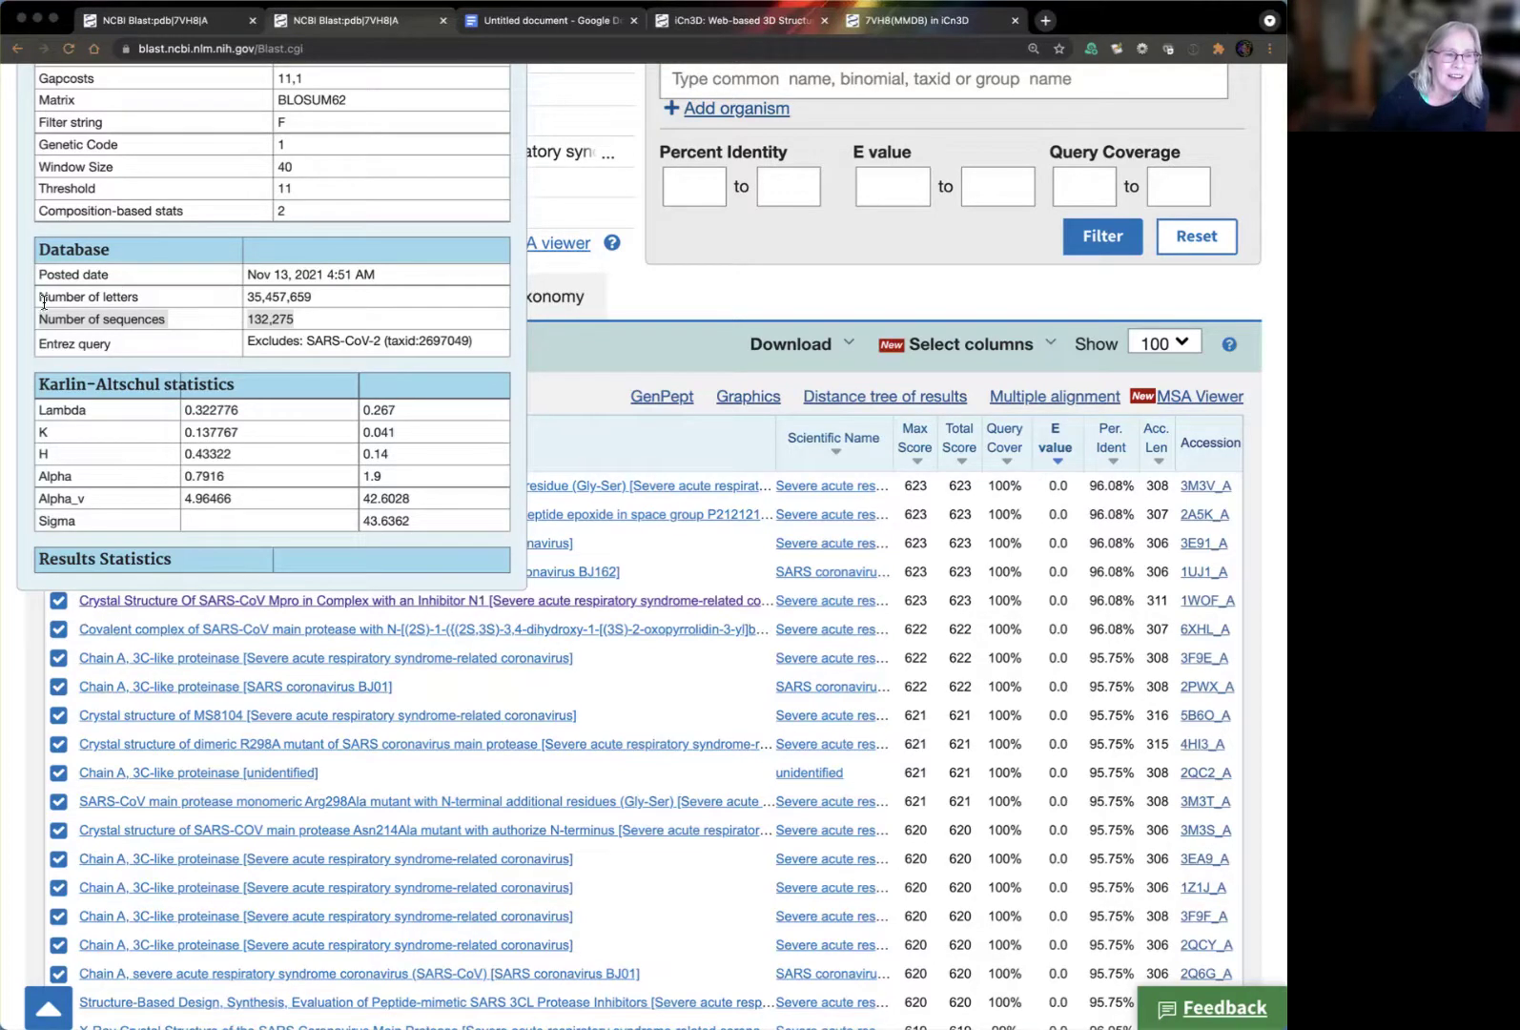
{"action": "left_click_drag", "start_coordinate": [40, 297], "coordinate": [411, 308]}
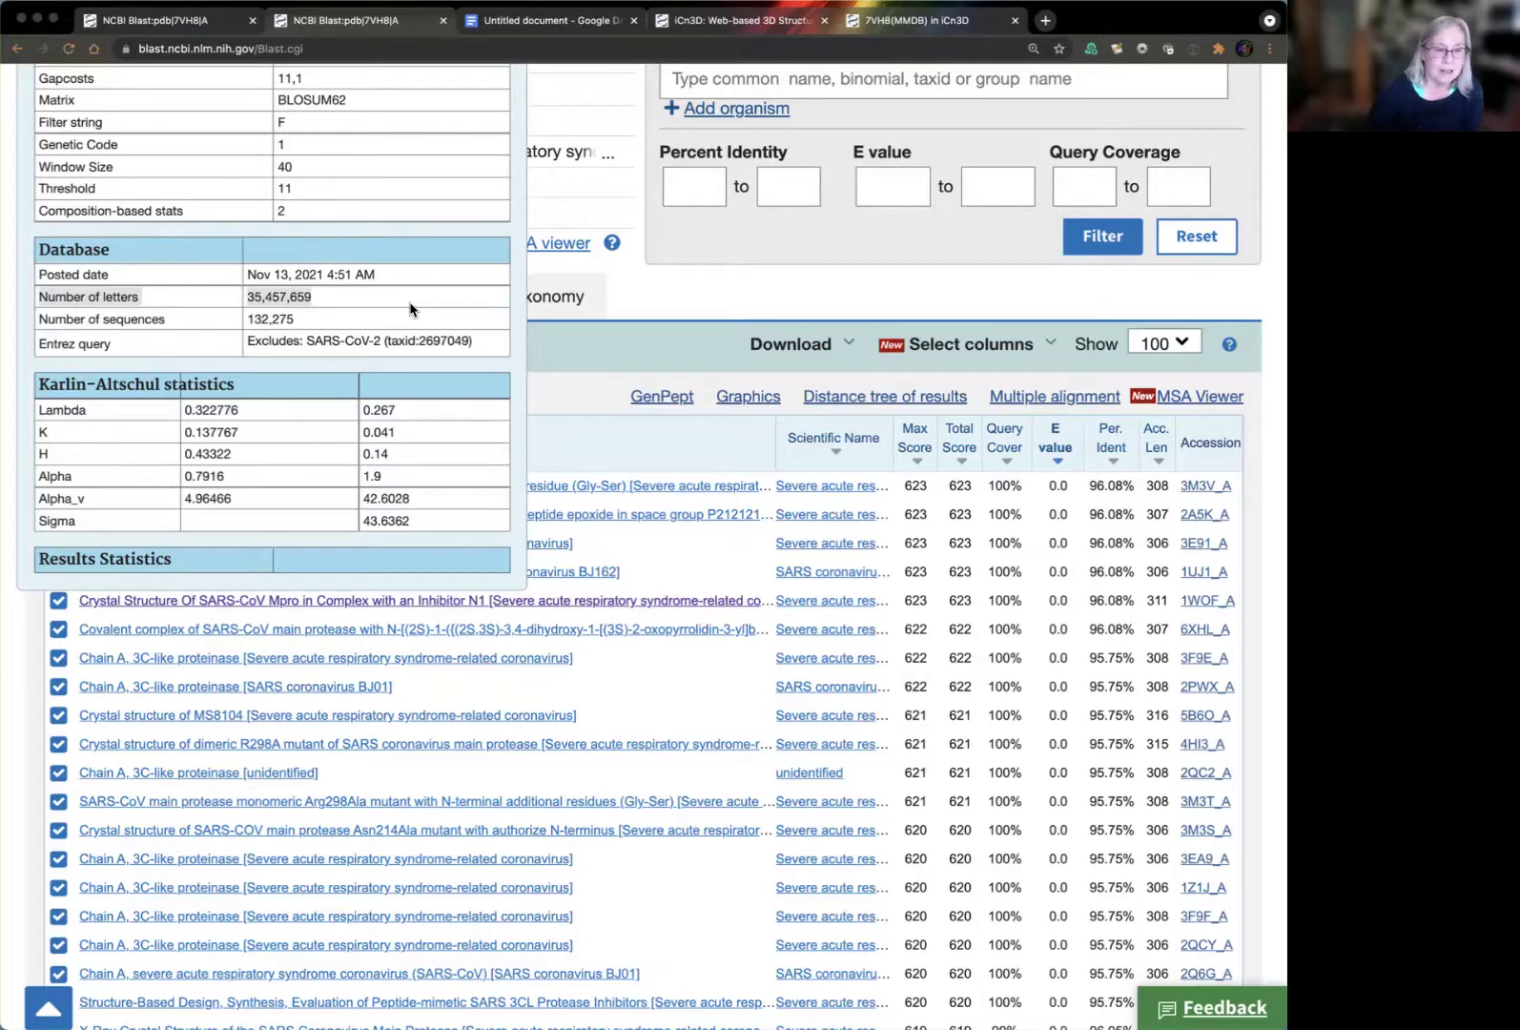
{"action": "scroll", "coordinate": [410, 308], "scroll_direction": "up", "scroll_amount": 5}
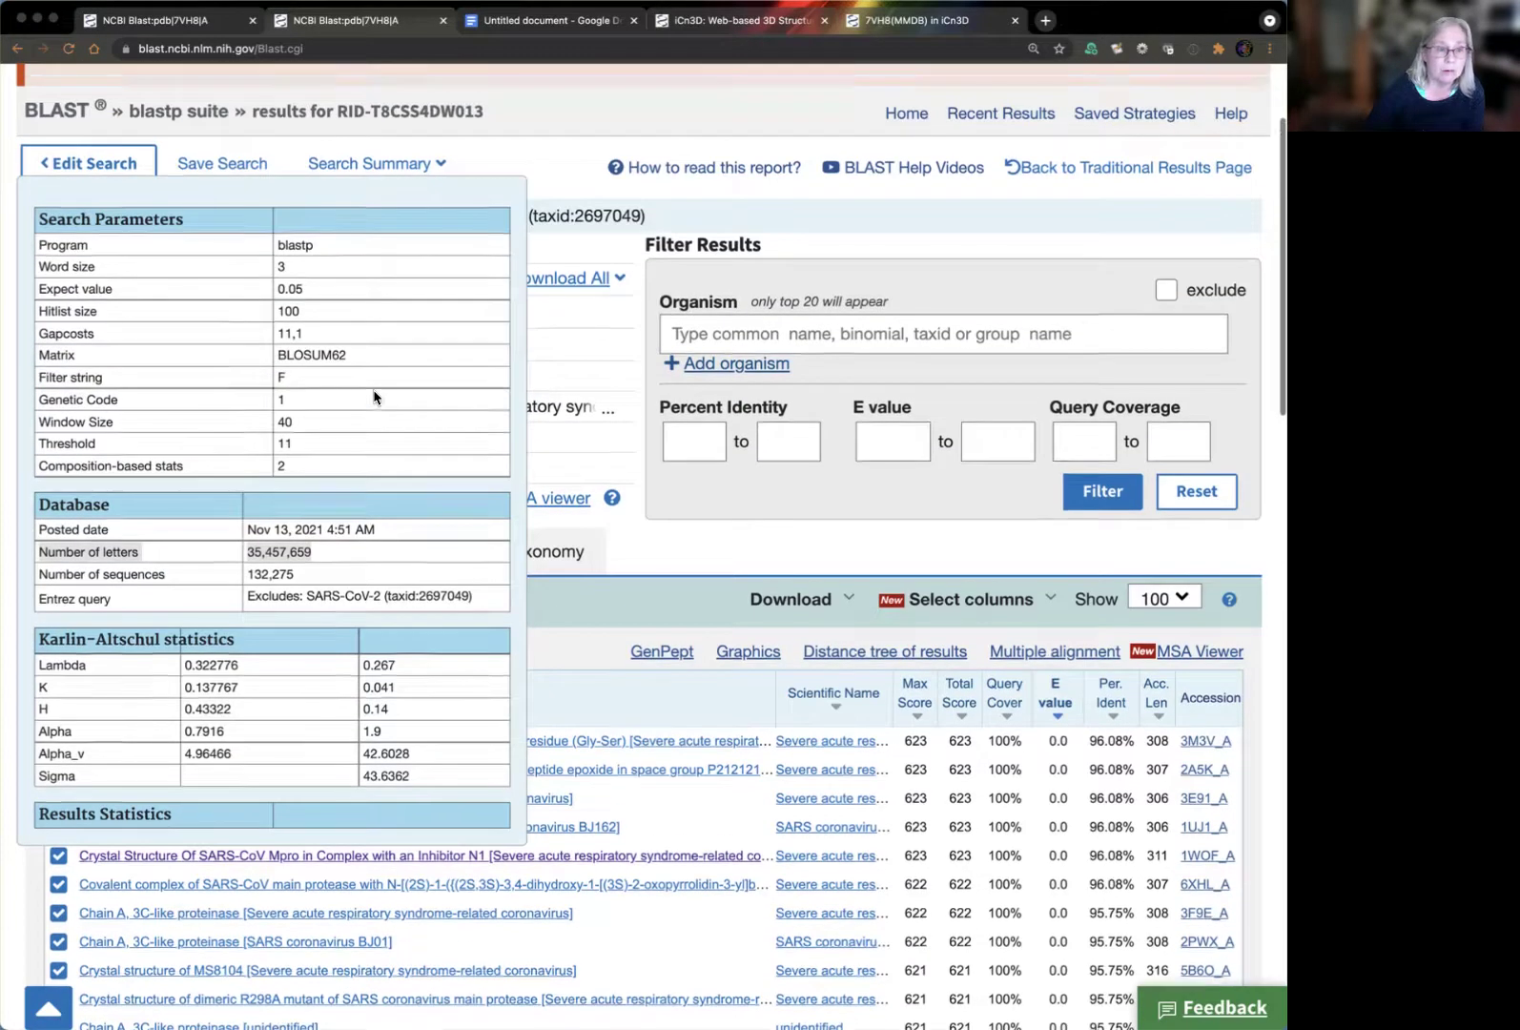
{"action": "left_click", "coordinate": [375, 164]}
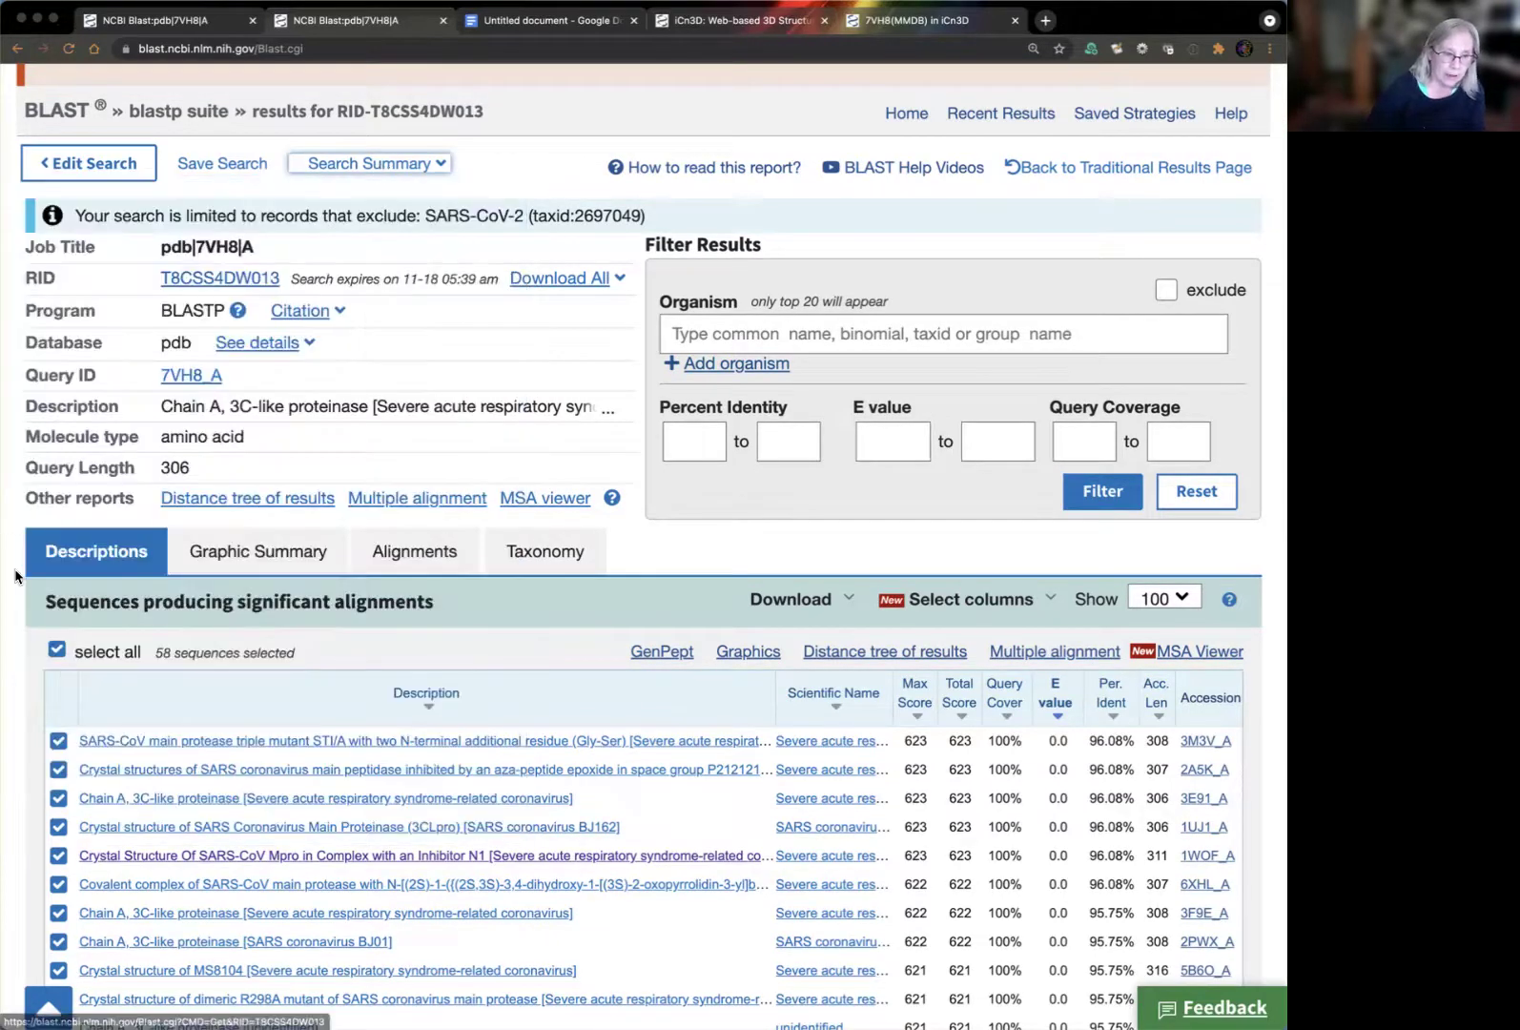
Show the graphic summary and examine the alignment scores, conserved domains and how far each hit covers the query, including the shorter hits
{"action": "scroll", "coordinate": [12, 590], "scroll_direction": "down", "scroll_amount": 5}
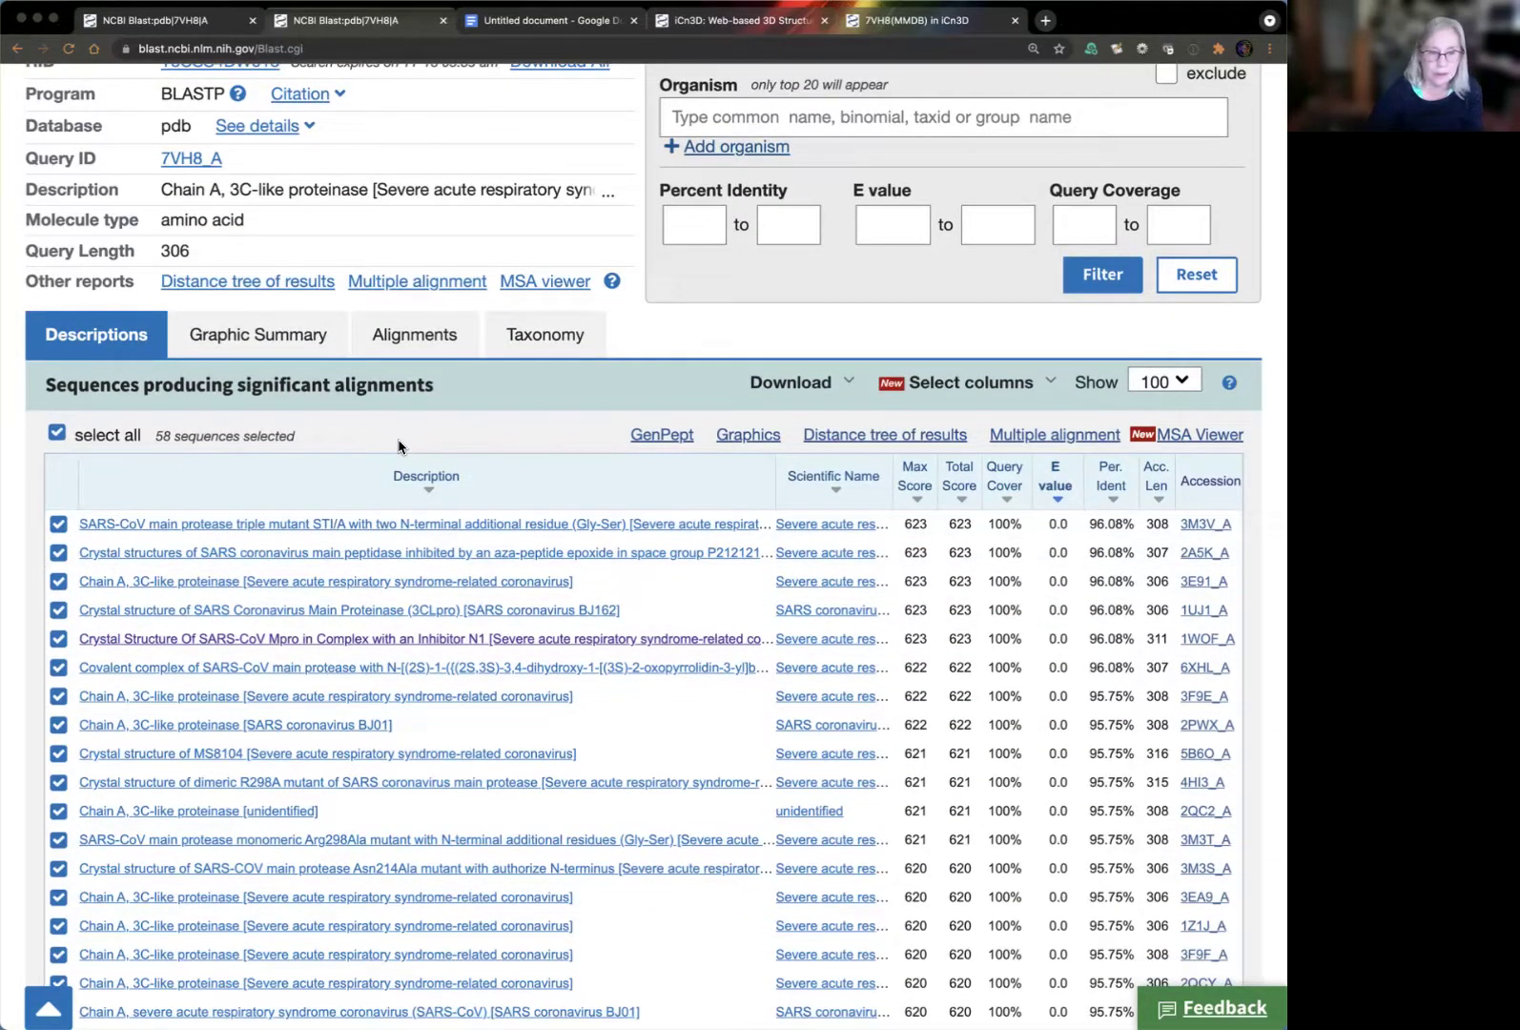
{"action": "scroll", "coordinate": [12, 510], "scroll_direction": "up", "scroll_amount": 1}
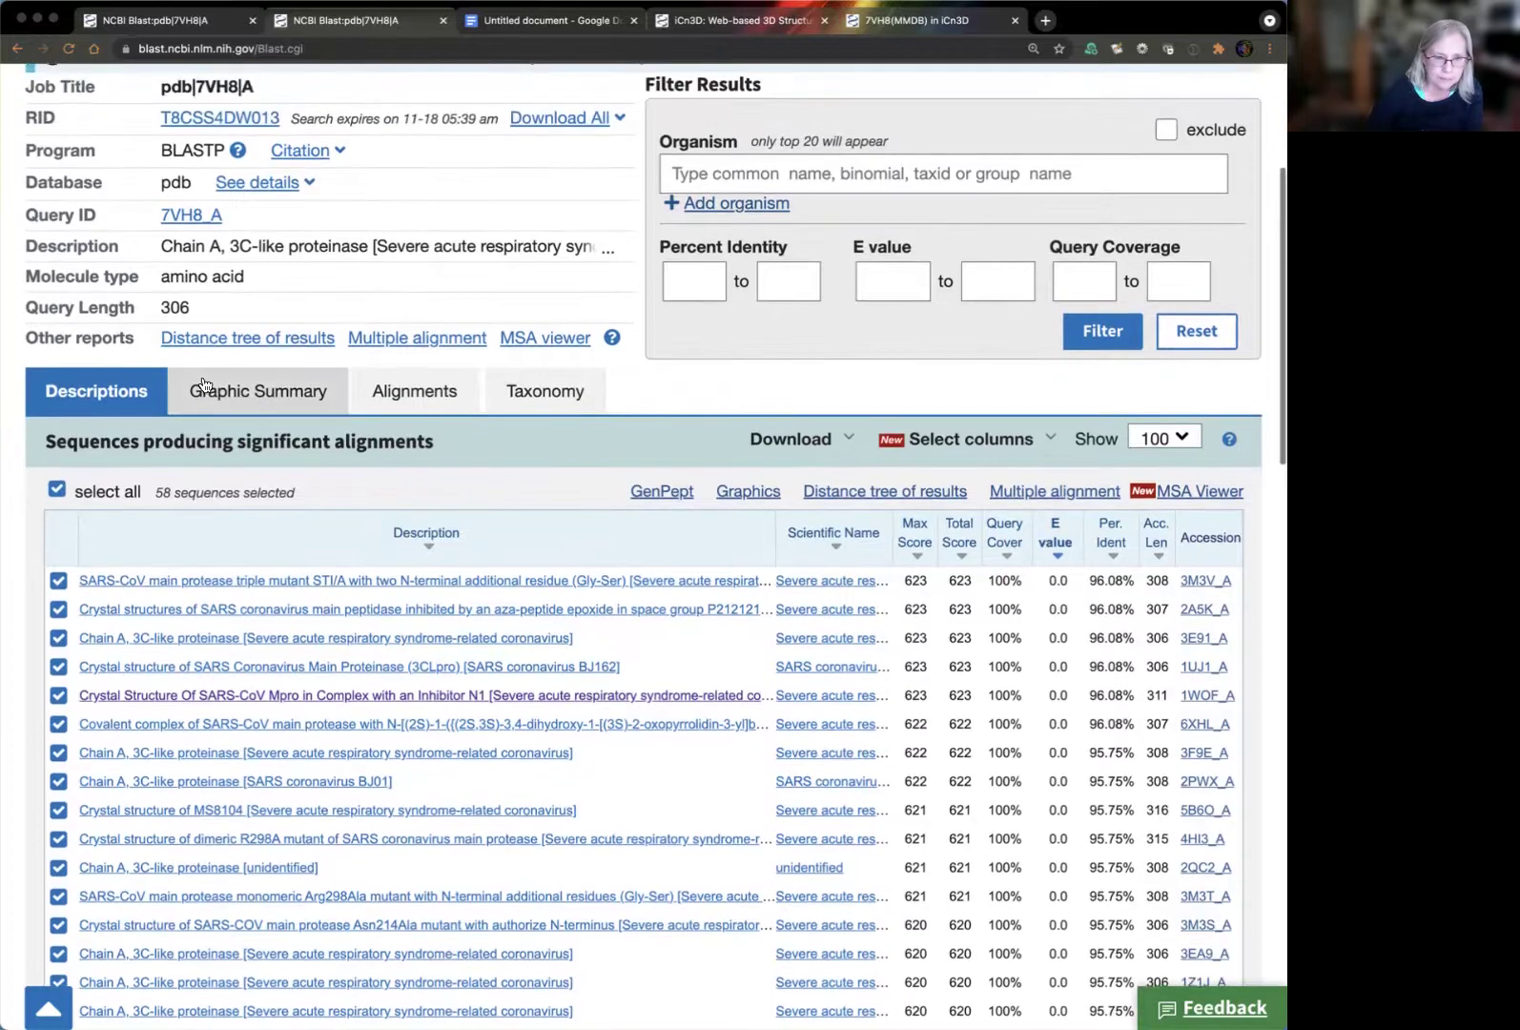
{"action": "left_click", "coordinate": [252, 396]}
{"action": "scroll", "coordinate": [174, 765], "scroll_direction": "down", "scroll_amount": 2}
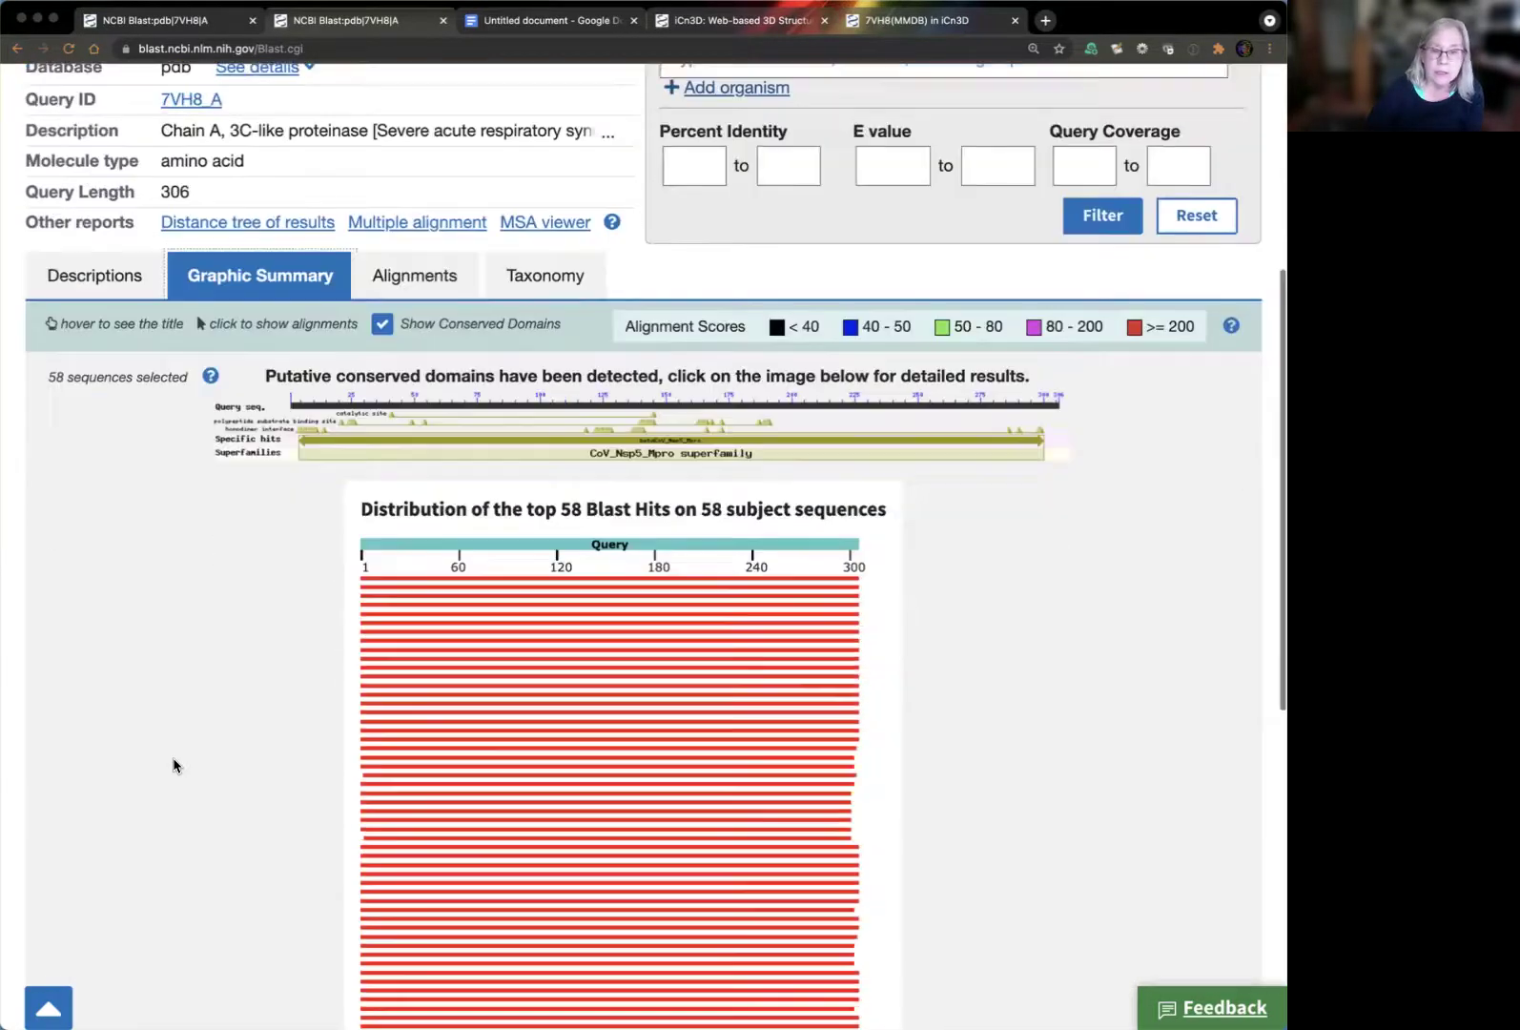
{"action": "scroll", "coordinate": [173, 764], "scroll_direction": "down", "scroll_amount": 1}
{"action": "scroll", "coordinate": [174, 765], "scroll_direction": "down", "scroll_amount": 1}
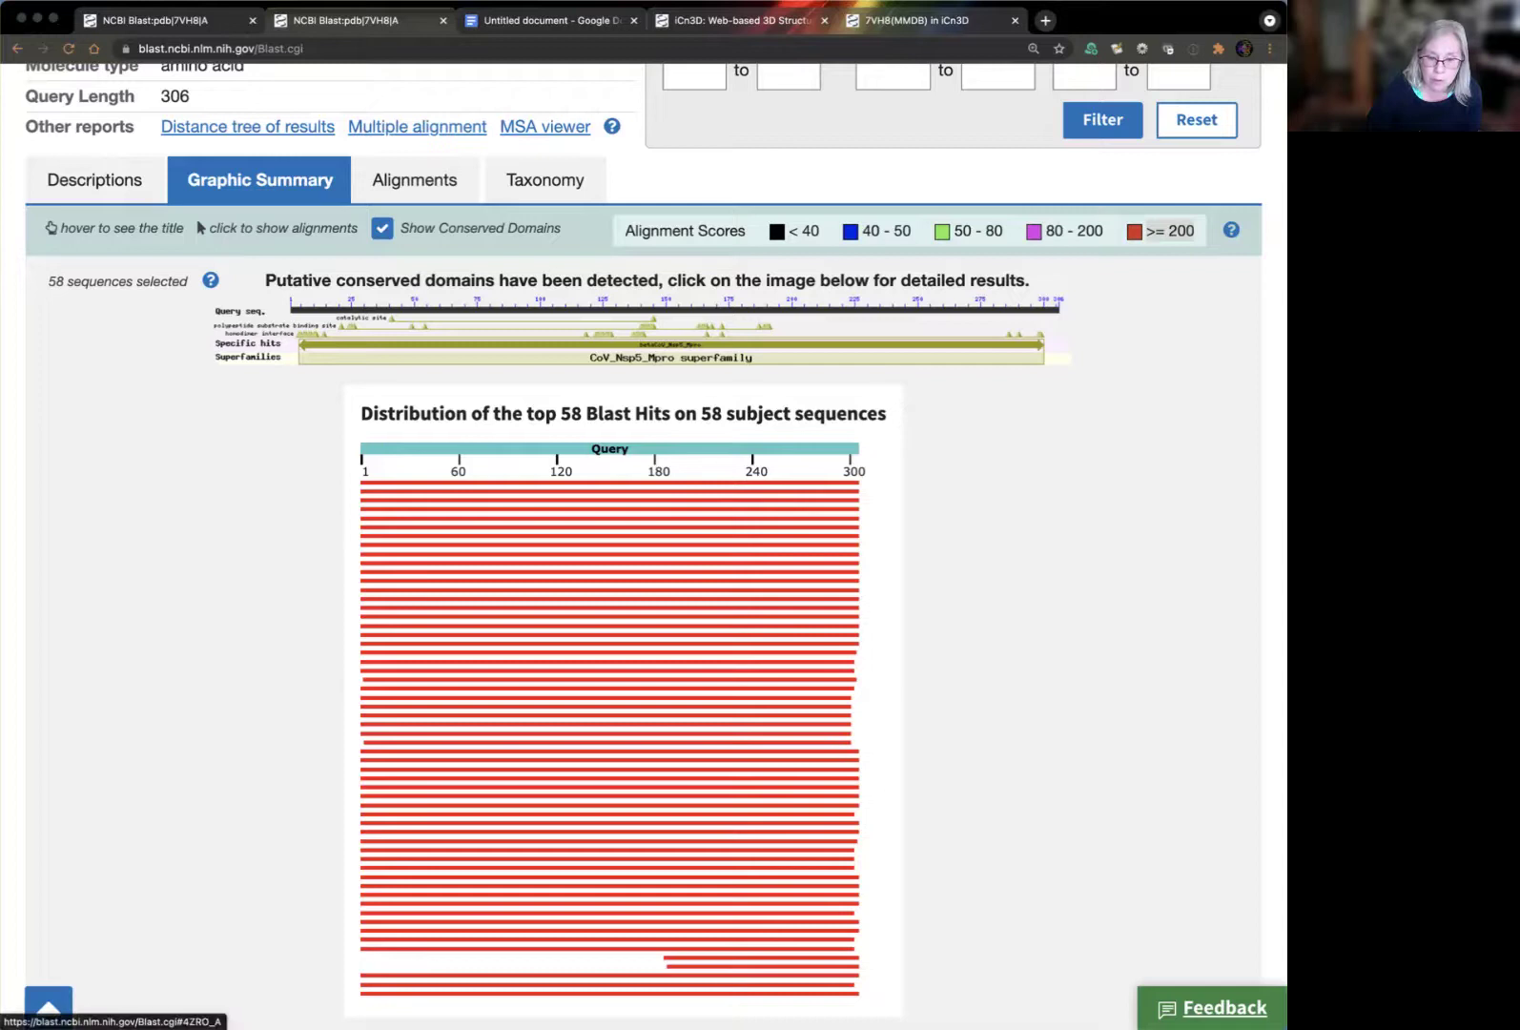
{"action": "scroll", "coordinate": [692, 829], "scroll_direction": "down", "scroll_amount": 2}
{"action": "scroll", "coordinate": [605, 753], "scroll_direction": "down", "scroll_amount": 2}
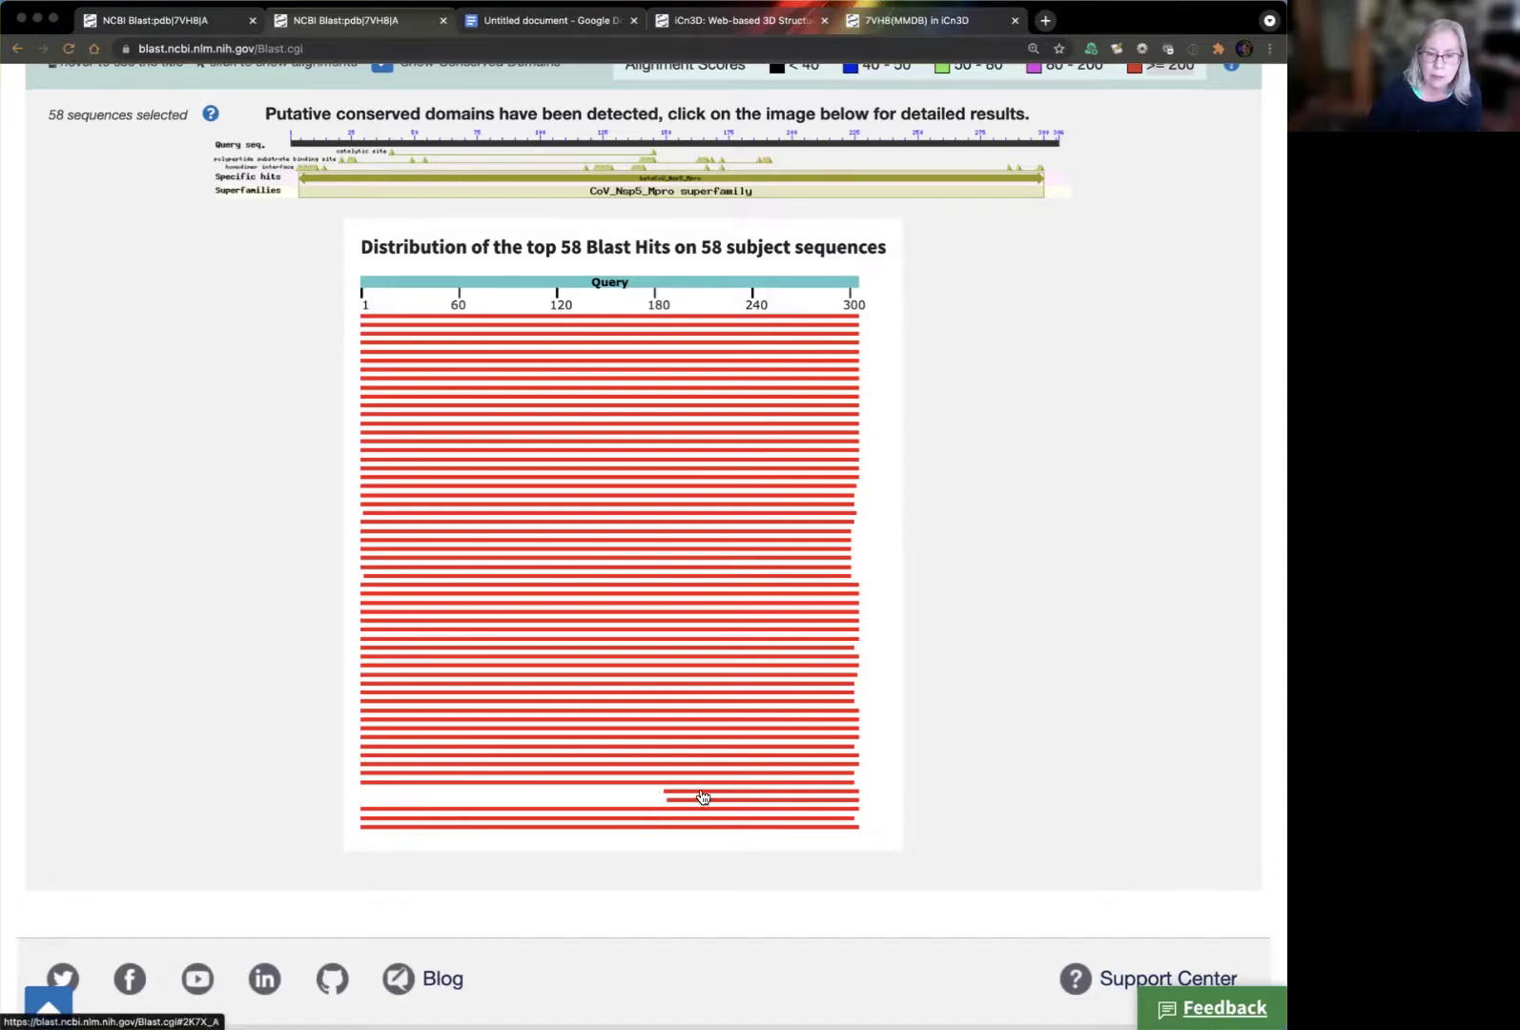
{"action": "mouse_move", "coordinate": [702, 797]}
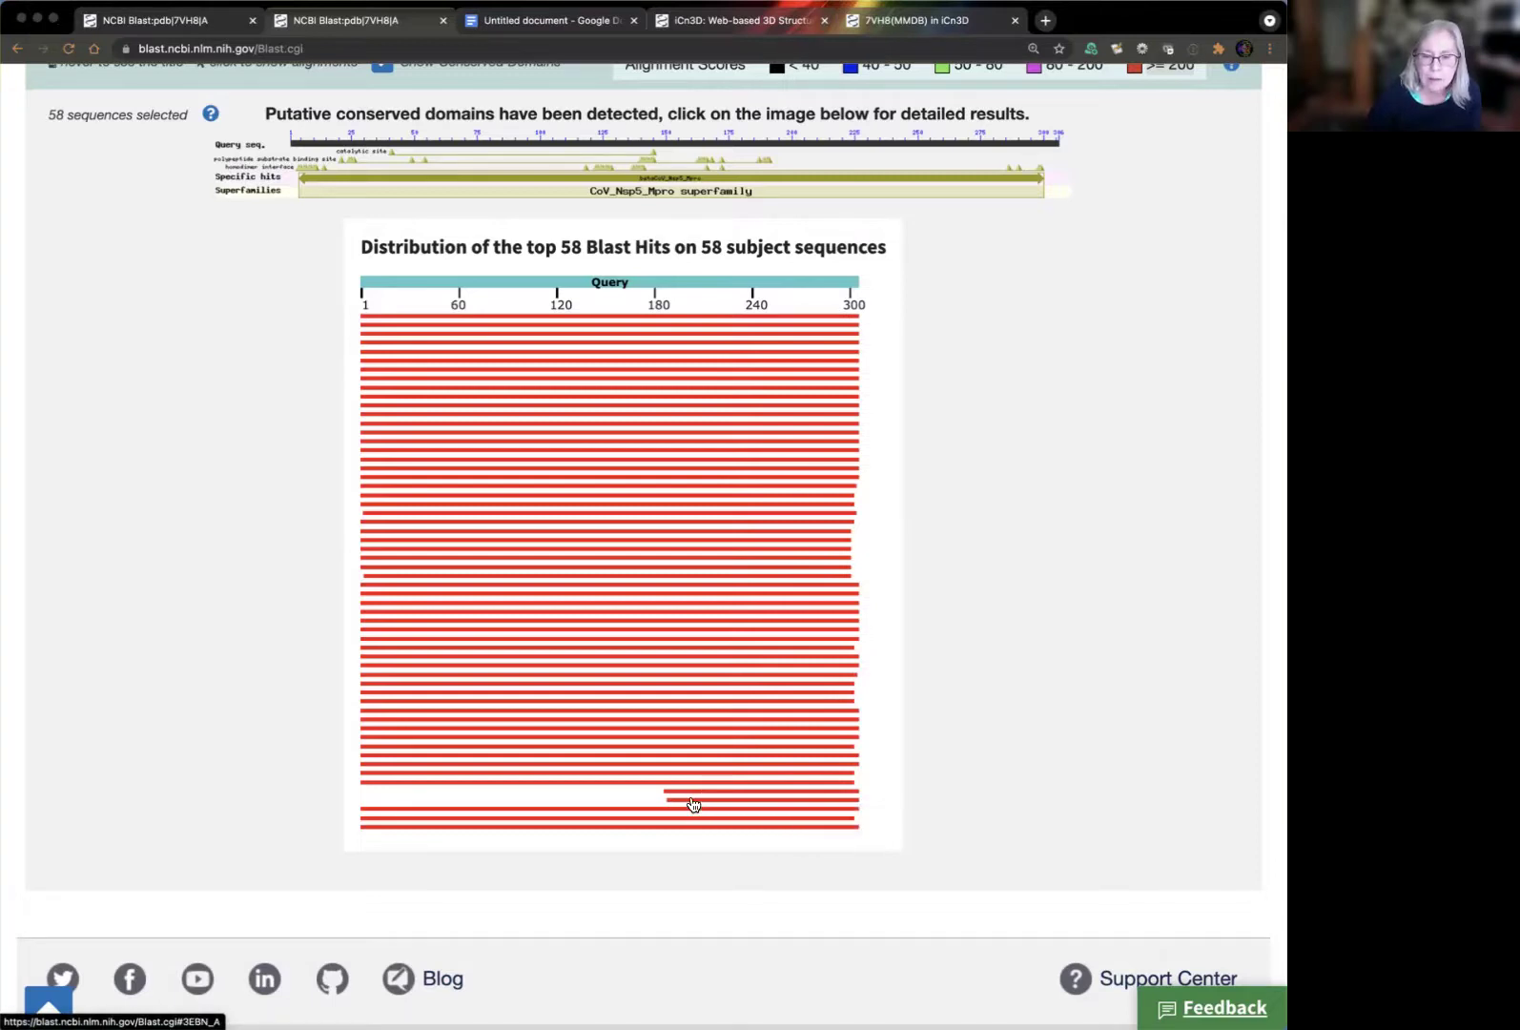
{"action": "scroll", "coordinate": [255, 525], "scroll_direction": "up", "scroll_amount": 3}
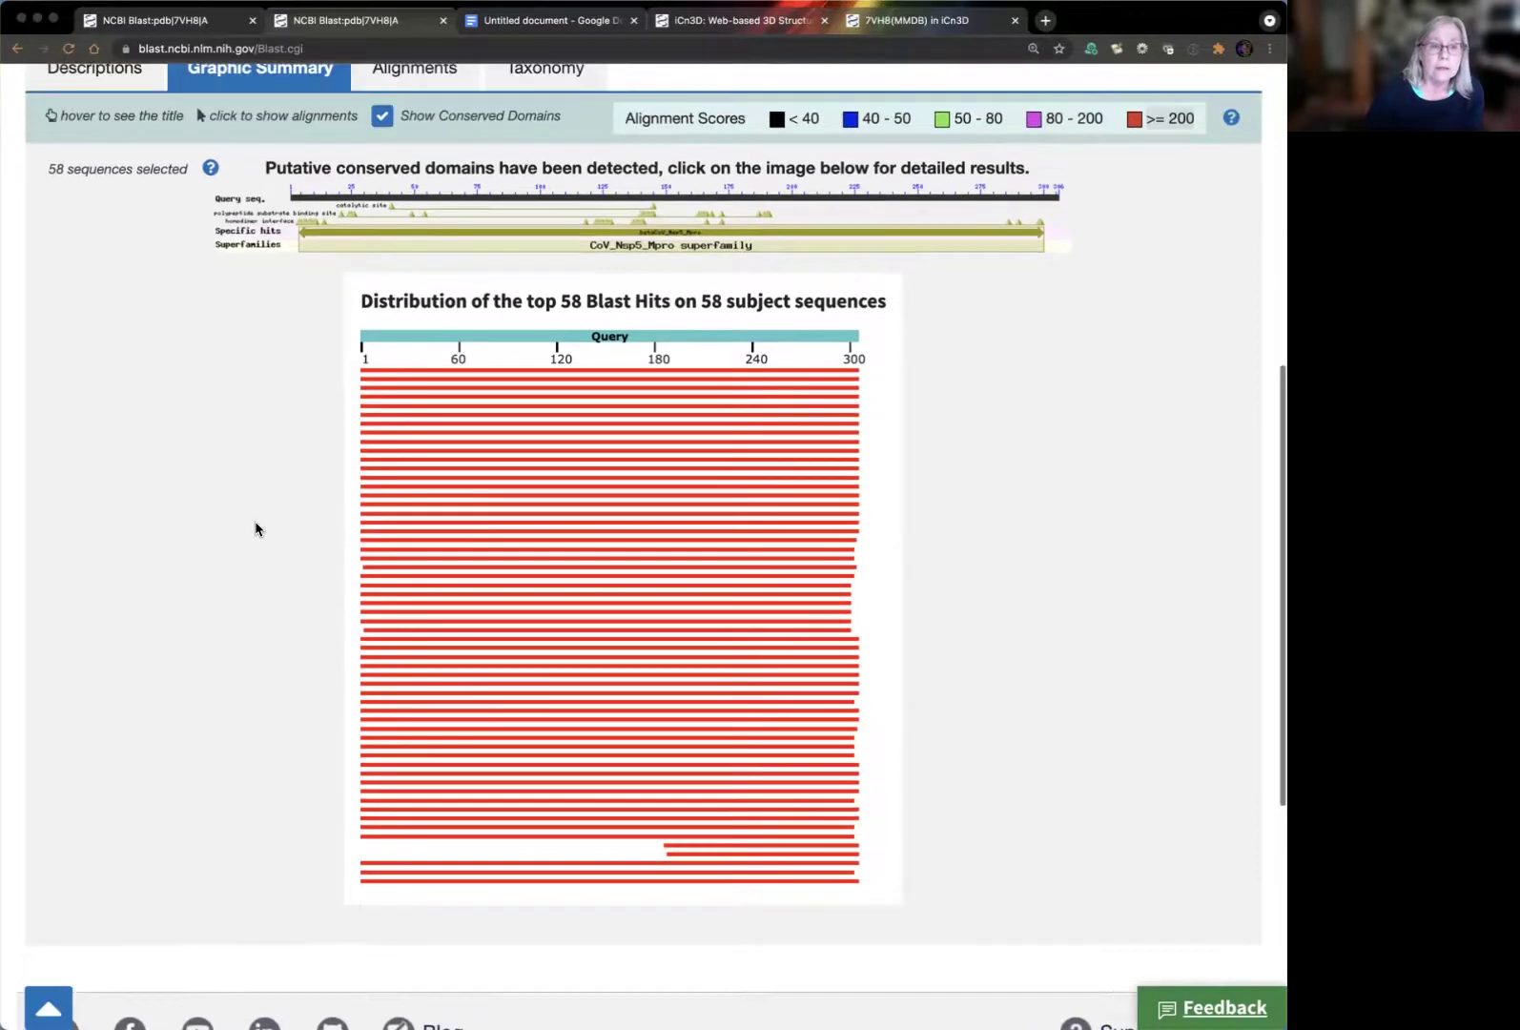
{"action": "scroll", "coordinate": [184, 558], "scroll_direction": "up", "scroll_amount": 2}
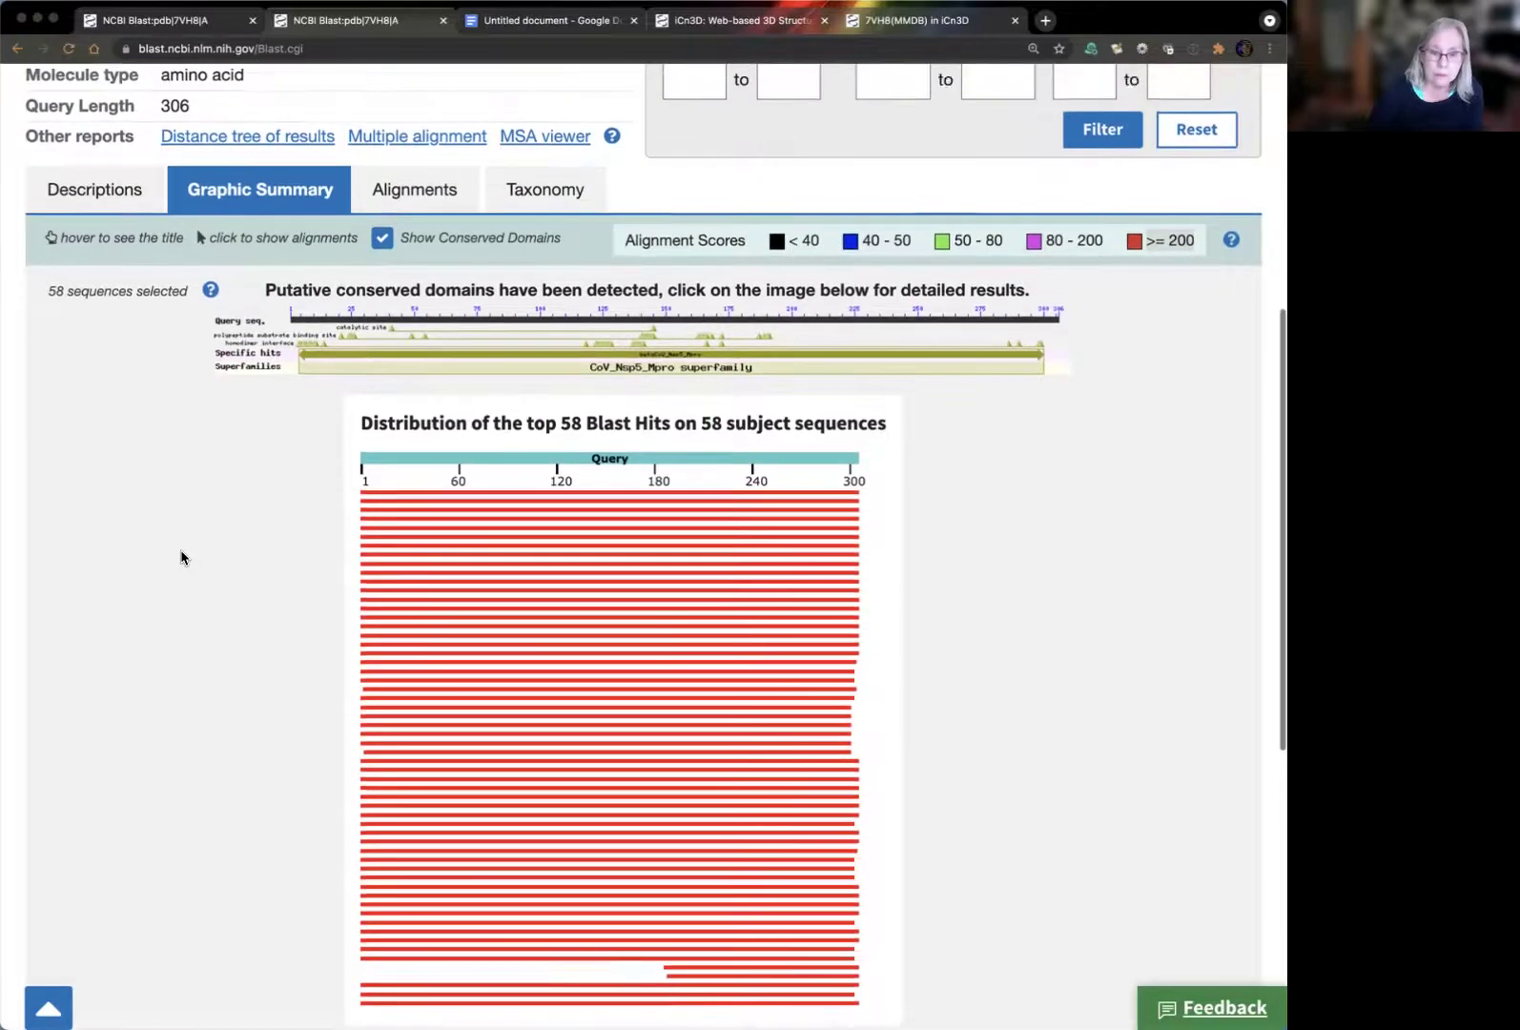
{"action": "scroll", "coordinate": [181, 558], "scroll_direction": "up", "scroll_amount": 2}
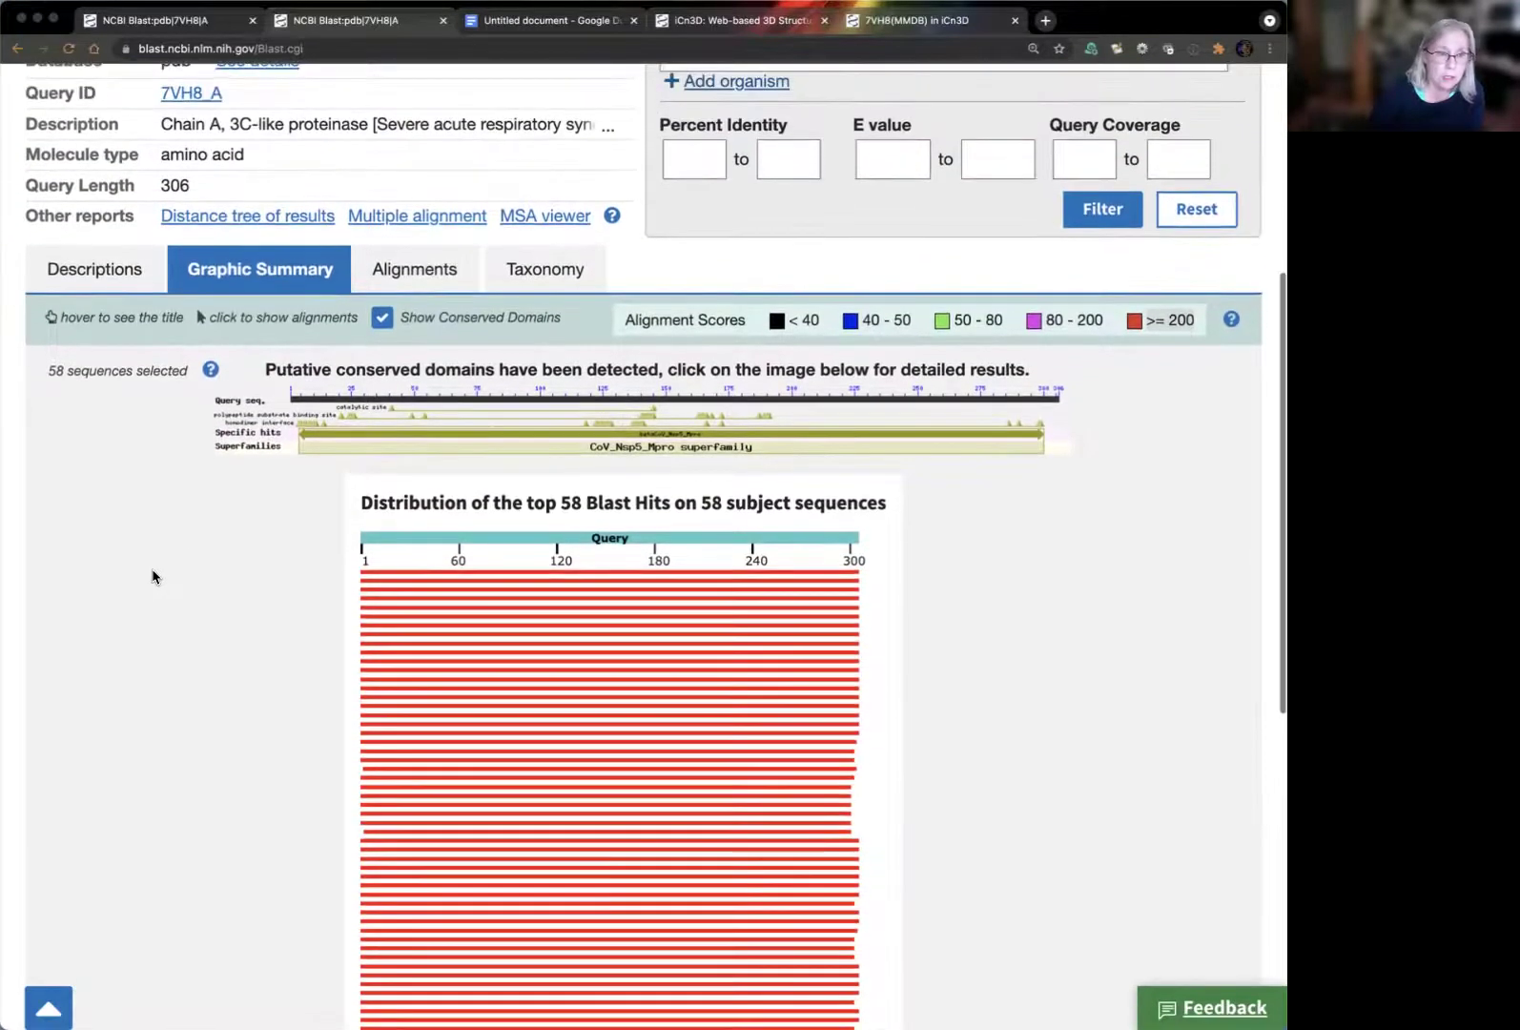
Show the taxonomy lineage report and examine the organisms, scores and numbers of hits
{"action": "left_click", "coordinate": [560, 279]}
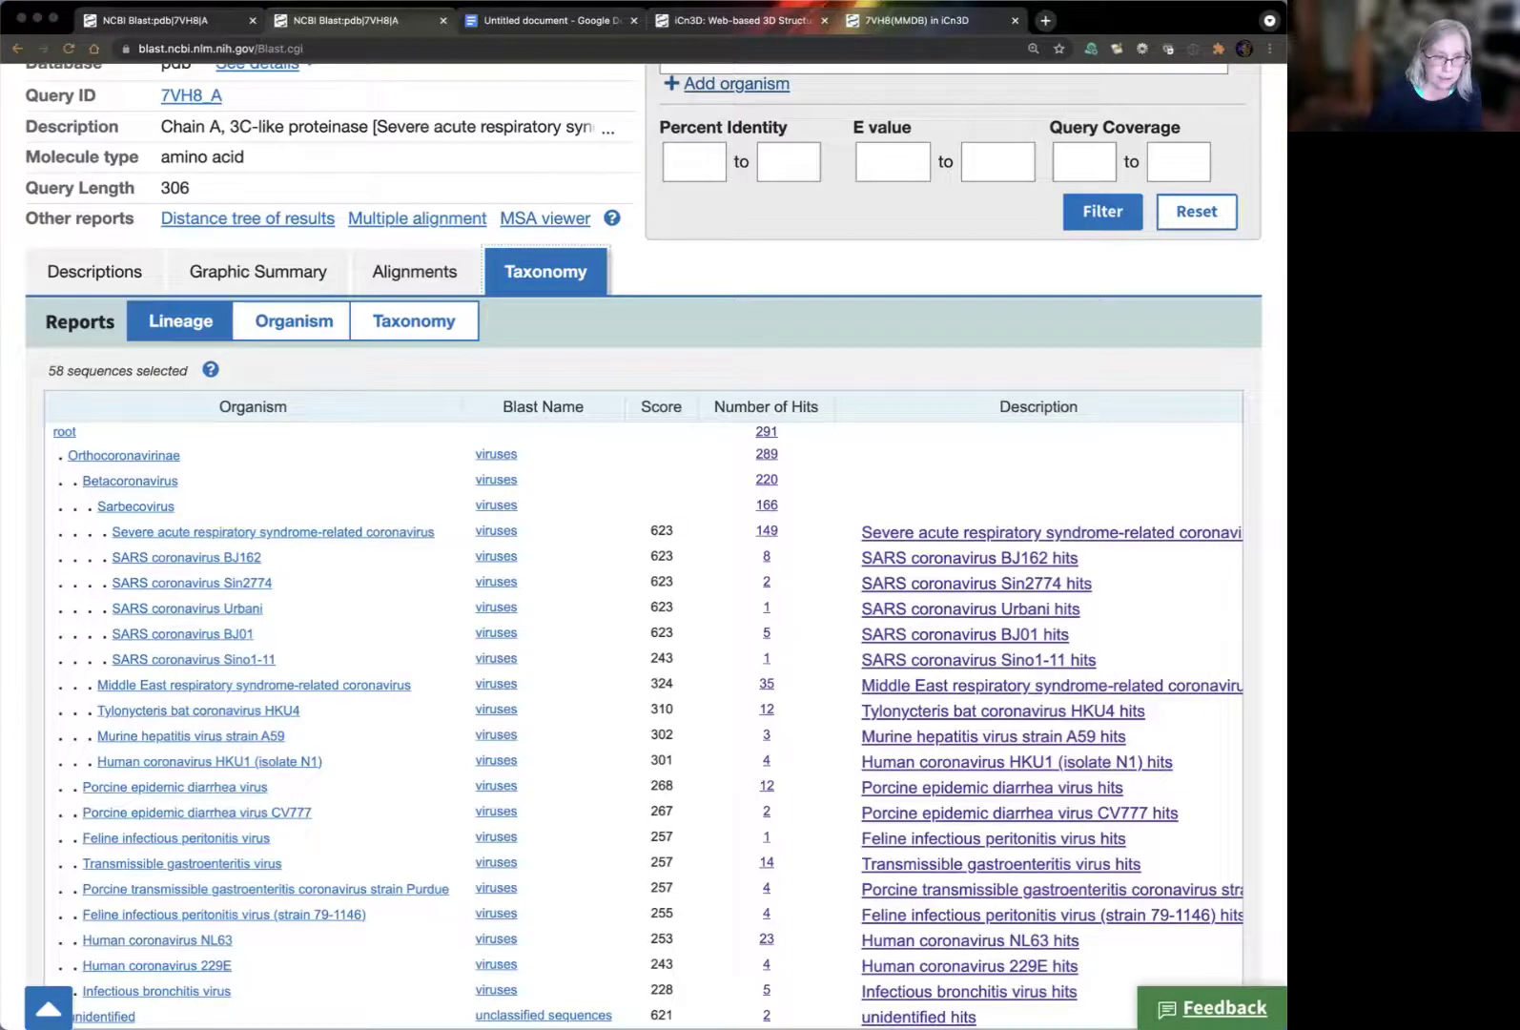
{"action": "scroll", "coordinate": [26, 705], "scroll_direction": "down", "scroll_amount": 2}
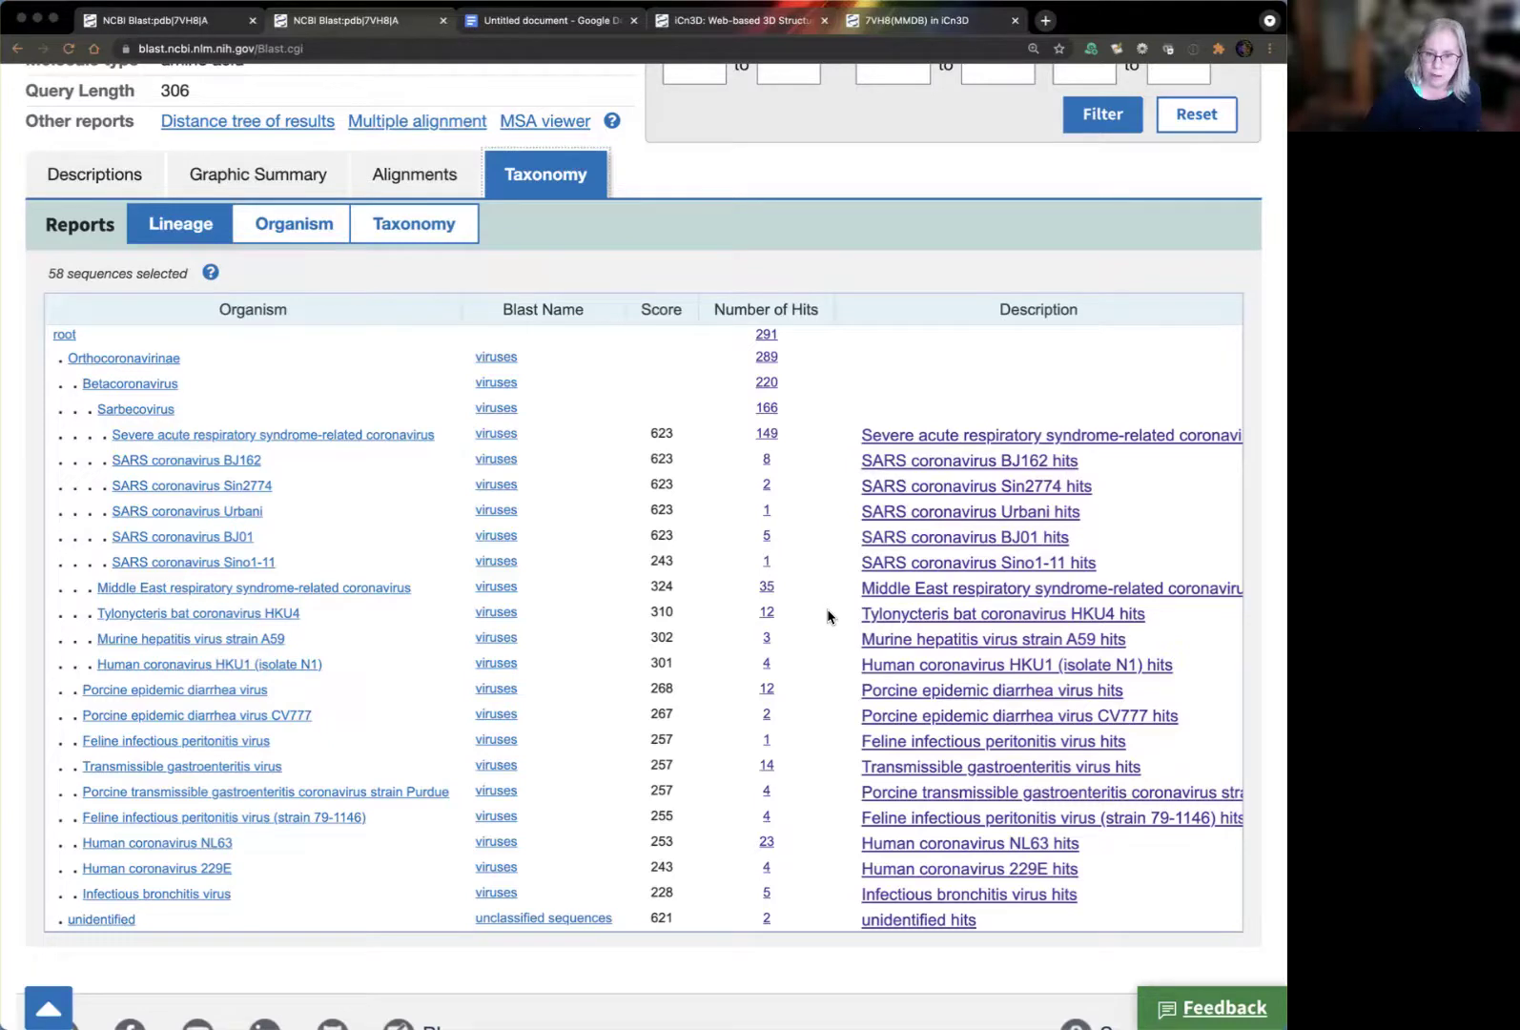
{"action": "scroll", "coordinate": [828, 624], "scroll_direction": "down", "scroll_amount": 2}
{"action": "scroll", "coordinate": [801, 558], "scroll_direction": "down", "scroll_amount": 1}
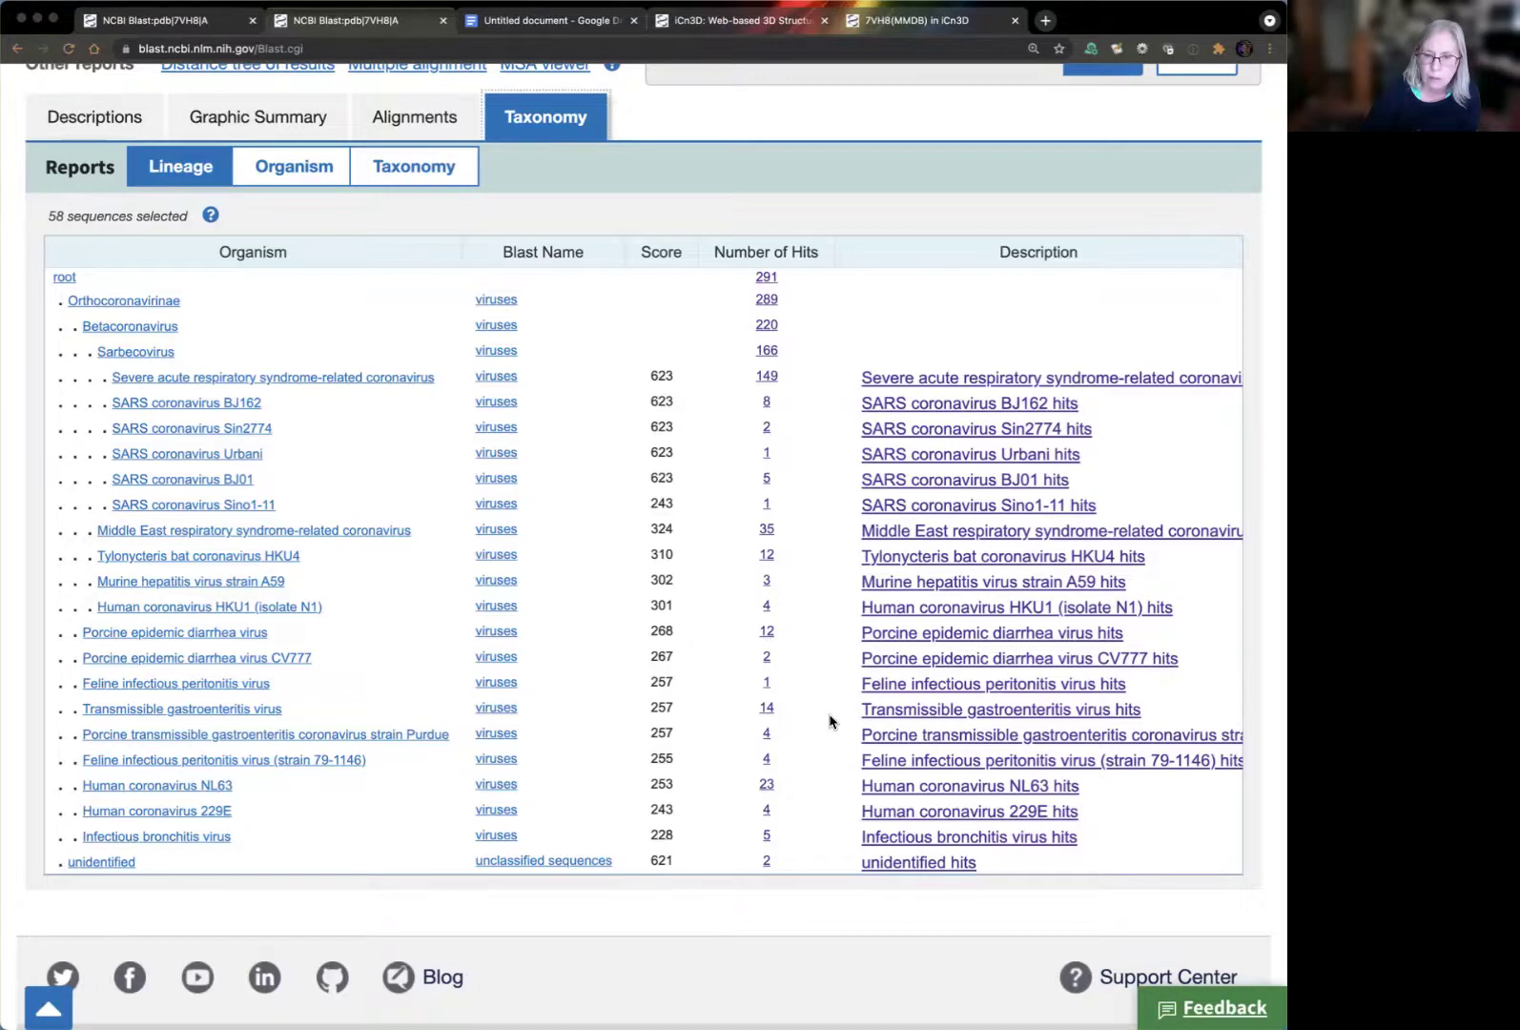
{"action": "scroll", "coordinate": [829, 721], "scroll_direction": "down", "scroll_amount": 2}
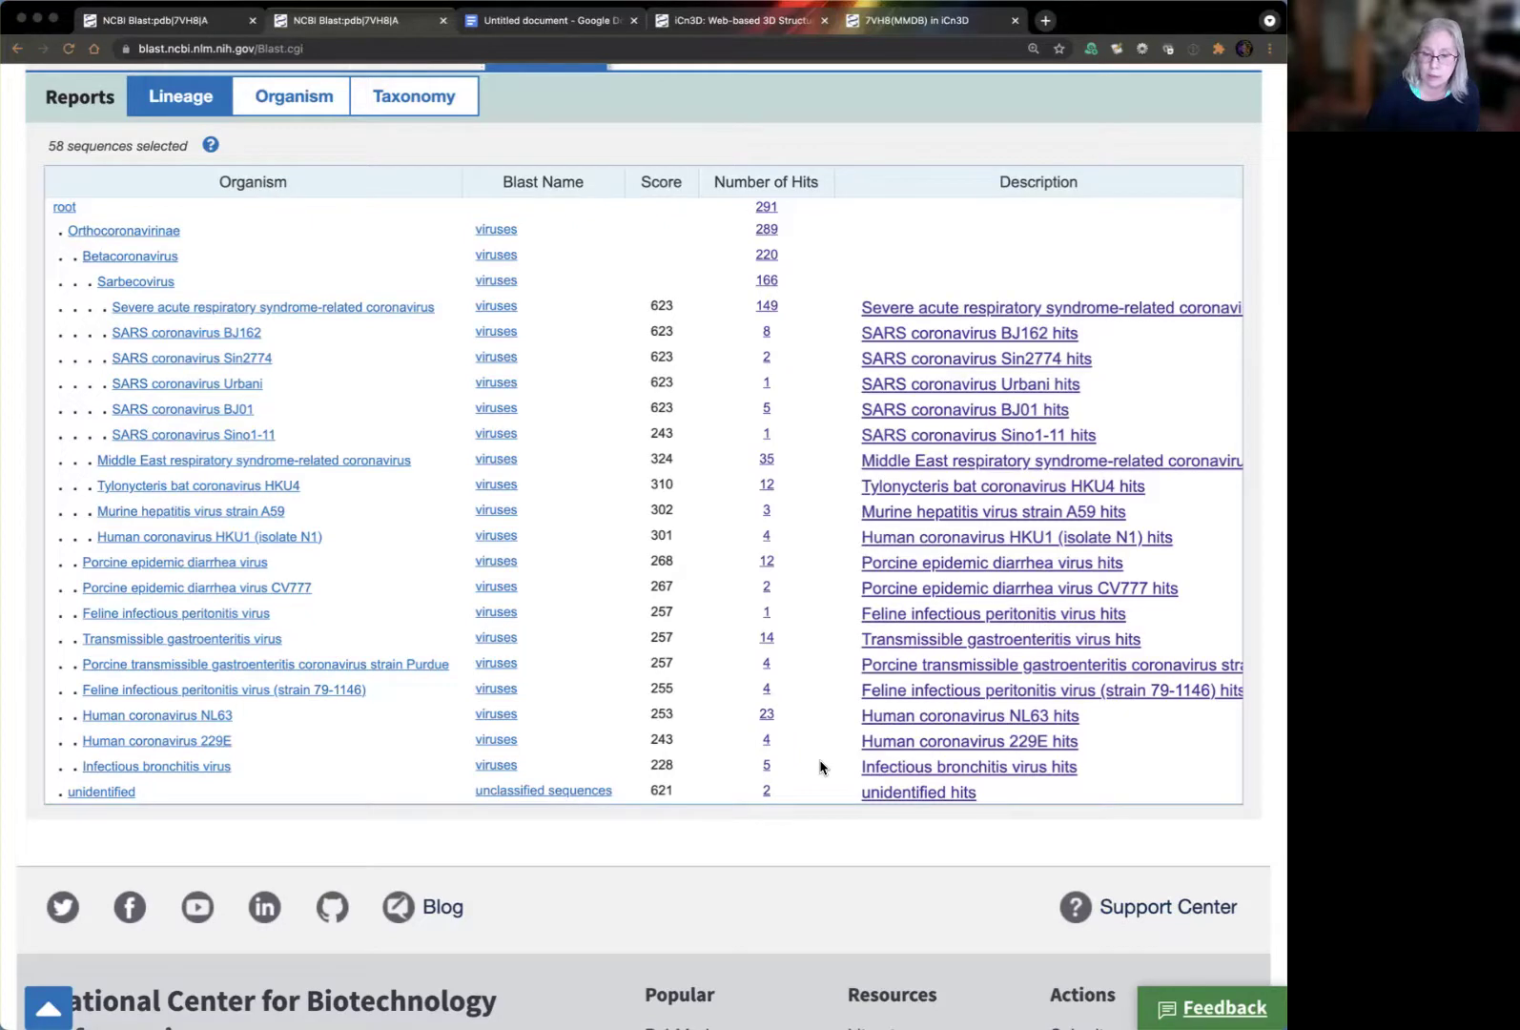
{"action": "scroll", "coordinate": [819, 713], "scroll_direction": "up", "scroll_amount": 4}
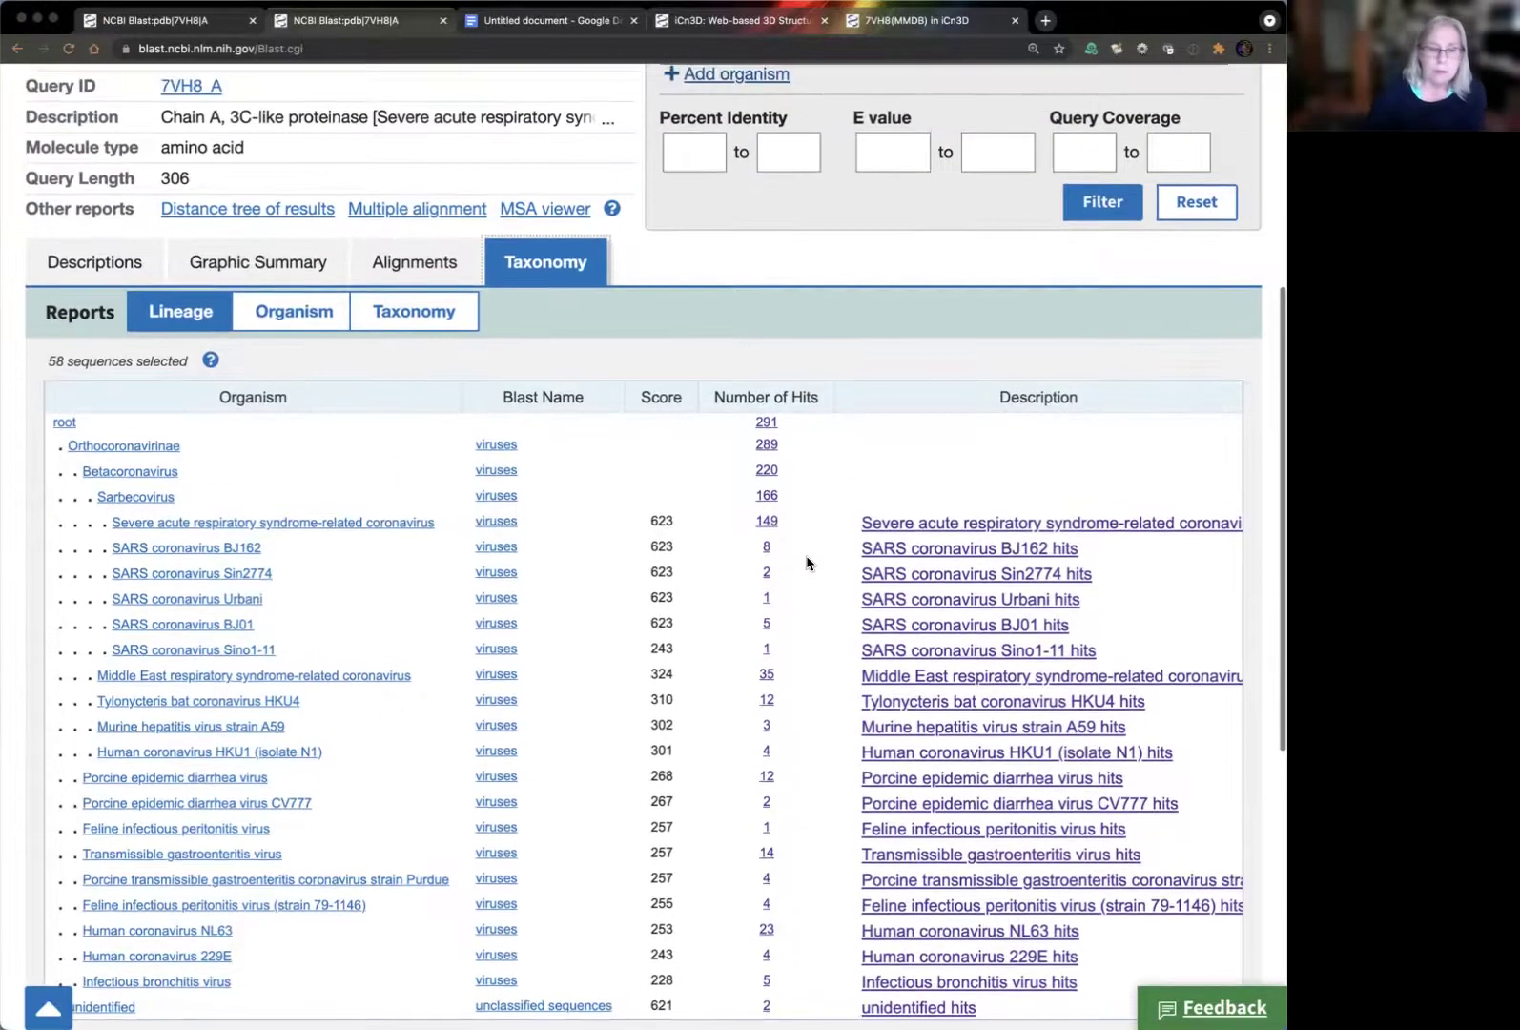
{"action": "scroll", "coordinate": [807, 559], "scroll_direction": "up", "scroll_amount": 1}
{"action": "scroll", "coordinate": [806, 563], "scroll_direction": "down", "scroll_amount": 2}
{"action": "scroll", "coordinate": [807, 562], "scroll_direction": "up", "scroll_amount": 1}
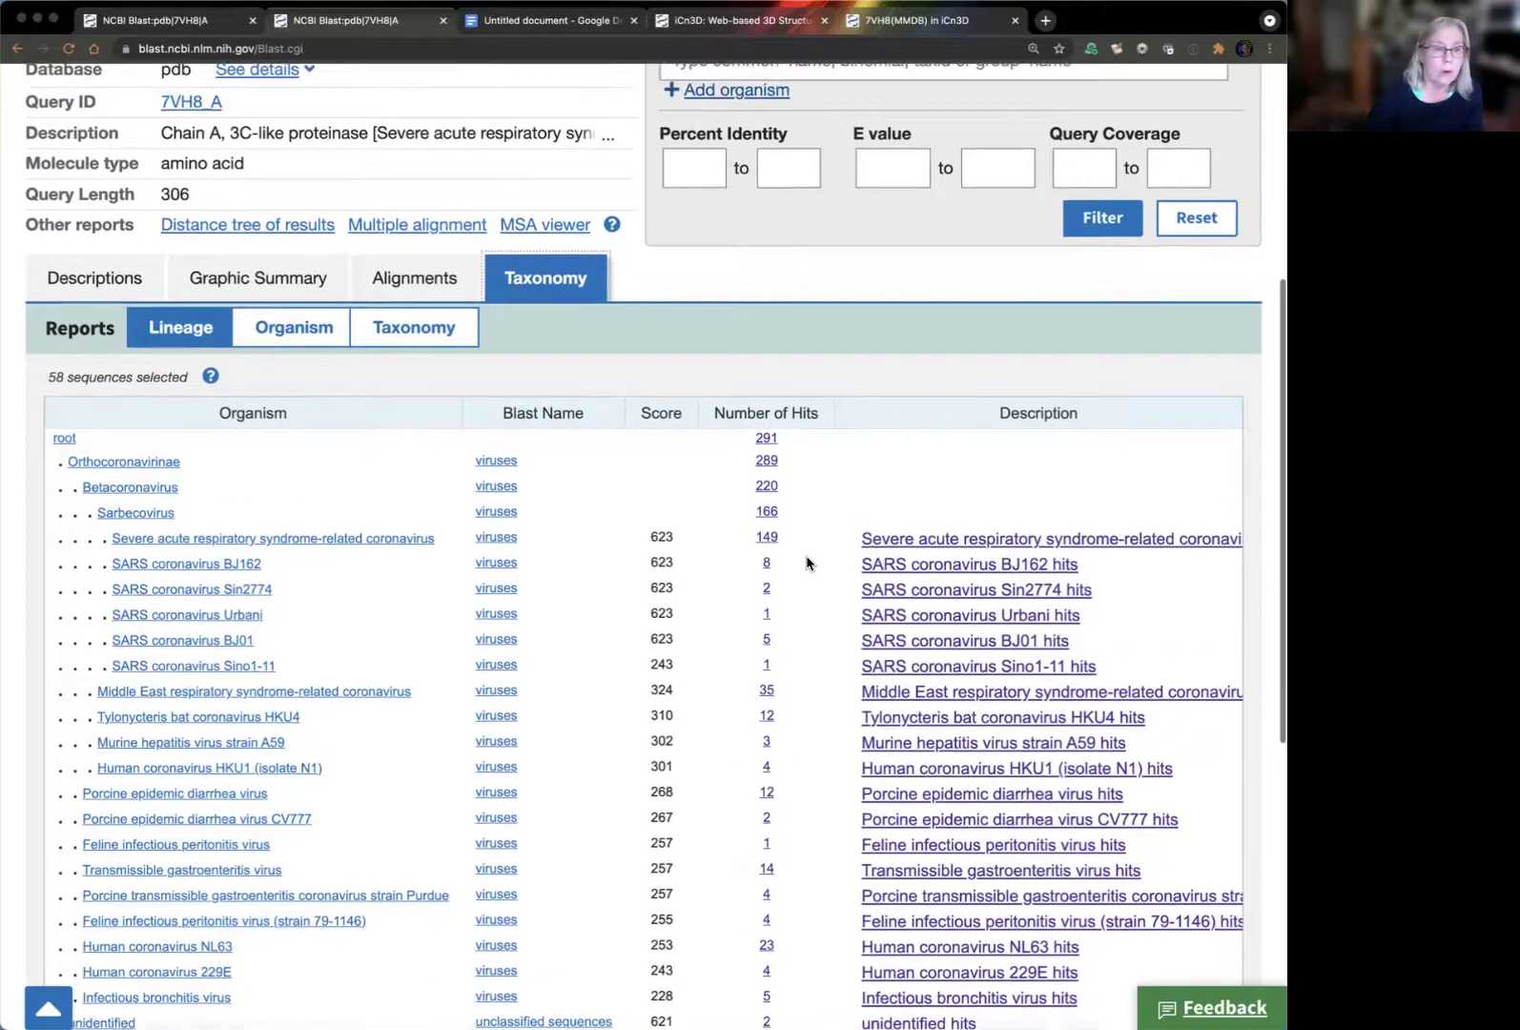
Return to the descriptions of the sequences producing significant alignments
{"action": "scroll", "coordinate": [832, 513], "scroll_direction": "up", "scroll_amount": 1}
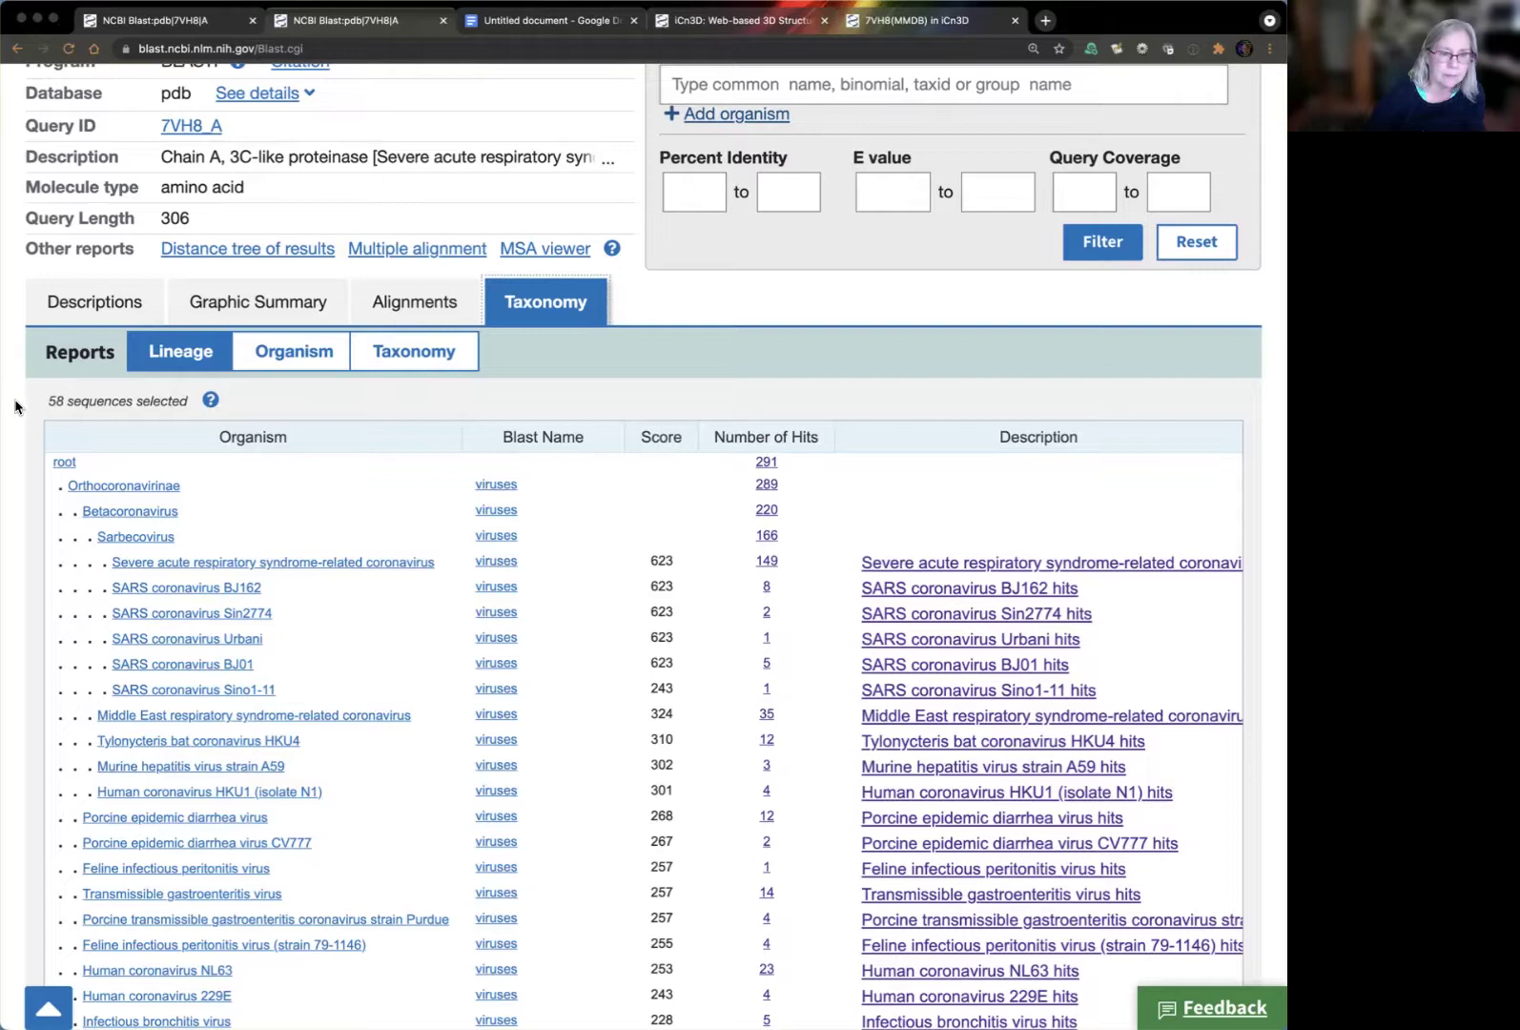
{"action": "scroll", "coordinate": [15, 406], "scroll_direction": "up", "scroll_amount": 3}
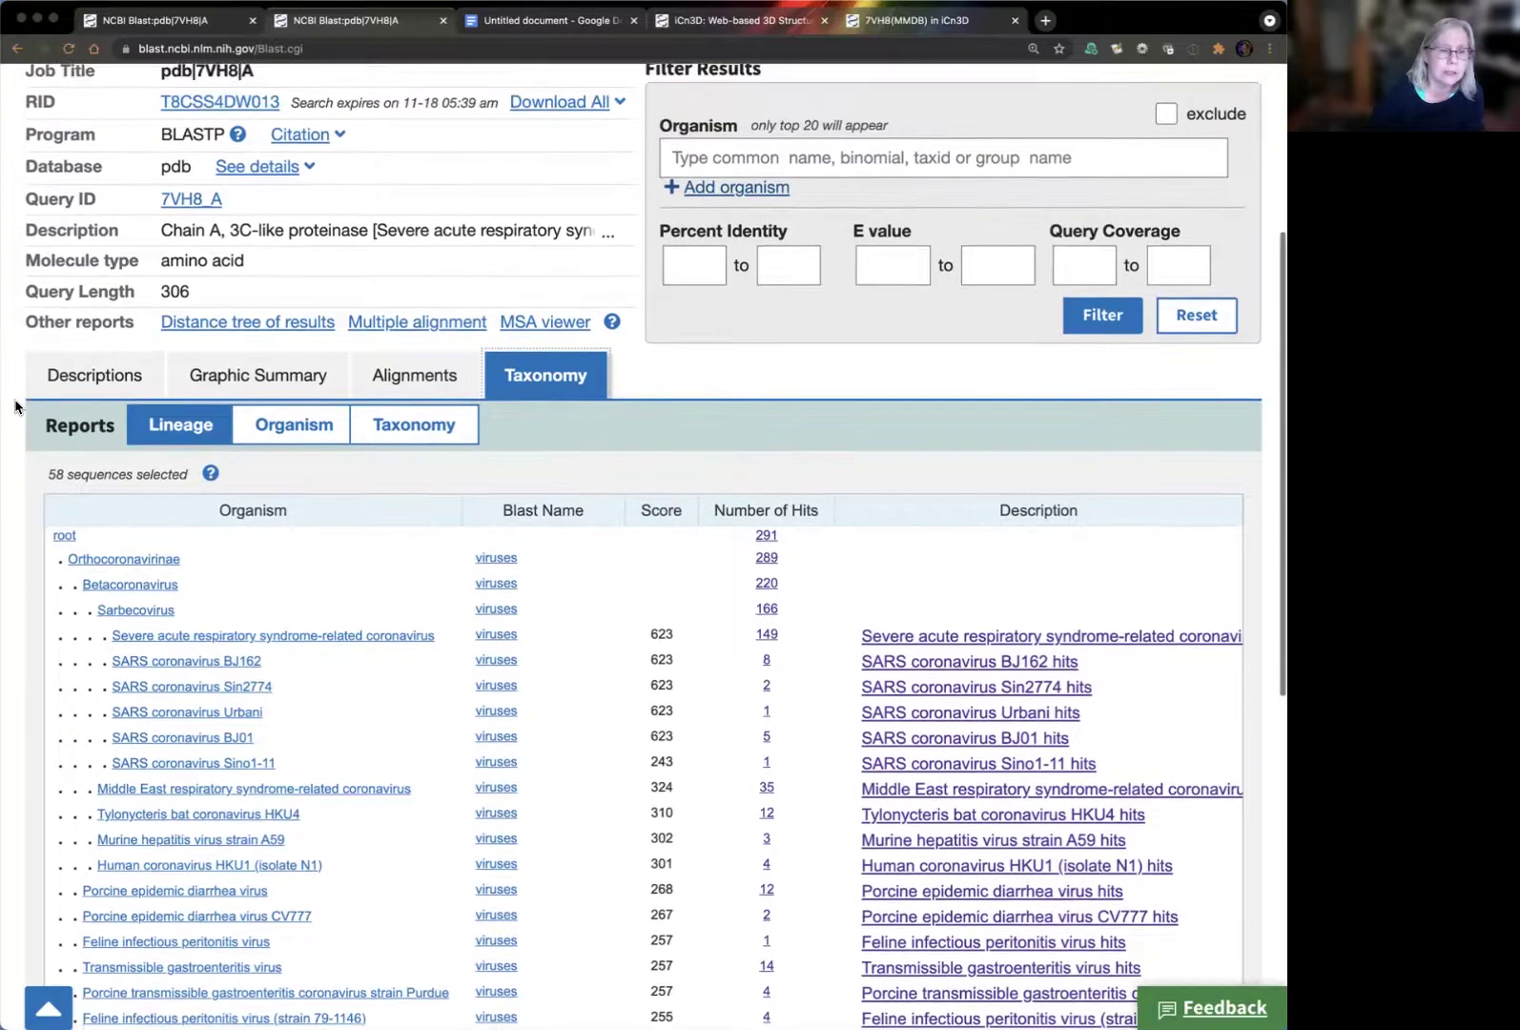
{"action": "scroll", "coordinate": [14, 406], "scroll_direction": "up", "scroll_amount": 1}
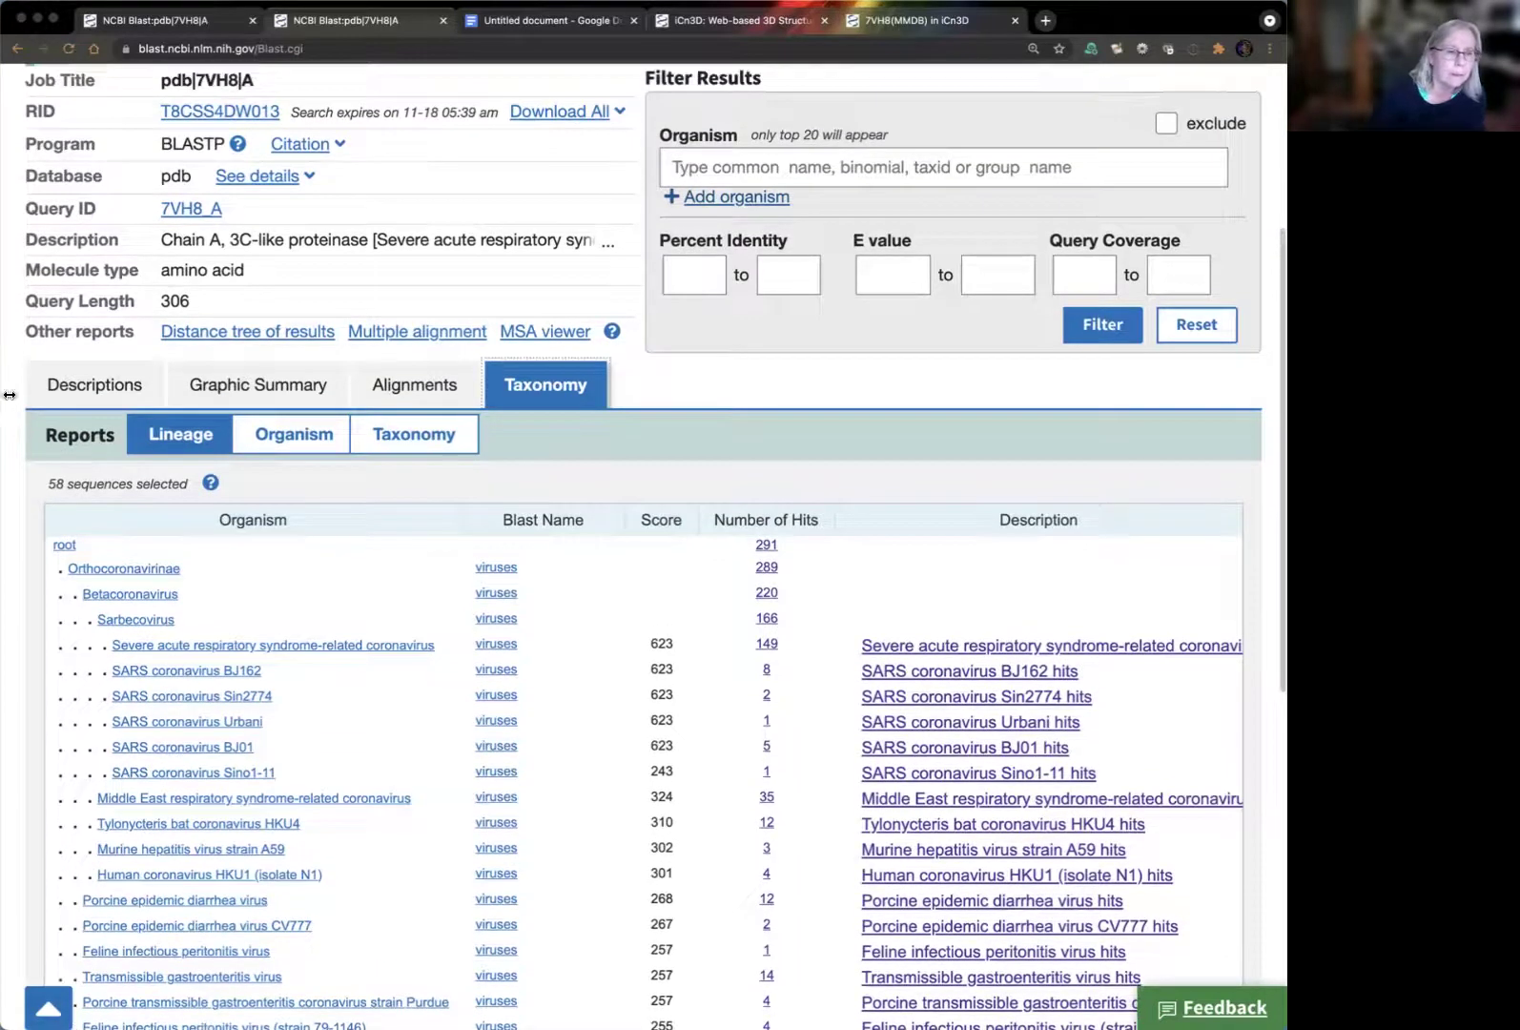
{"action": "left_click", "coordinate": [84, 394]}
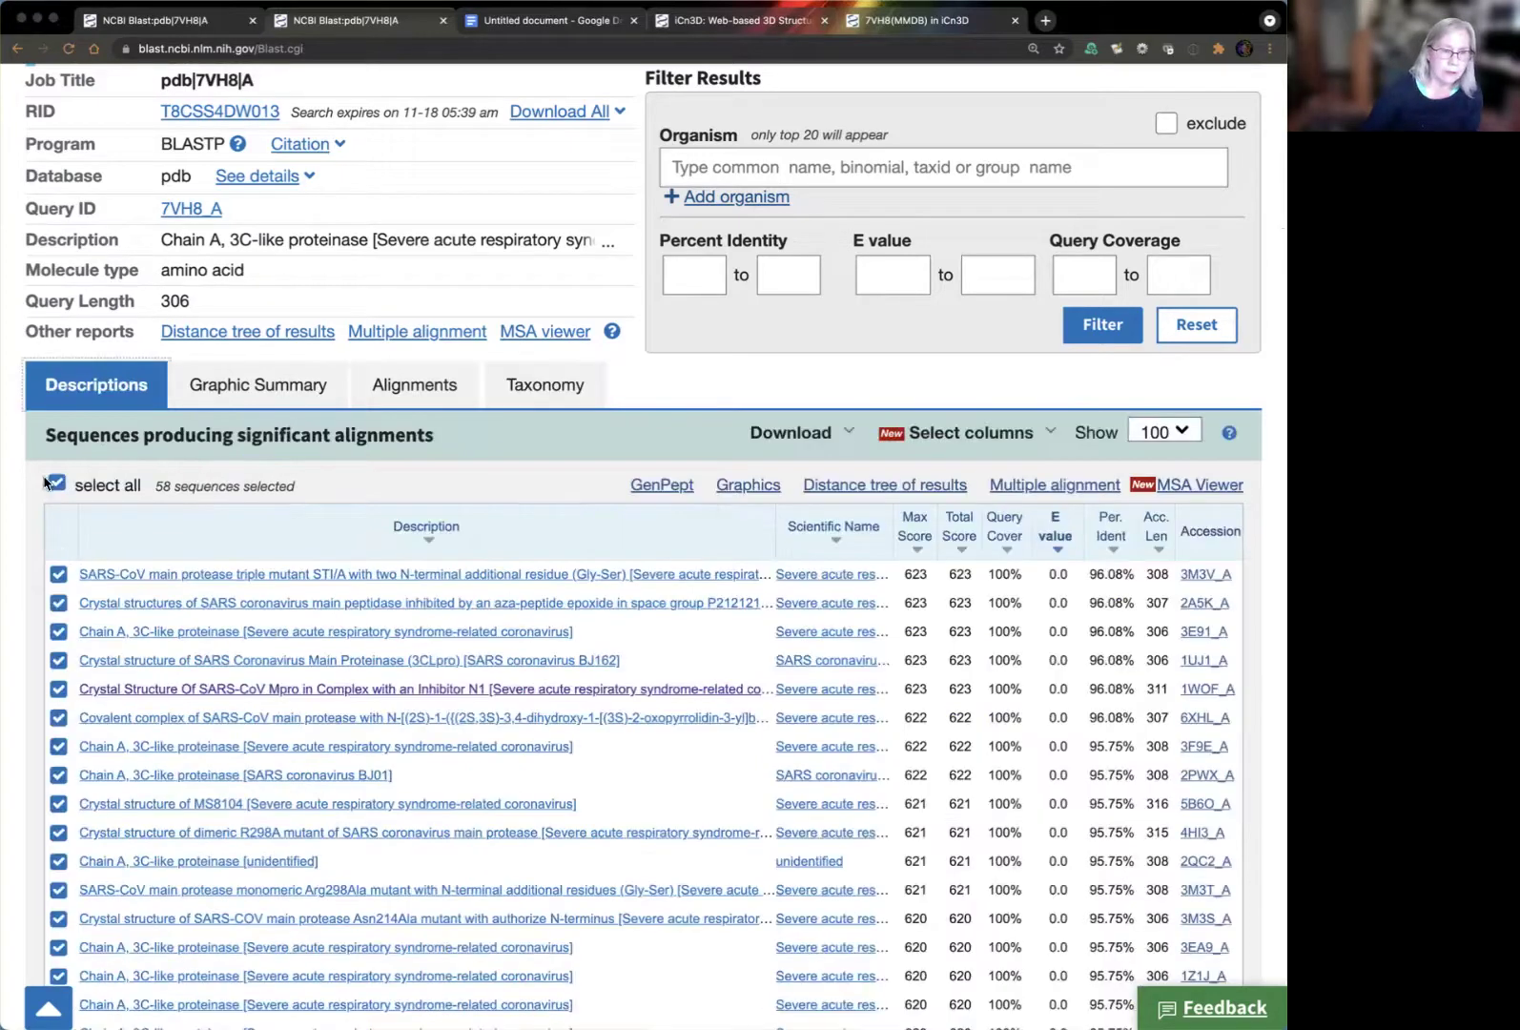
Hide the Scientific Name, Acc. Len and Total Score columns in the table of significant alignments
{"action": "scroll", "coordinate": [14, 587], "scroll_direction": "down", "scroll_amount": 3}
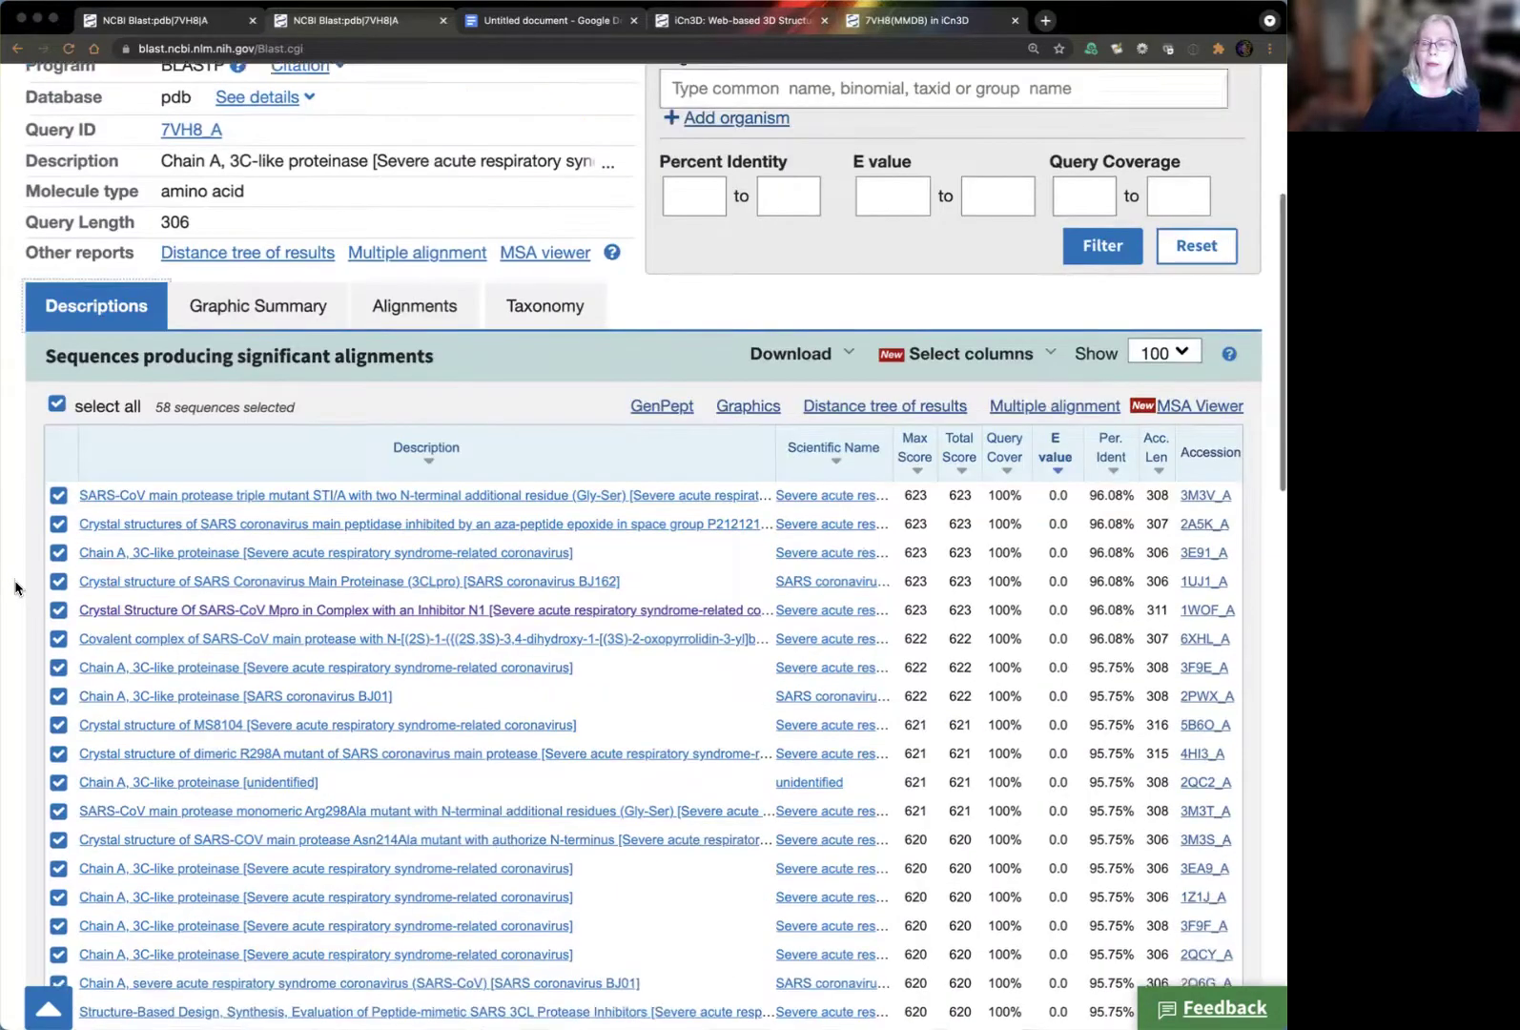
{"action": "scroll", "coordinate": [14, 587], "scroll_direction": "up", "scroll_amount": 1}
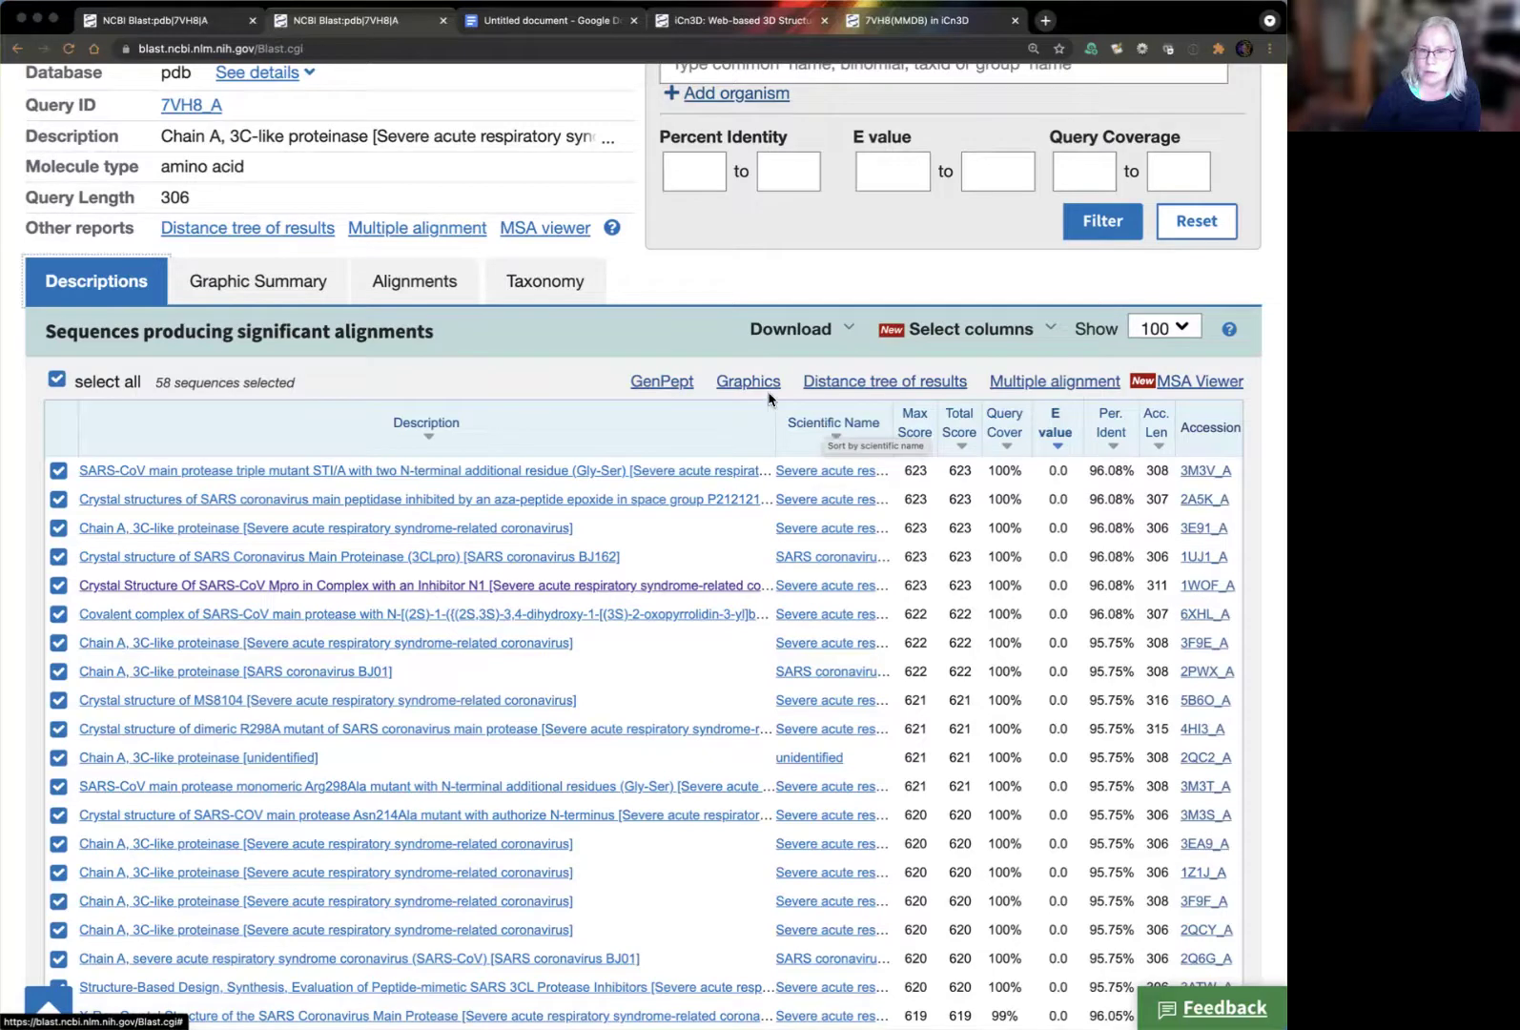
{"action": "left_click", "coordinate": [981, 330]}
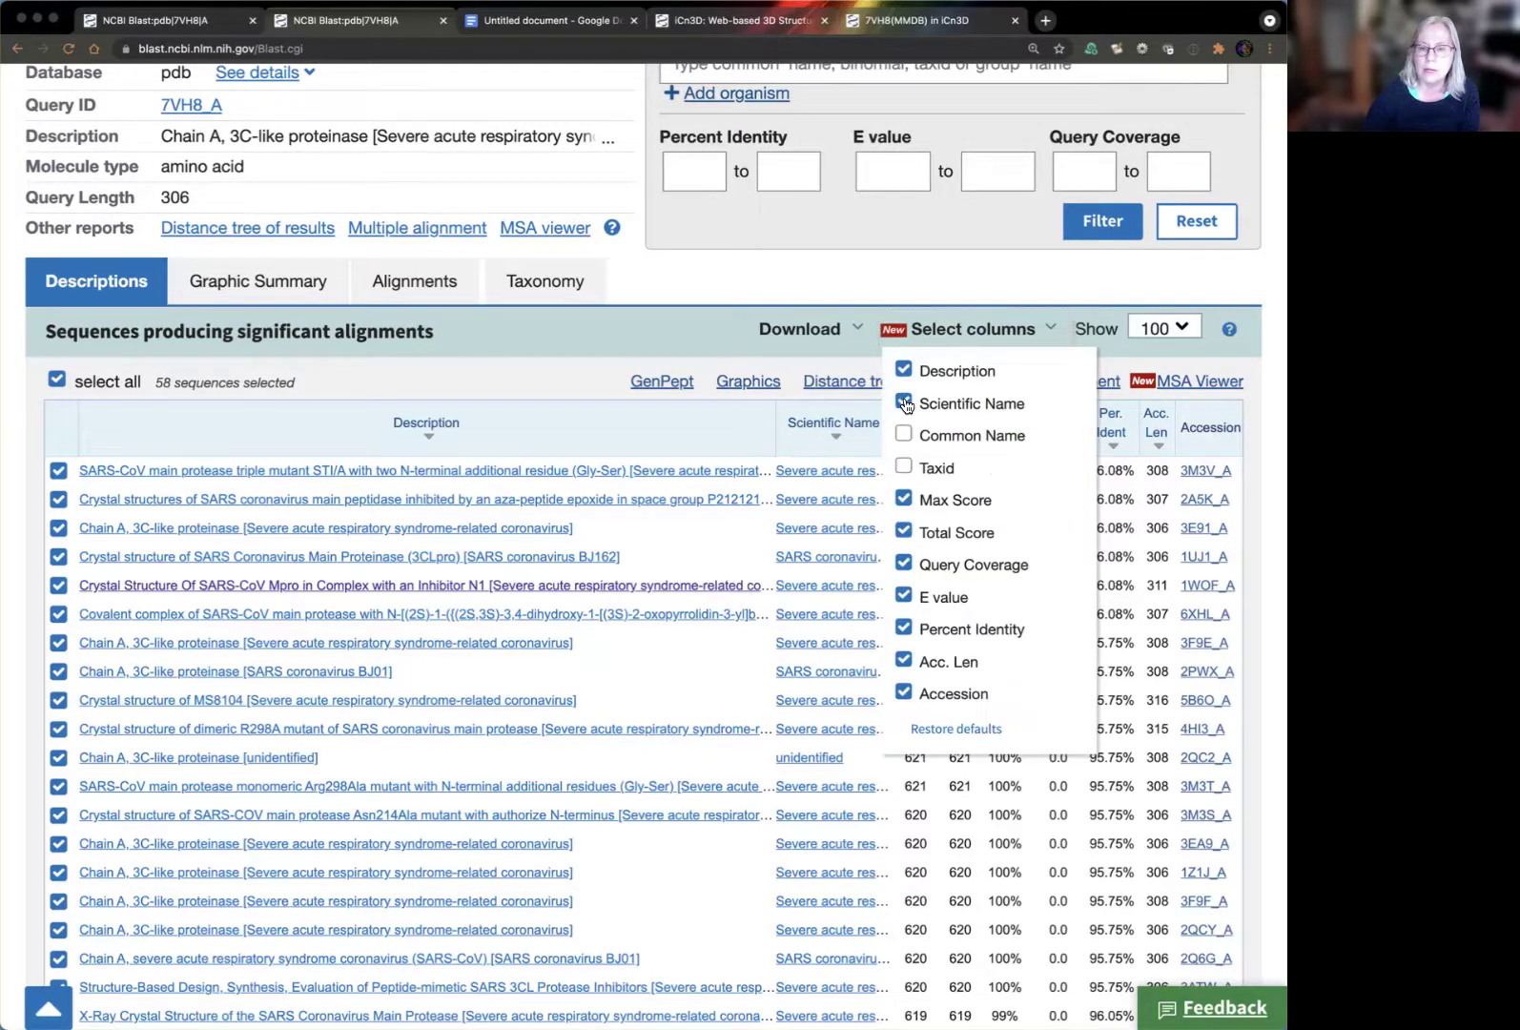
{"action": "left_click", "coordinate": [904, 403]}
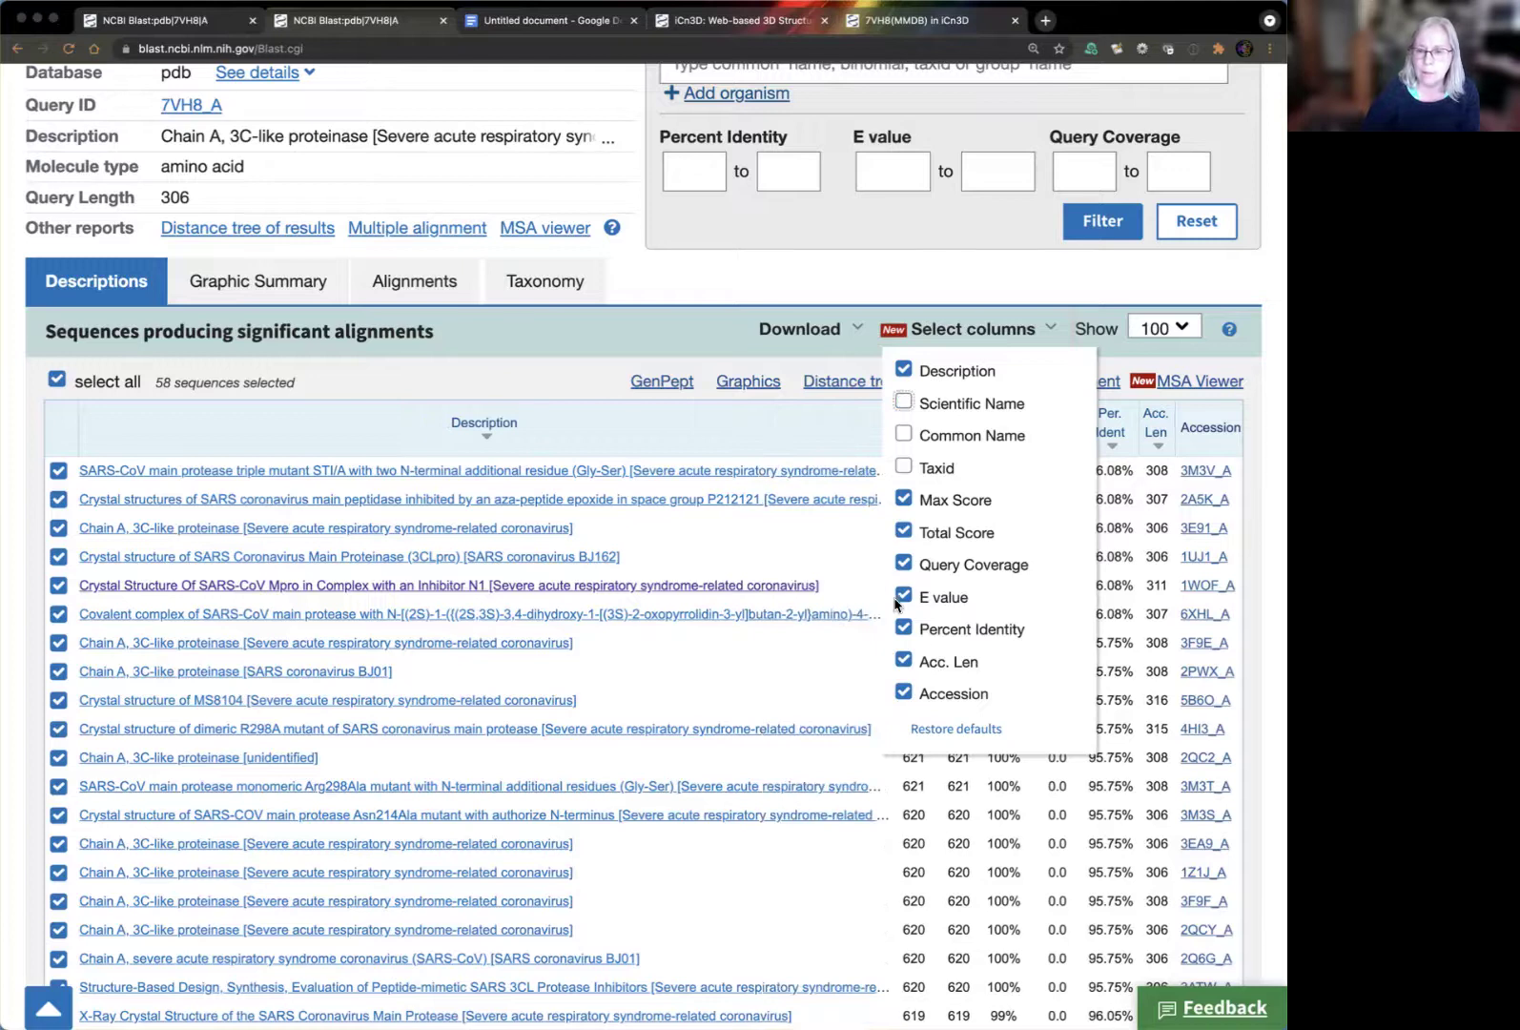
{"action": "left_click", "coordinate": [904, 661]}
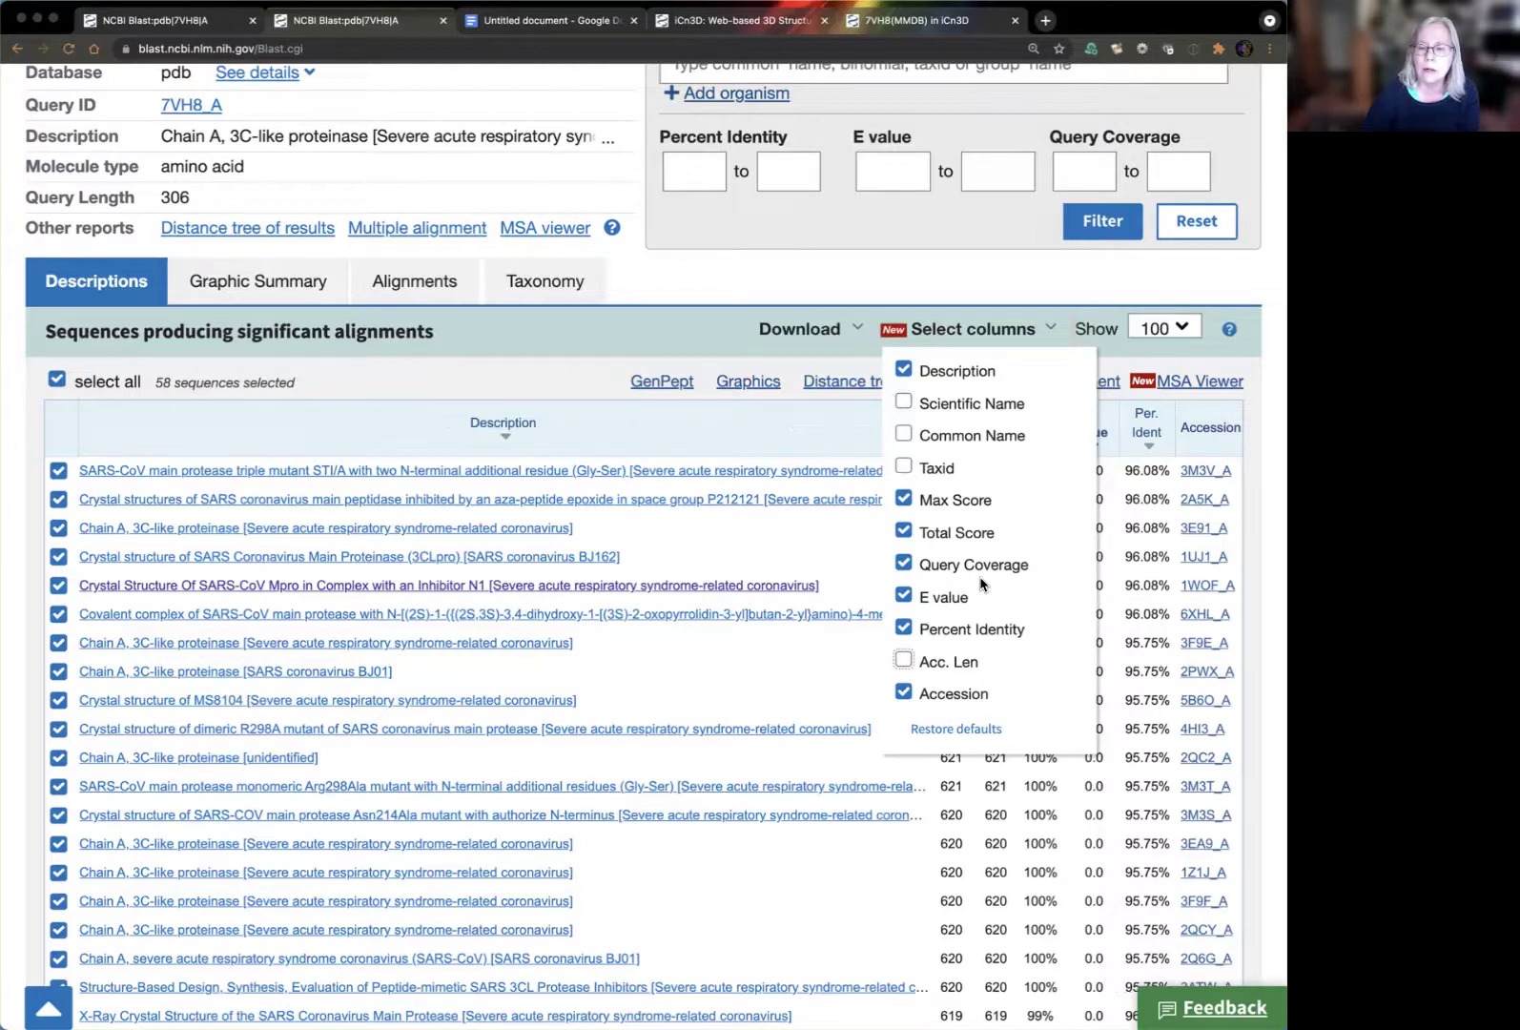
{"action": "left_click", "coordinate": [905, 533]}
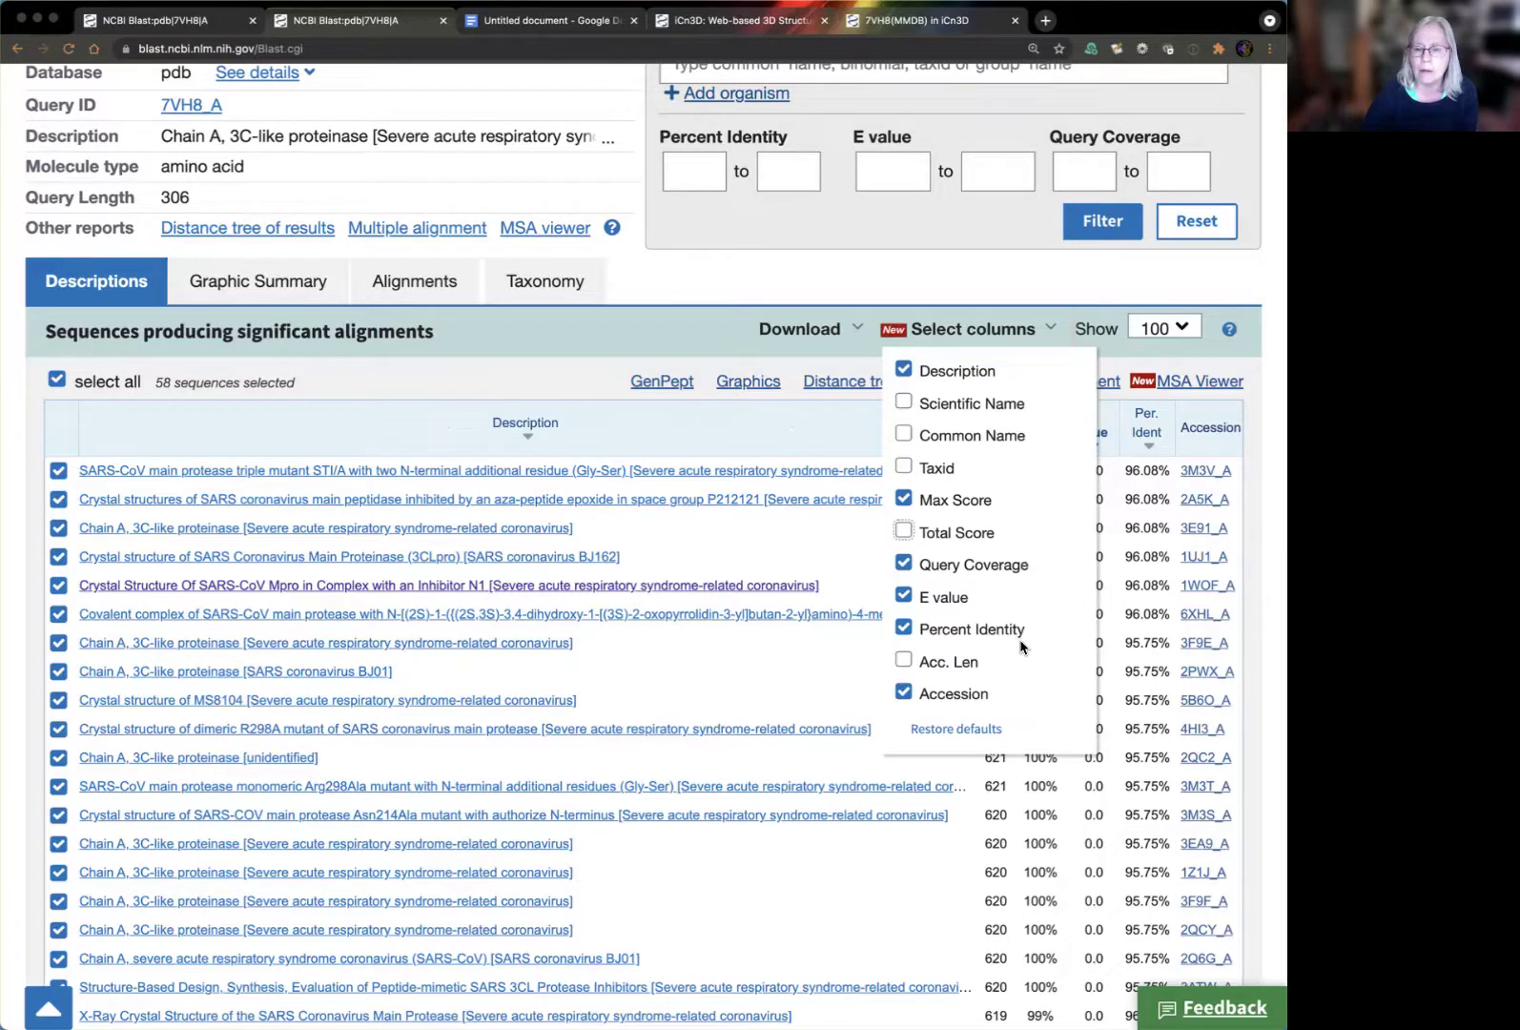
Sort the hits by description and hide the Scientific Name, Max Score and Acc. Len columns
{"action": "left_click", "coordinate": [848, 425]}
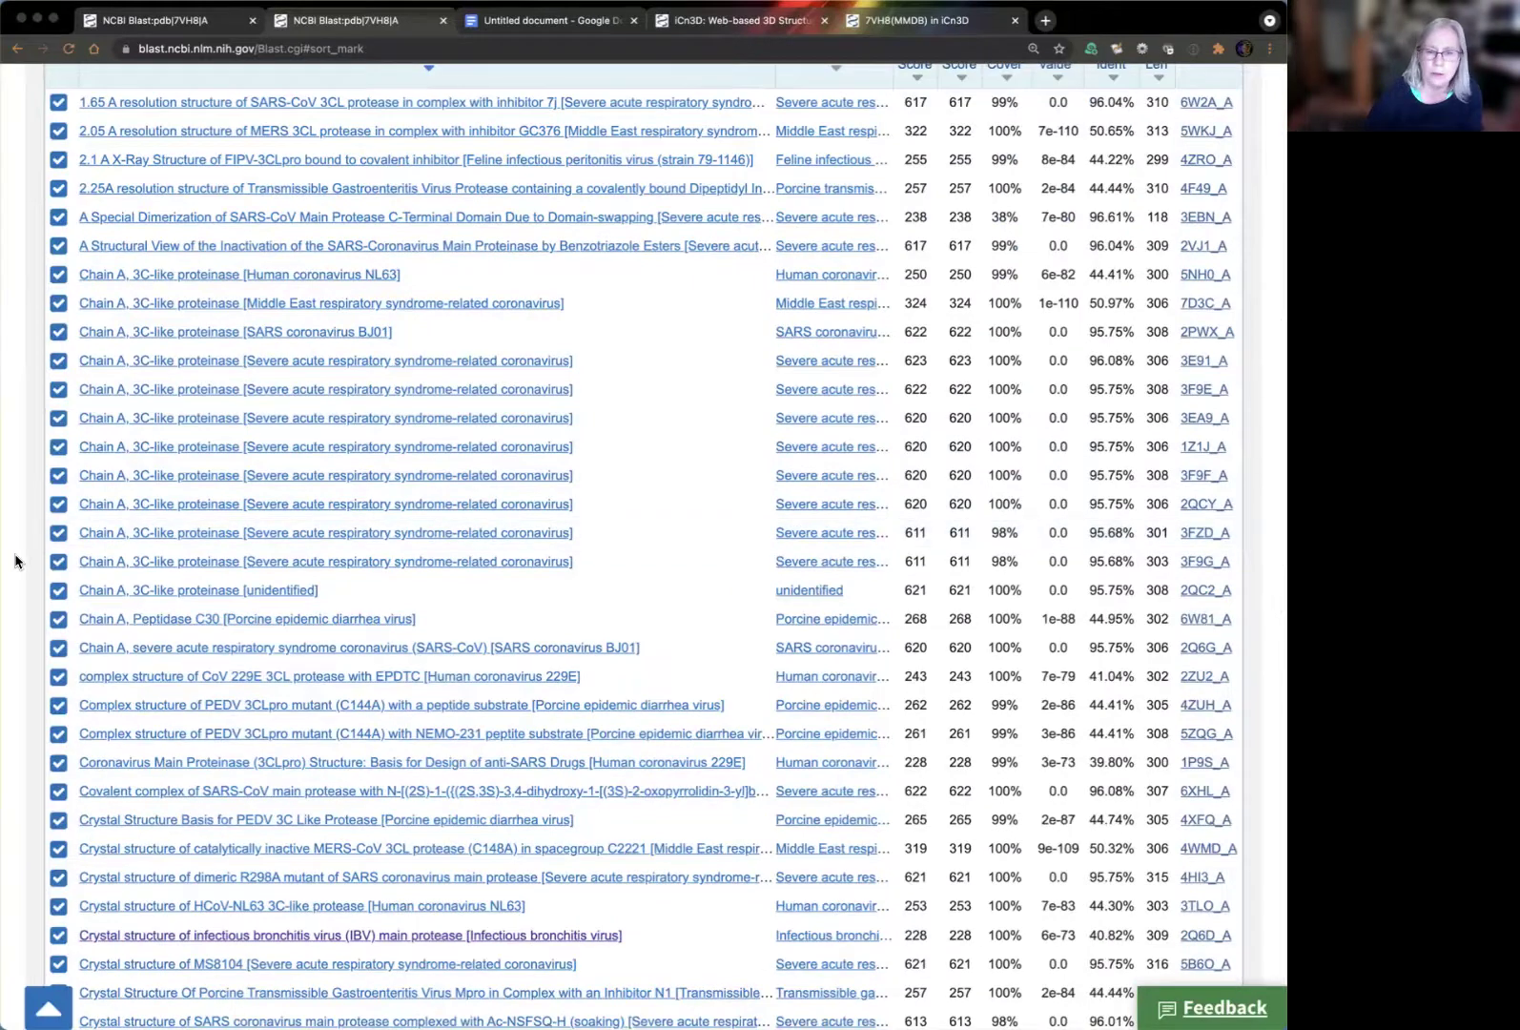
{"action": "scroll", "coordinate": [14, 561], "scroll_direction": "up", "scroll_amount": 5}
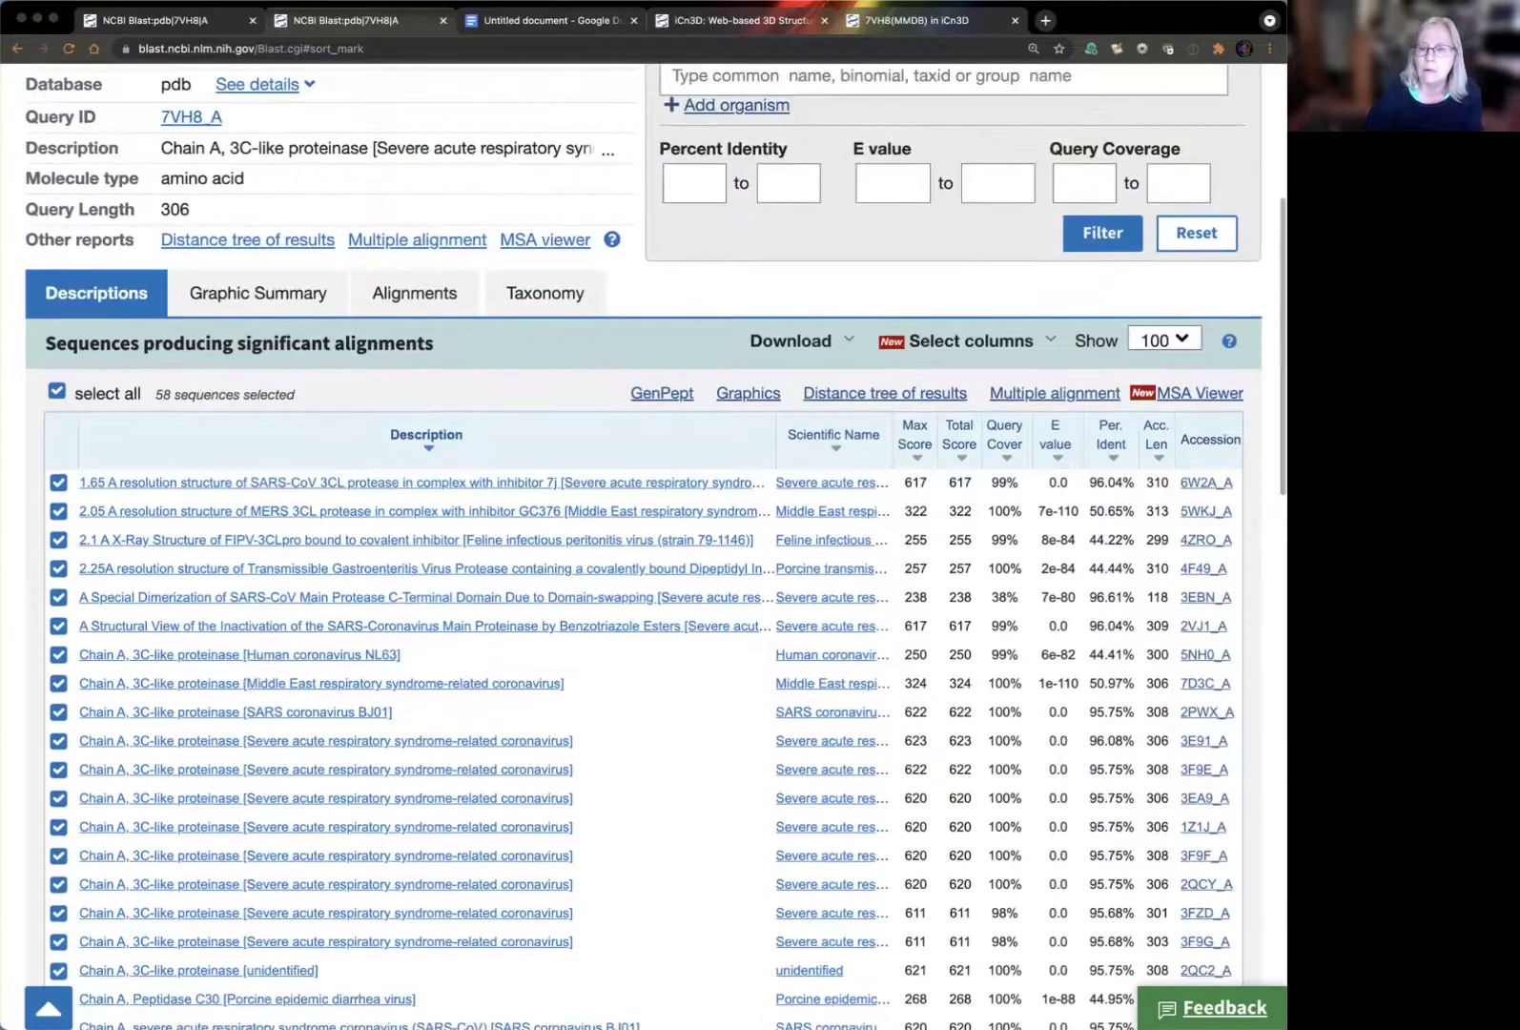
{"action": "left_click", "coordinate": [982, 343]}
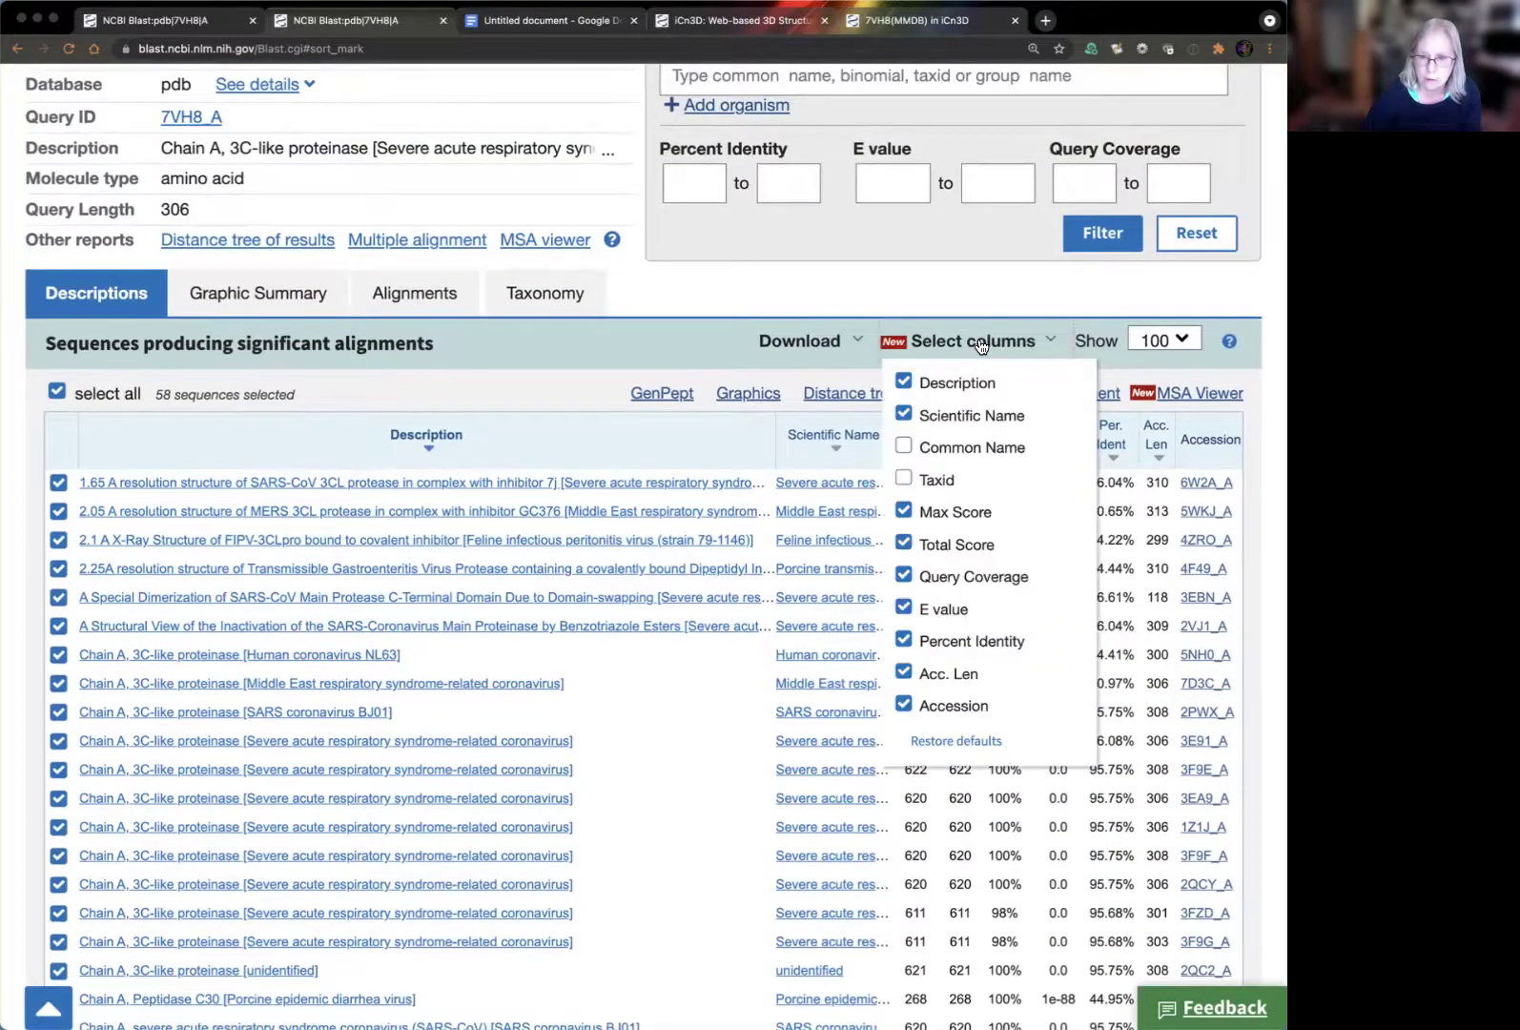
{"action": "left_click", "coordinate": [904, 417]}
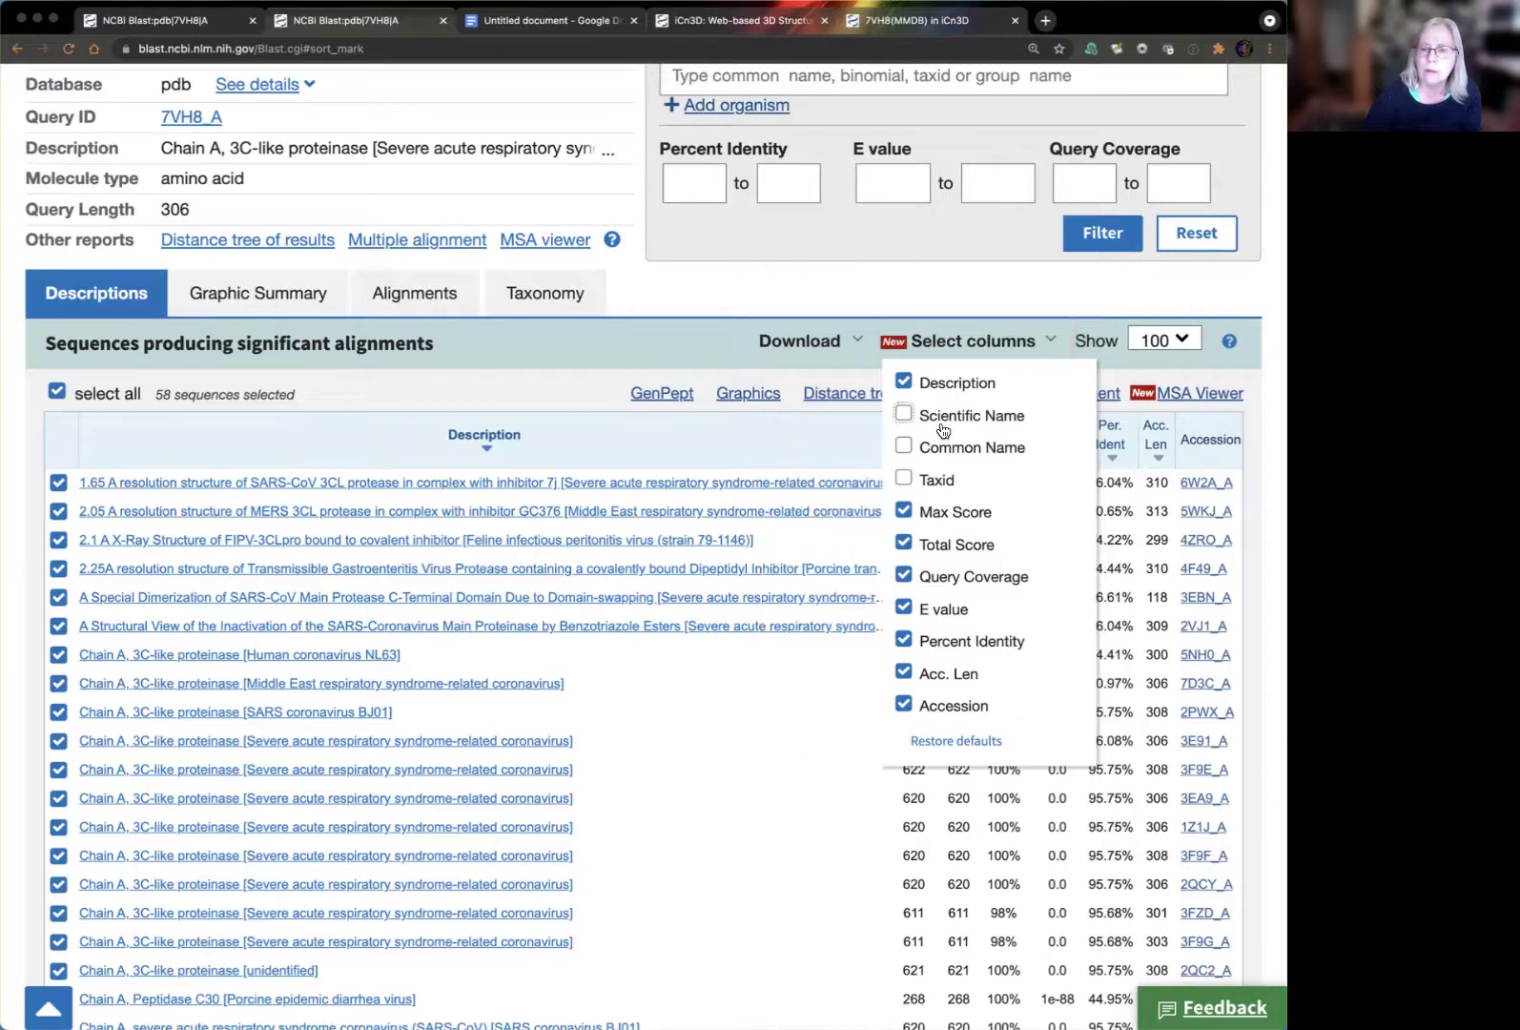
{"action": "left_click", "coordinate": [904, 513]}
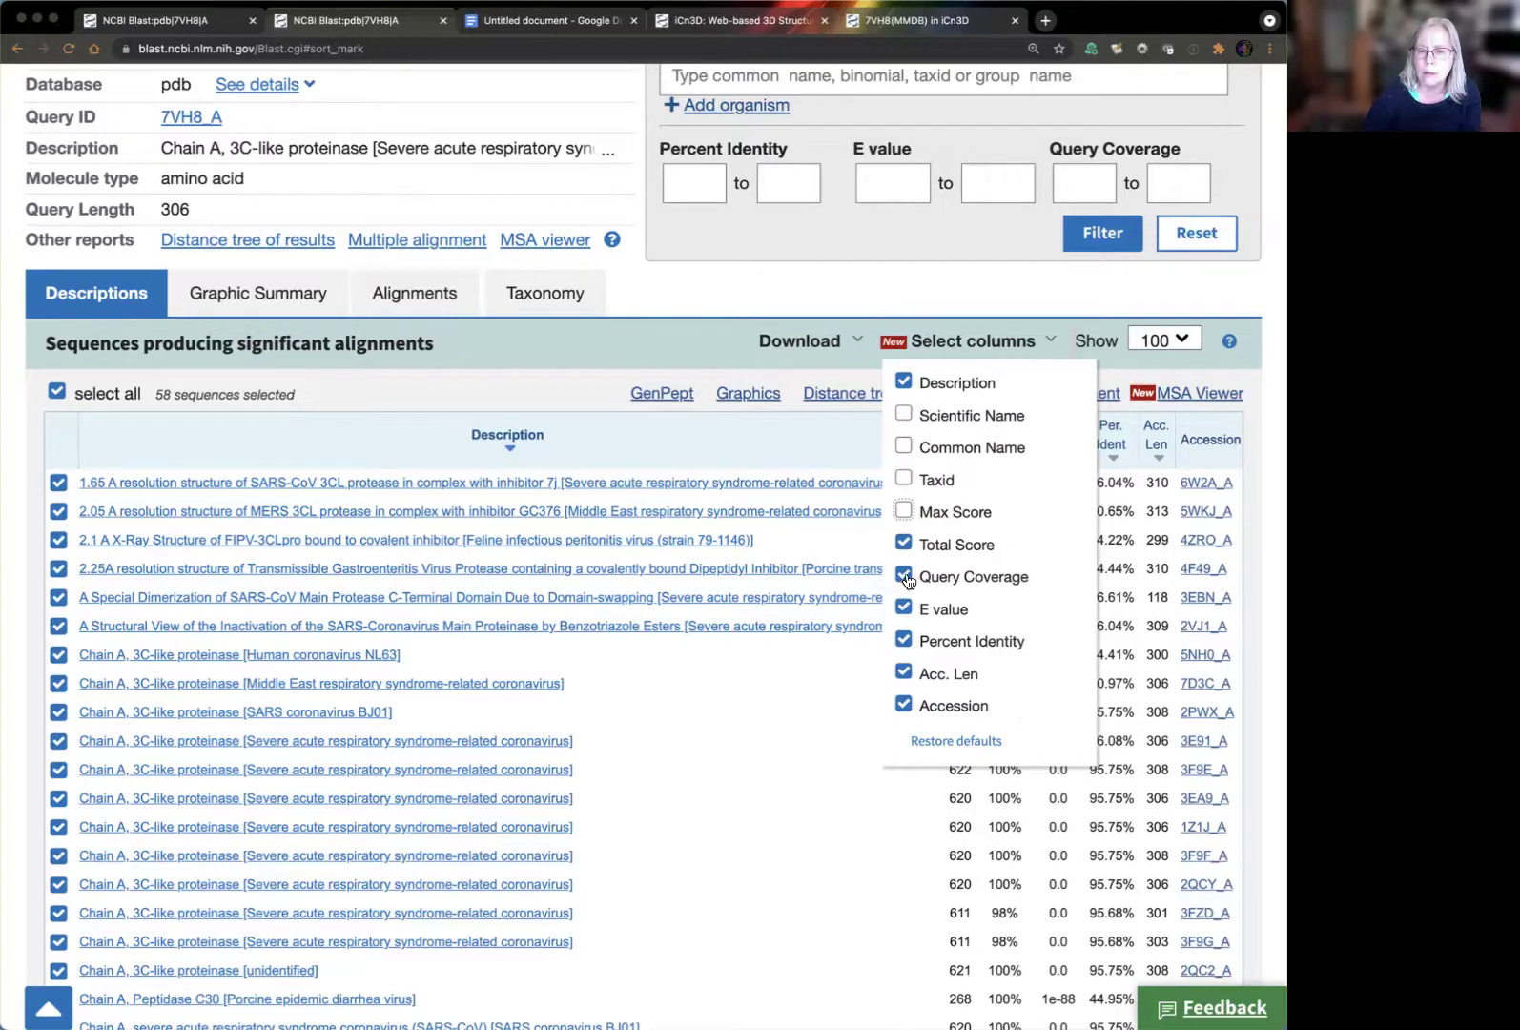
{"action": "left_click", "coordinate": [905, 673]}
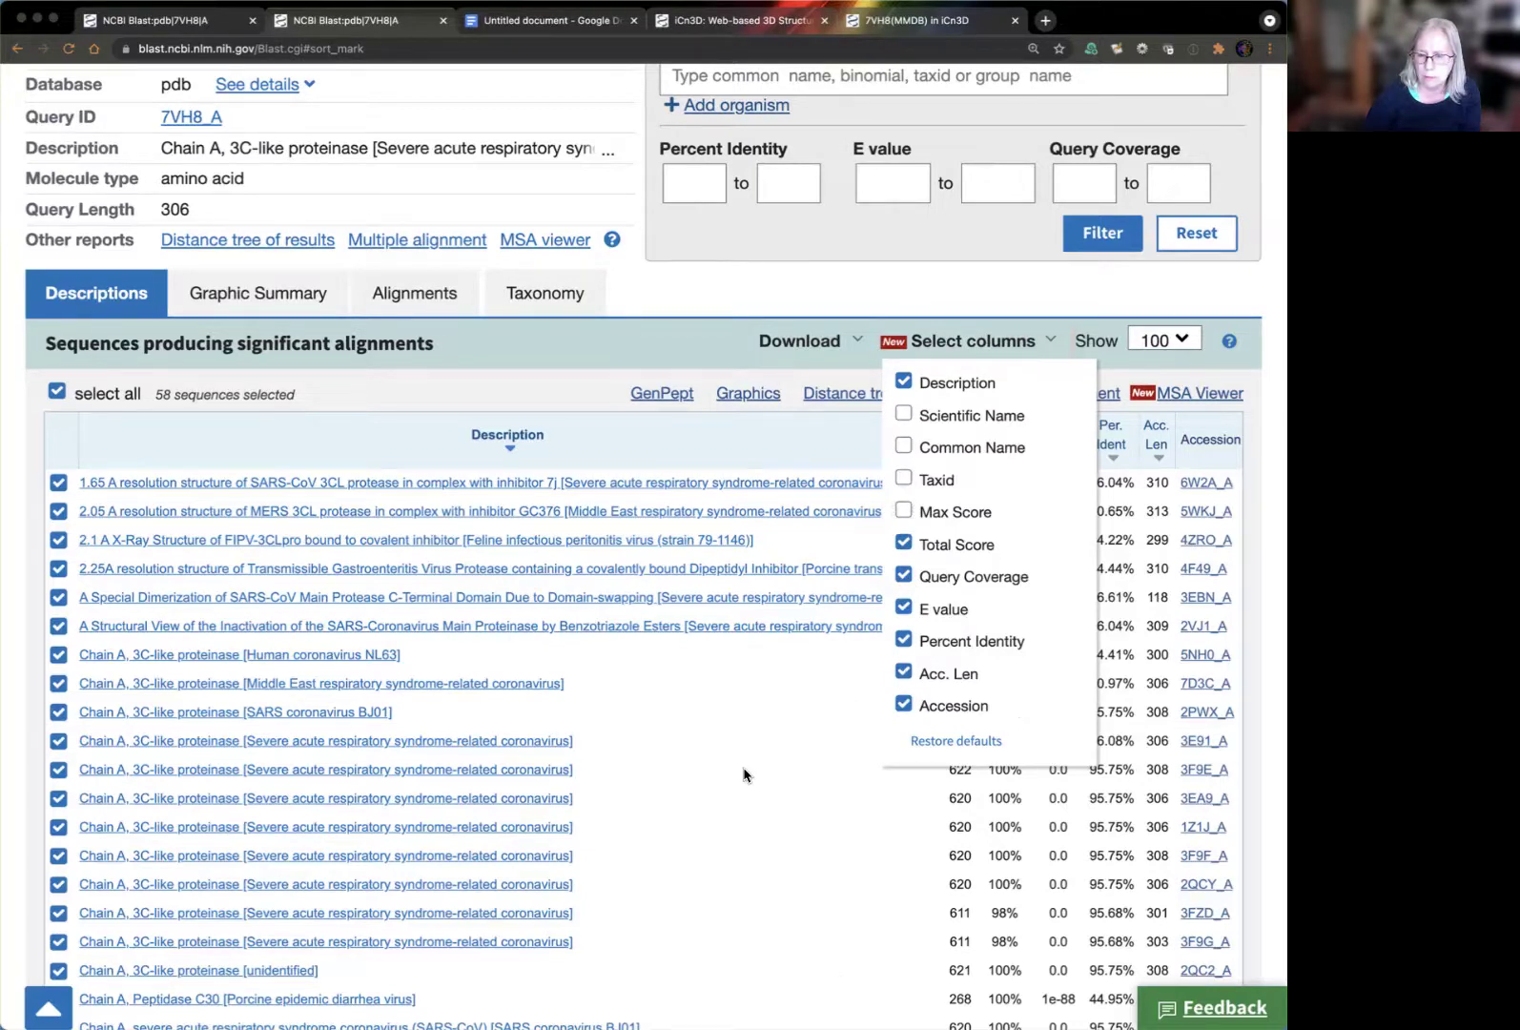
{"action": "left_click", "coordinate": [713, 290]}
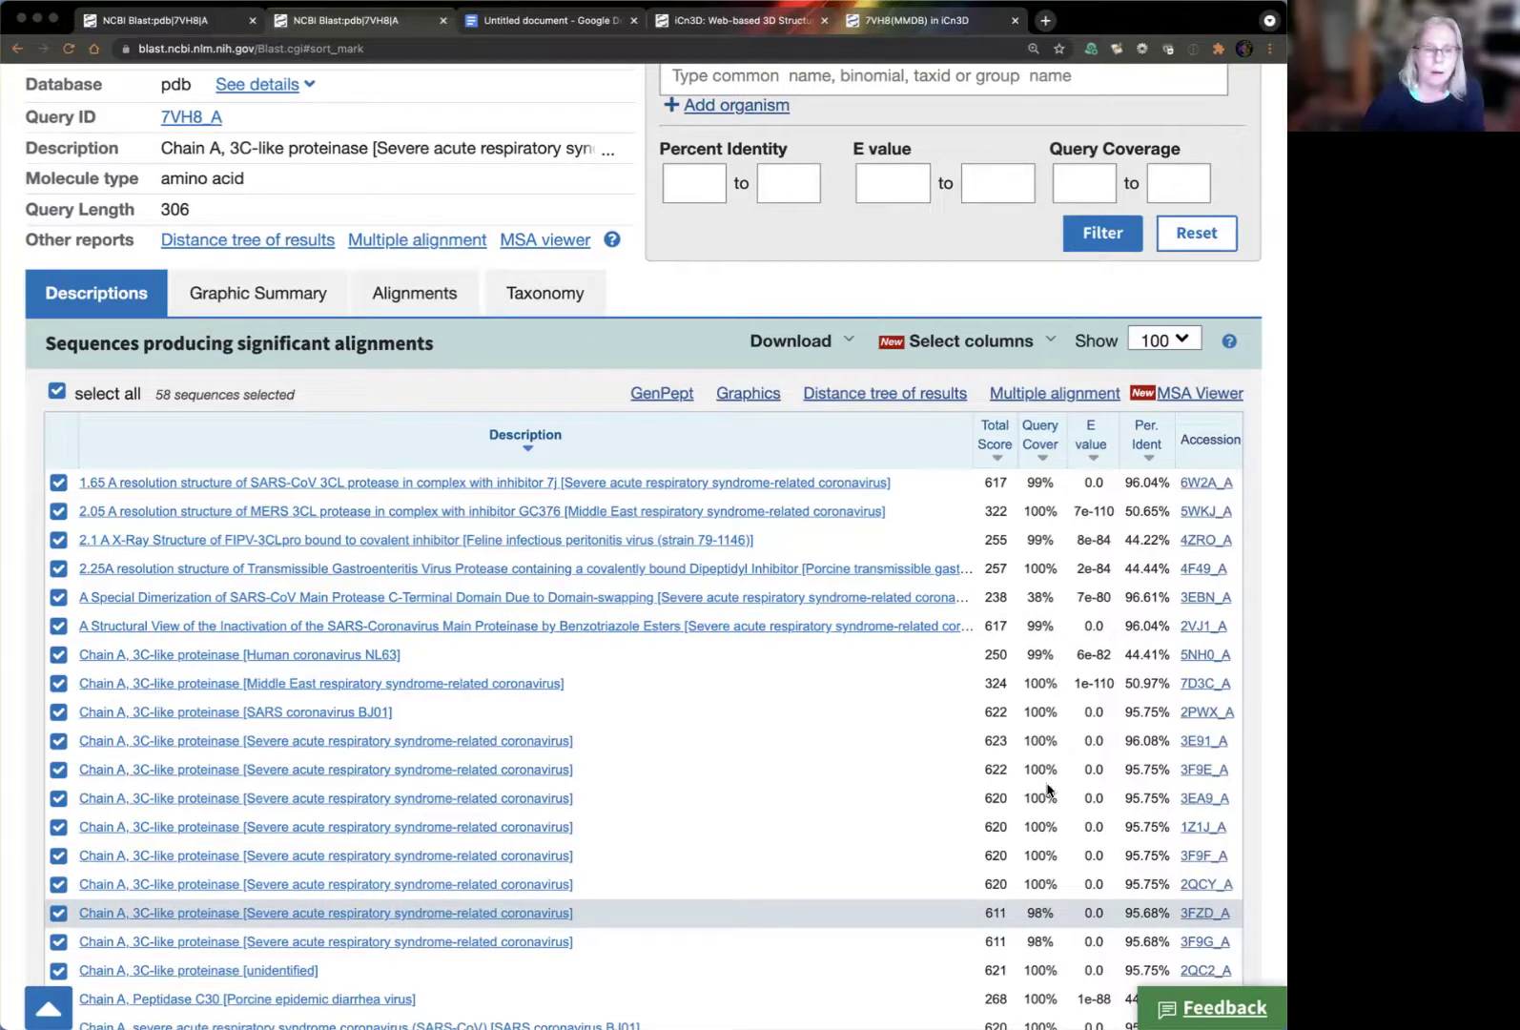
Look over the shortened hit table and hide its Query Coverage column
{"action": "scroll", "coordinate": [992, 686], "scroll_direction": "down", "scroll_amount": 3}
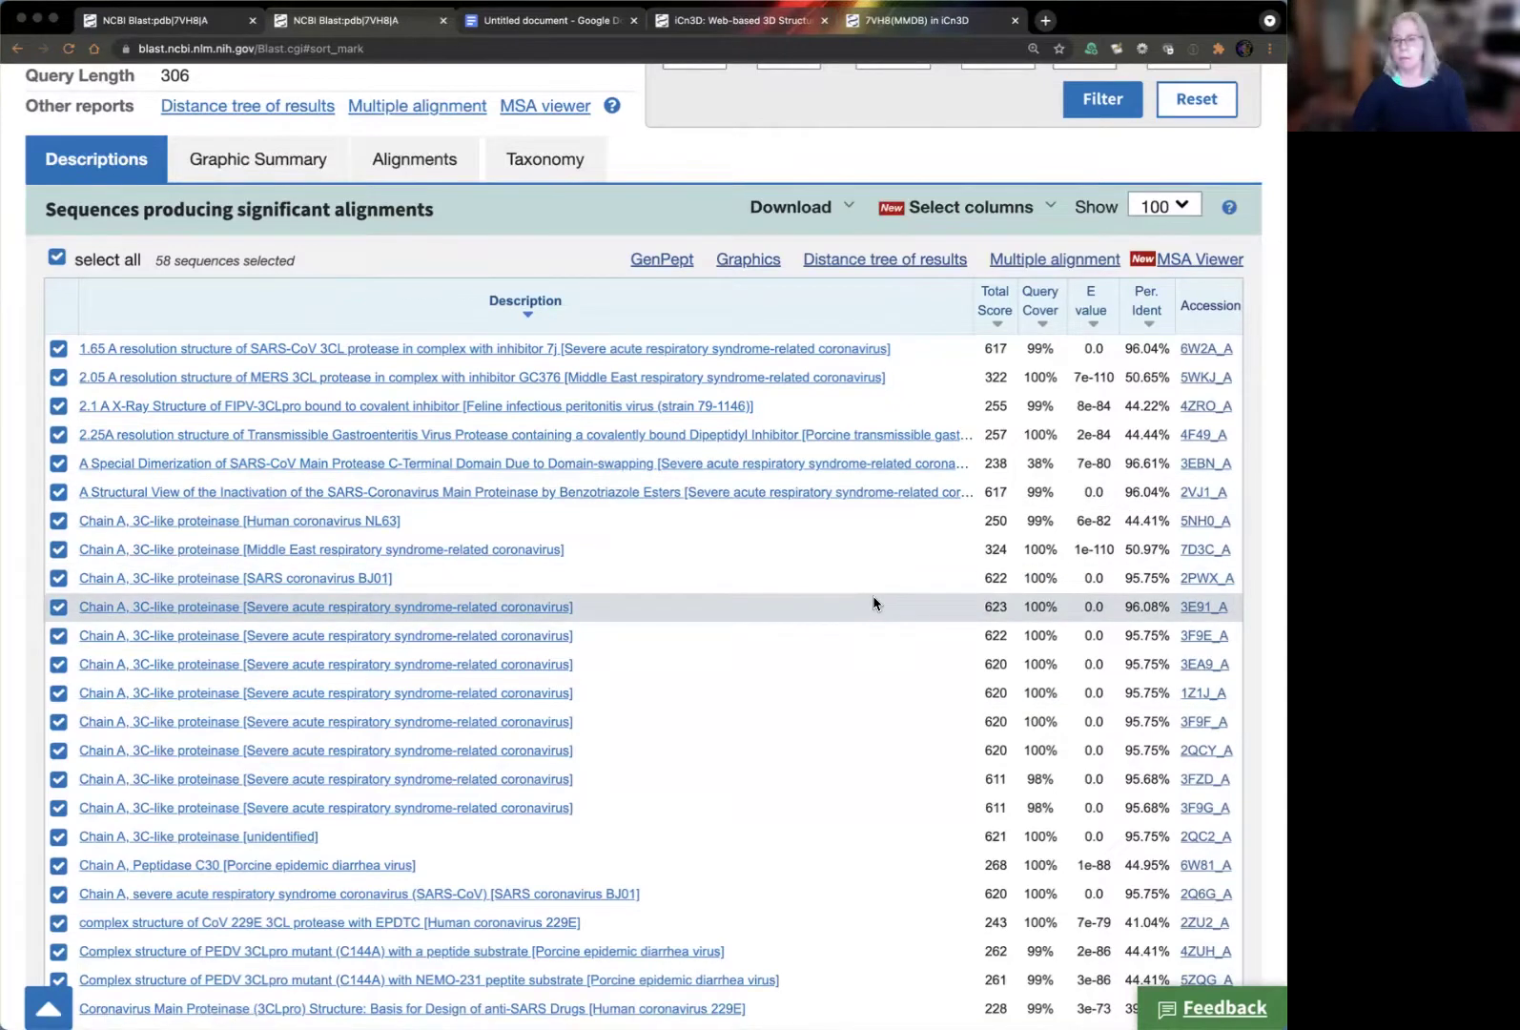
{"action": "scroll", "coordinate": [874, 602], "scroll_direction": "down", "scroll_amount": 2}
{"action": "scroll", "coordinate": [875, 602], "scroll_direction": "up", "scroll_amount": 3}
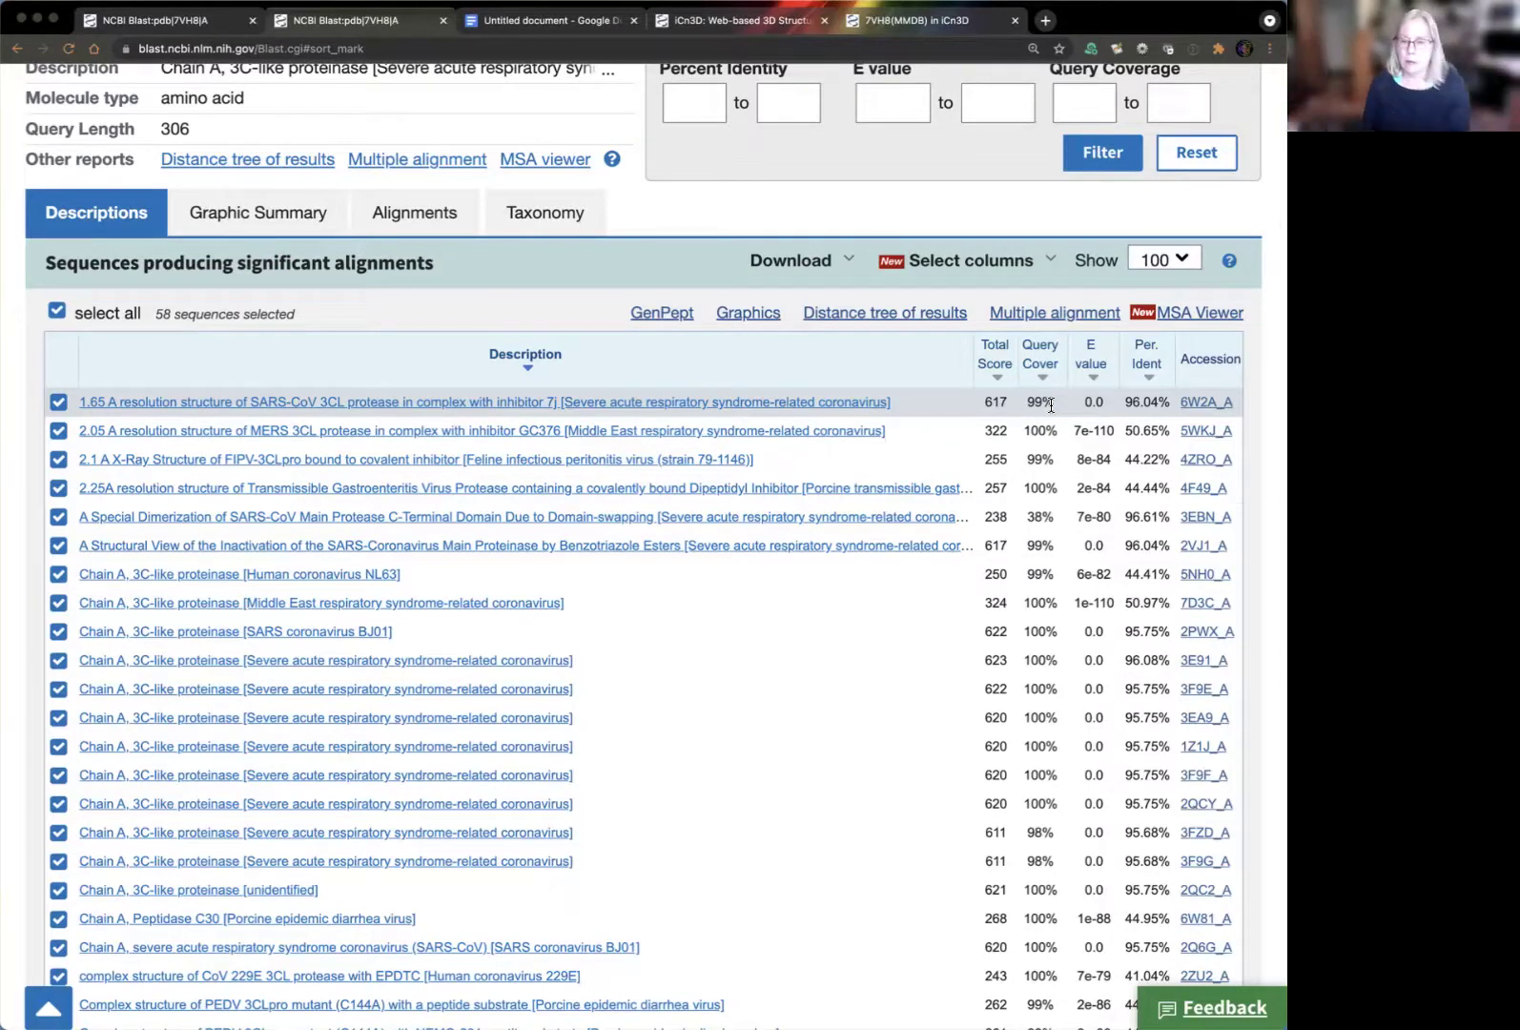
{"action": "left_click", "coordinate": [932, 267]}
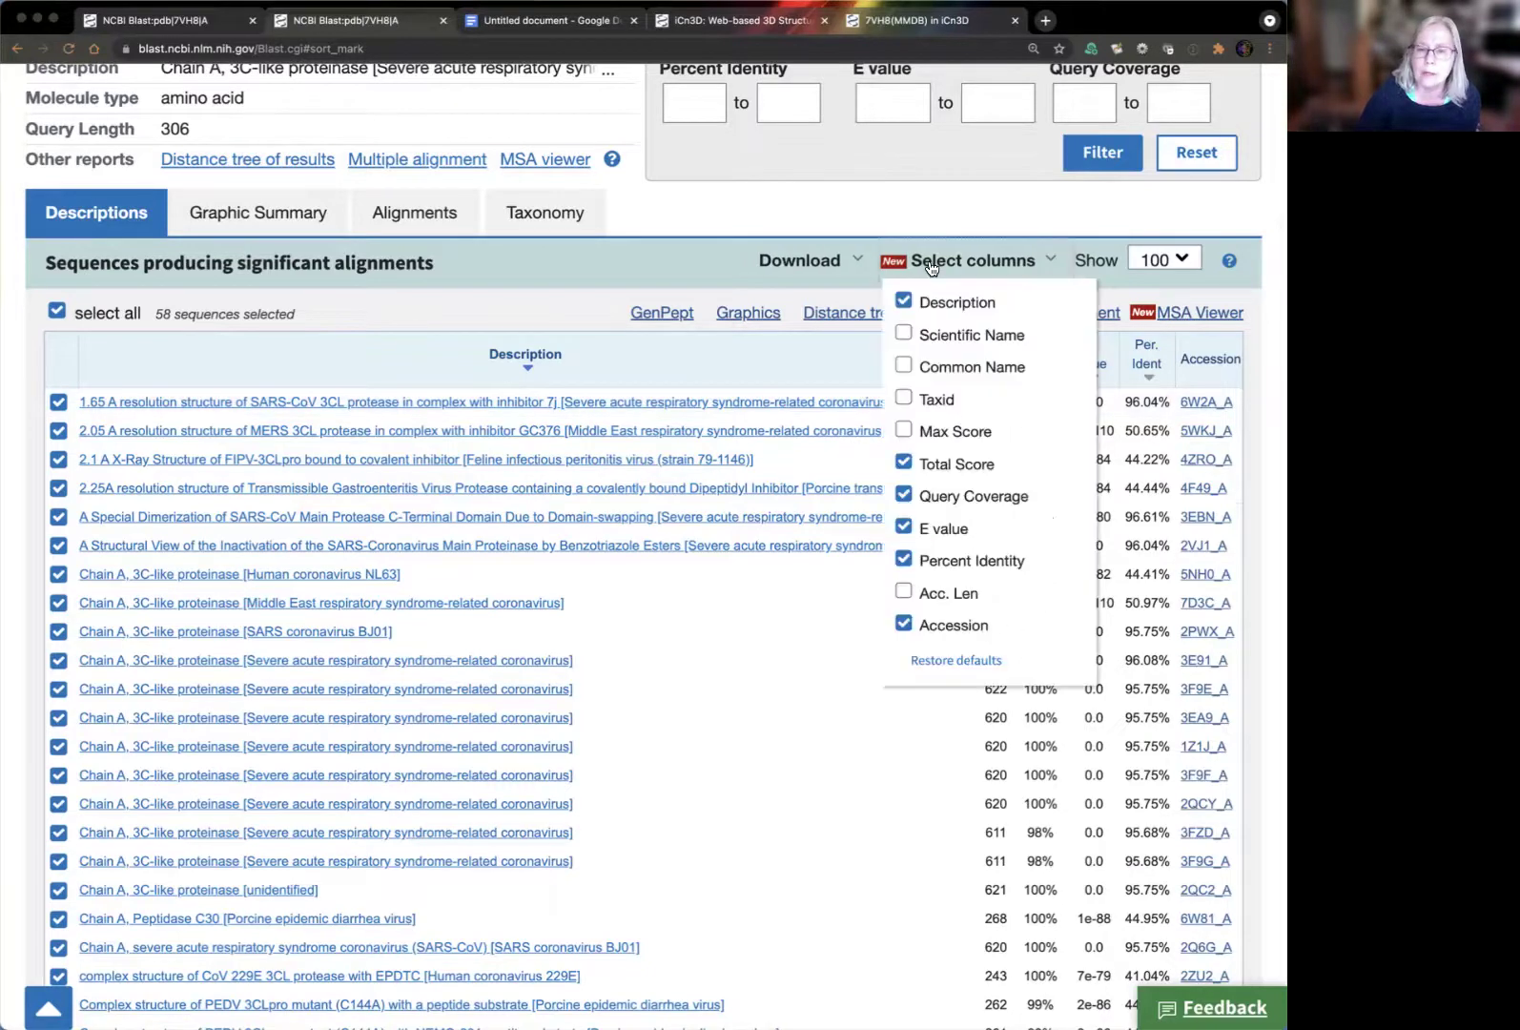
{"action": "left_click", "coordinate": [904, 496]}
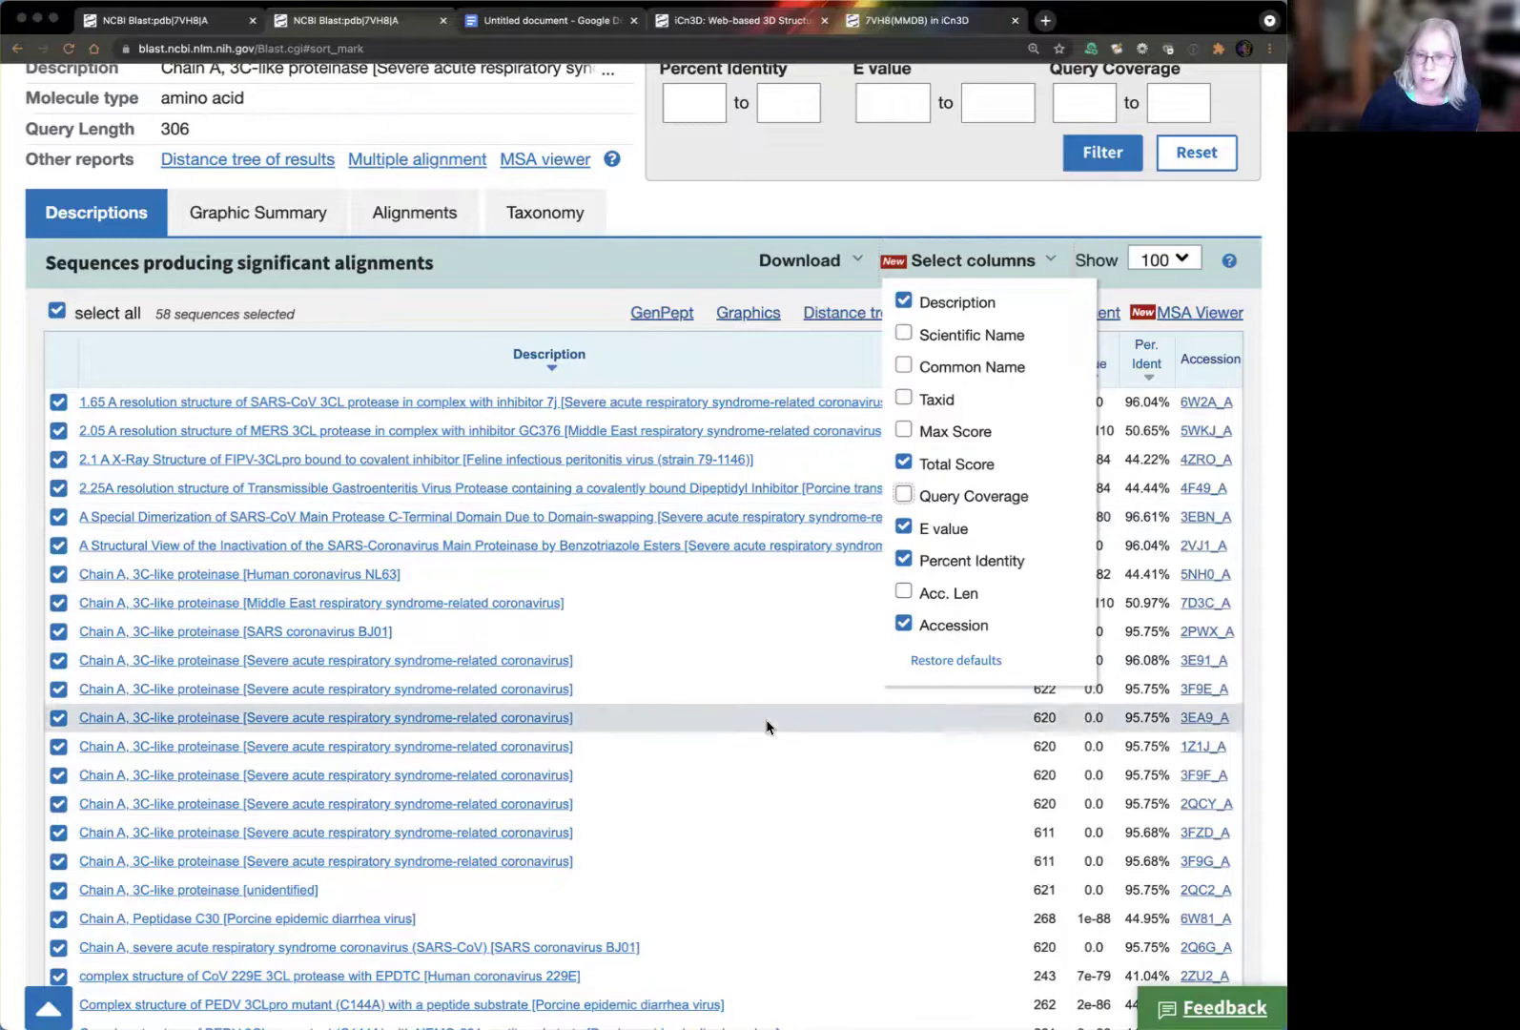
{"action": "left_click", "coordinate": [702, 211]}
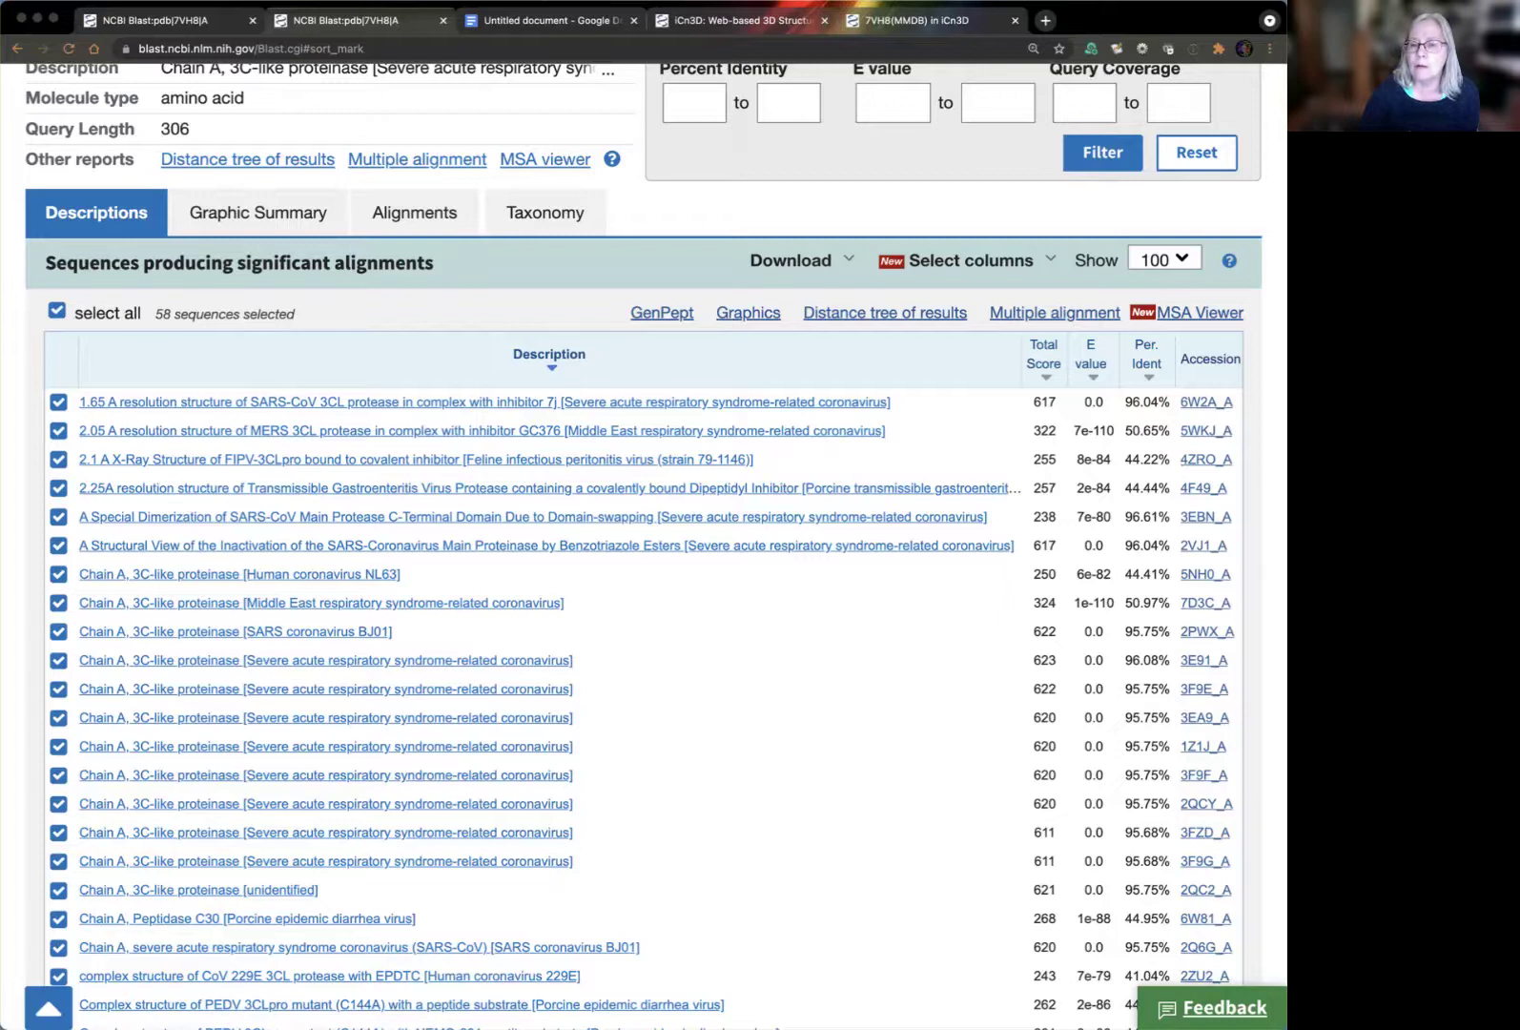
Sort the hits by E value and examine scores, E values and percent identities from the strongest to the weakest match
{"action": "left_click", "coordinate": [1091, 359]}
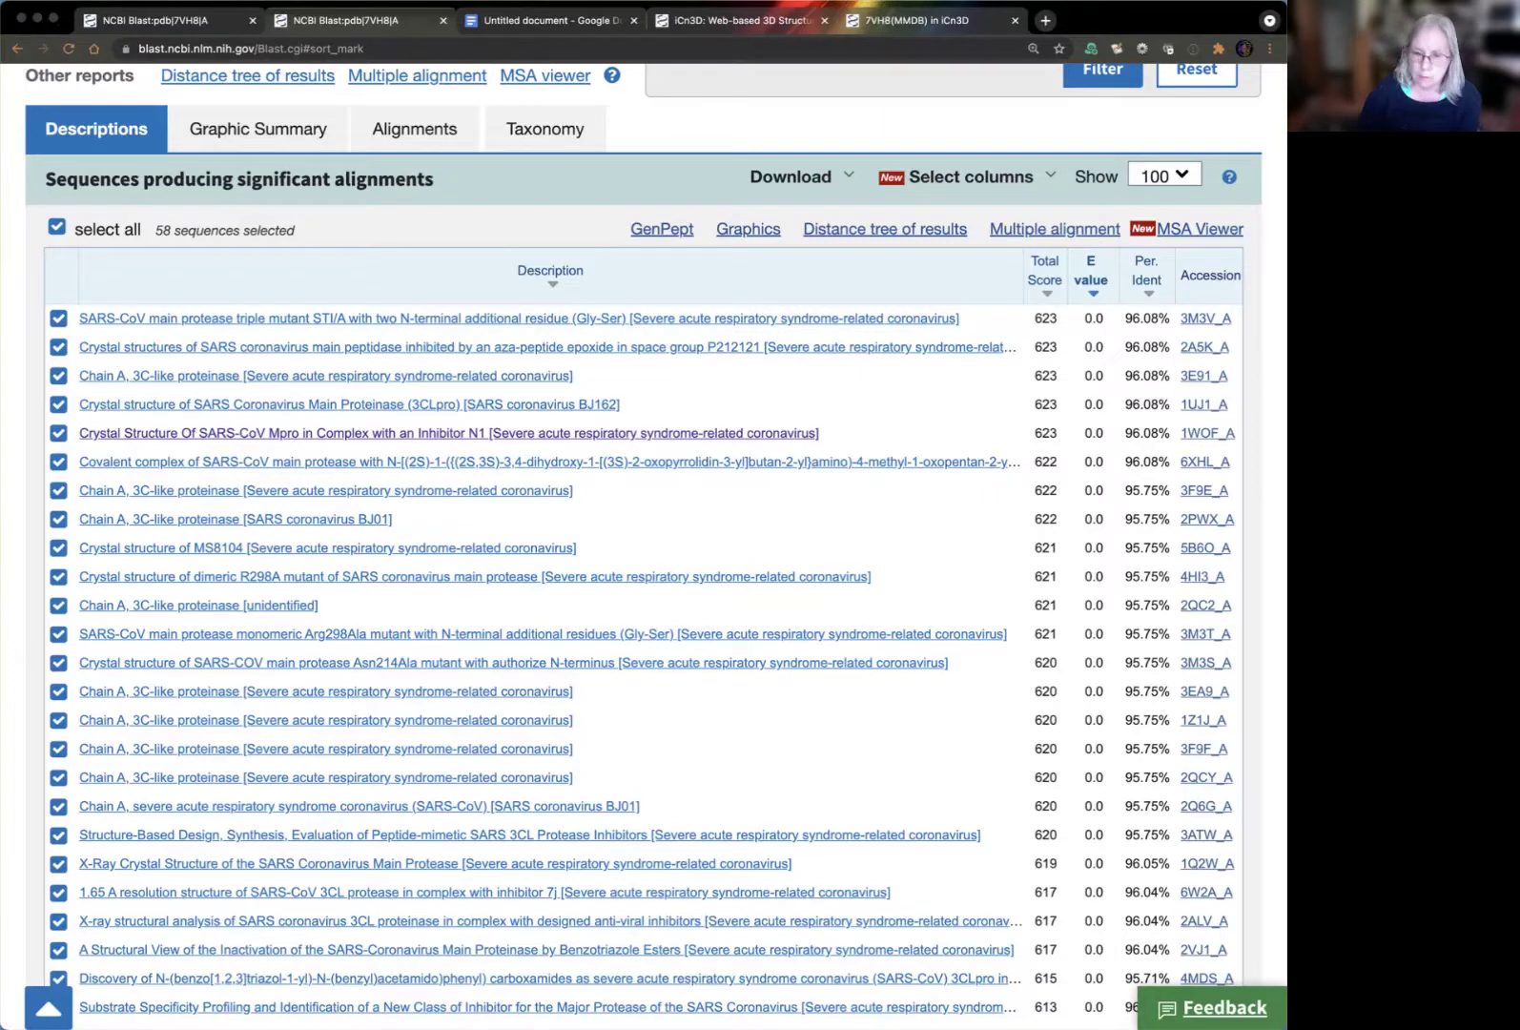
{"action": "scroll", "coordinate": [644, 543], "scroll_direction": "down", "scroll_amount": 10}
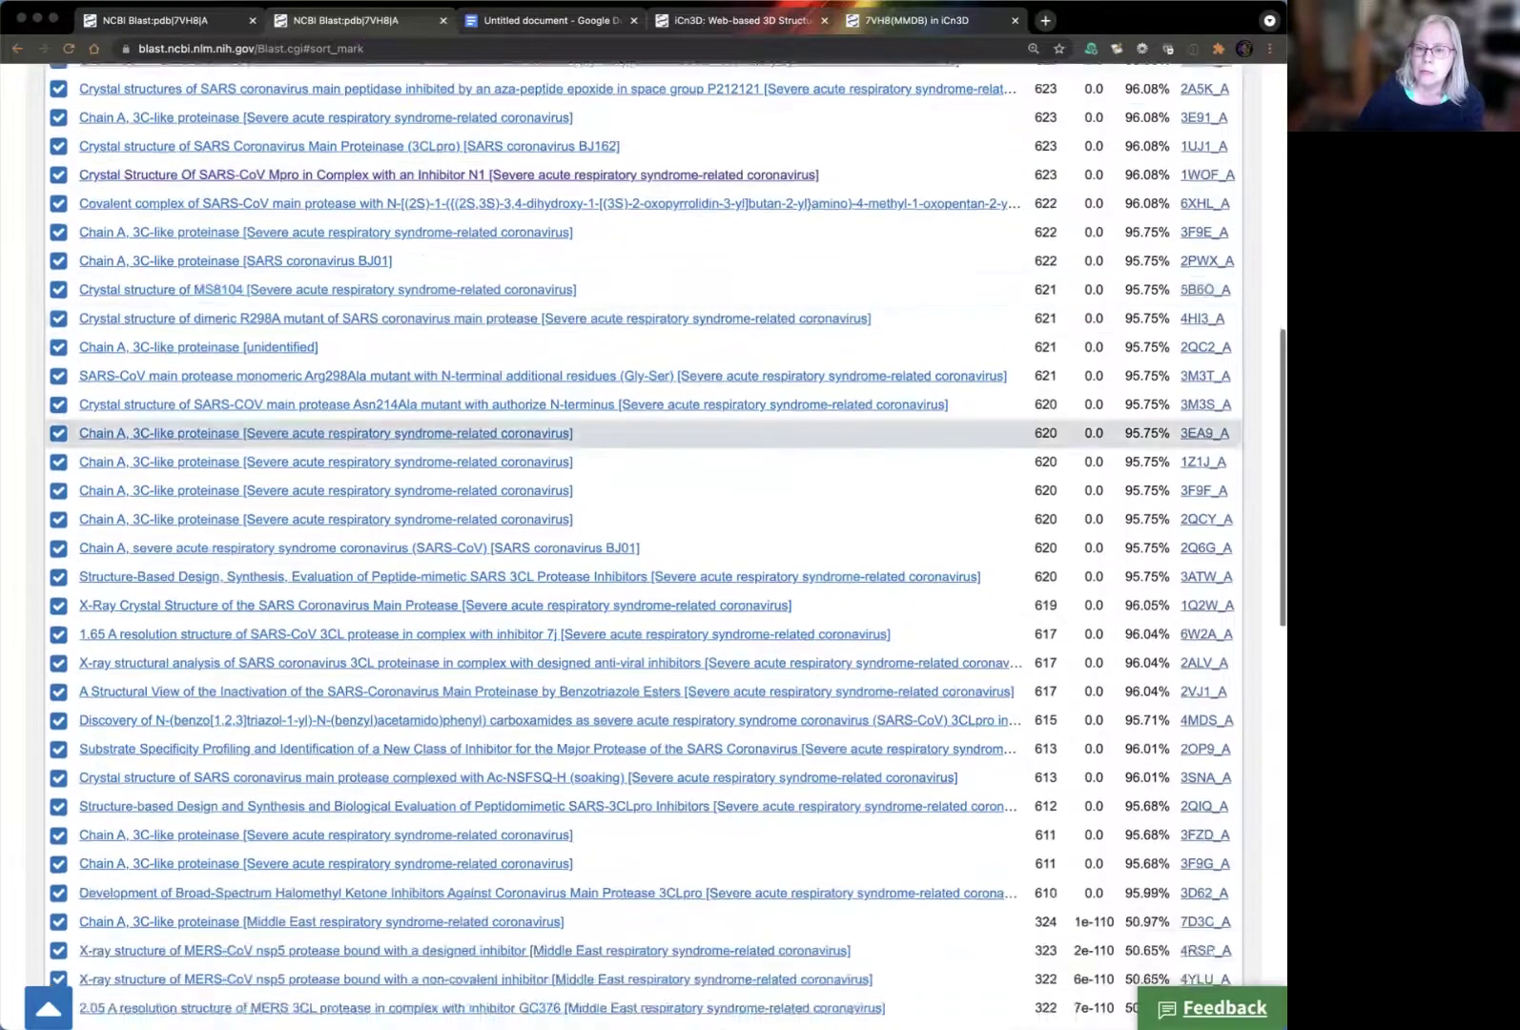
{"action": "scroll", "coordinate": [643, 429], "scroll_direction": "down", "scroll_amount": 6}
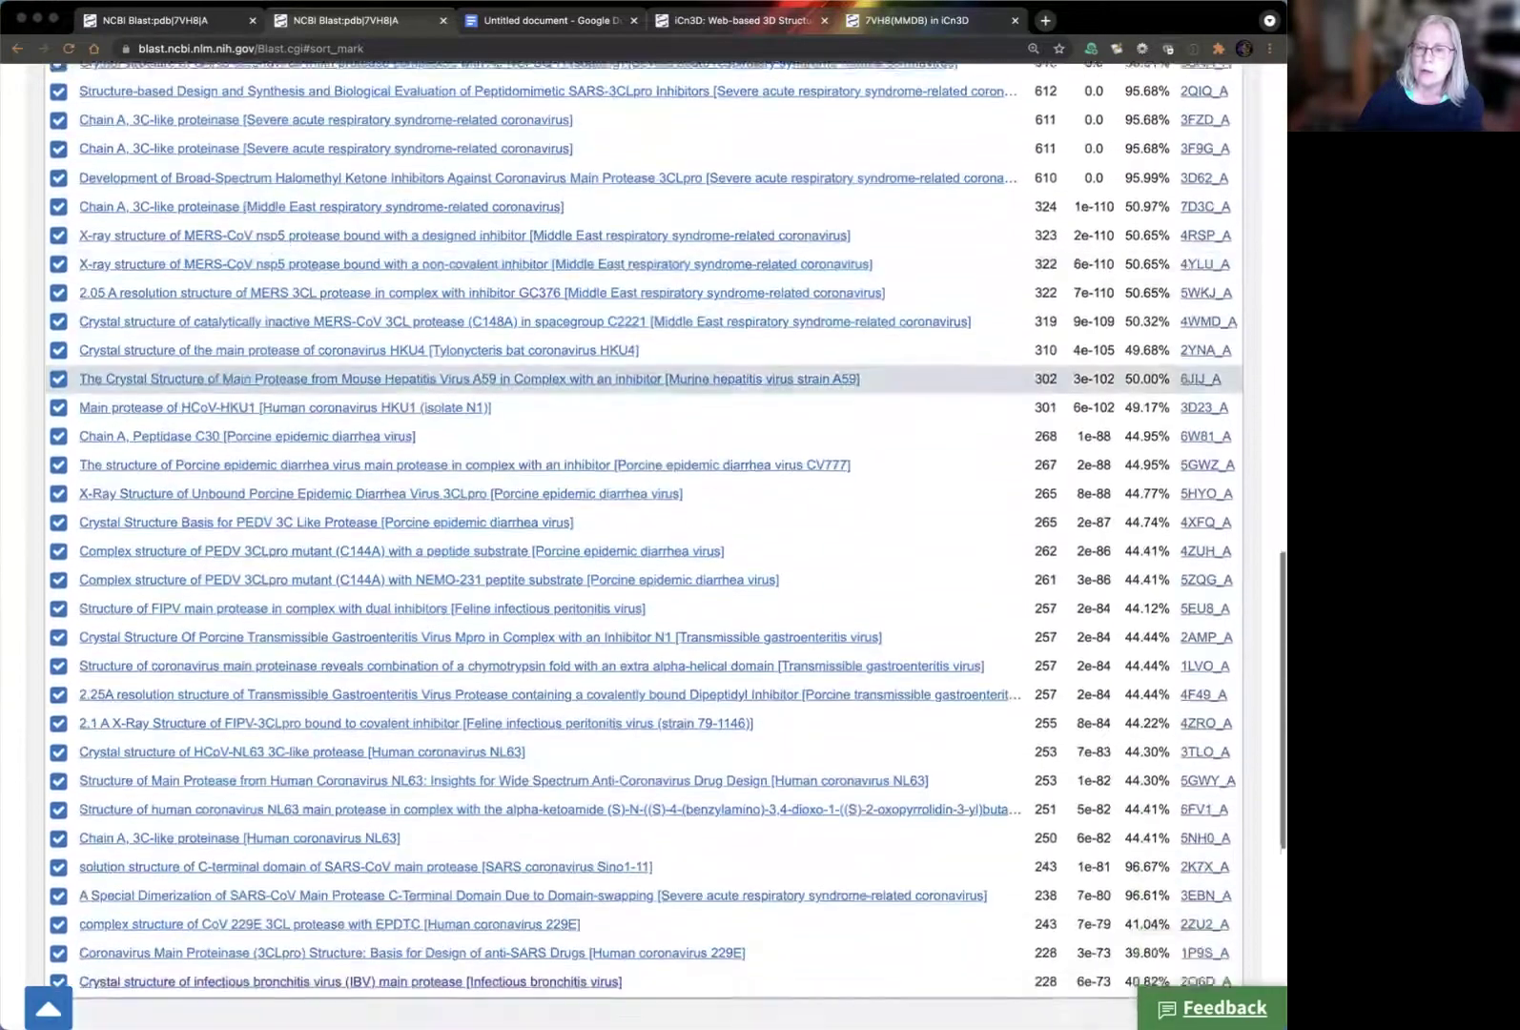
{"action": "scroll", "coordinate": [643, 438], "scroll_direction": "down", "scroll_amount": 3}
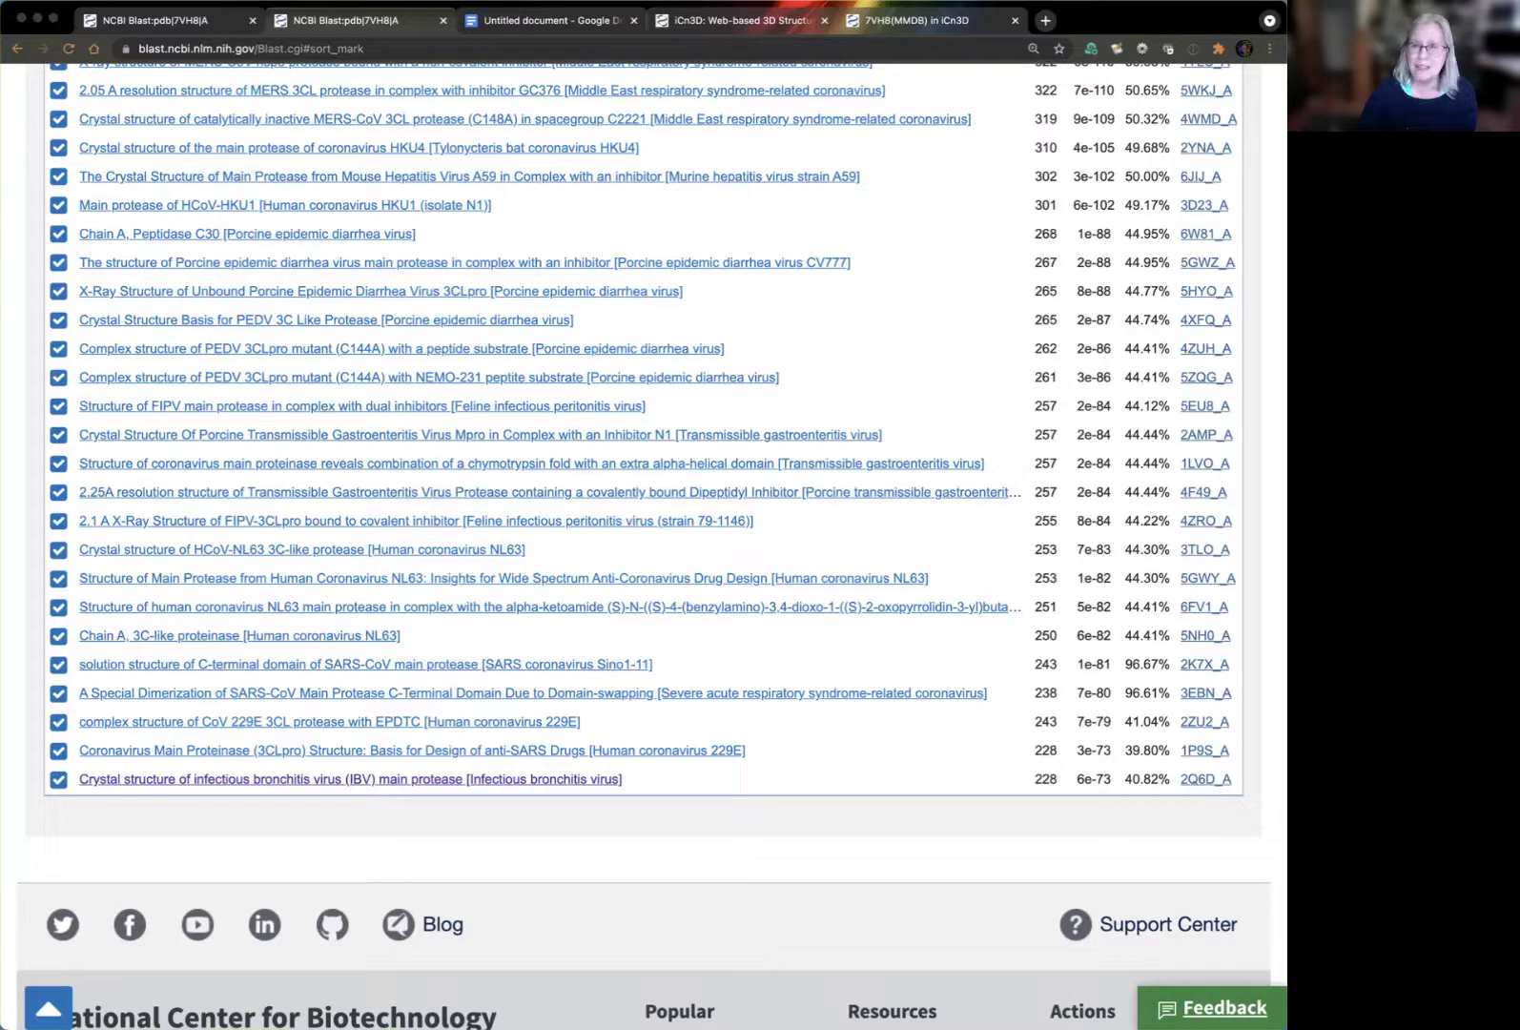
{"action": "scroll", "coordinate": [643, 544], "scroll_direction": "up", "scroll_amount": 1}
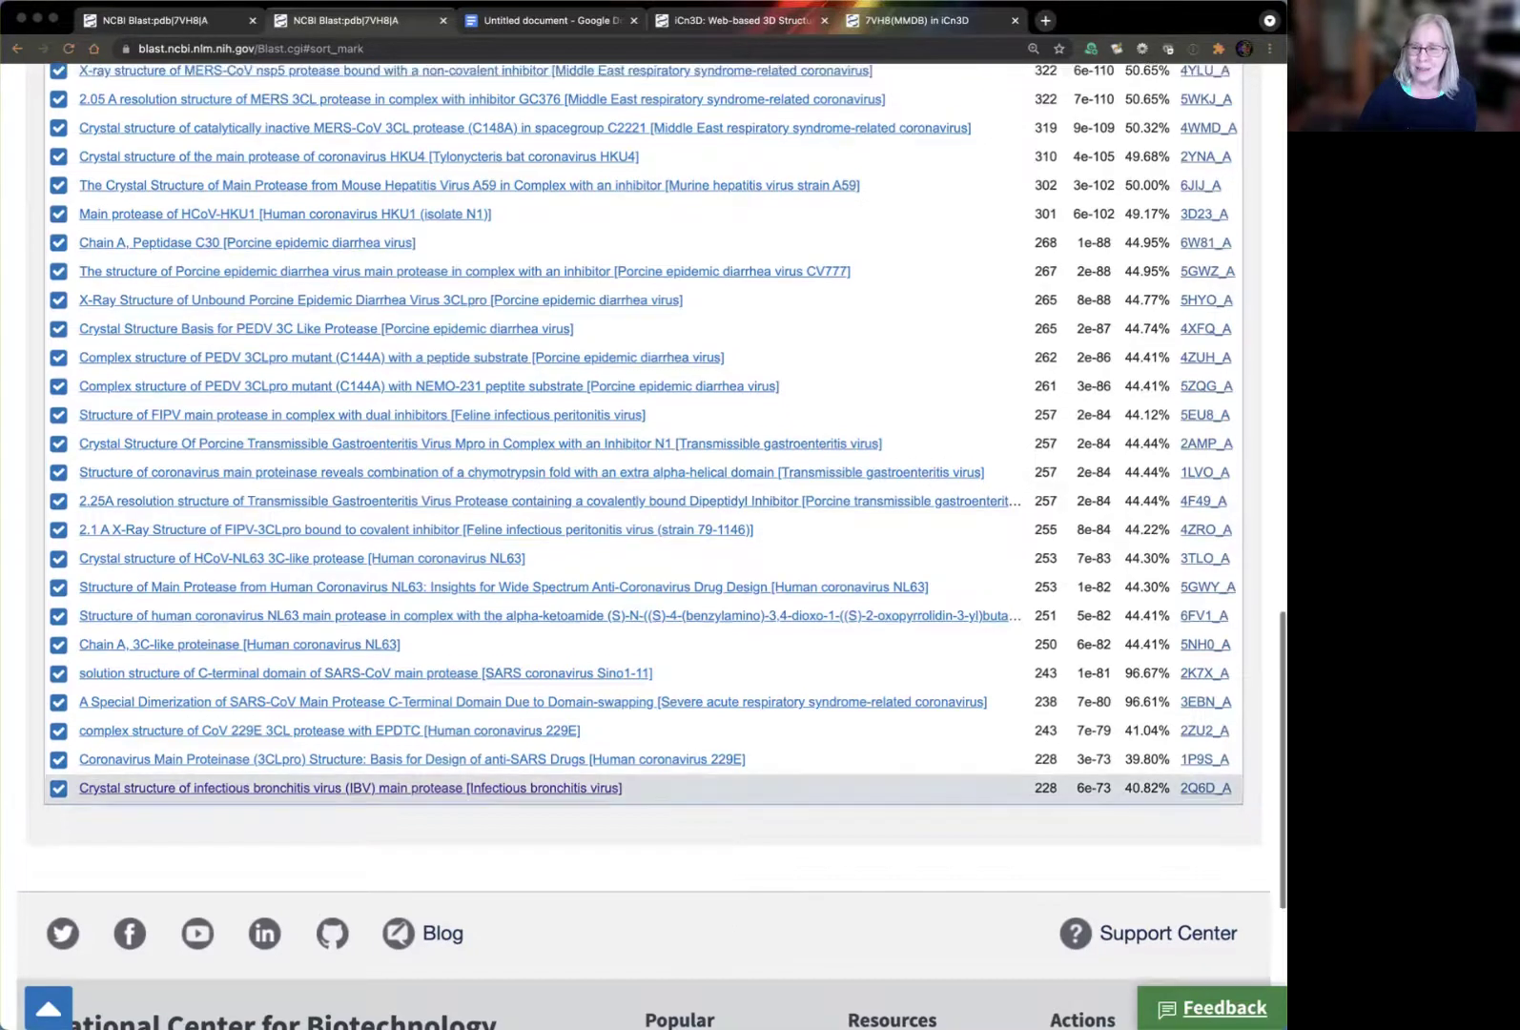
{"action": "scroll", "coordinate": [1041, 821], "scroll_direction": "up", "scroll_amount": 5}
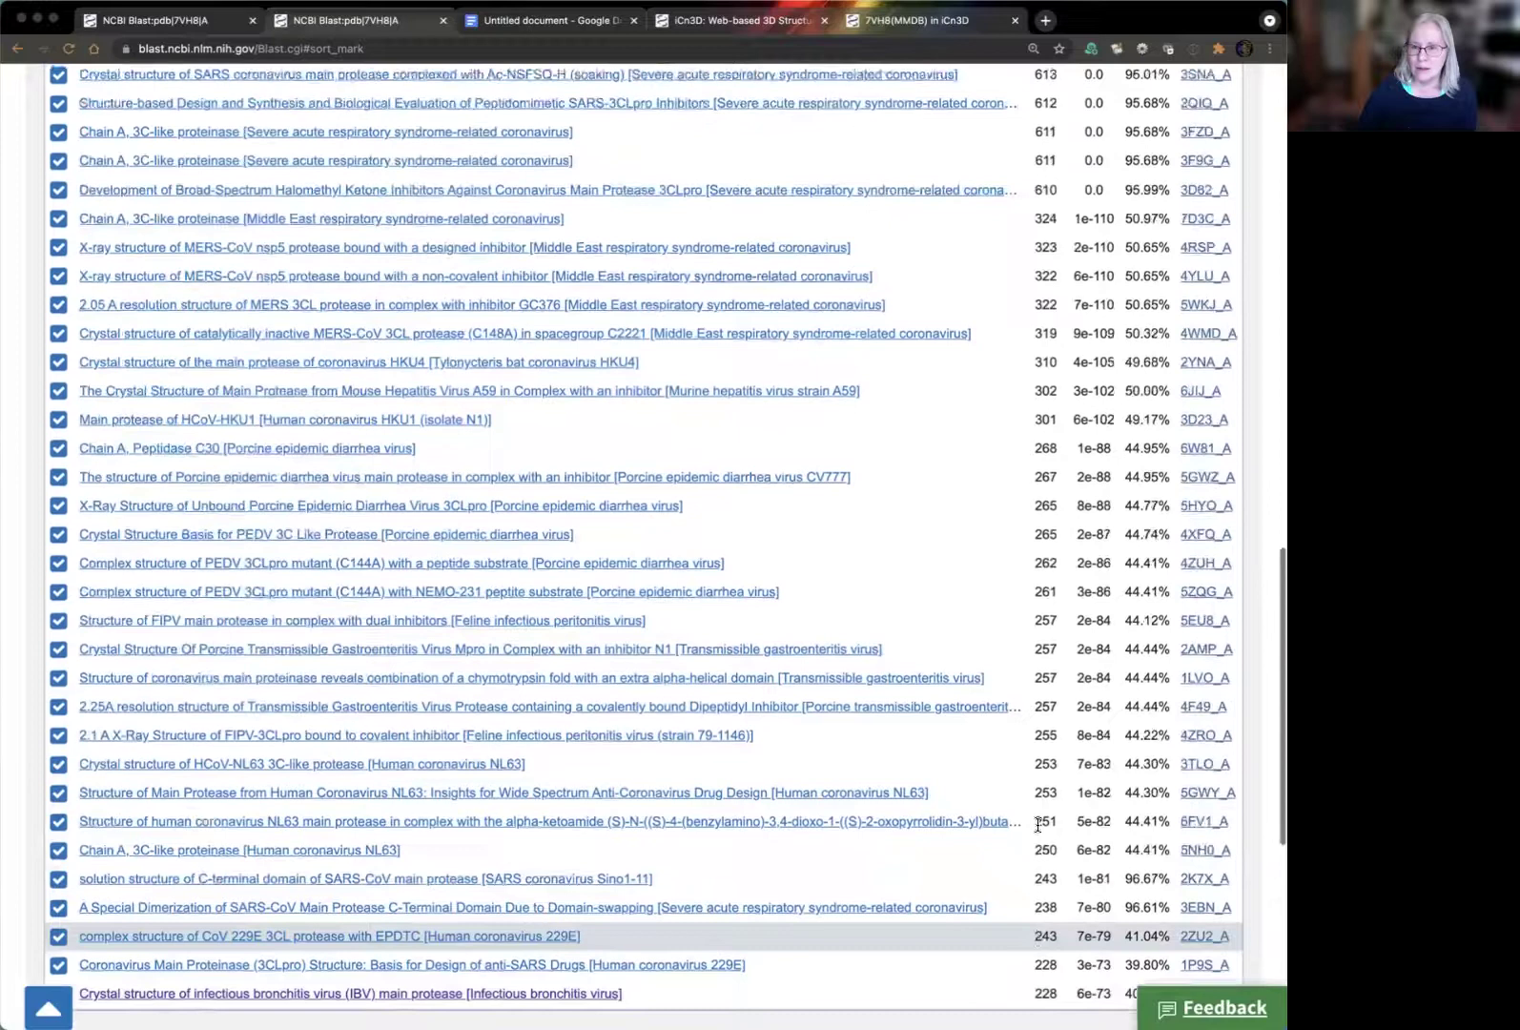
{"action": "scroll", "coordinate": [1037, 826], "scroll_direction": "up", "scroll_amount": 8}
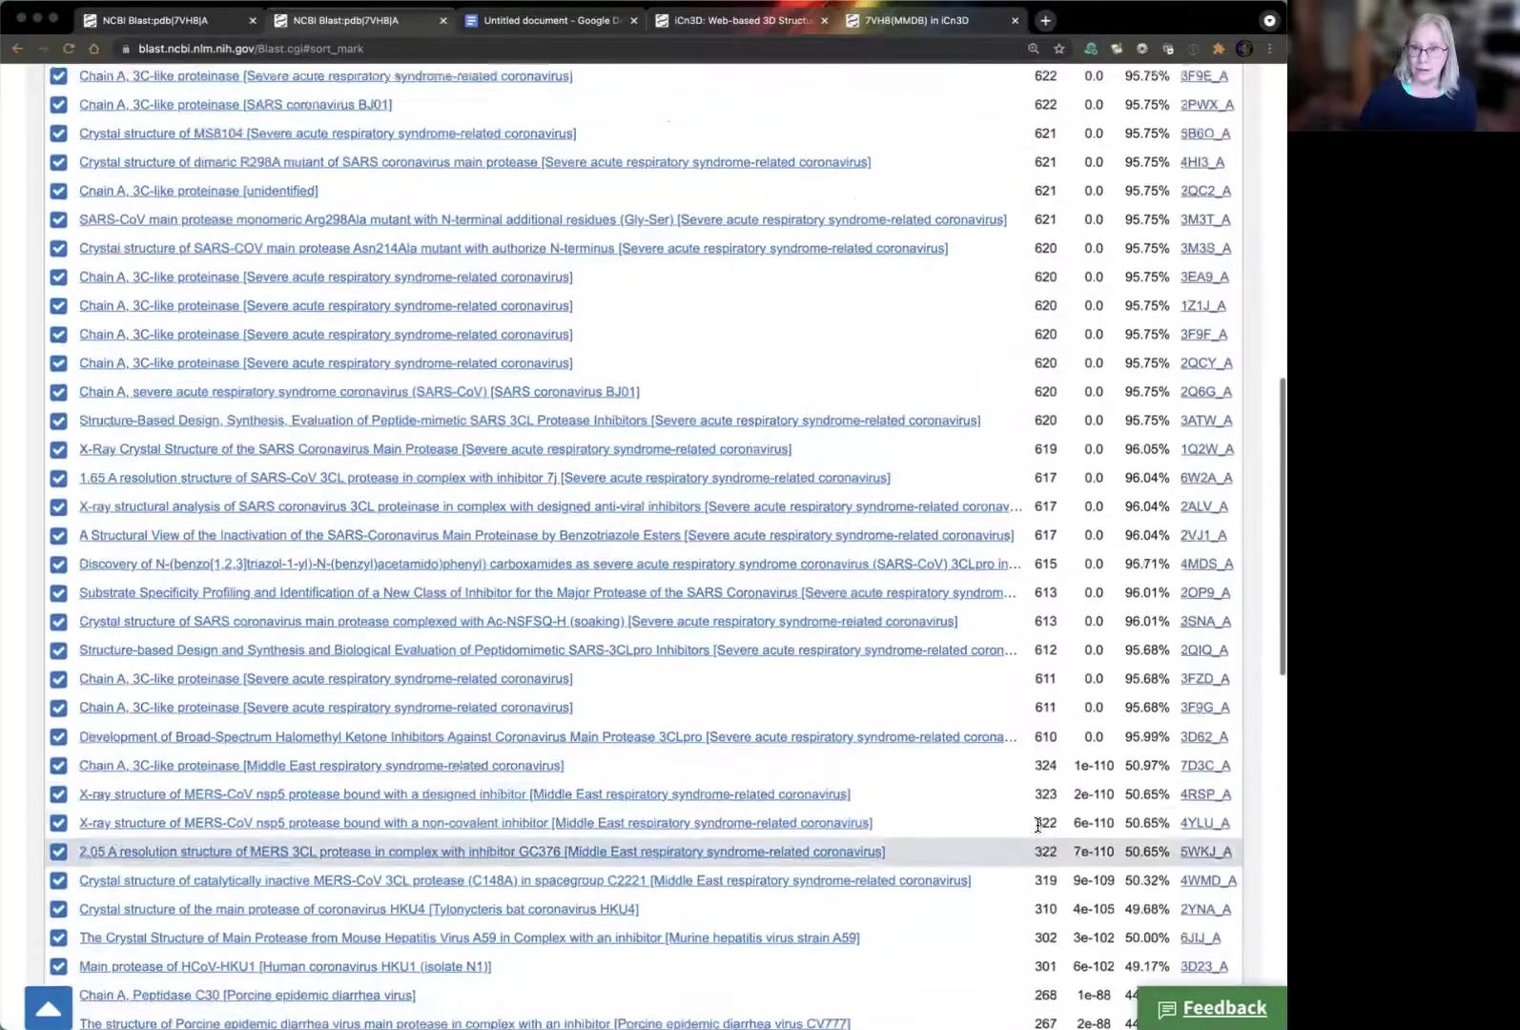
{"action": "scroll", "coordinate": [1037, 826], "scroll_direction": "up", "scroll_amount": 5}
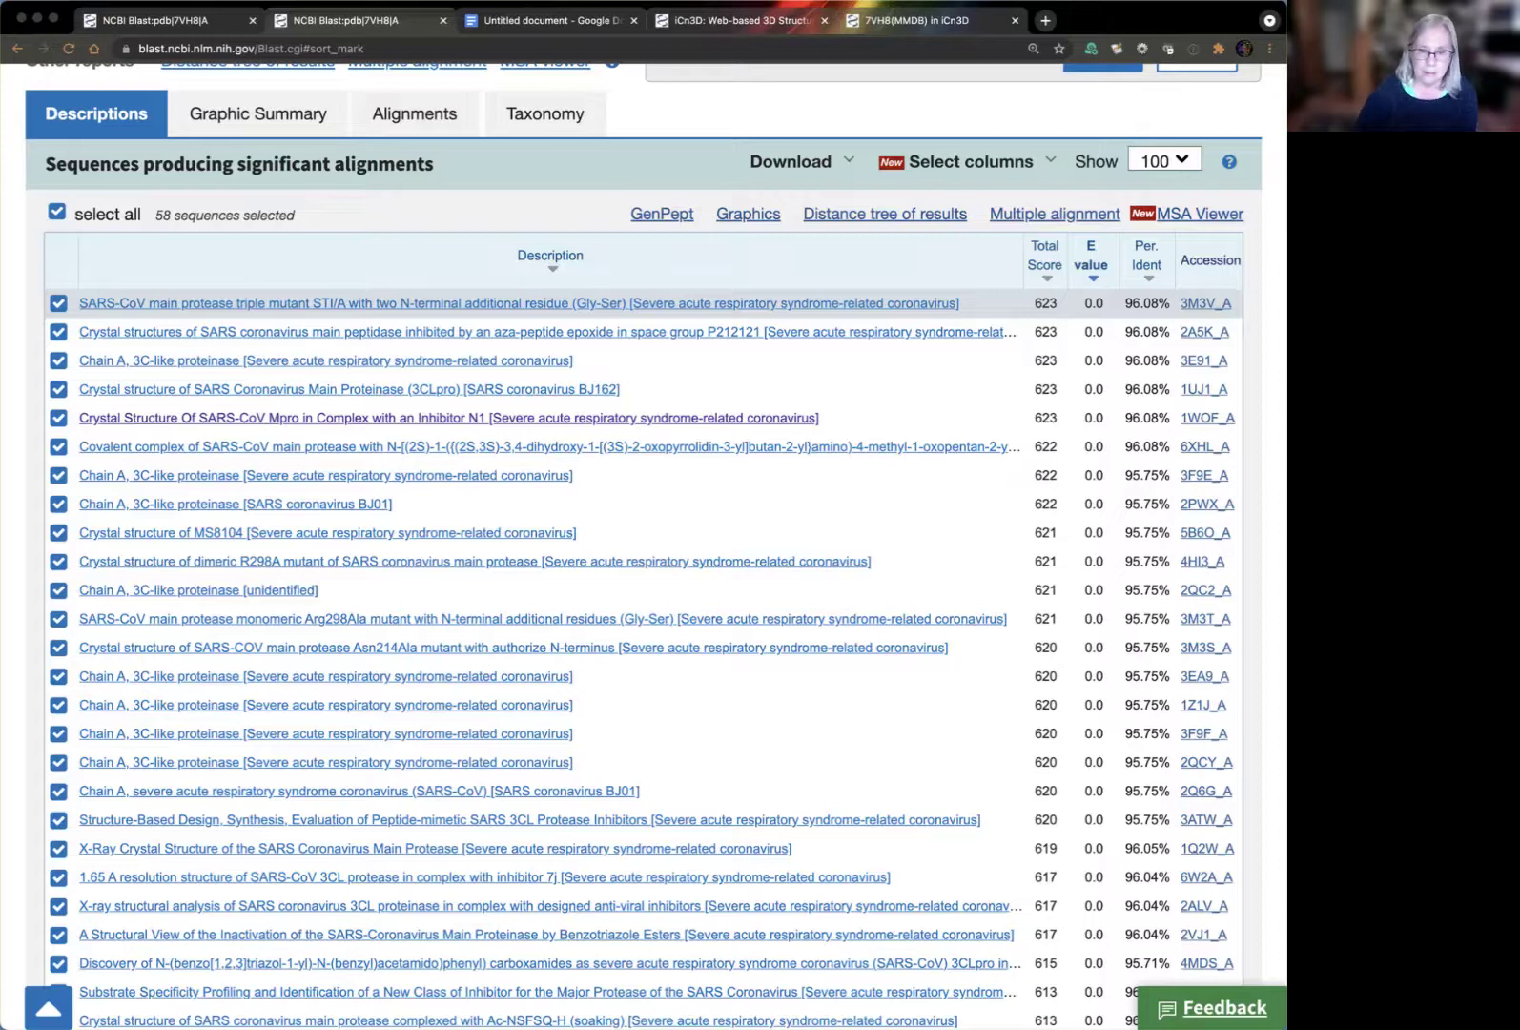
Sort the table of significant alignments by description again
{"action": "left_click", "coordinate": [204, 261]}
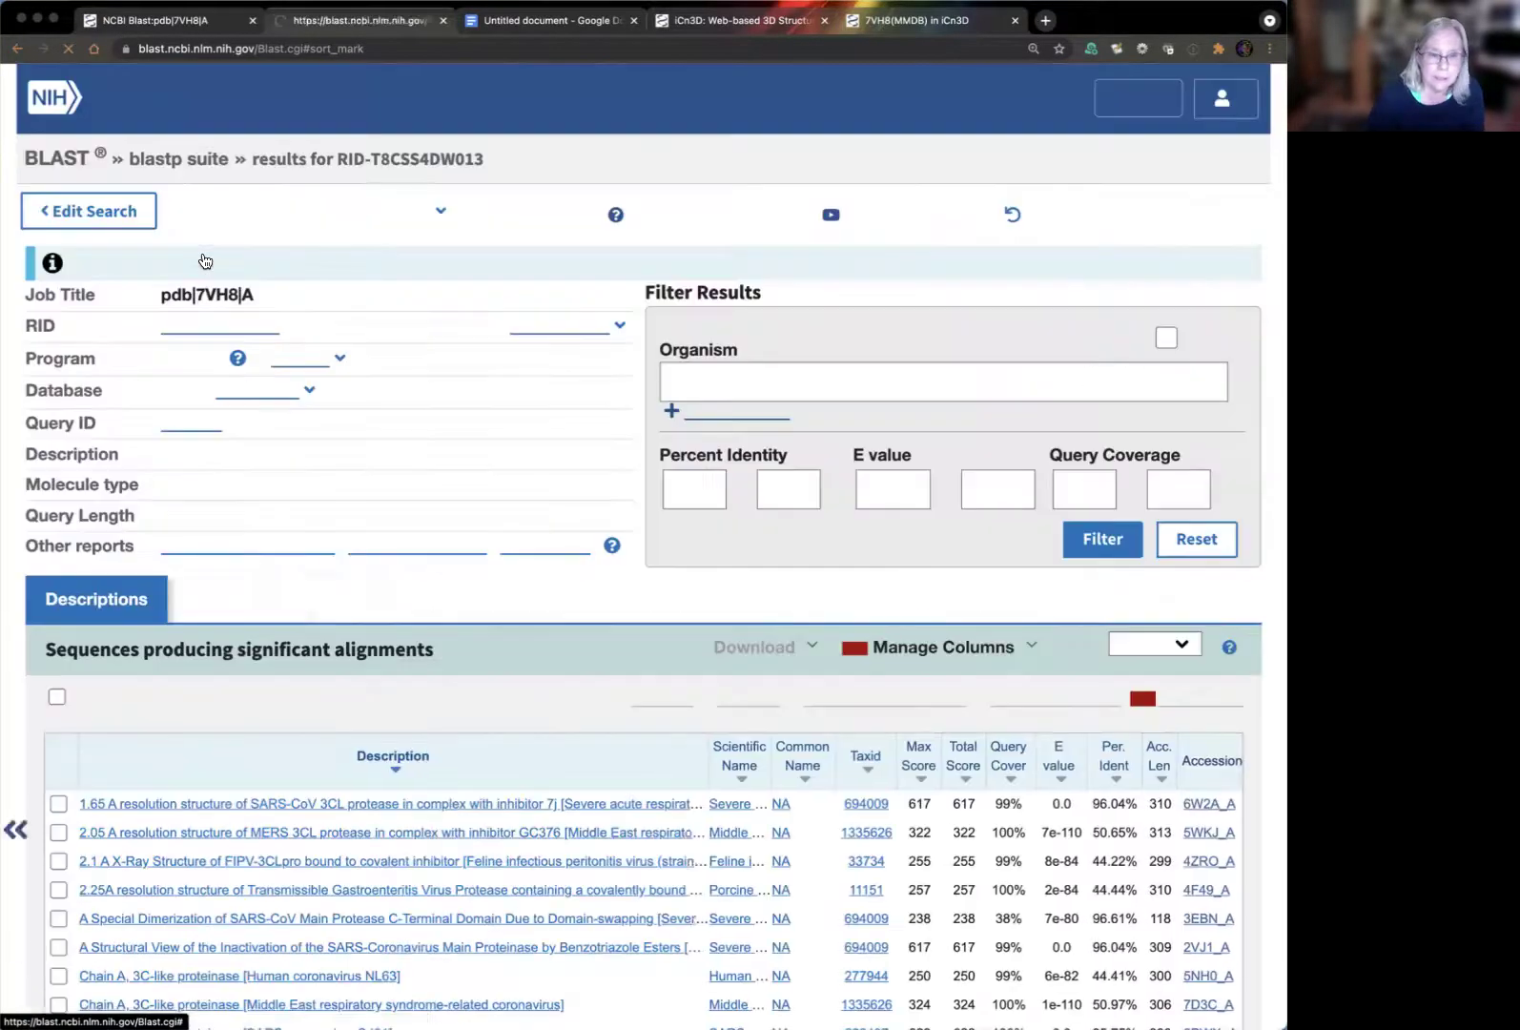
{"action": "scroll", "coordinate": [286, 248], "scroll_direction": "up", "scroll_amount": 3}
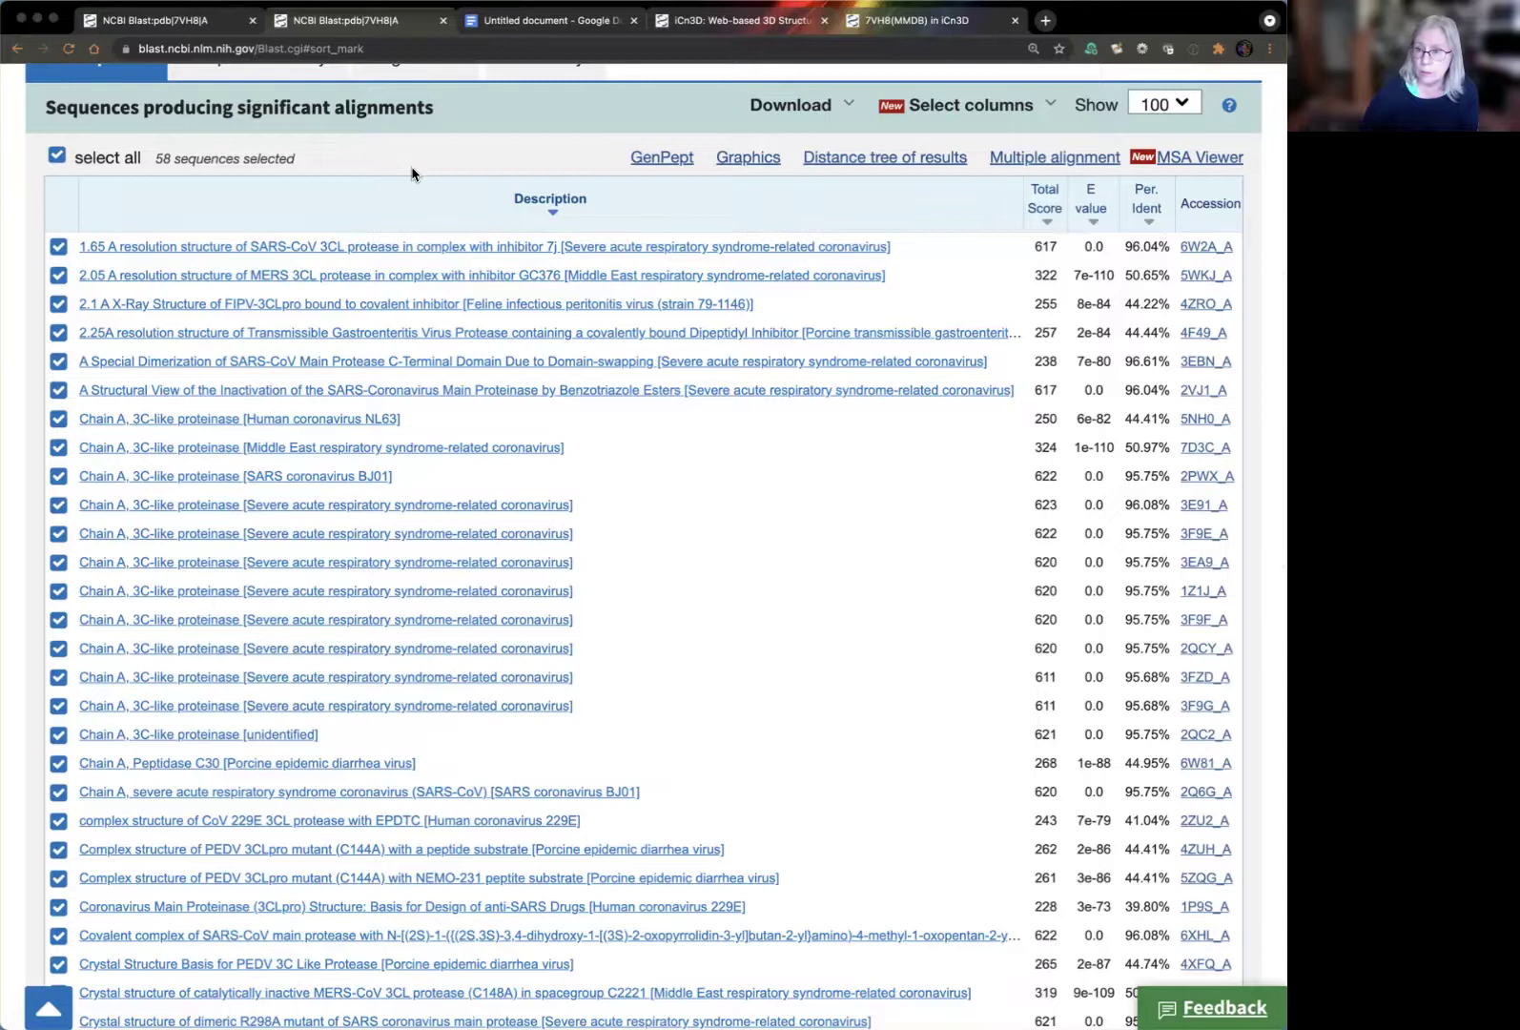
{"action": "scroll", "coordinate": [448, 157], "scroll_direction": "up", "scroll_amount": 1}
{"action": "scroll", "coordinate": [449, 158], "scroll_direction": "up", "scroll_amount": 1}
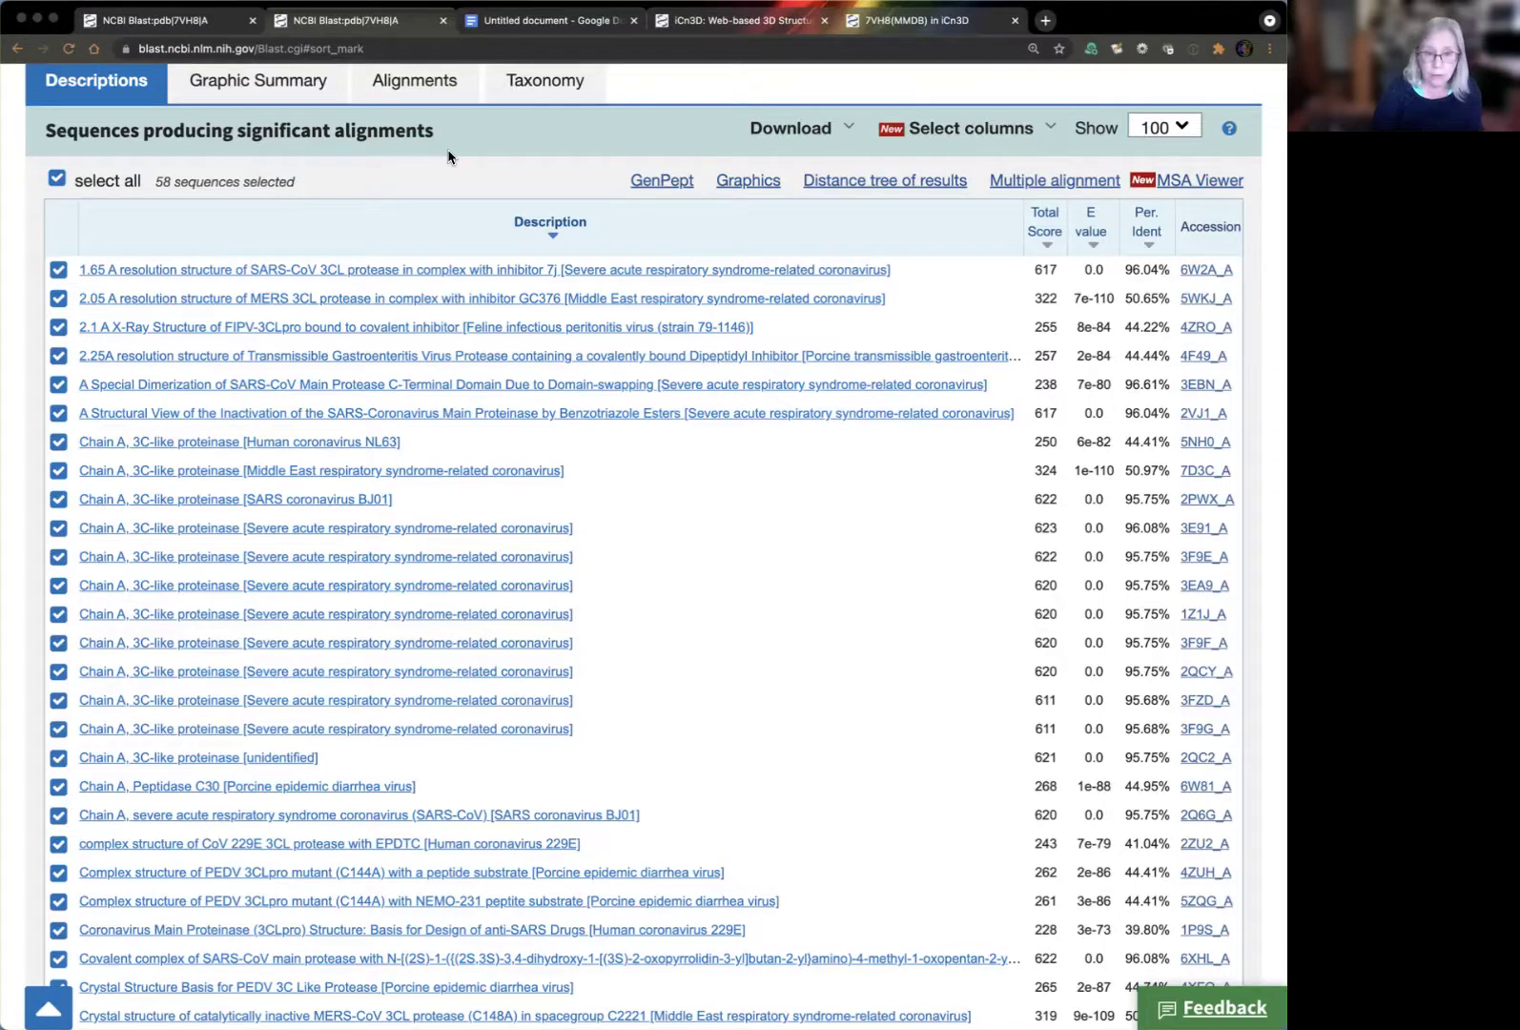
Search the results page for "inhibitor" and examine which structure descriptions in the hit table mention it
{"action": "key", "text": "super+f"}
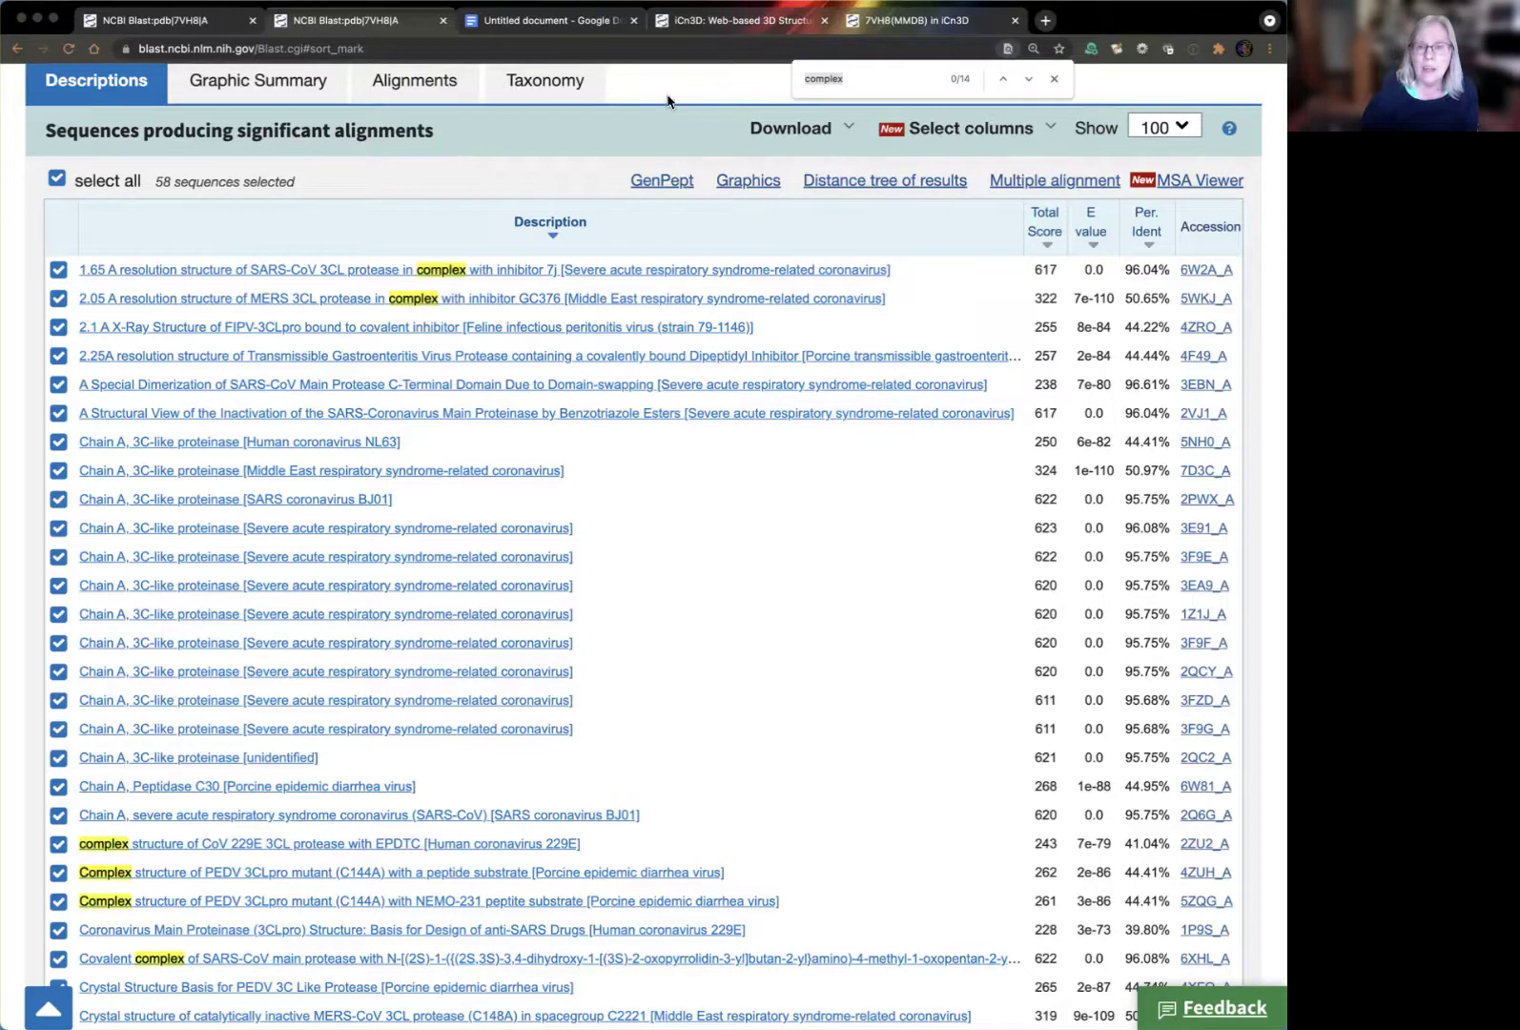
{"action": "type", "text": "inhibitor"}
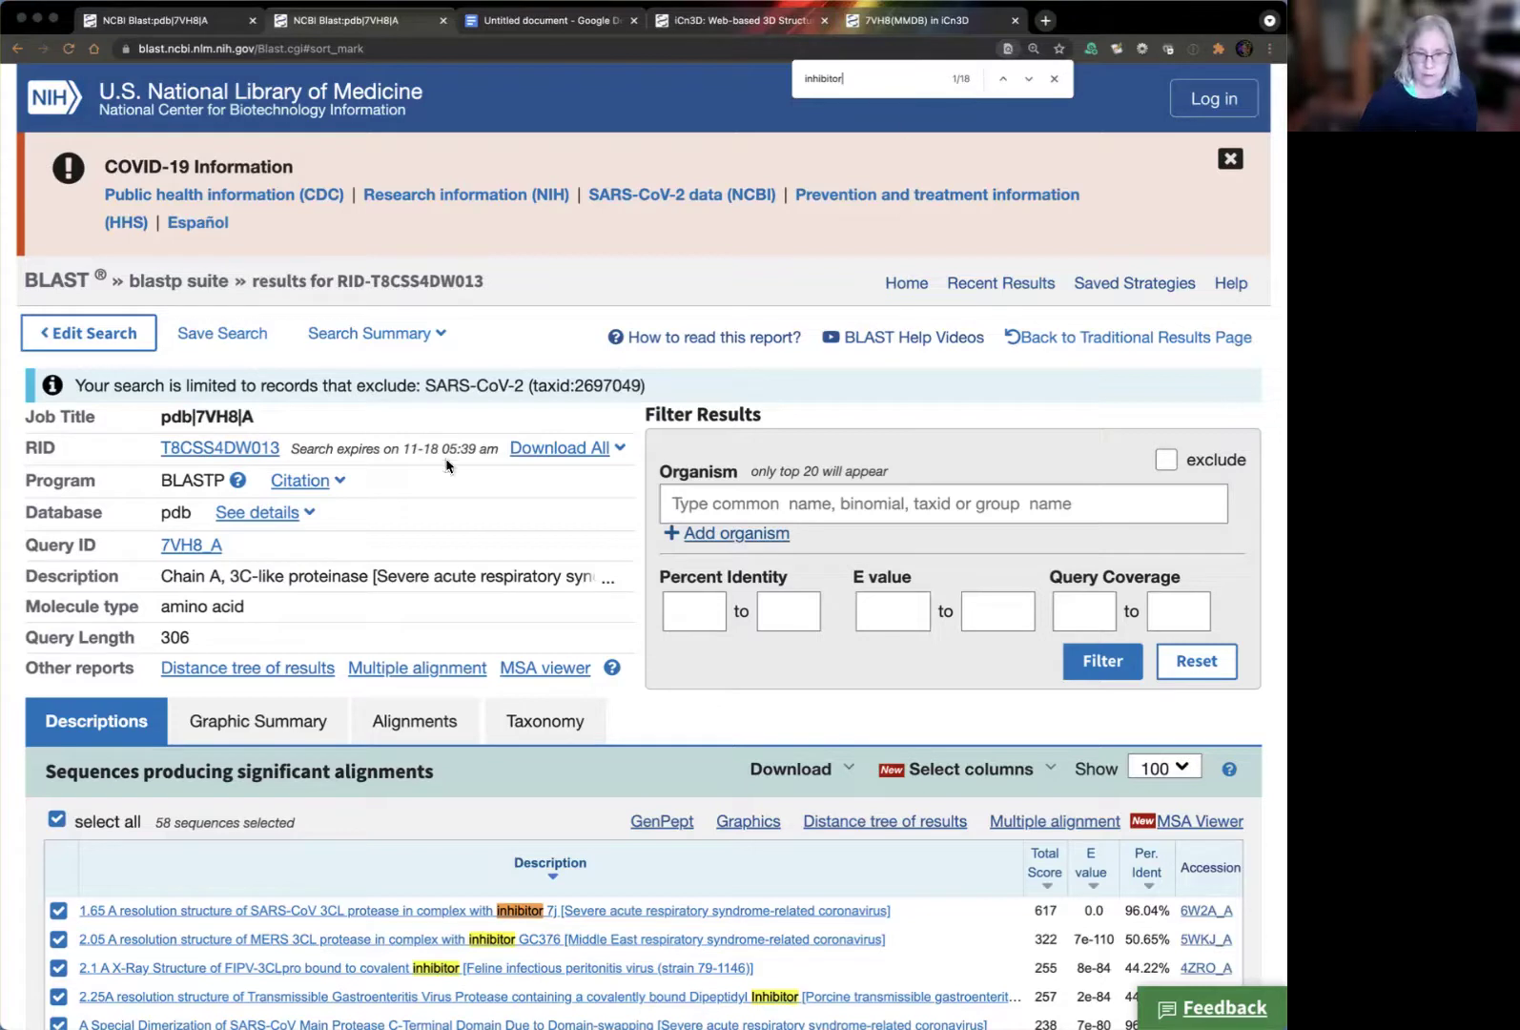
{"action": "scroll", "coordinate": [647, 722], "scroll_direction": "down", "scroll_amount": 1}
{"action": "scroll", "coordinate": [780, 836], "scroll_direction": "down", "scroll_amount": 7}
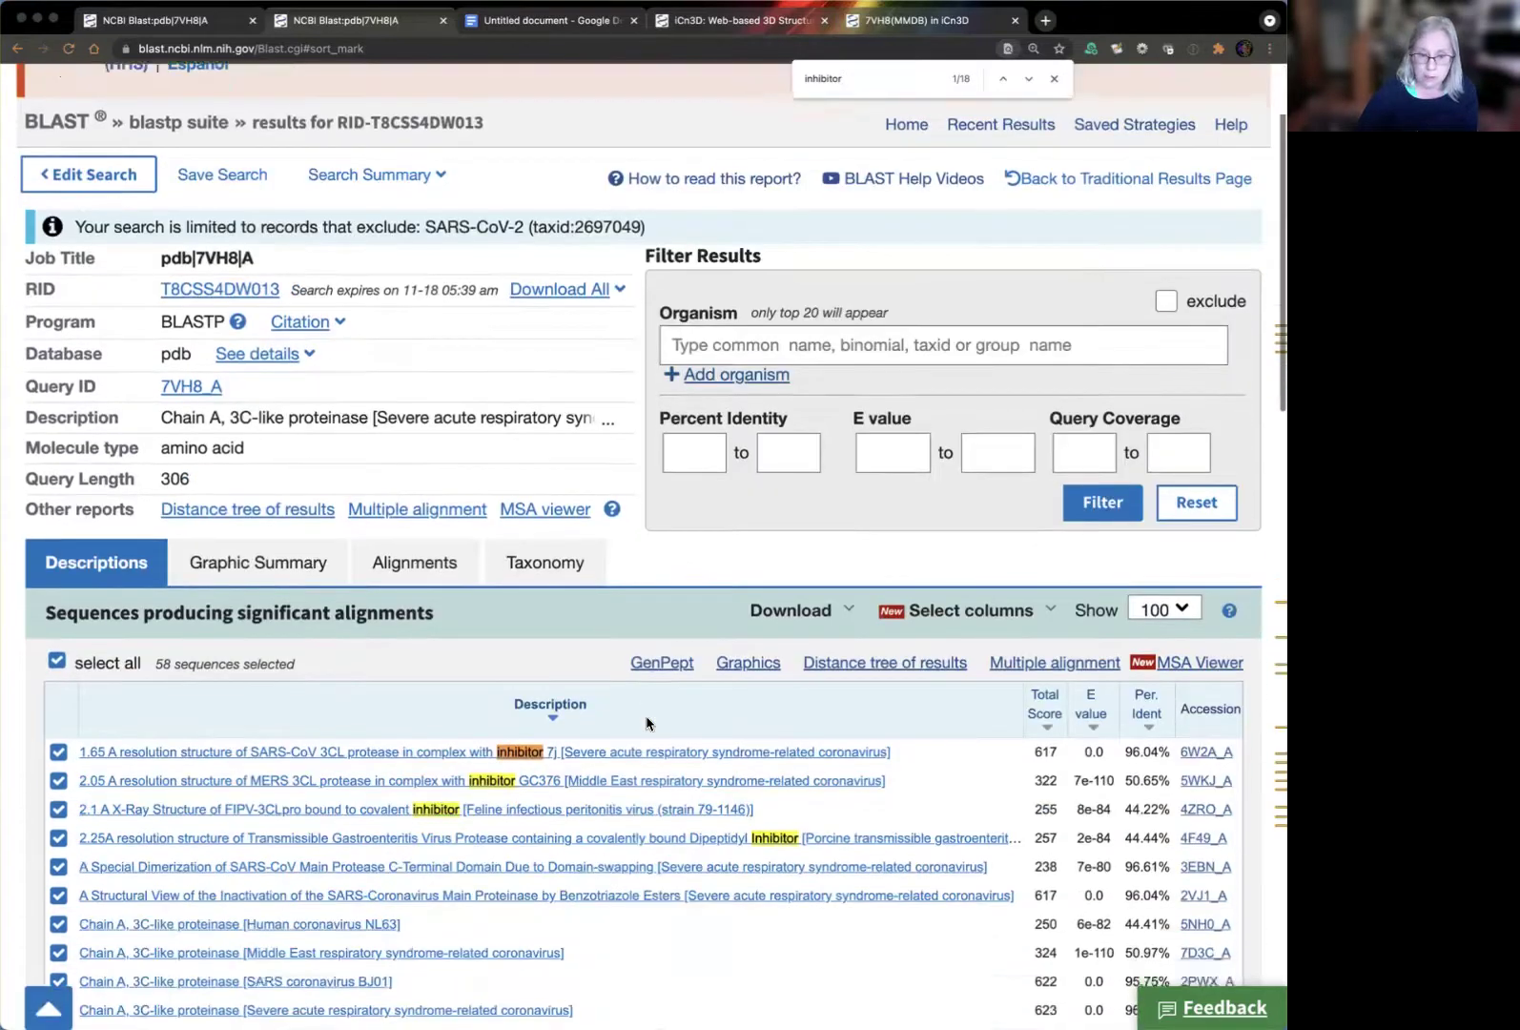
{"action": "scroll", "coordinate": [780, 836], "scroll_direction": "down", "scroll_amount": 3}
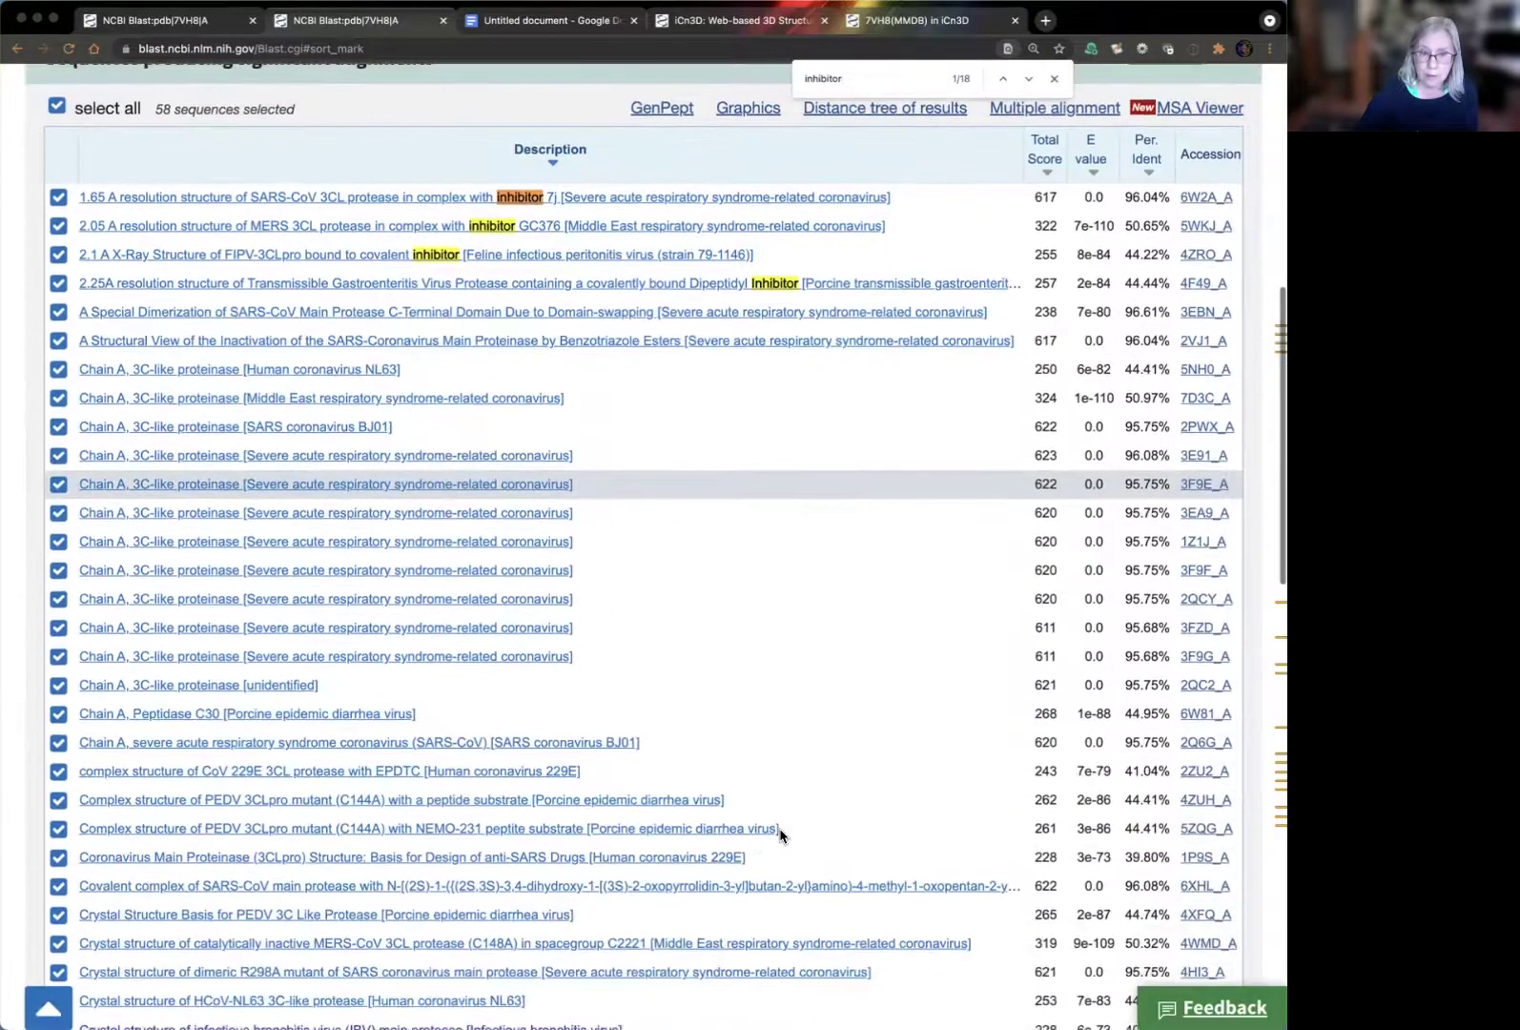
{"action": "scroll", "coordinate": [780, 837], "scroll_direction": "down", "scroll_amount": 6}
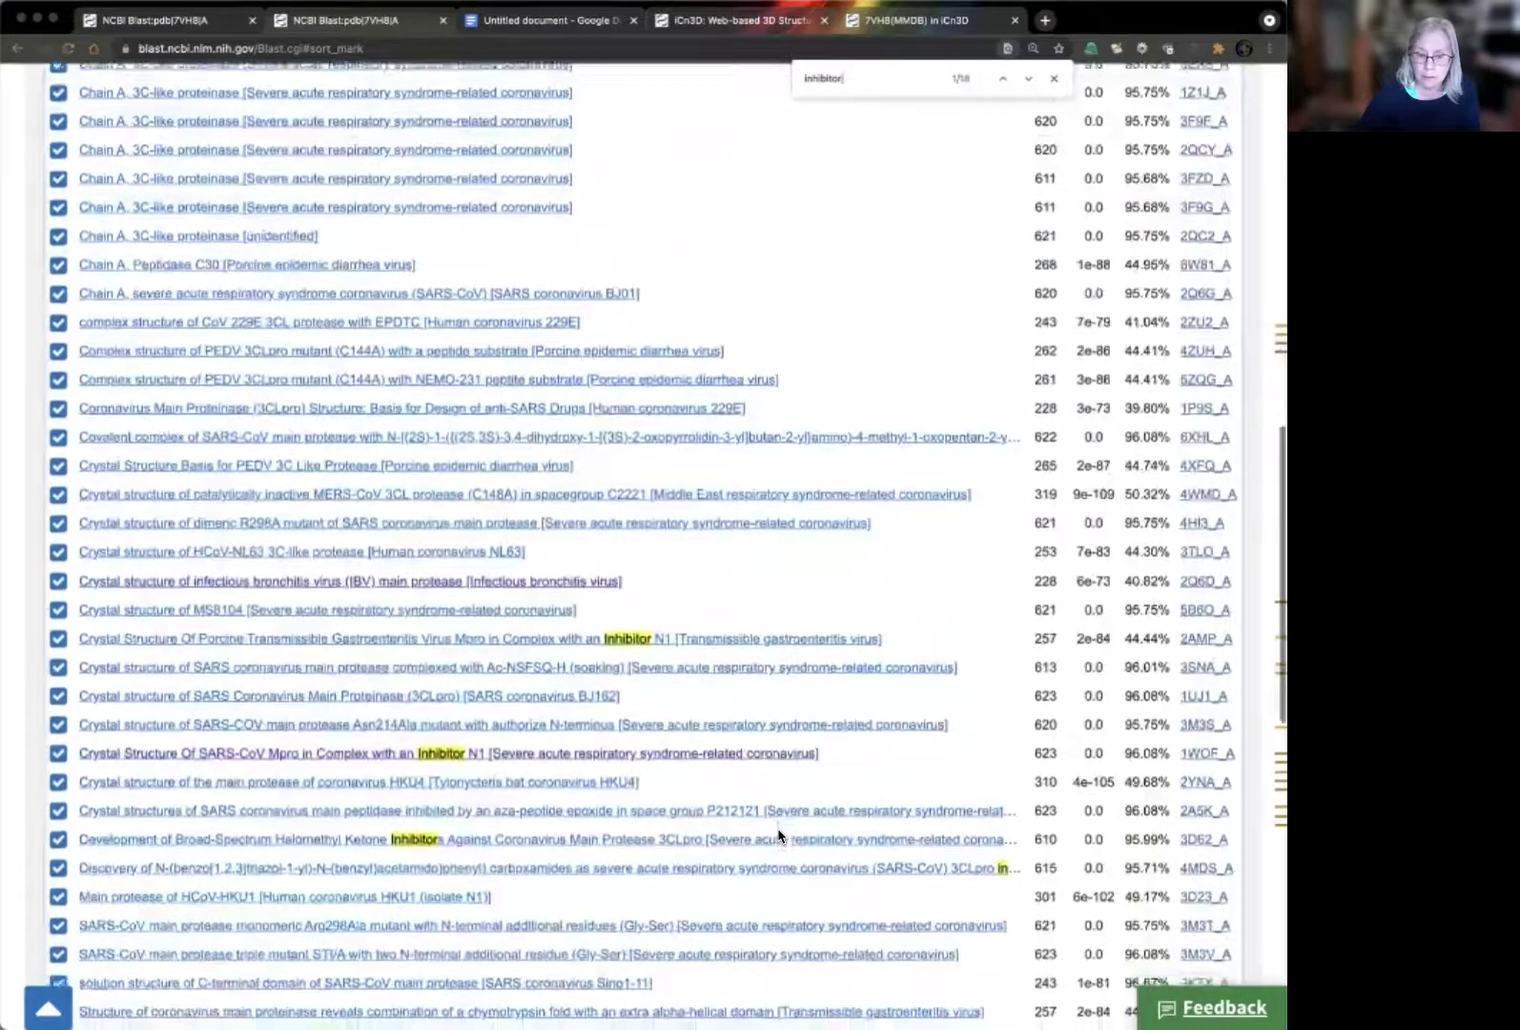
{"action": "scroll", "coordinate": [780, 836], "scroll_direction": "down", "scroll_amount": 3}
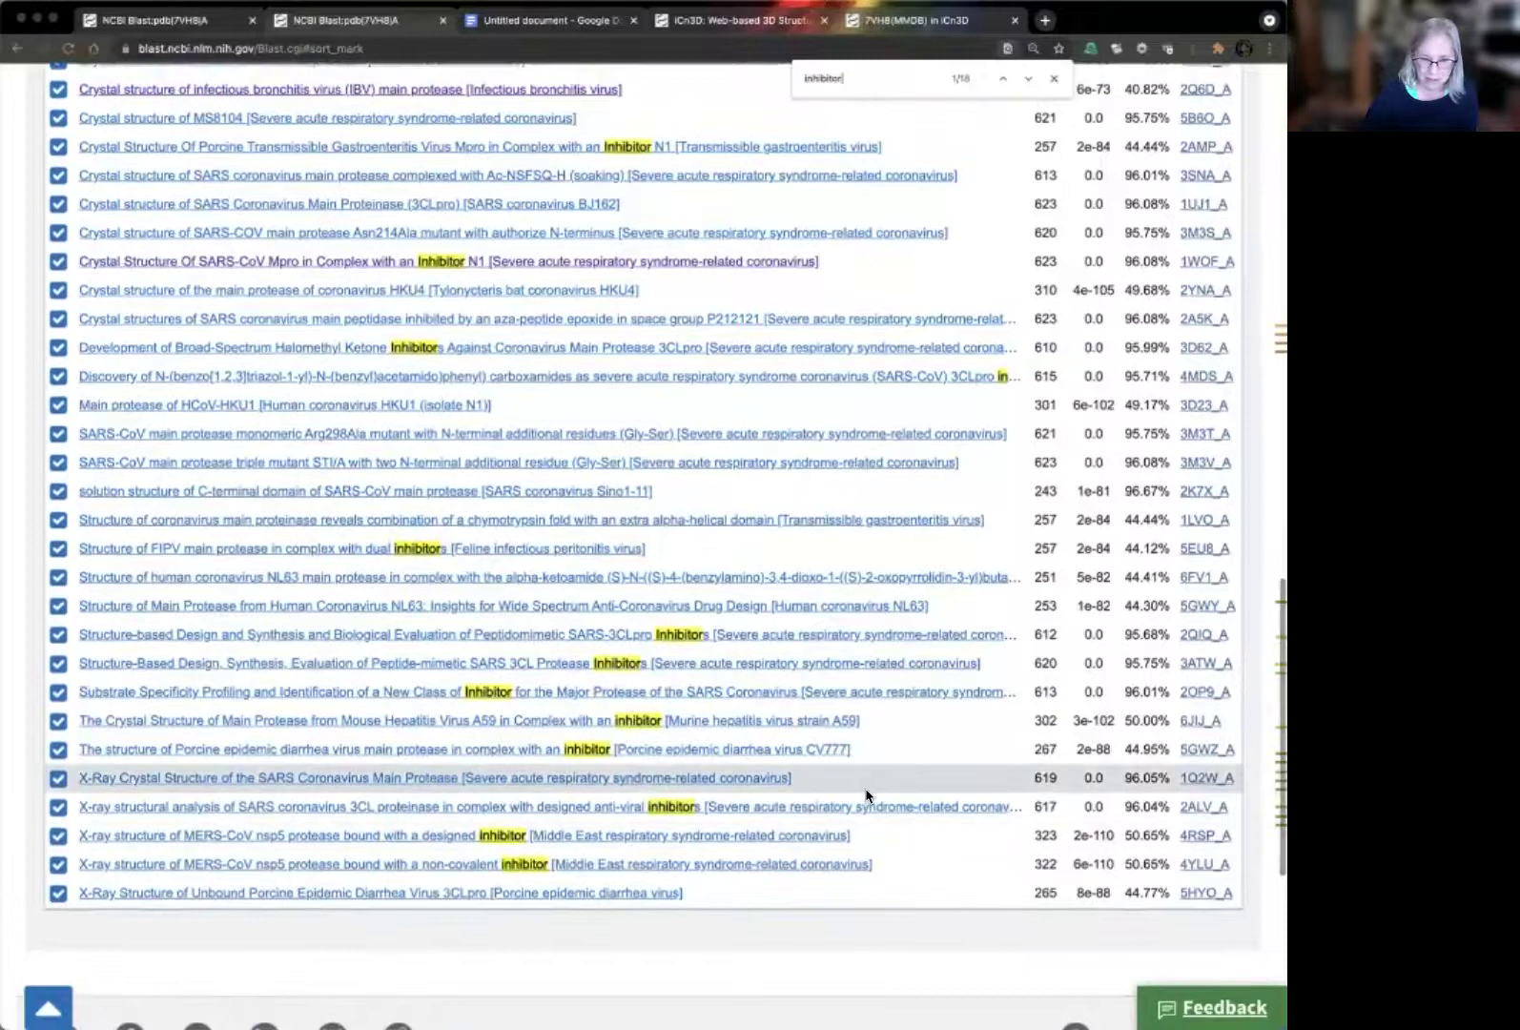
Search the results page for "bound" and examine which structure descriptions in the hit table contain it
{"action": "scroll", "coordinate": [865, 797], "scroll_direction": "up", "scroll_amount": 1}
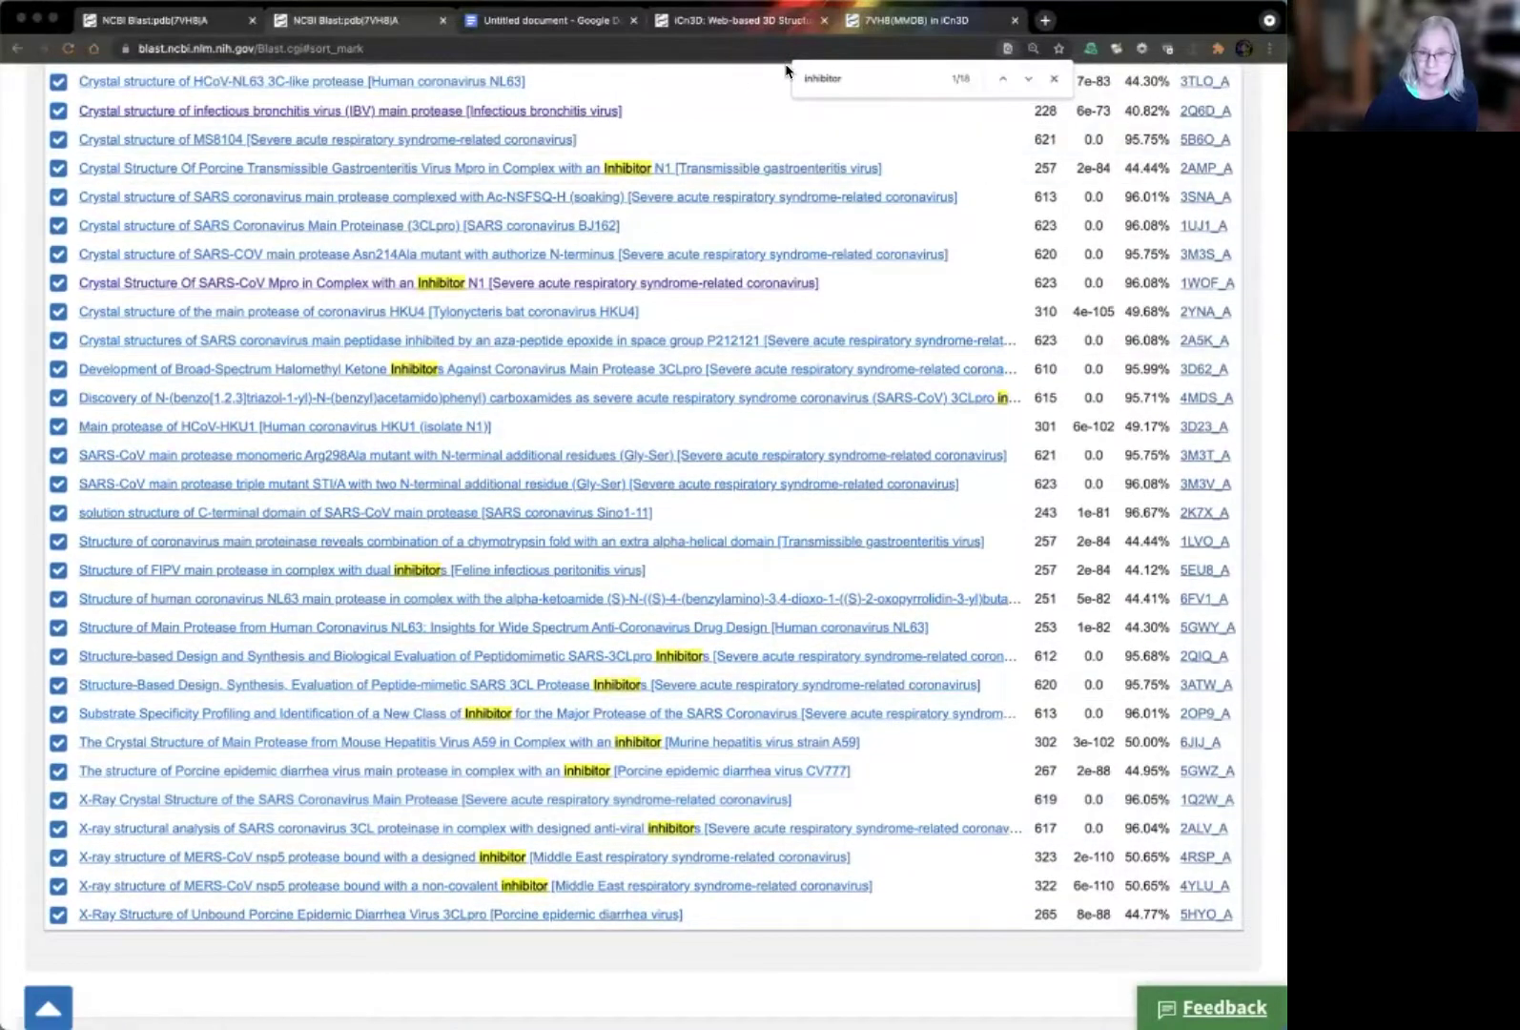
{"action": "double_click", "coordinate": [820, 79]}
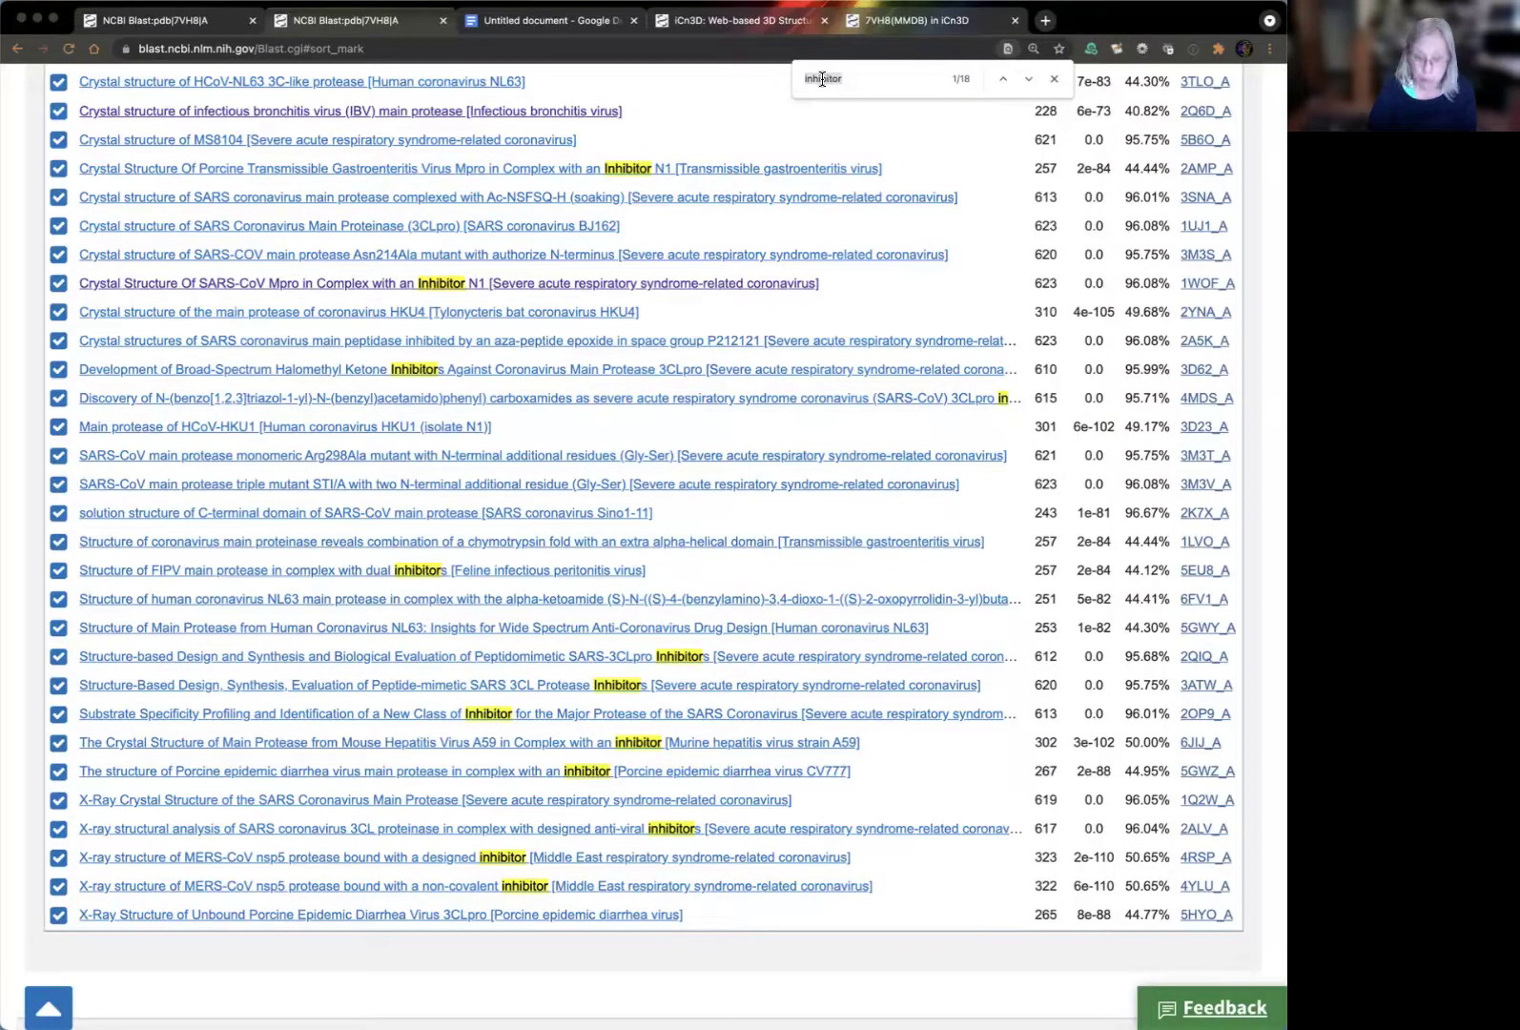
{"action": "type", "text": "bound"}
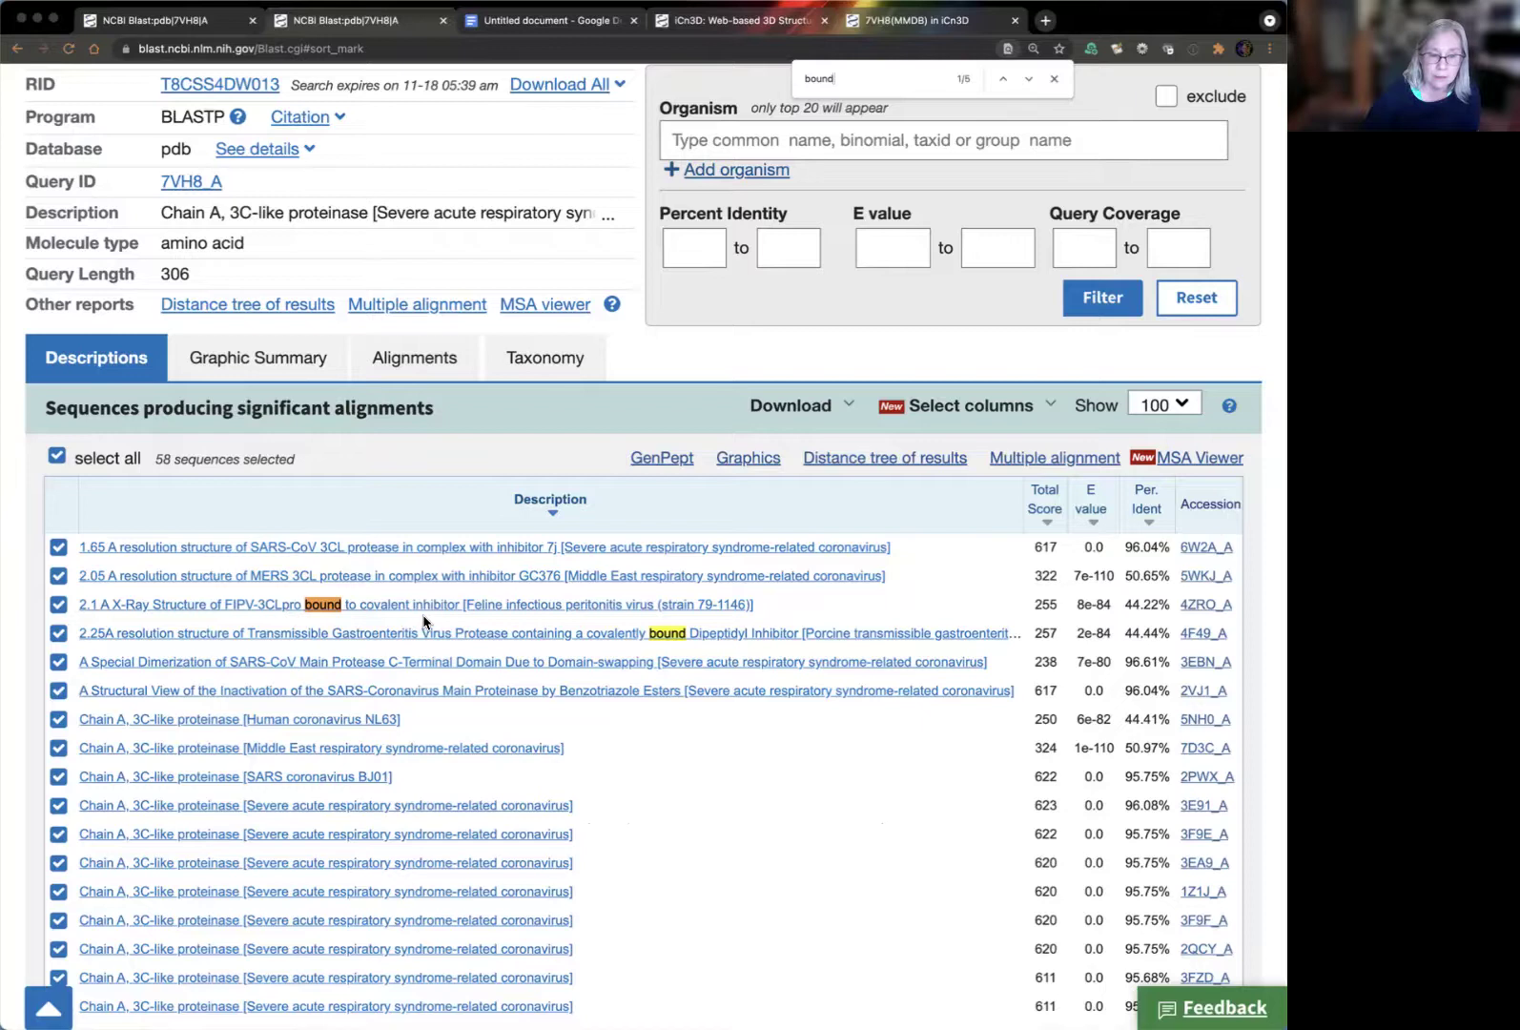
{"action": "scroll", "coordinate": [768, 799], "scroll_direction": "down", "scroll_amount": 2}
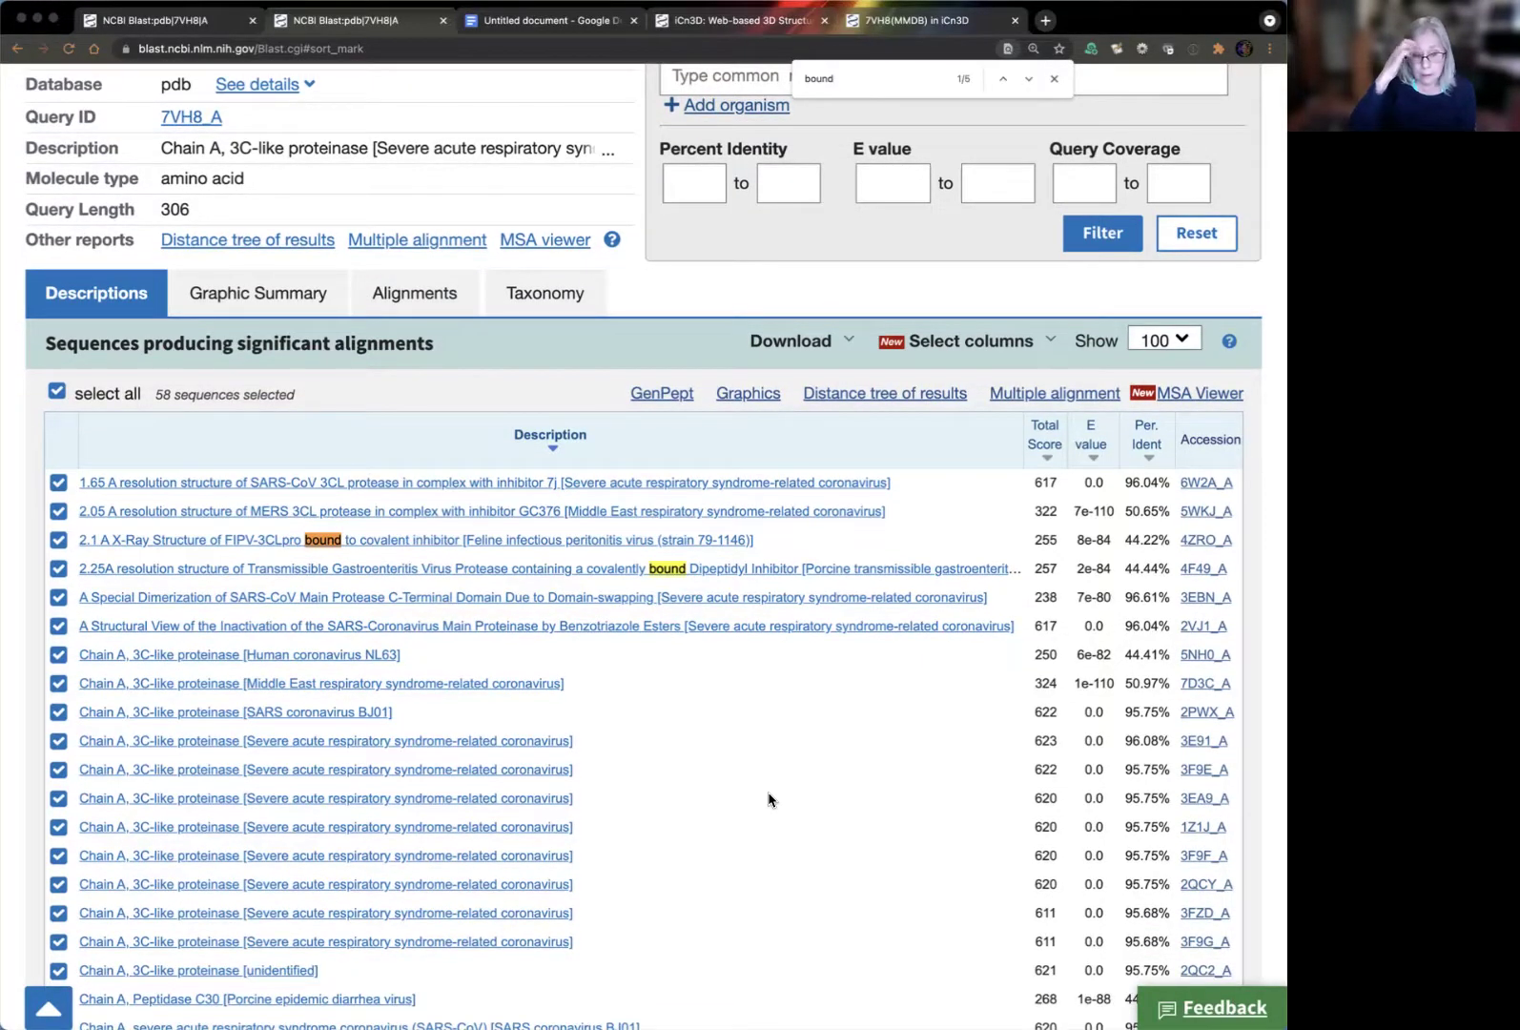
{"action": "scroll", "coordinate": [769, 799], "scroll_direction": "down", "scroll_amount": 1}
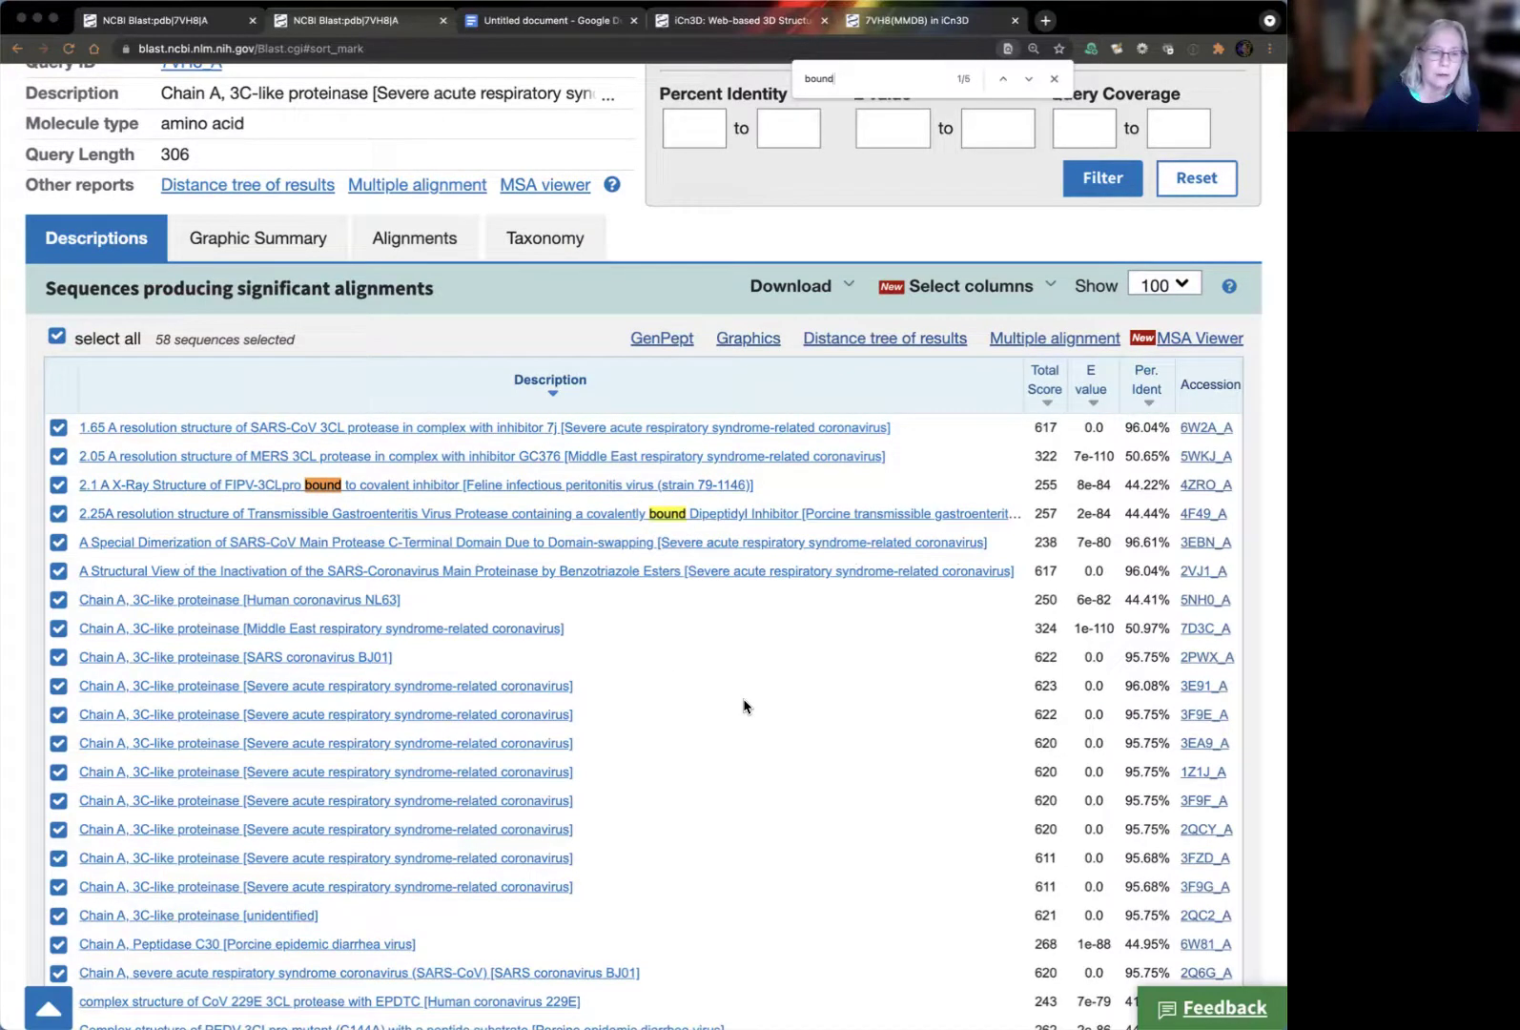
{"action": "scroll", "coordinate": [743, 705], "scroll_direction": "down", "scroll_amount": 2}
{"action": "scroll", "coordinate": [744, 706], "scroll_direction": "down", "scroll_amount": 3}
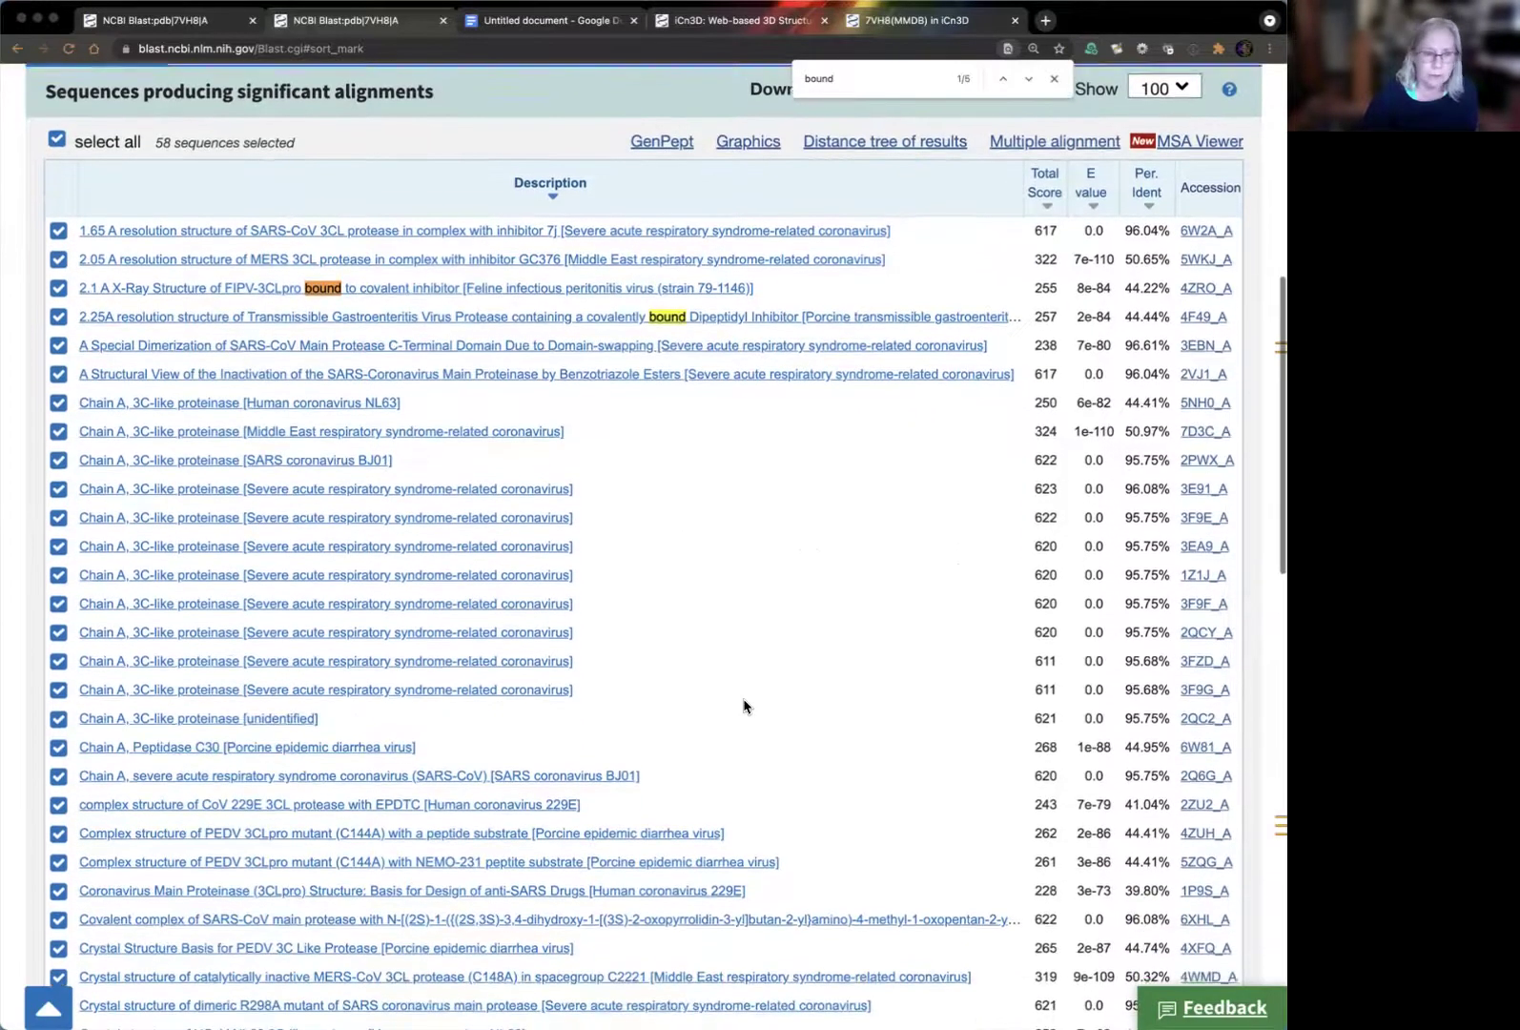
{"action": "scroll", "coordinate": [744, 705], "scroll_direction": "up", "scroll_amount": 5}
{"action": "scroll", "coordinate": [735, 664], "scroll_direction": "up", "scroll_amount": 3}
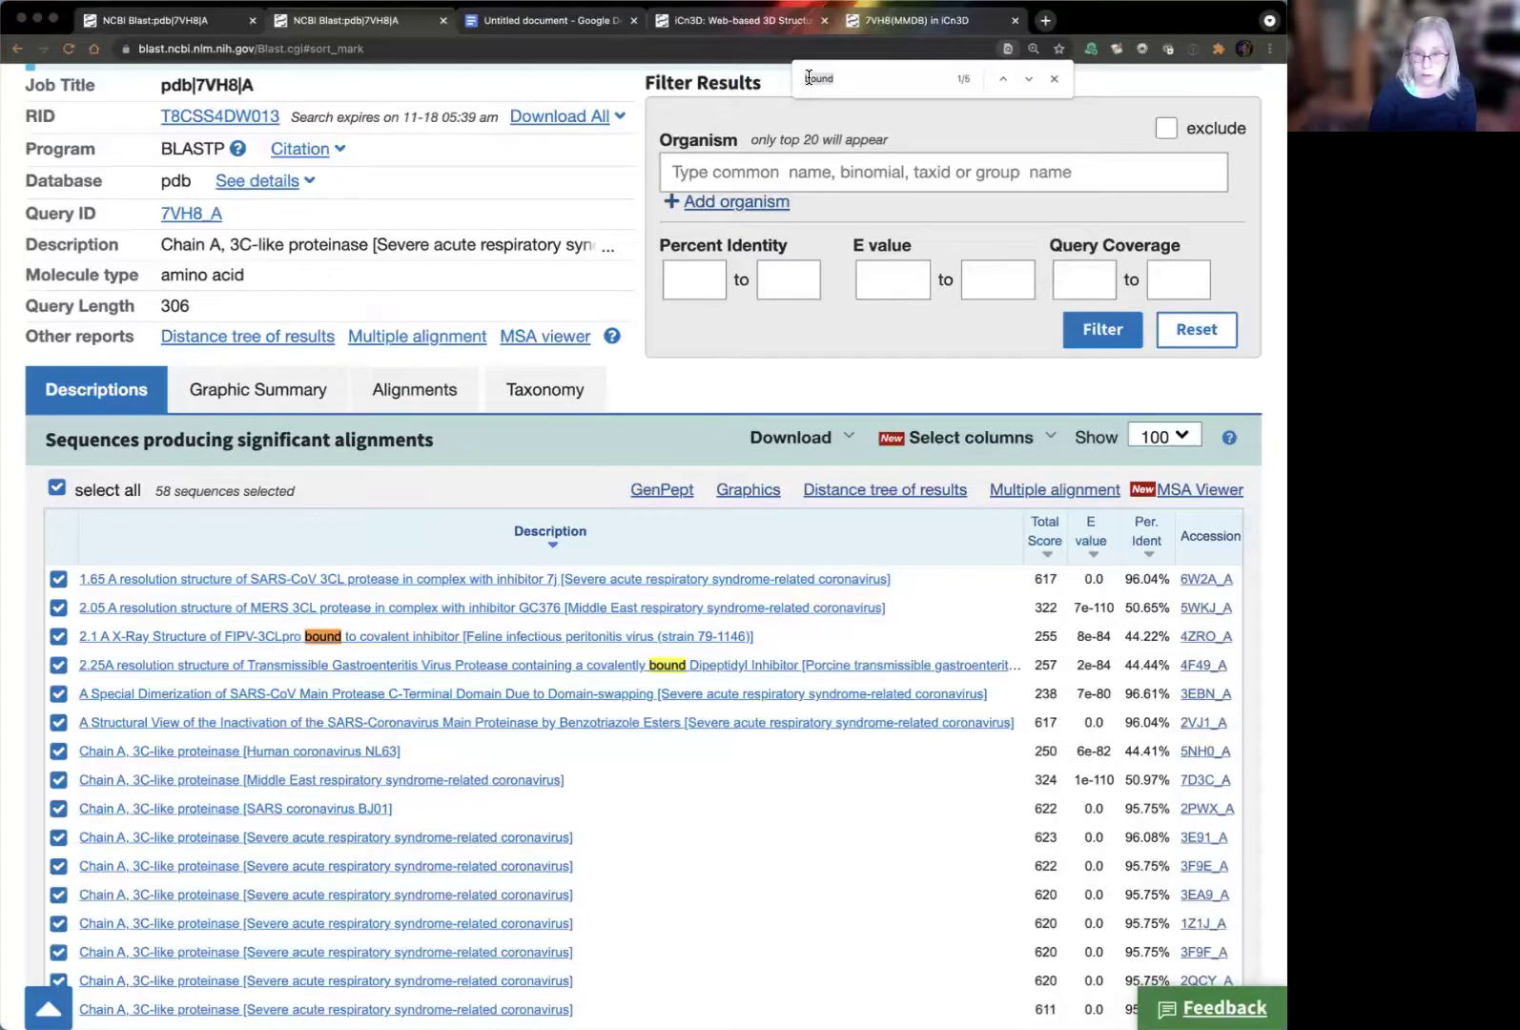
Search the results page for "with" and examine which descriptions mention a complex with a ligand, substrate or inhibitor
{"action": "type", "text": "with"}
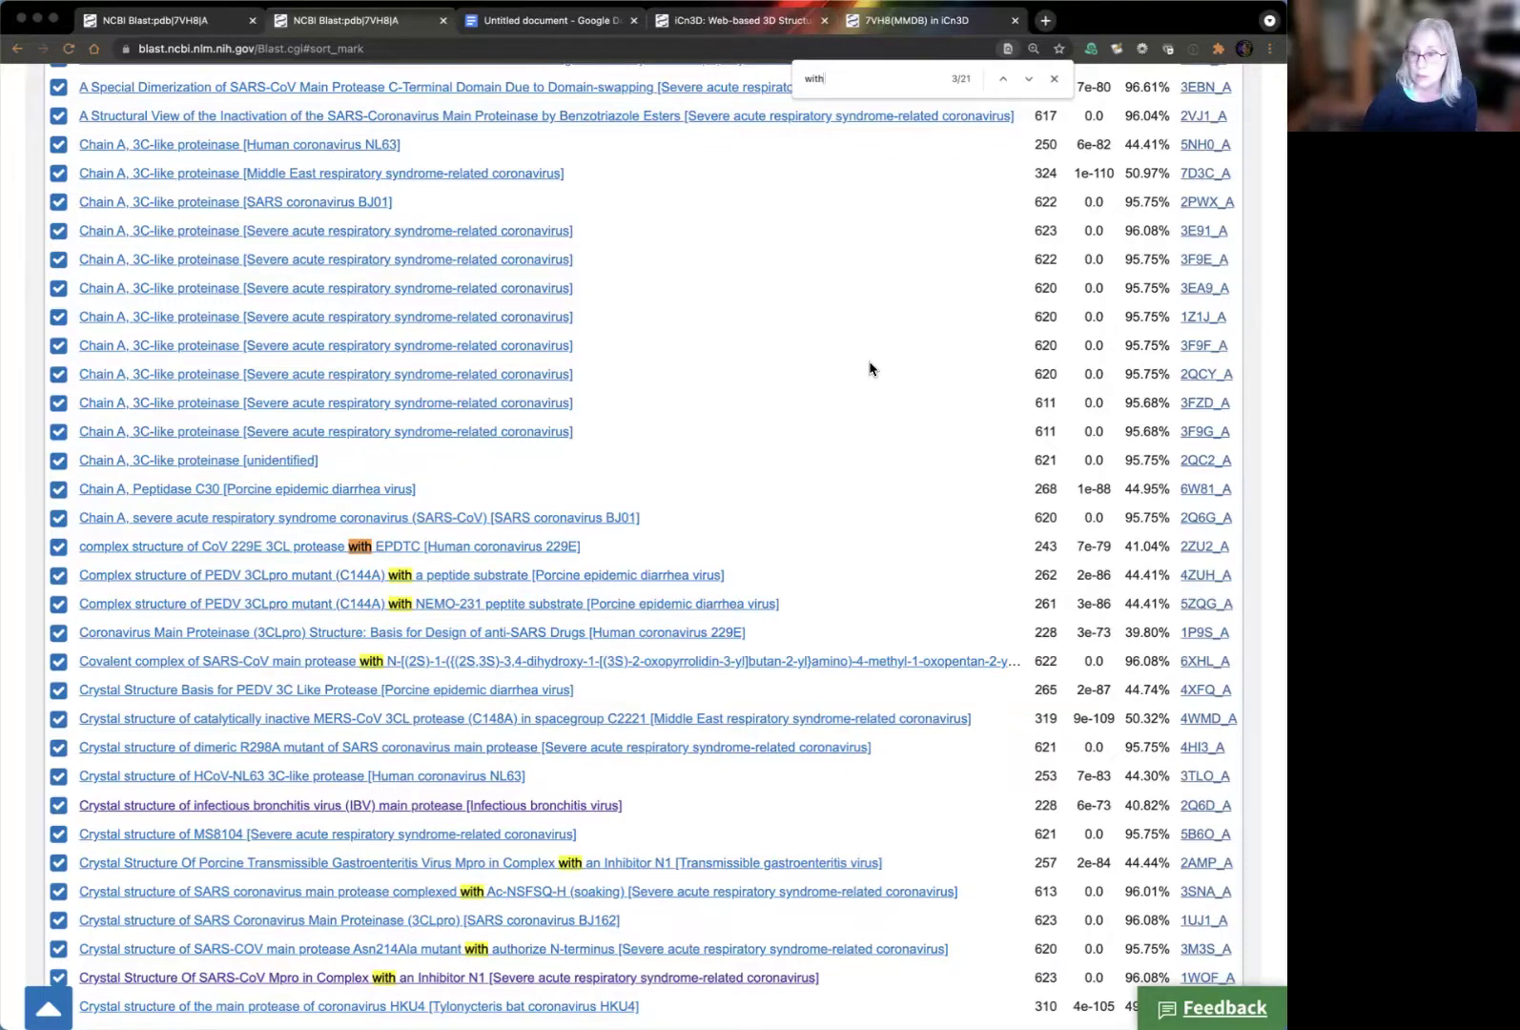
{"action": "scroll", "coordinate": [863, 391], "scroll_direction": "up", "scroll_amount": 2}
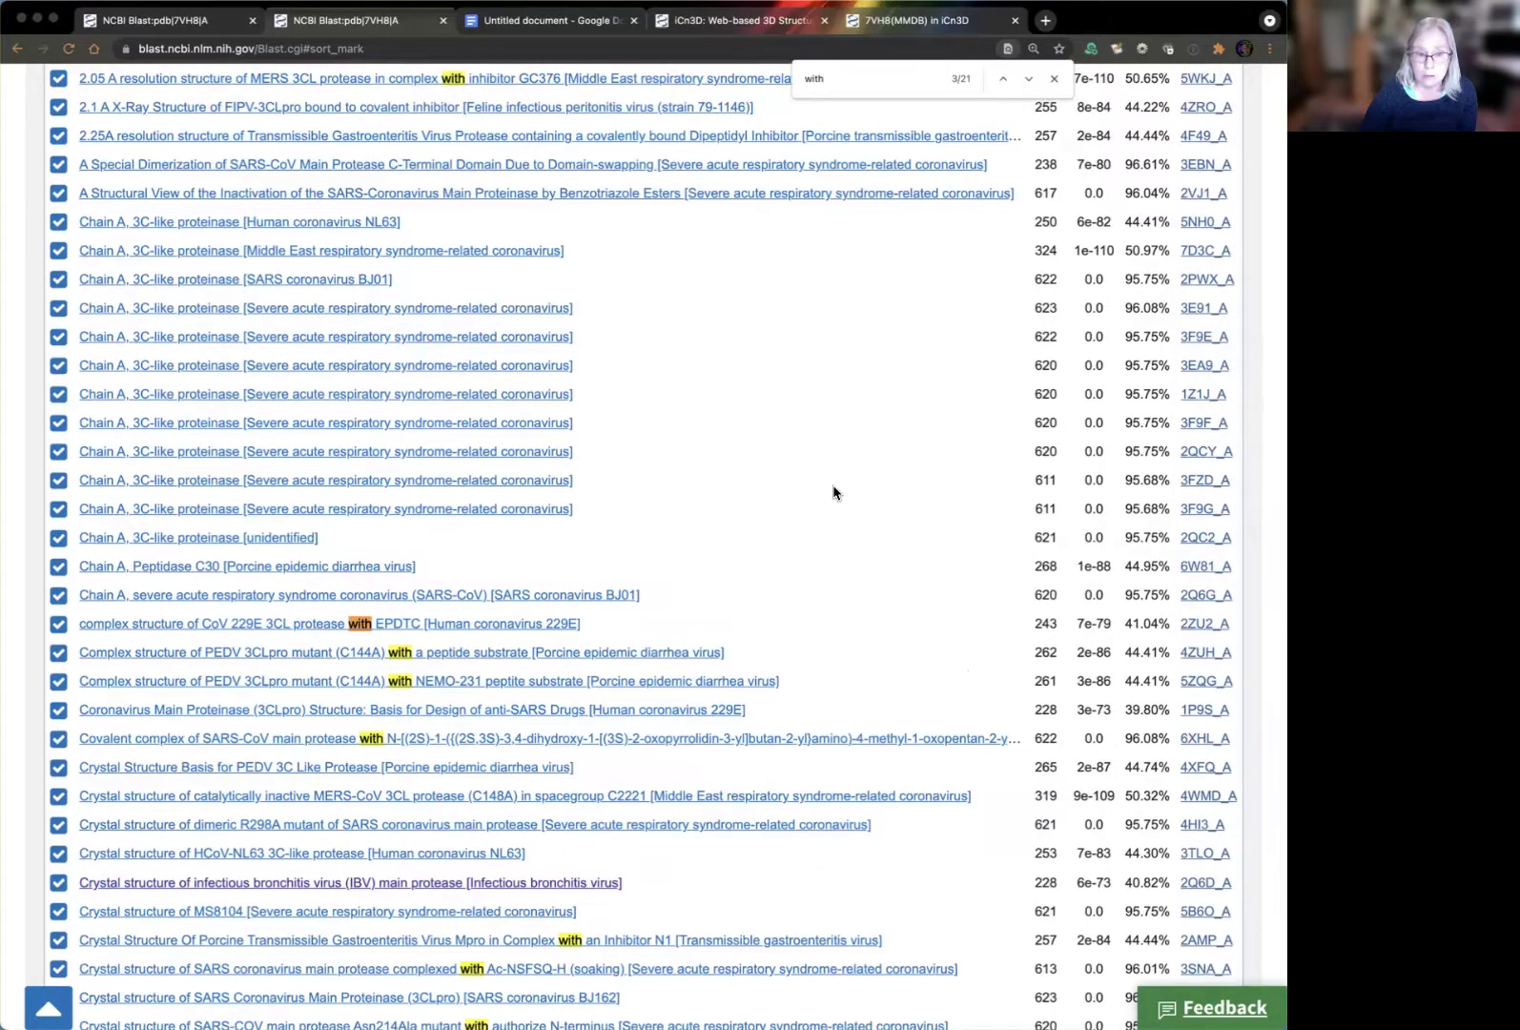
{"action": "scroll", "coordinate": [832, 492], "scroll_direction": "up", "scroll_amount": 4}
{"action": "scroll", "coordinate": [833, 492], "scroll_direction": "down", "scroll_amount": 4}
{"action": "scroll", "coordinate": [832, 491], "scroll_direction": "down", "scroll_amount": 3}
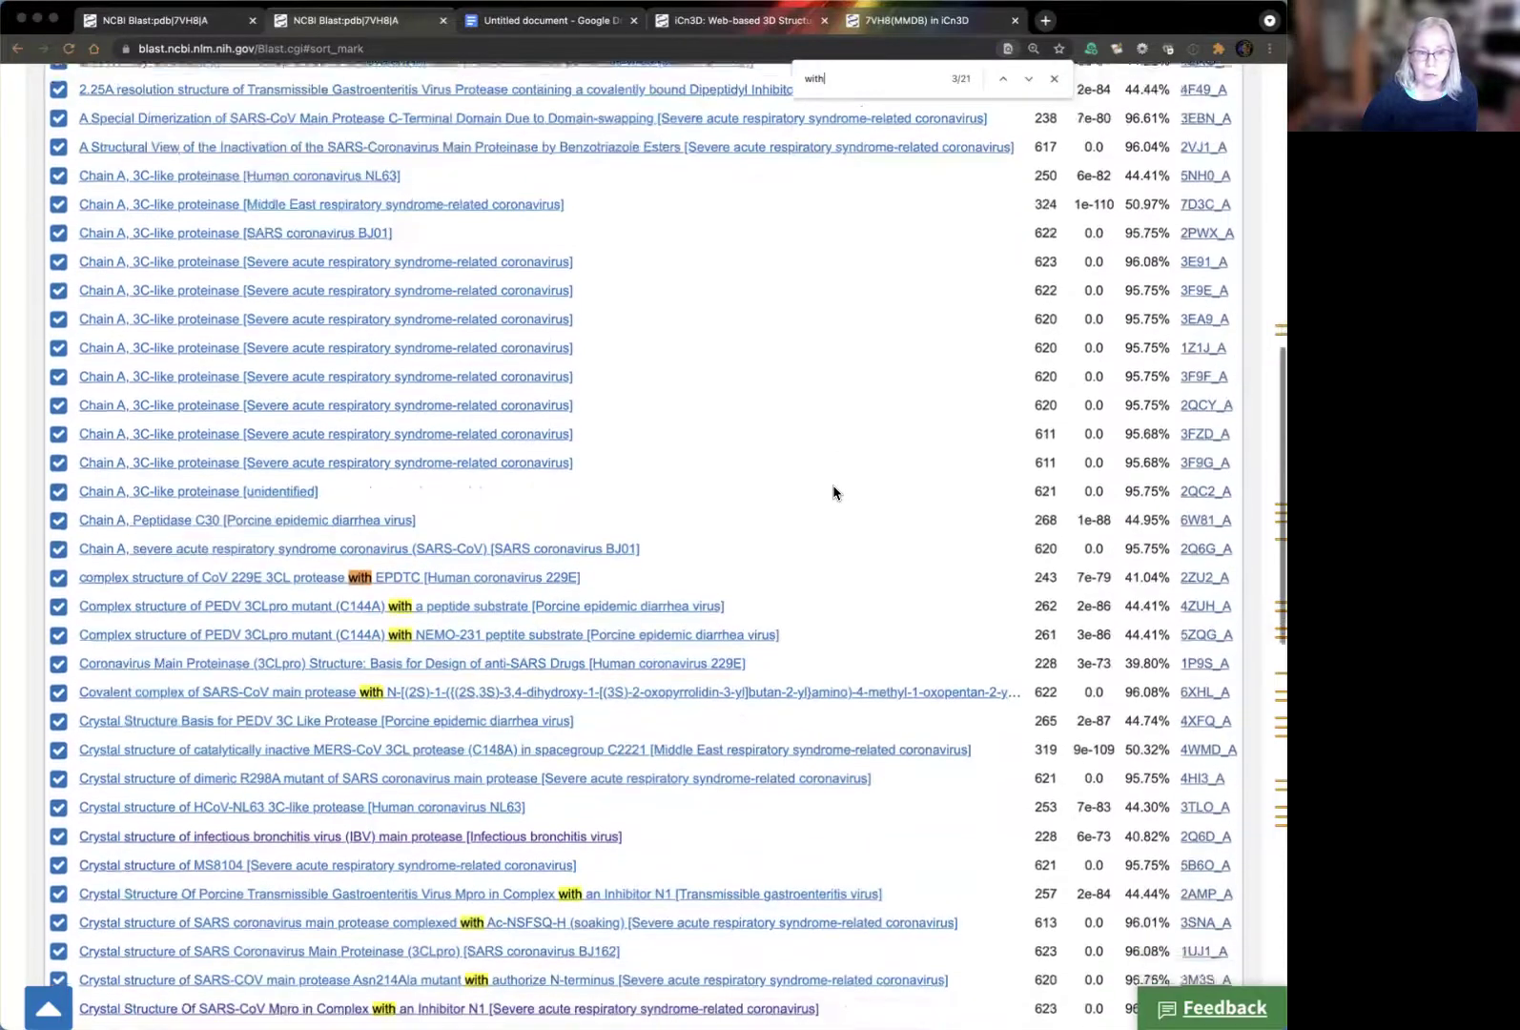
{"action": "scroll", "coordinate": [833, 492], "scroll_direction": "up", "scroll_amount": 4}
{"action": "scroll", "coordinate": [832, 492], "scroll_direction": "up", "scroll_amount": 2}
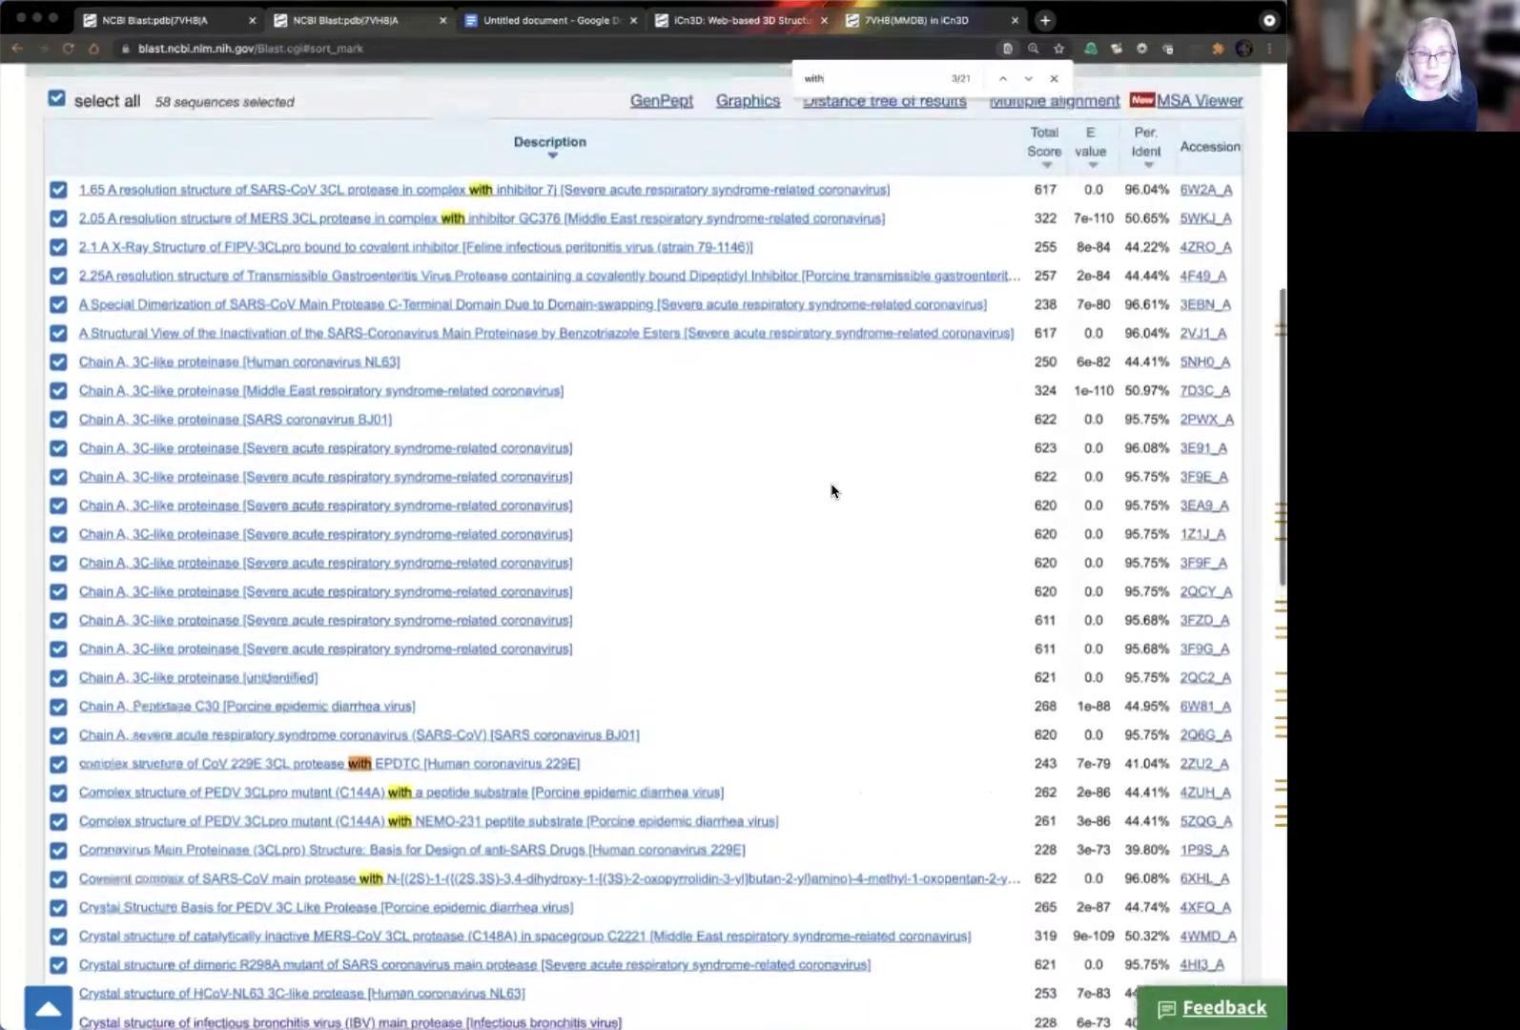
Close the page search and sort the table of significant alignments by E value
{"action": "left_click", "coordinate": [1052, 82]}
{"action": "left_click", "coordinate": [1044, 176]}
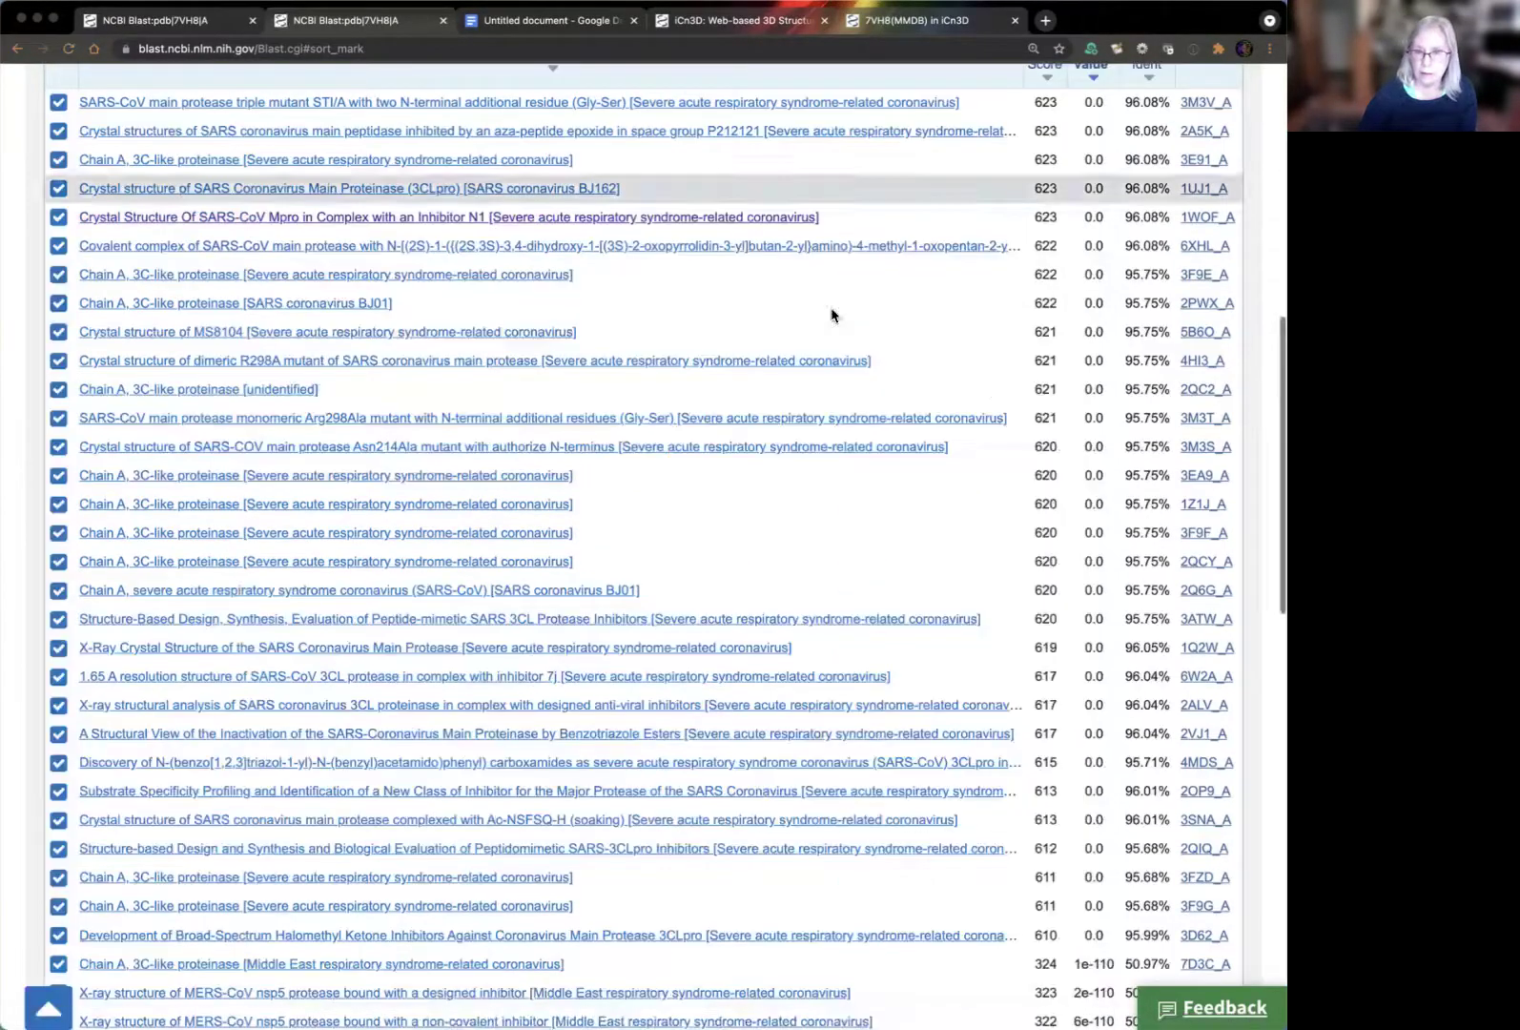
{"action": "scroll", "coordinate": [705, 412], "scroll_direction": "up", "scroll_amount": 3}
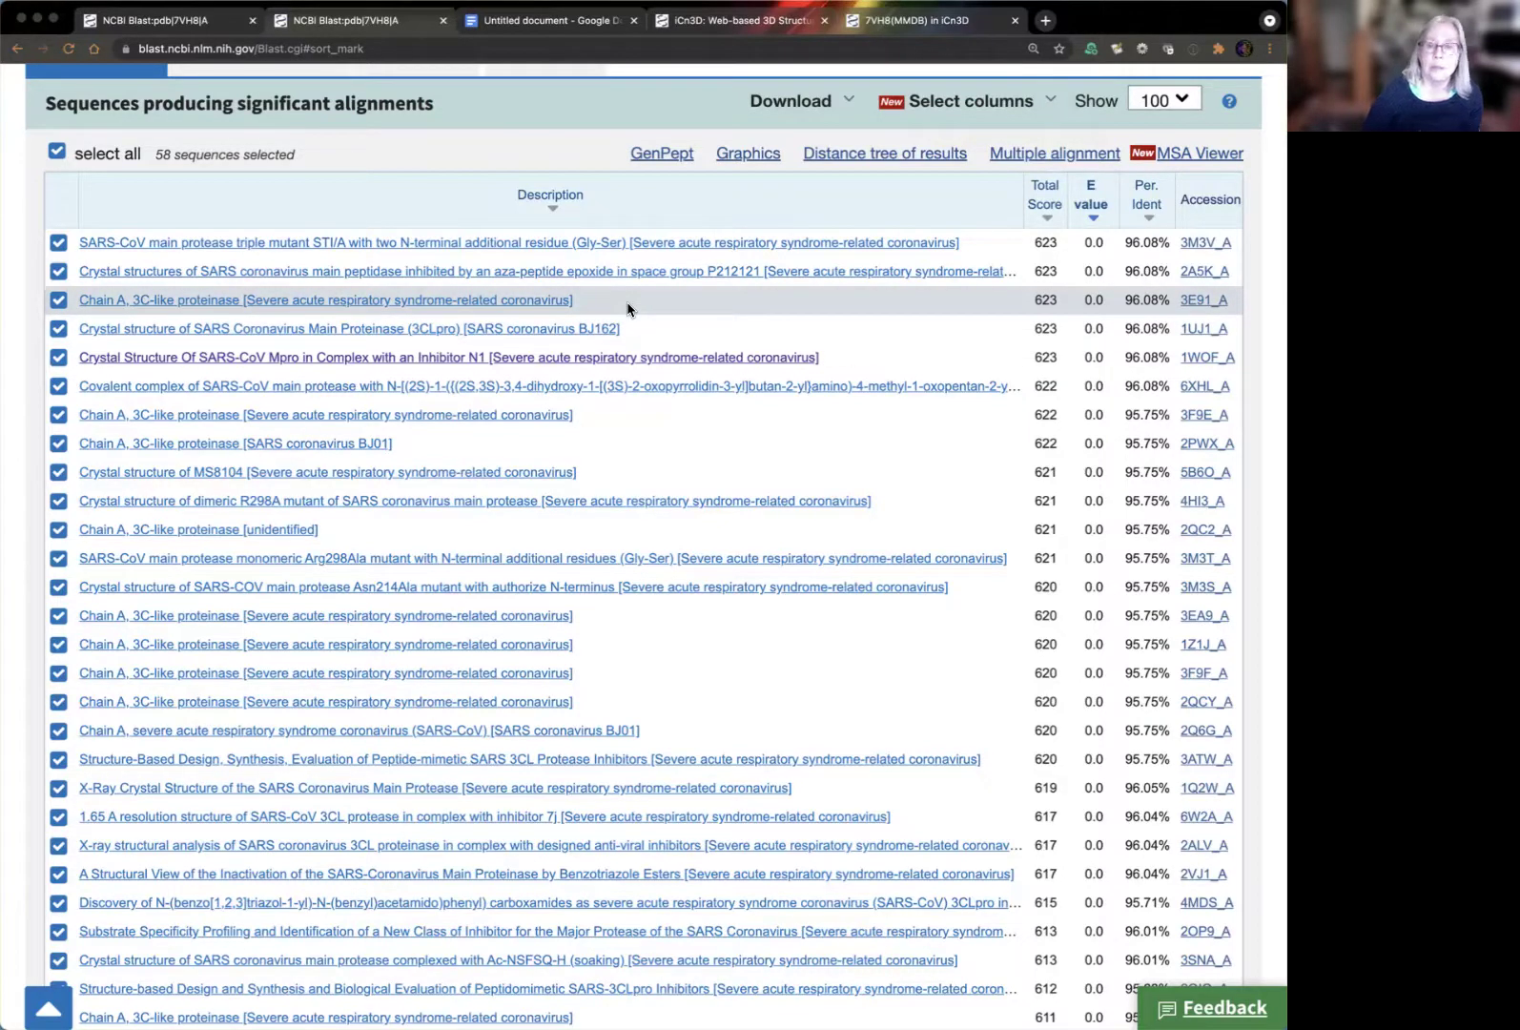
View the pairwise alignment of 2A5K_A, the peptidase inhibited by an aza-peptide epoxide, and return to the descriptions table
{"action": "left_click", "coordinate": [331, 276]}
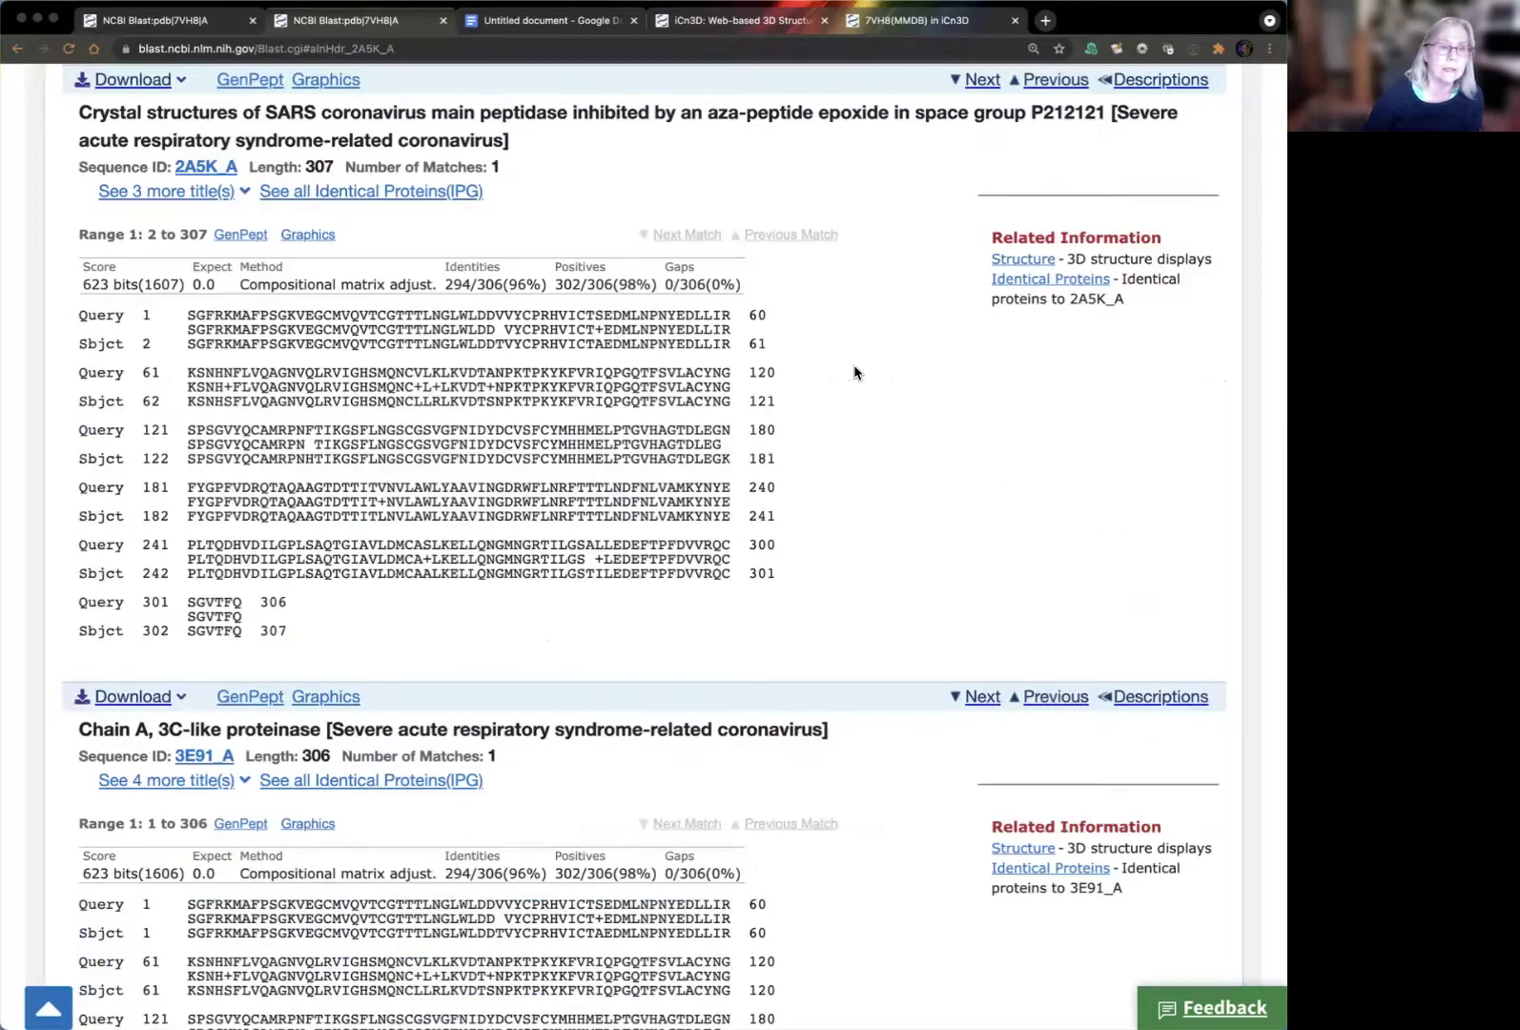
{"action": "scroll", "coordinate": [854, 372], "scroll_direction": "up", "scroll_amount": 1}
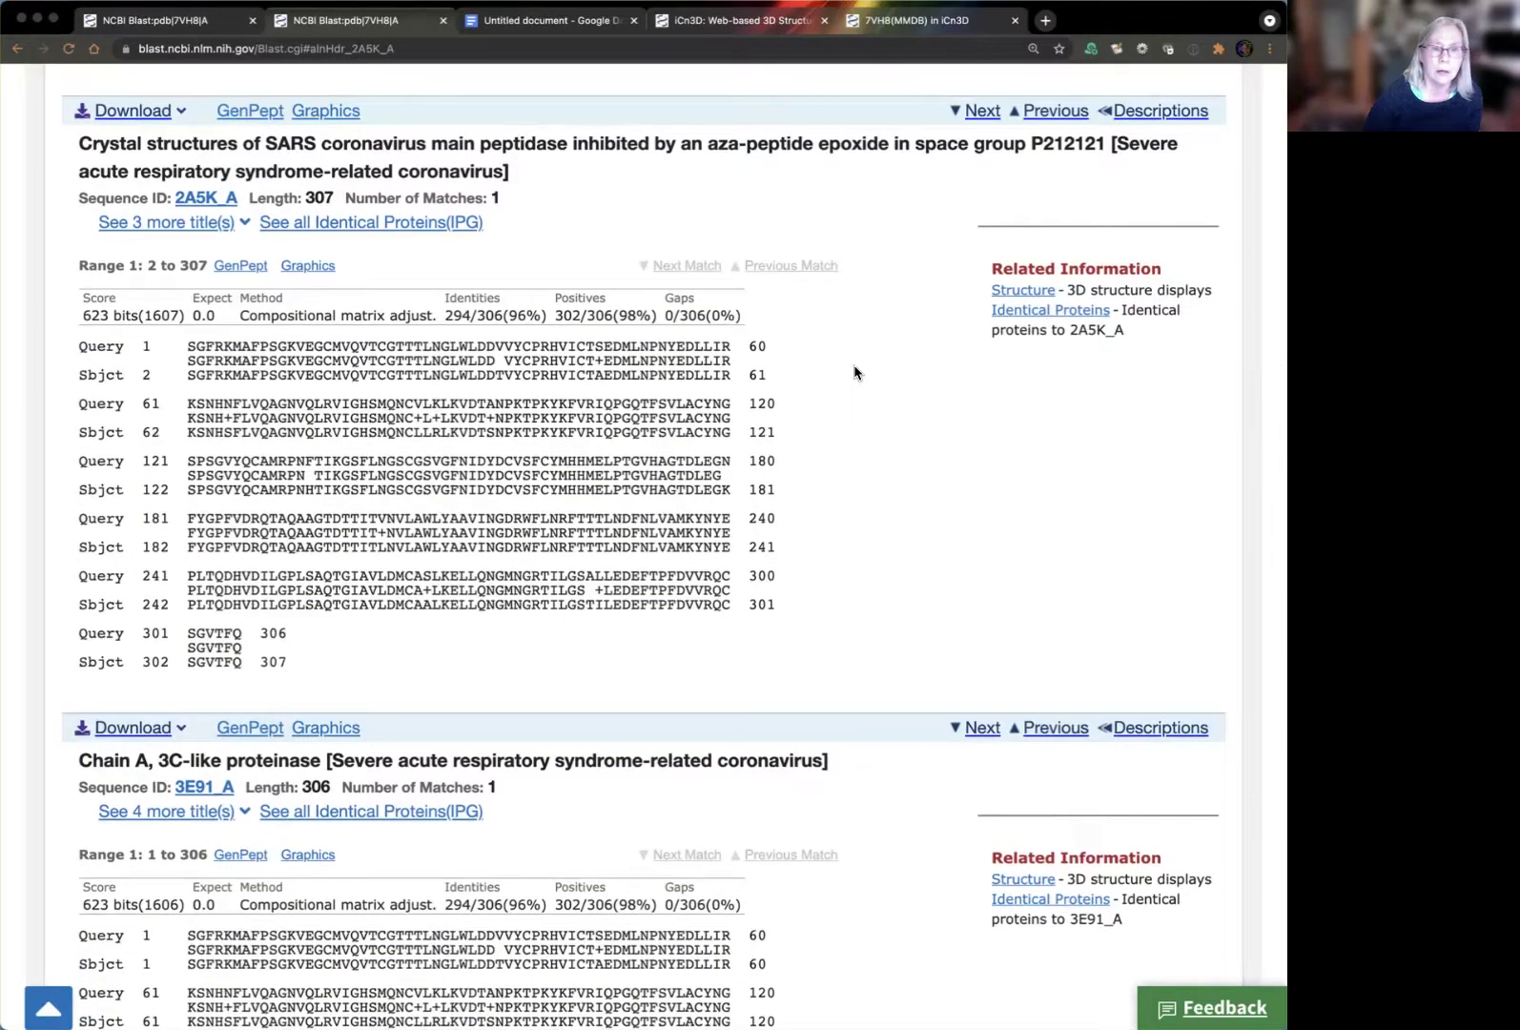
{"action": "scroll", "coordinate": [855, 371], "scroll_direction": "up", "scroll_amount": 1}
{"action": "scroll", "coordinate": [491, 238], "scroll_direction": "up", "scroll_amount": 1}
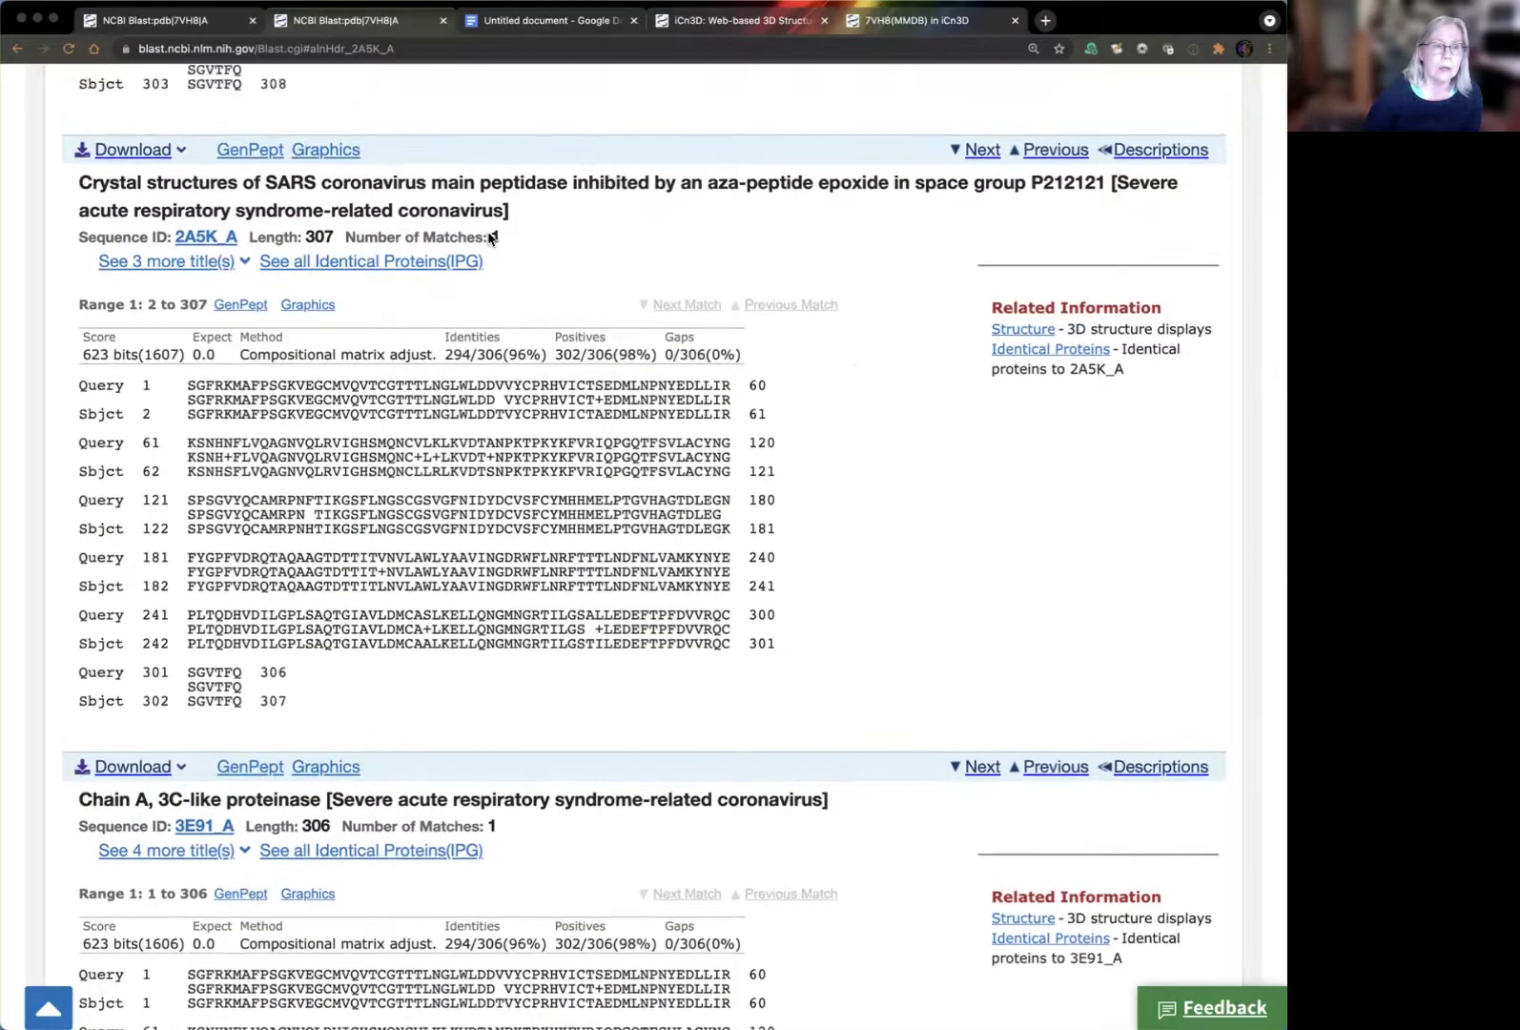
{"action": "left_click", "coordinate": [16, 51]}
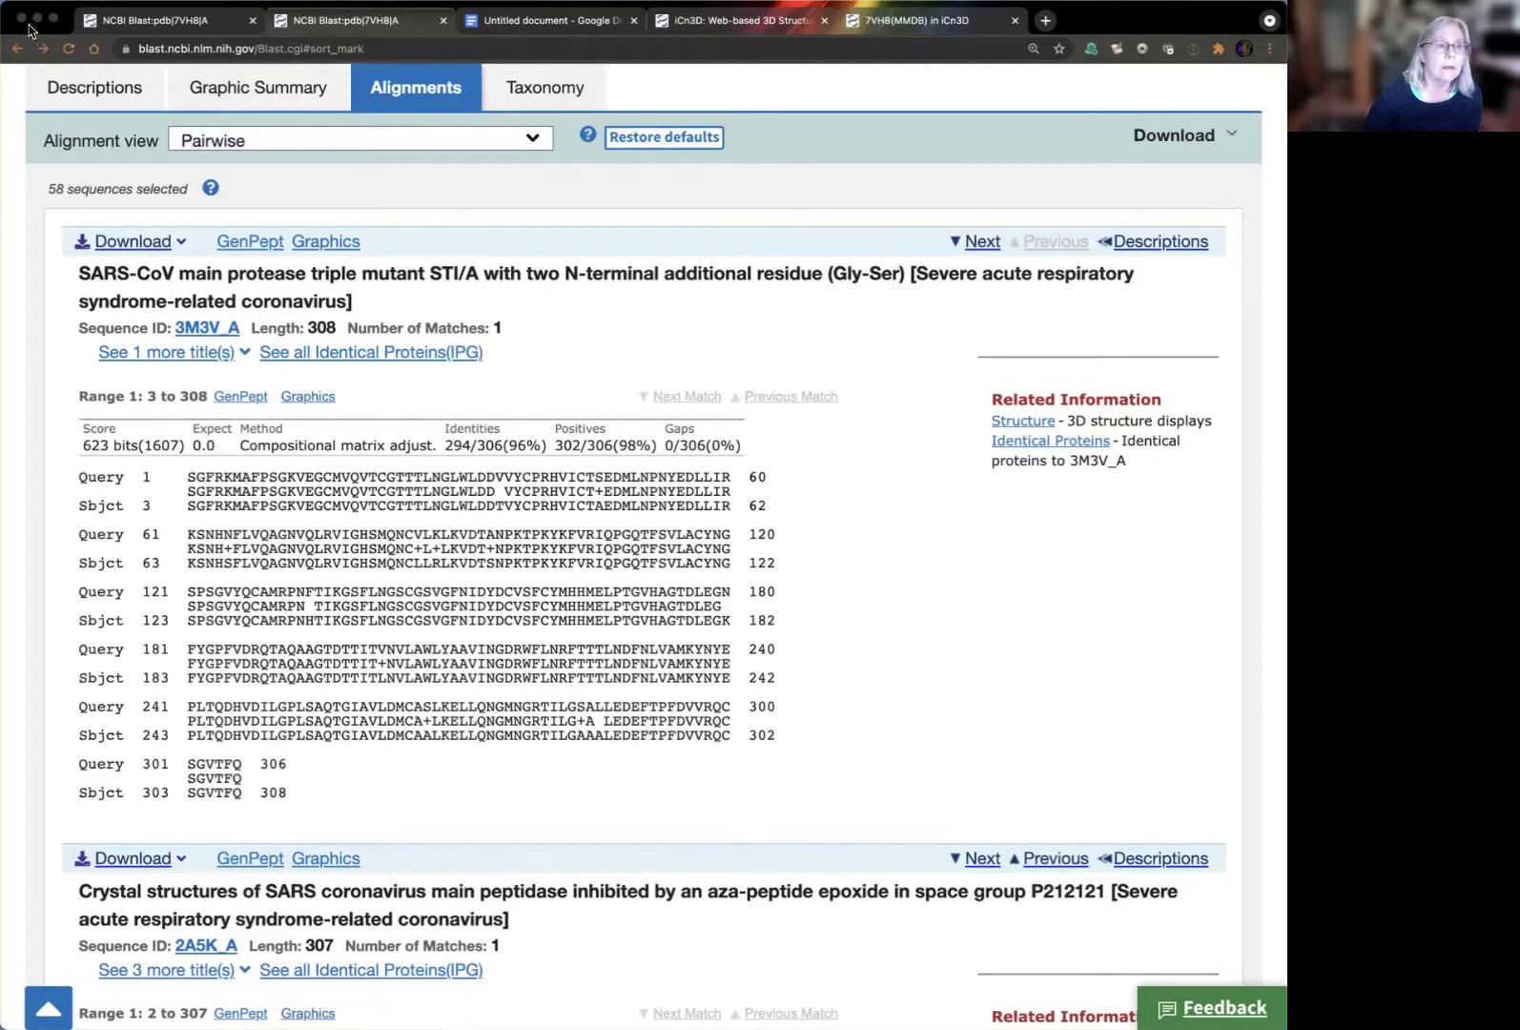
{"action": "left_click", "coordinate": [107, 93]}
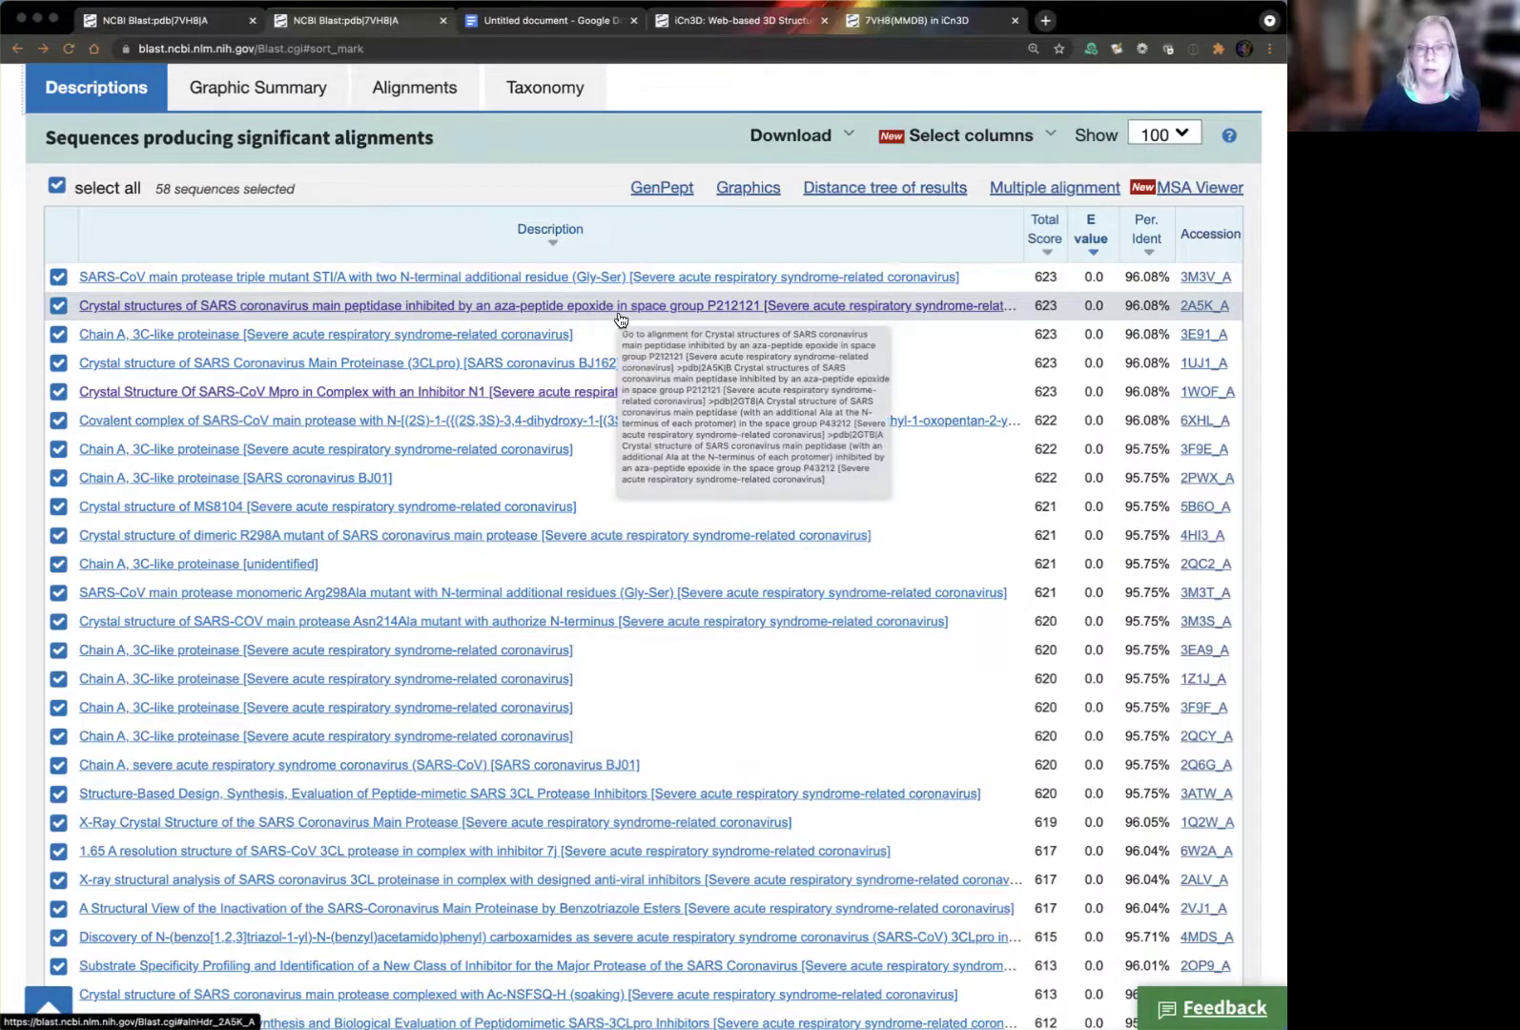
Reopen the 2A5K_A alignment, expand its additional titles and compare how they describe the inhibitor, added Ala residue and space group
{"action": "left_click", "coordinate": [486, 310]}
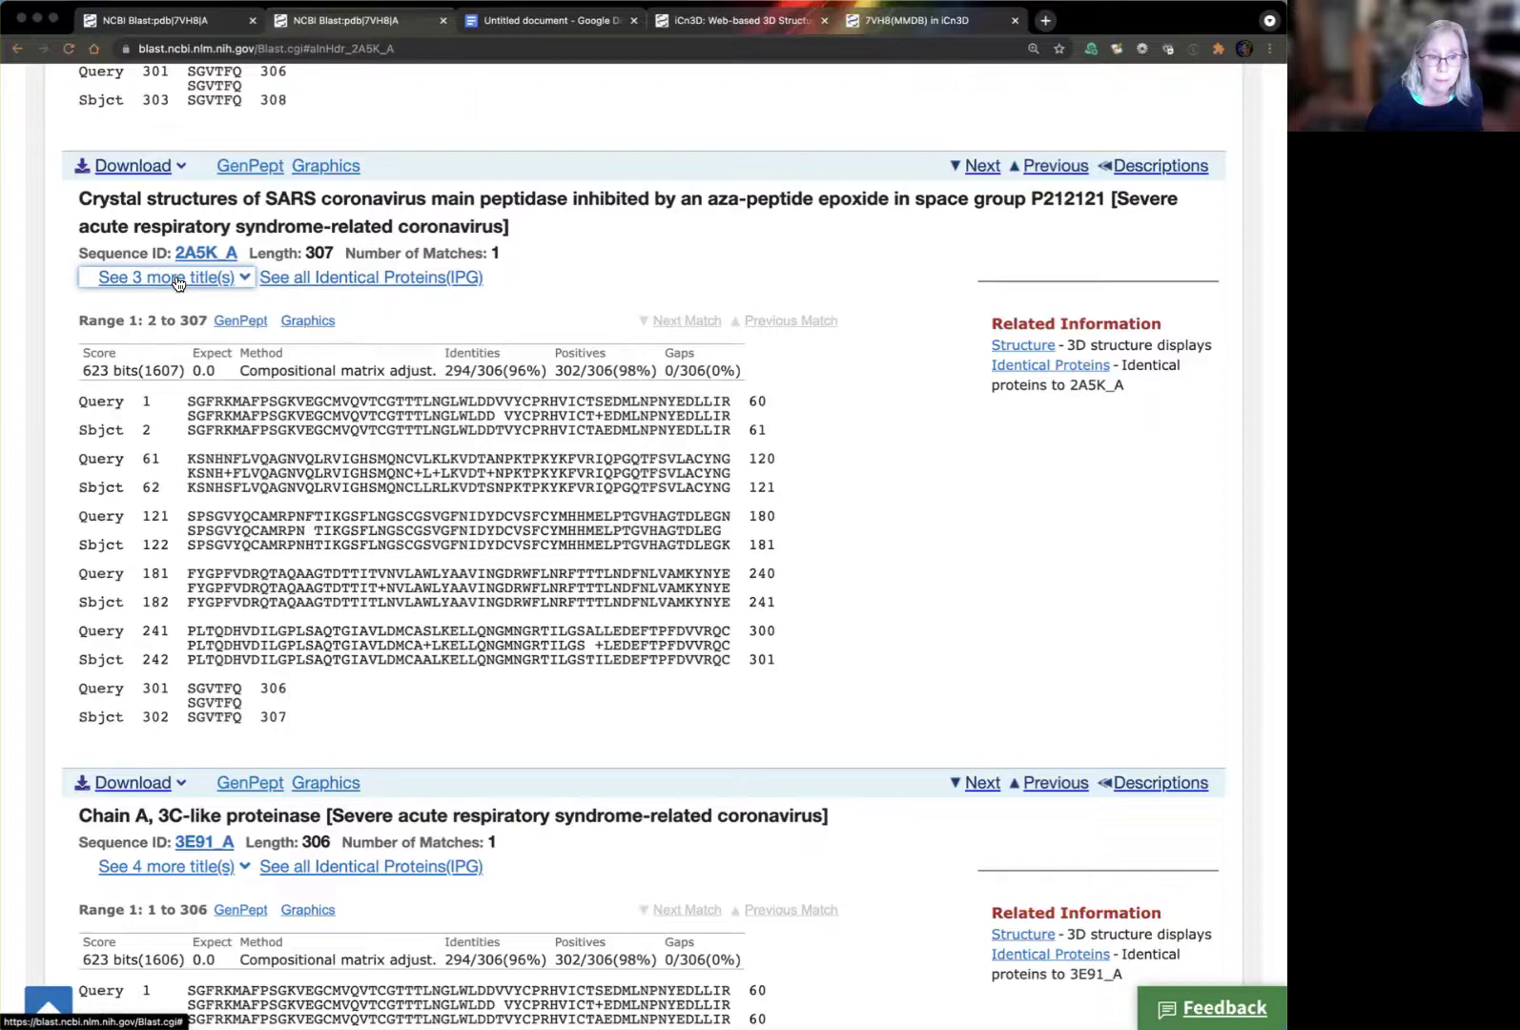
{"action": "left_click", "coordinate": [177, 280]}
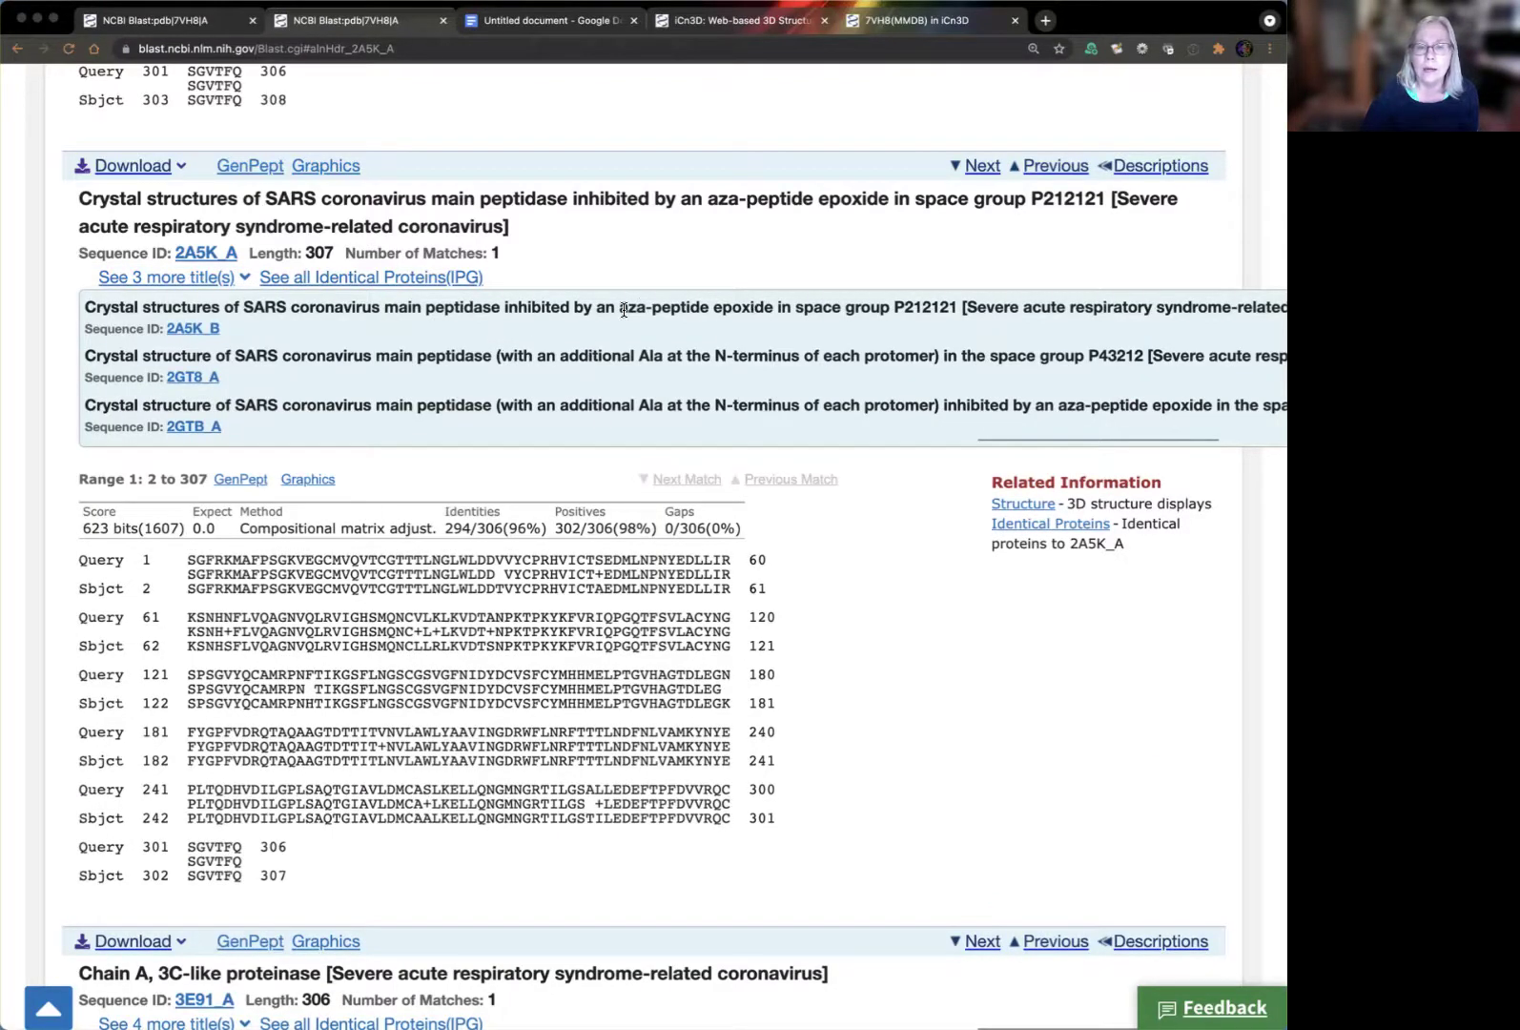
{"action": "left_click_drag", "start_coordinate": [623, 309], "coordinate": [806, 312]}
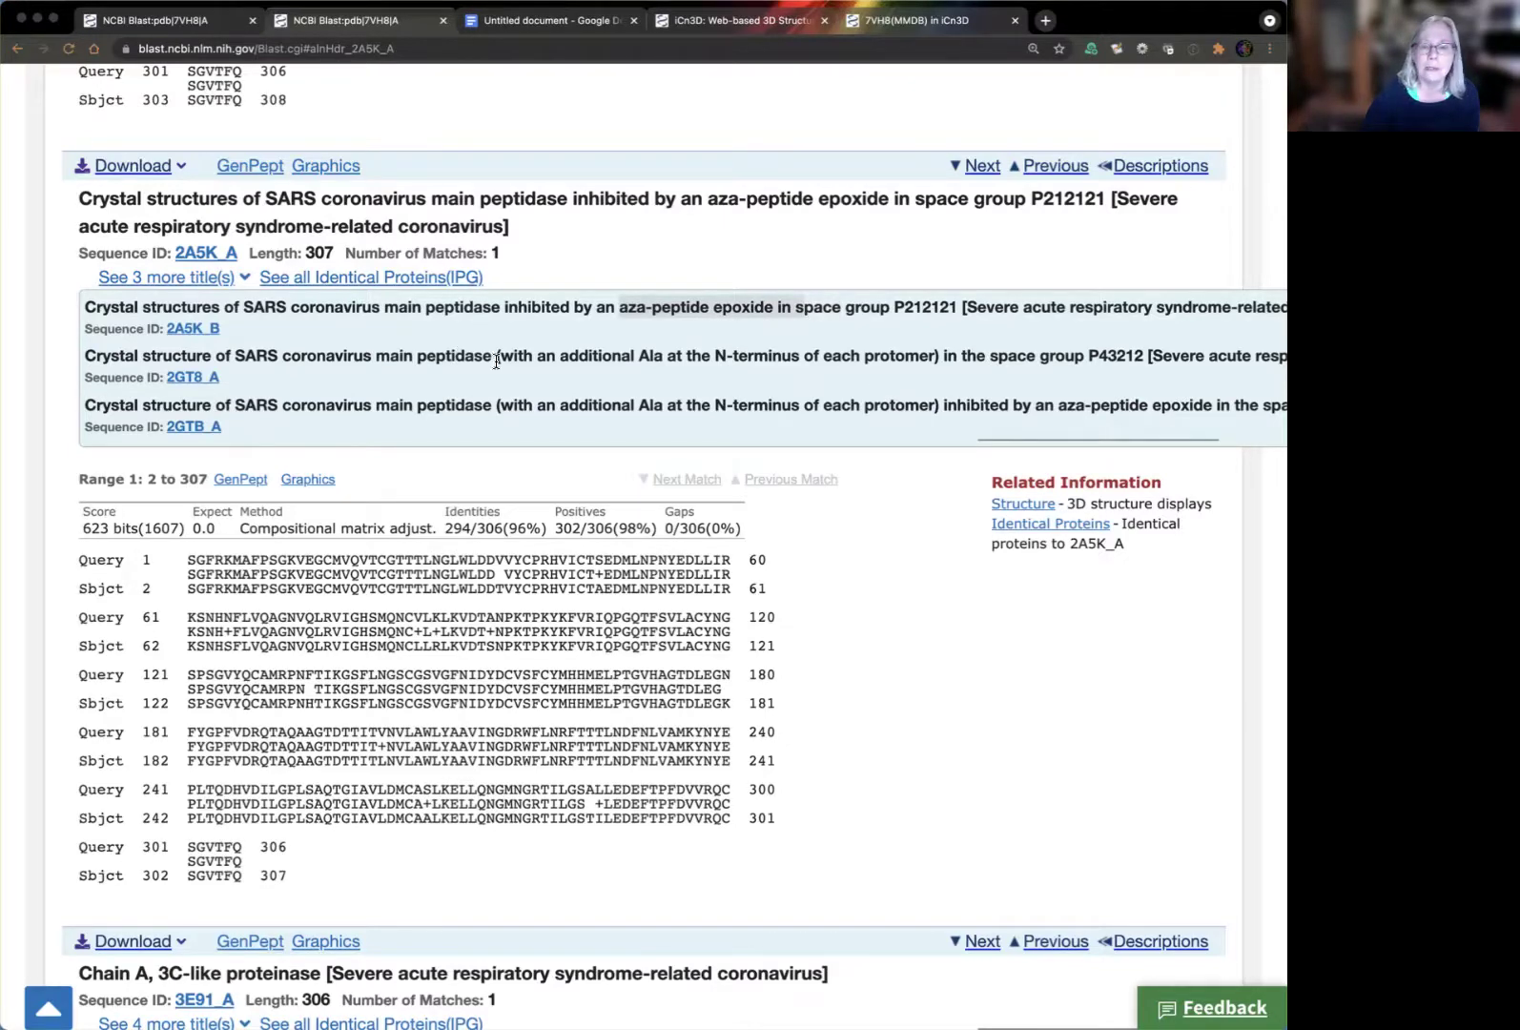
{"action": "left_click_drag", "start_coordinate": [501, 357], "coordinate": [1146, 359]}
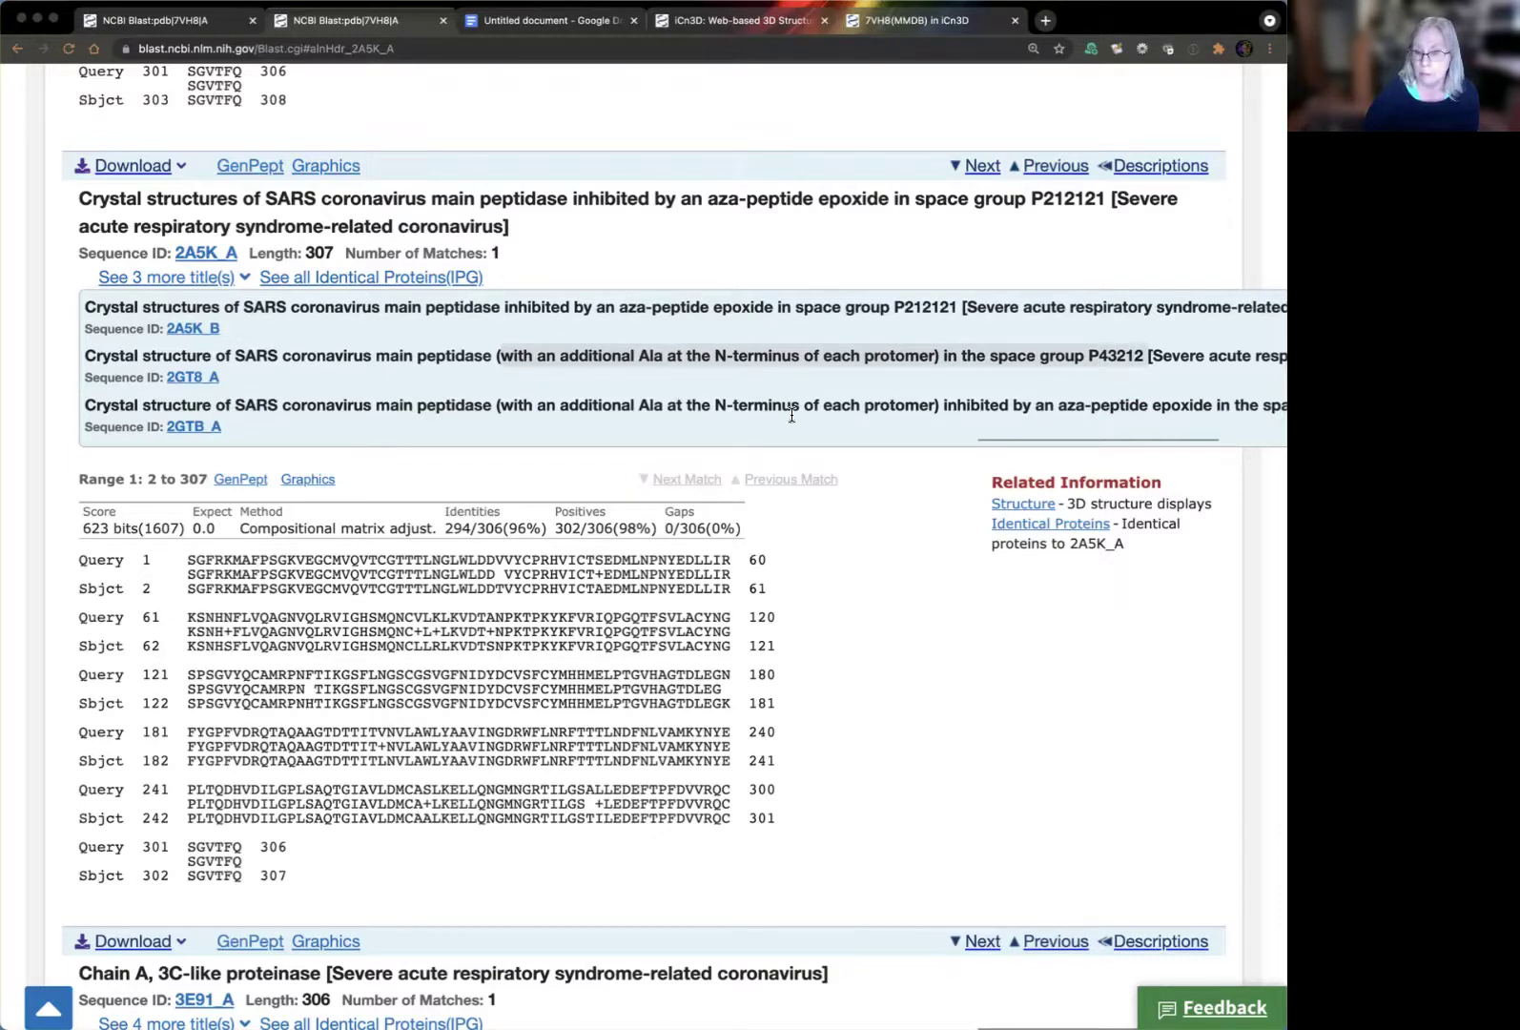
{"action": "left_click_drag", "start_coordinate": [944, 408], "coordinate": [1189, 407]}
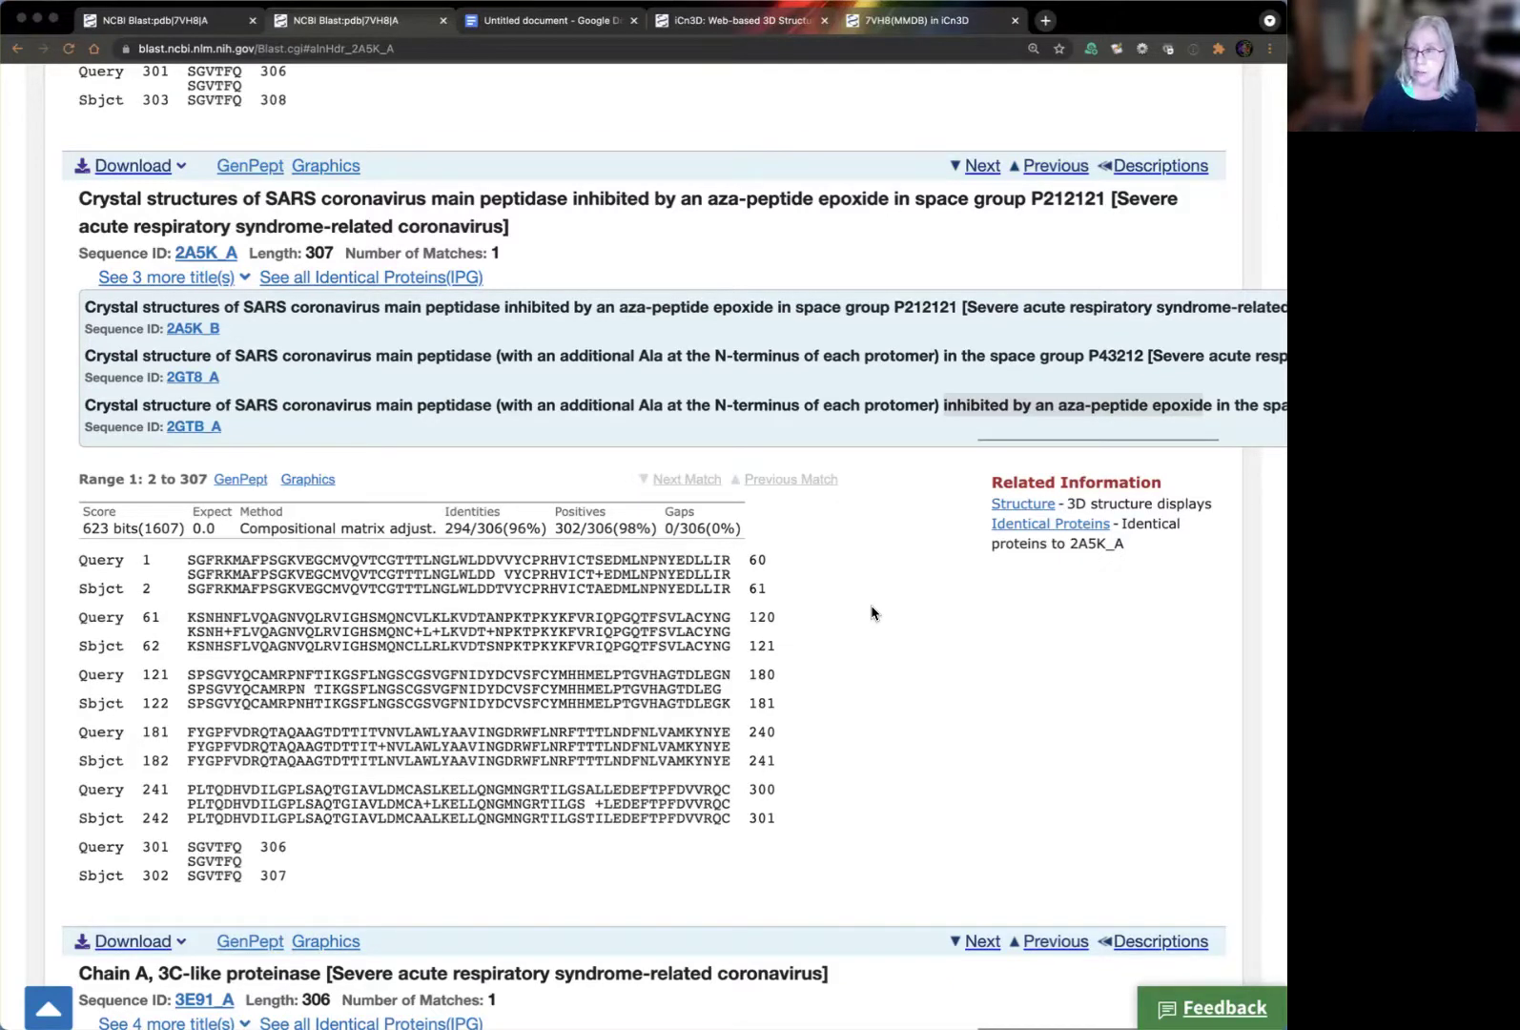
{"action": "scroll", "coordinate": [872, 613], "scroll_direction": "up", "scroll_amount": 1}
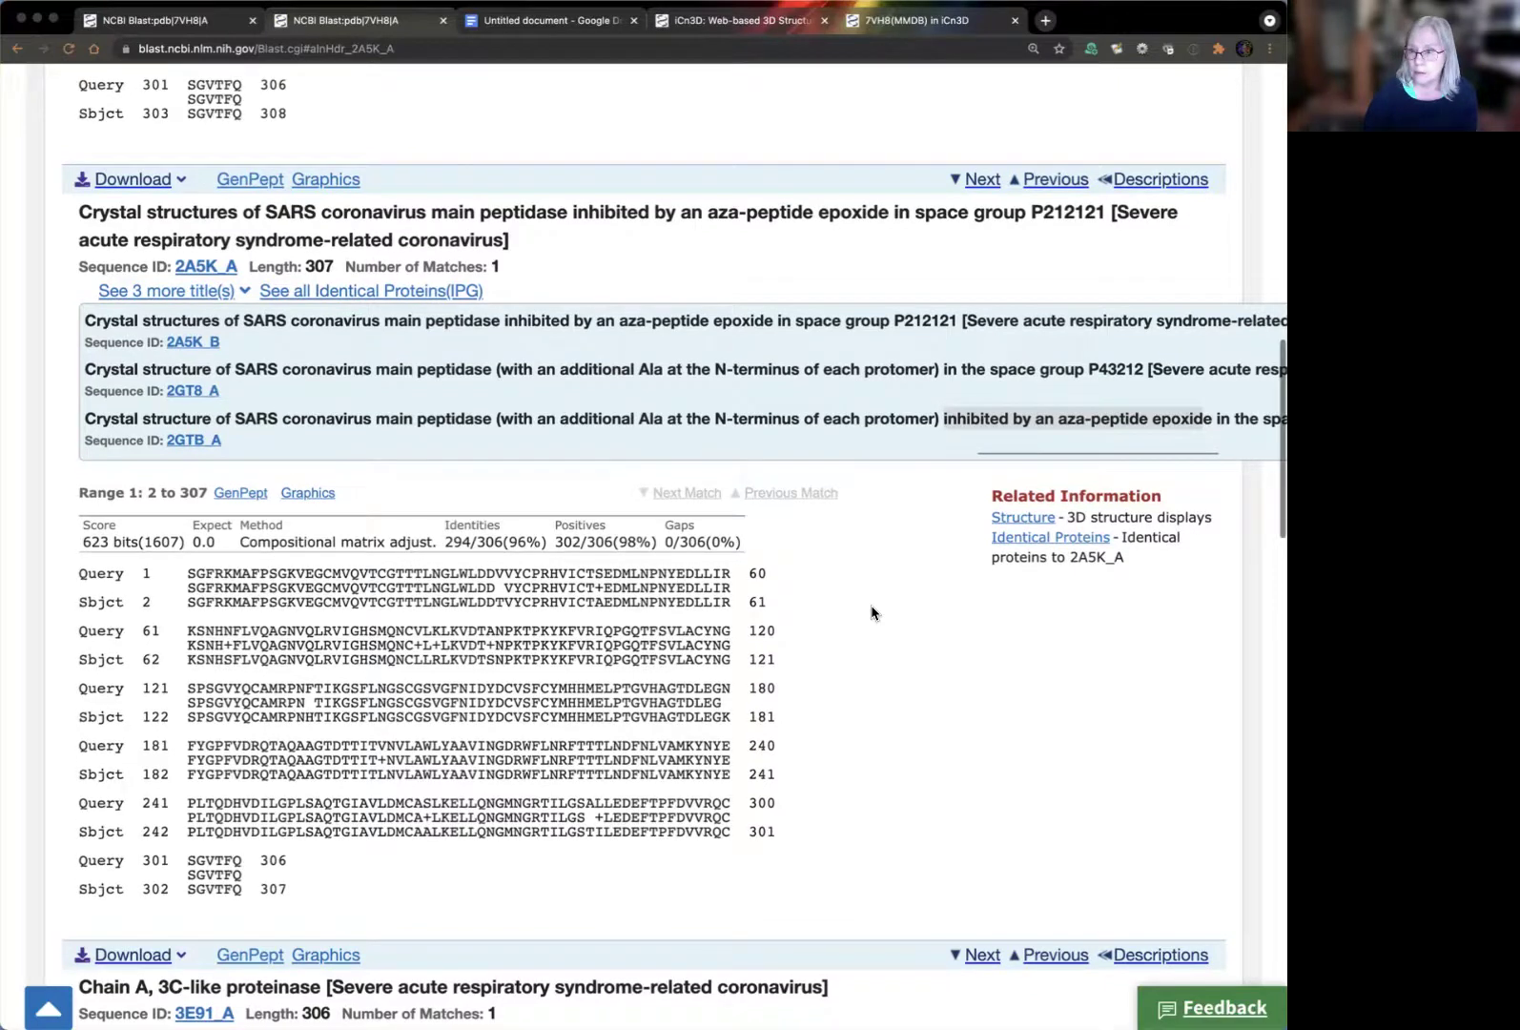
{"action": "scroll", "coordinate": [871, 613], "scroll_direction": "down", "scroll_amount": 2}
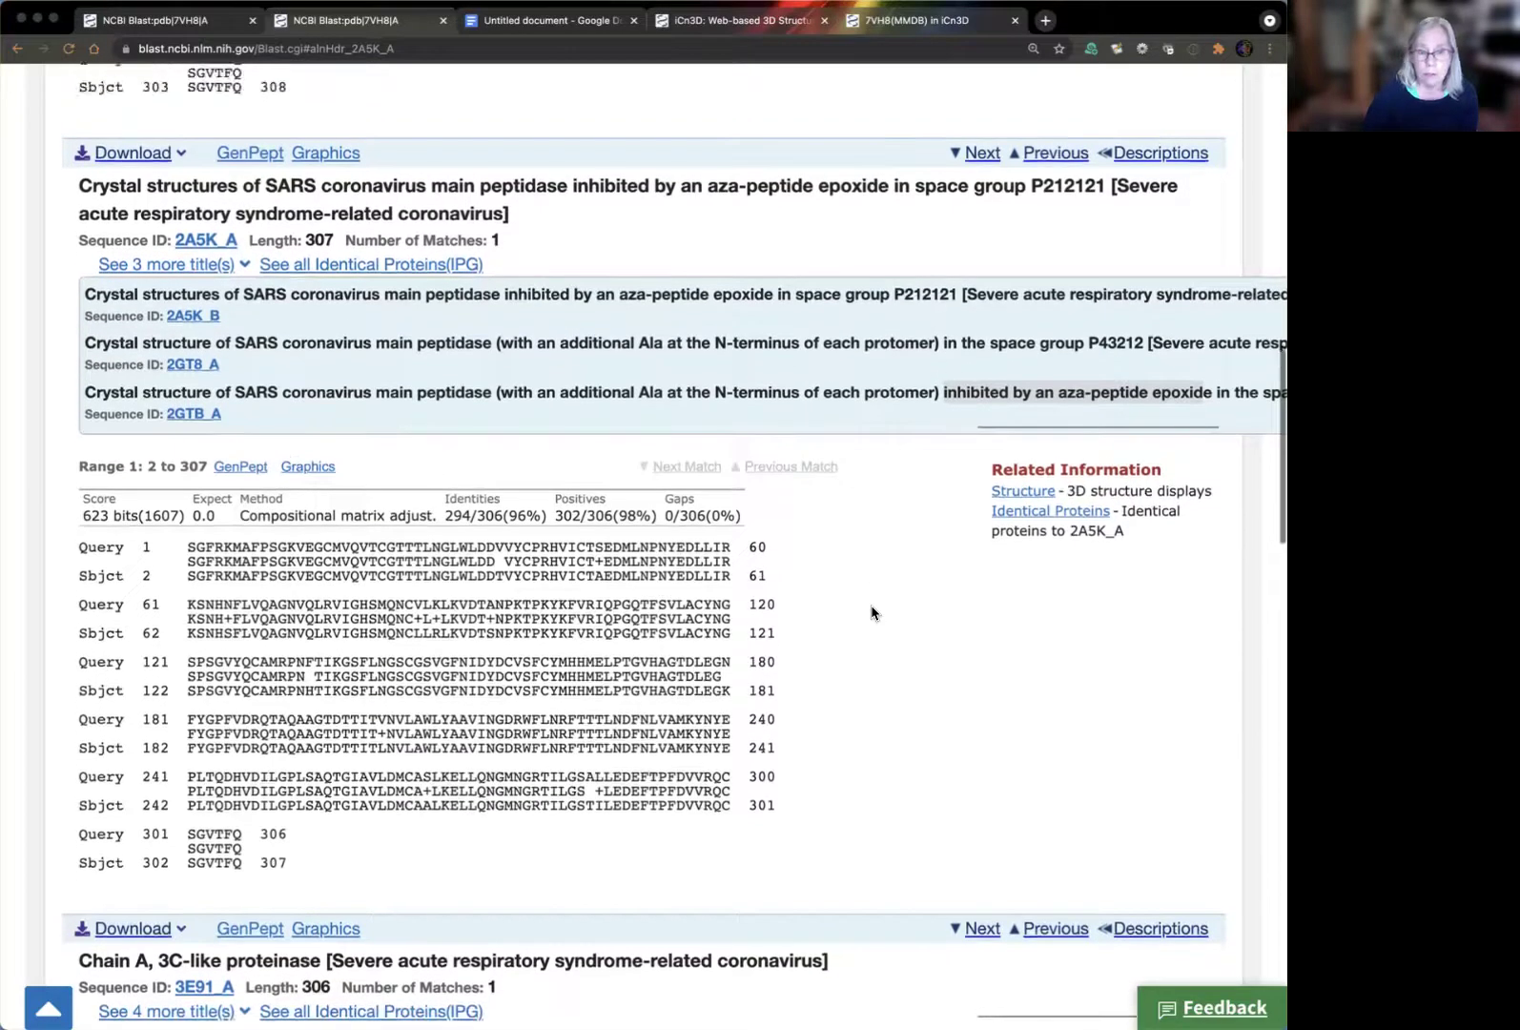
{"action": "scroll", "coordinate": [872, 613], "scroll_direction": "up", "scroll_amount": 5}
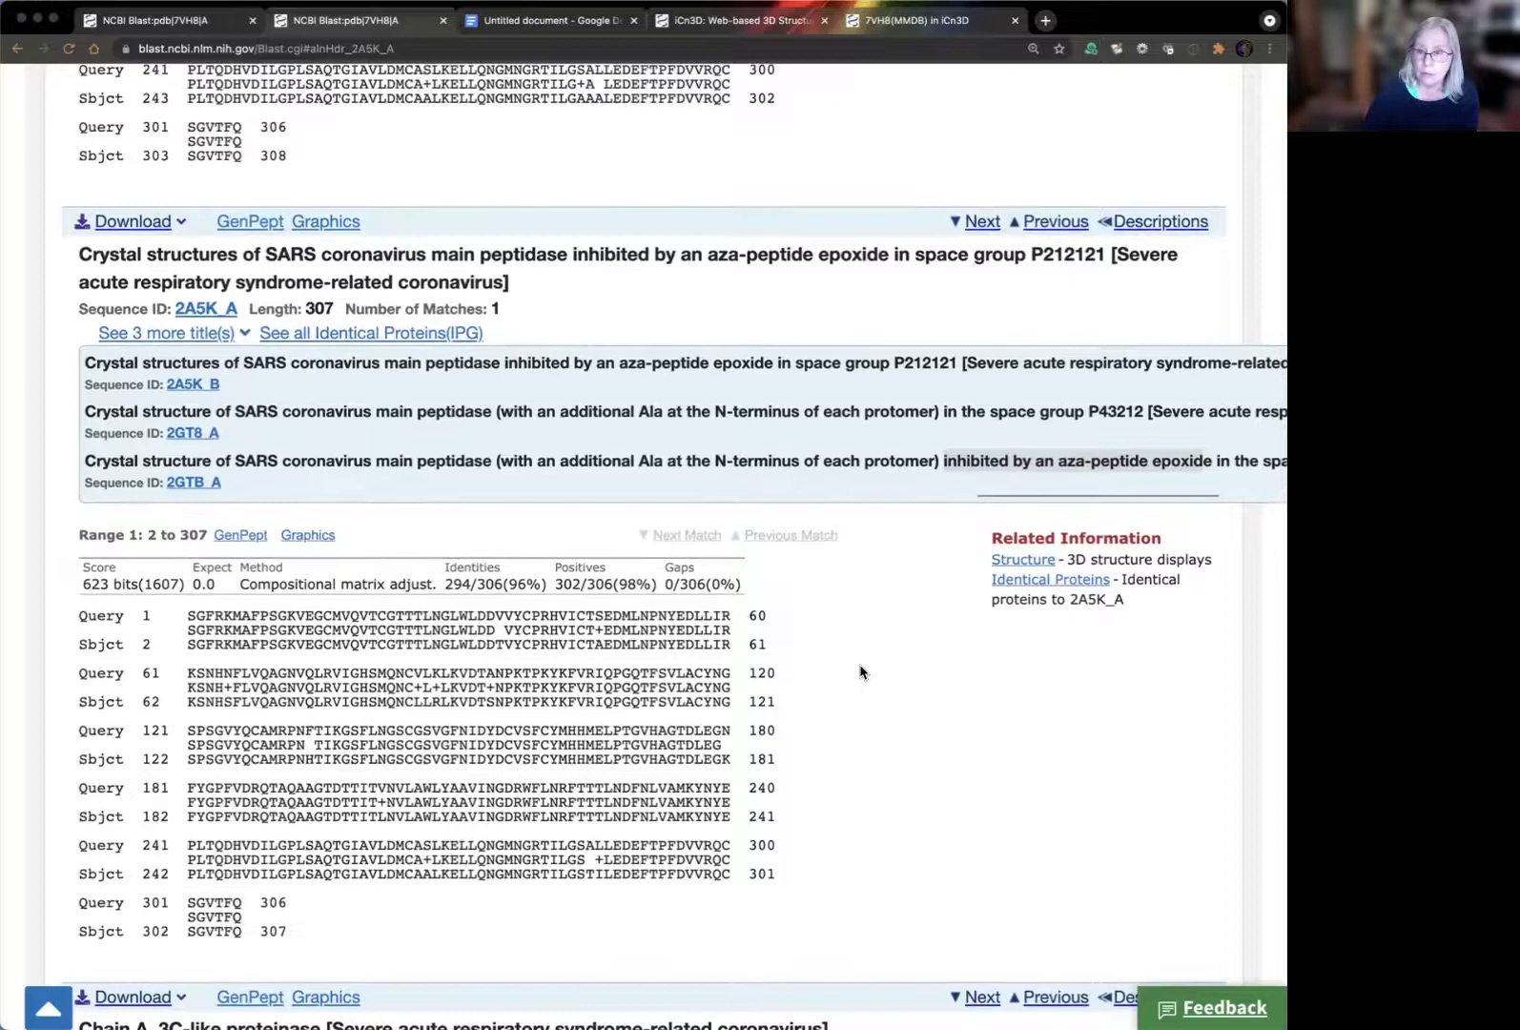
{"action": "scroll", "coordinate": [860, 672], "scroll_direction": "up", "scroll_amount": 1}
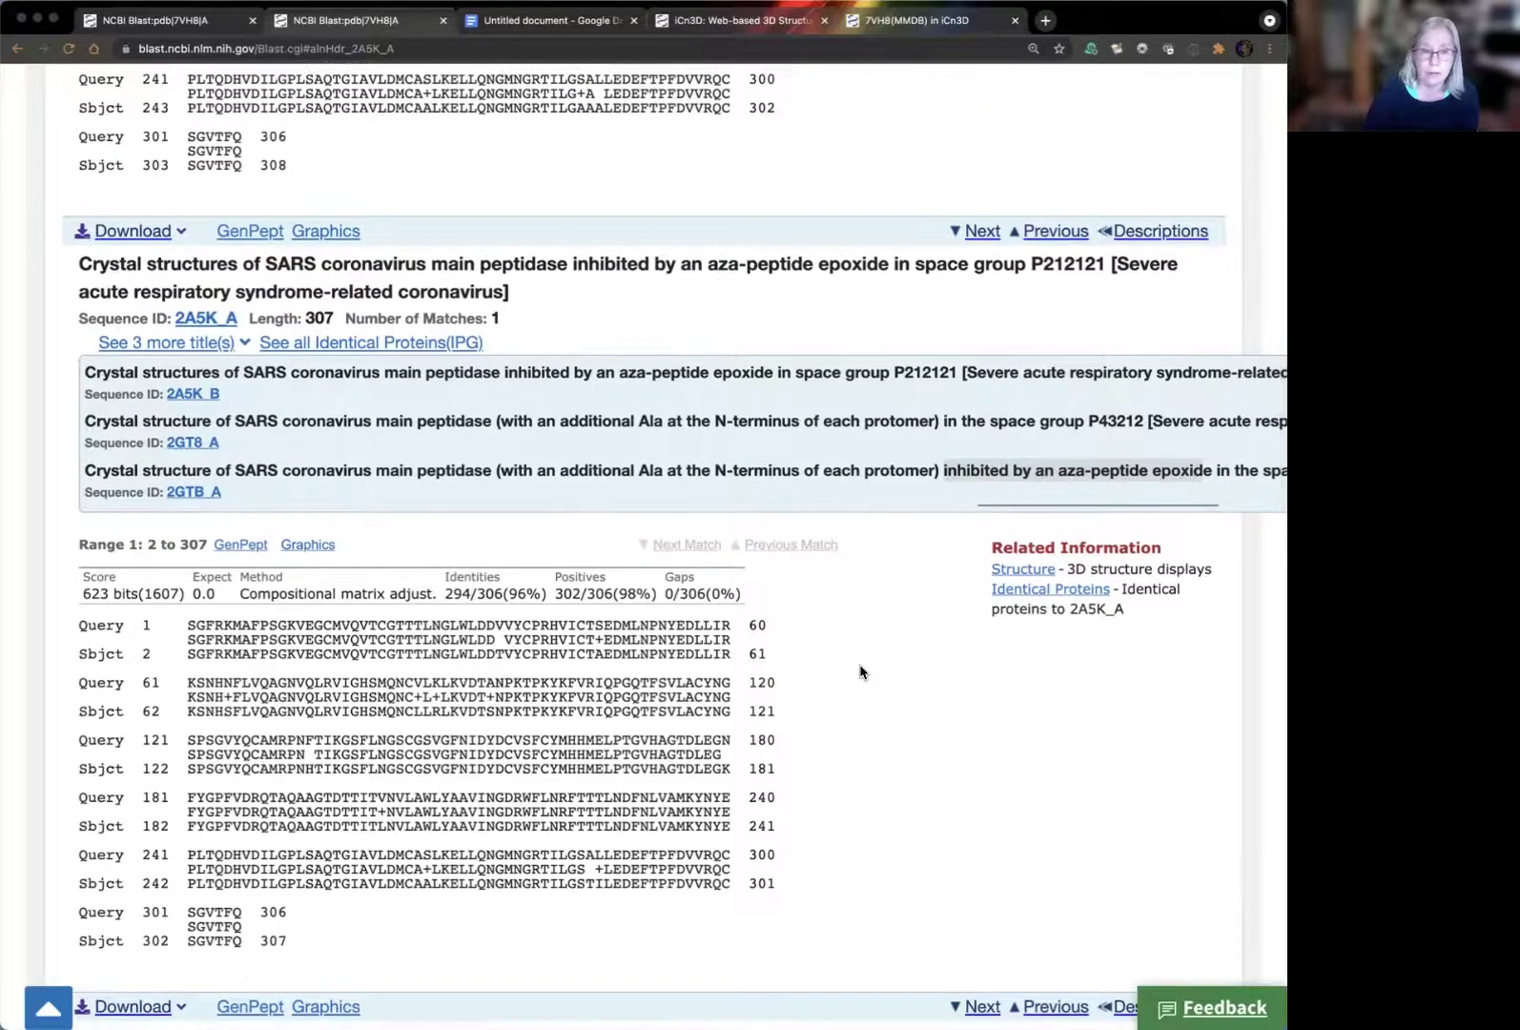
Expand the additional title of the 3M3V_A triple mutant alignment and examine the identical-sequence entry listed there
{"action": "scroll", "coordinate": [860, 673], "scroll_direction": "up", "scroll_amount": 20}
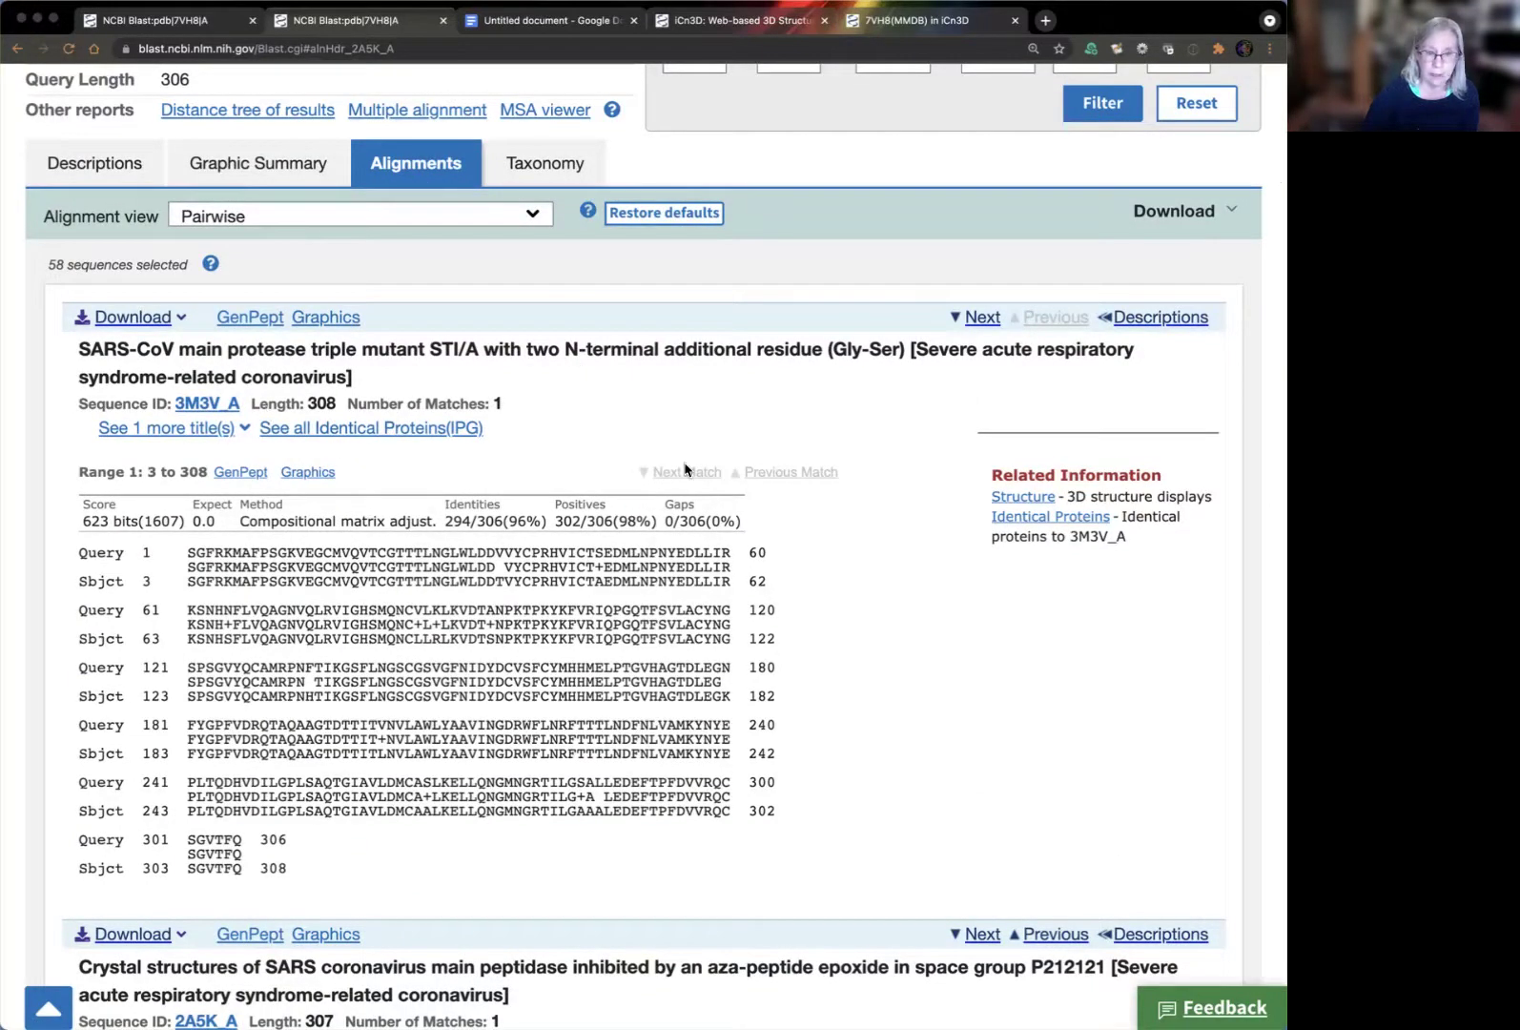
{"action": "scroll", "coordinate": [906, 647], "scroll_direction": "down", "scroll_amount": 1}
{"action": "scroll", "coordinate": [190, 339], "scroll_direction": "down", "scroll_amount": 1}
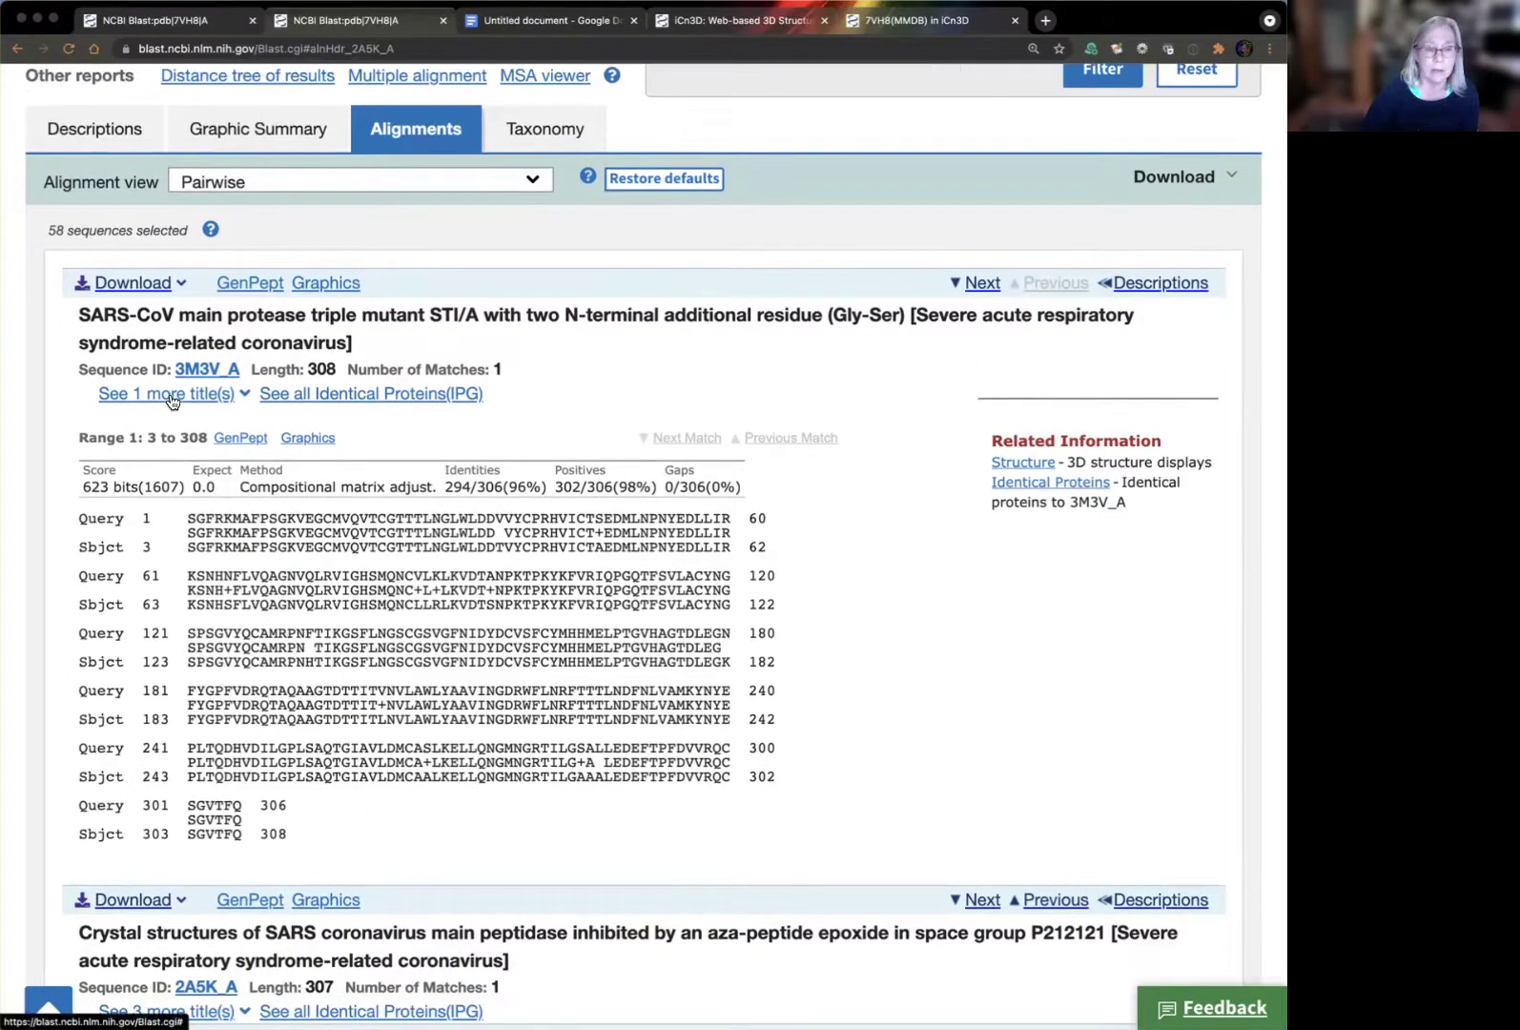
{"action": "left_click", "coordinate": [172, 398]}
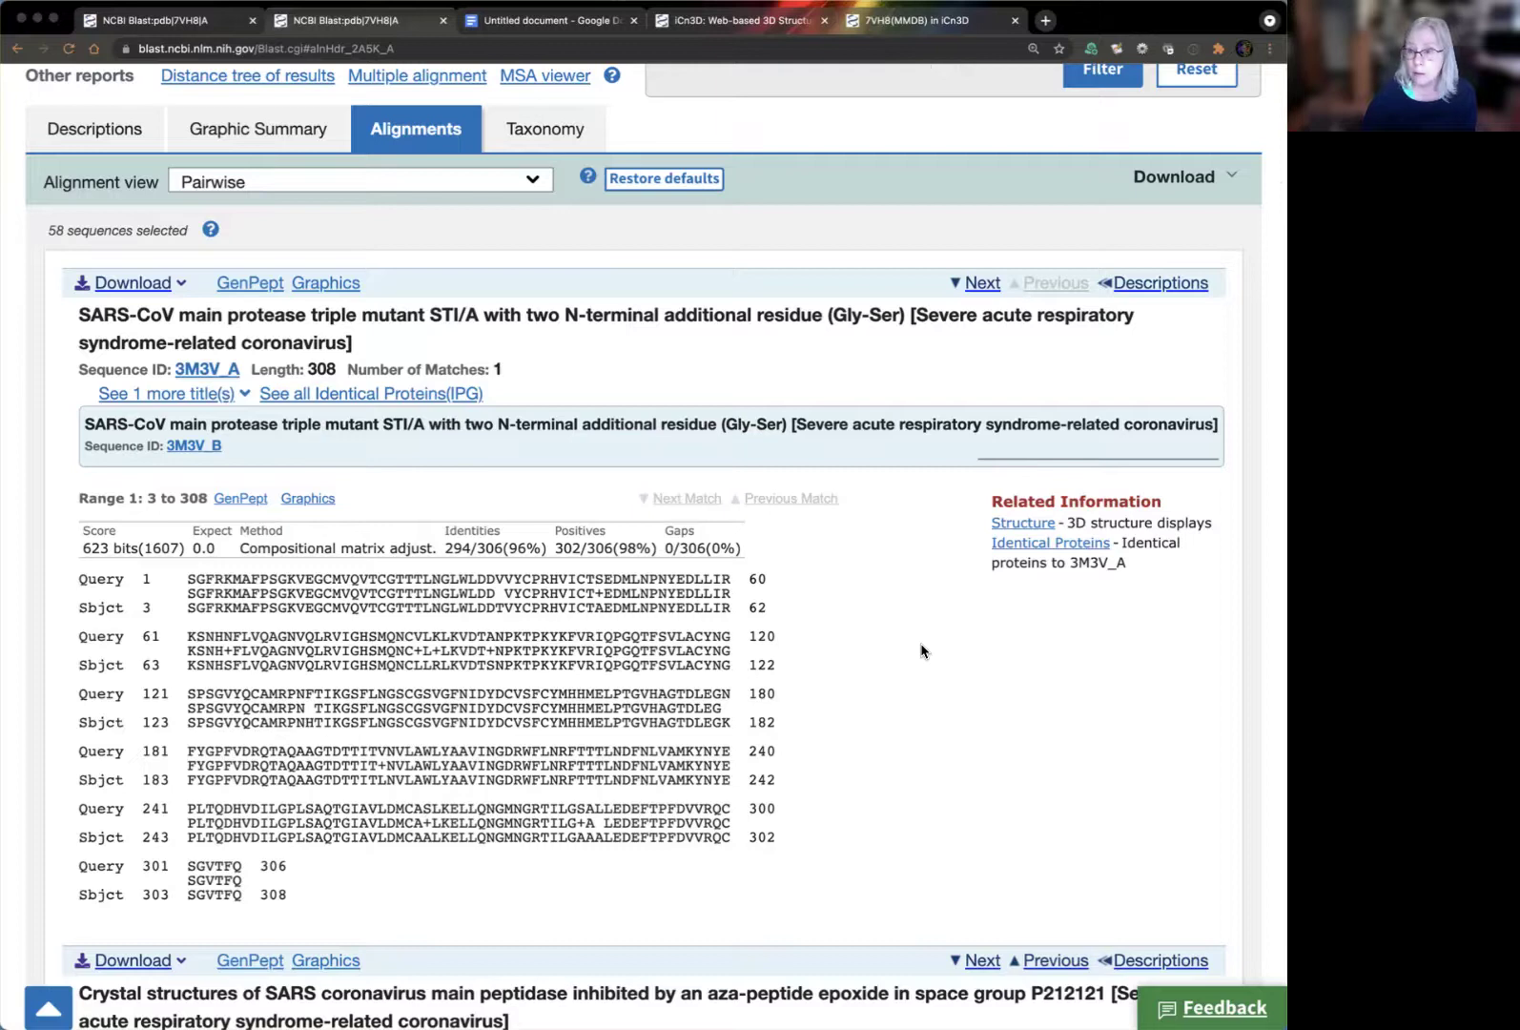
{"action": "scroll", "coordinate": [921, 651], "scroll_direction": "up", "scroll_amount": 1}
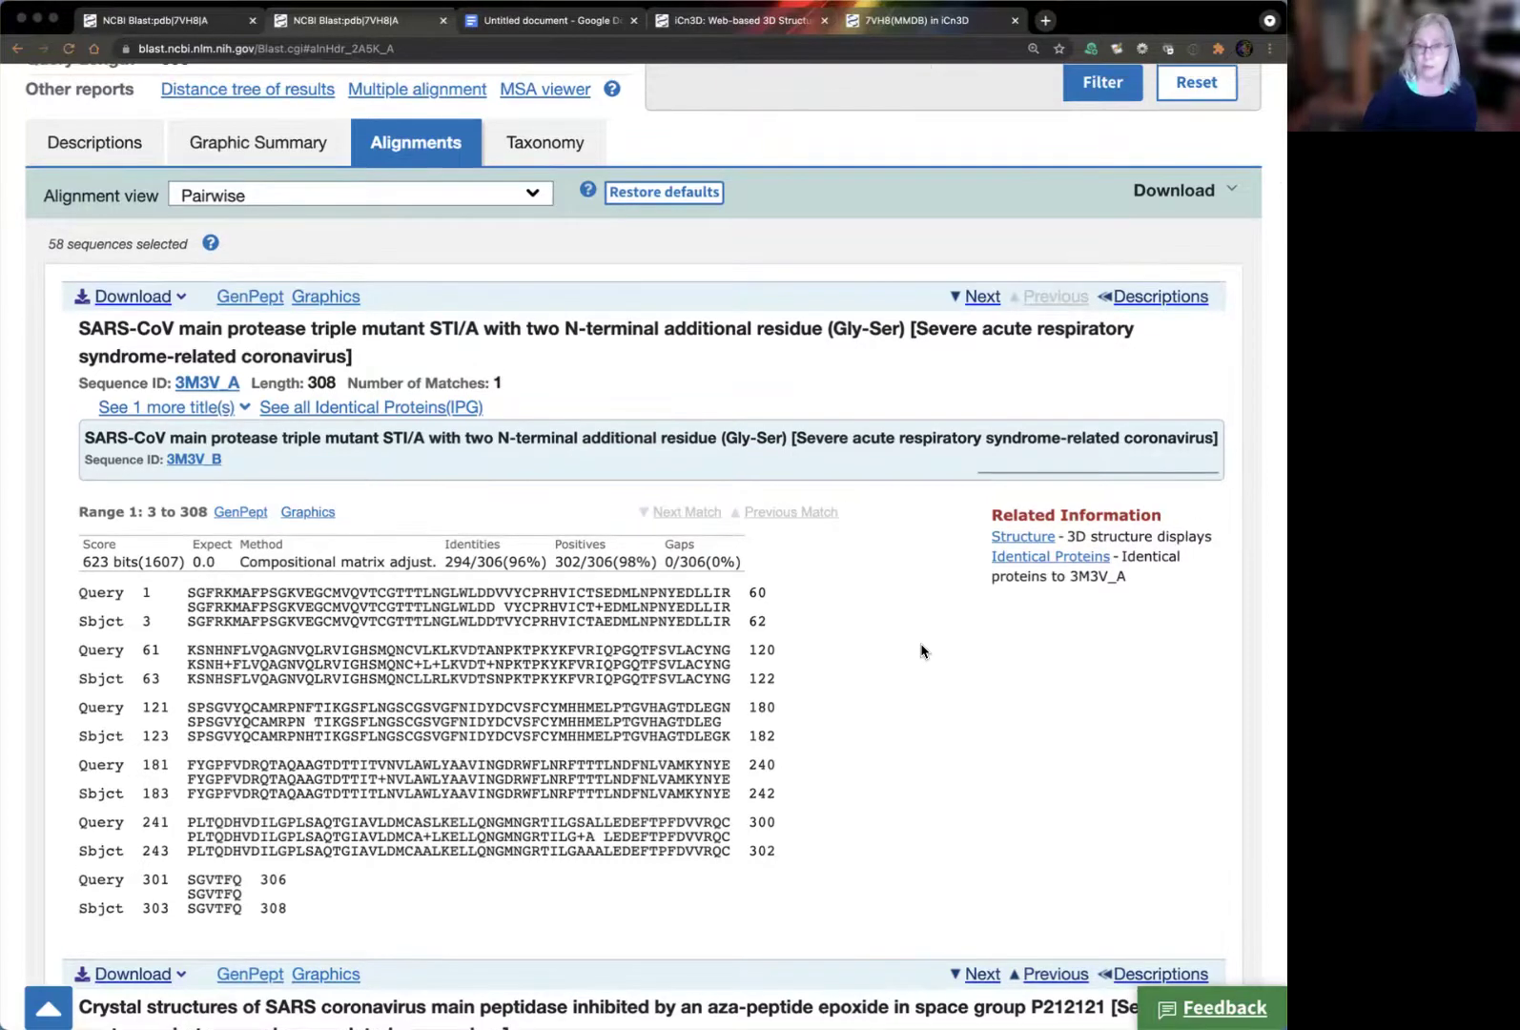
{"action": "scroll", "coordinate": [921, 651], "scroll_direction": "up", "scroll_amount": 2}
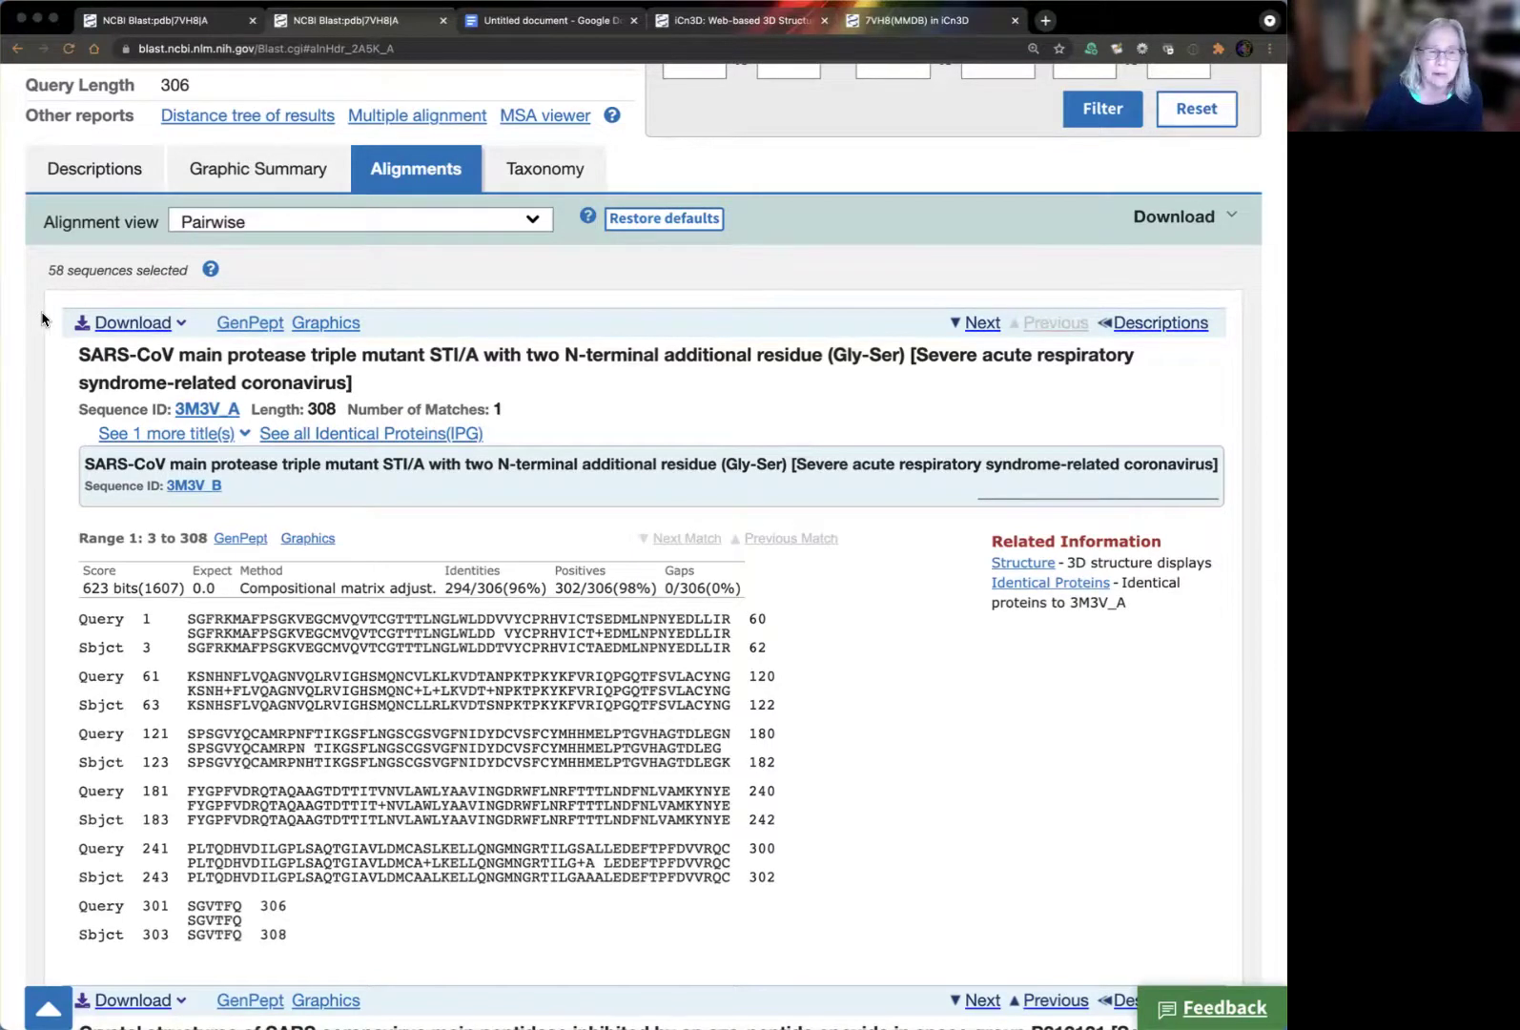
{"action": "scroll", "coordinate": [42, 319], "scroll_direction": "up", "scroll_amount": 2}
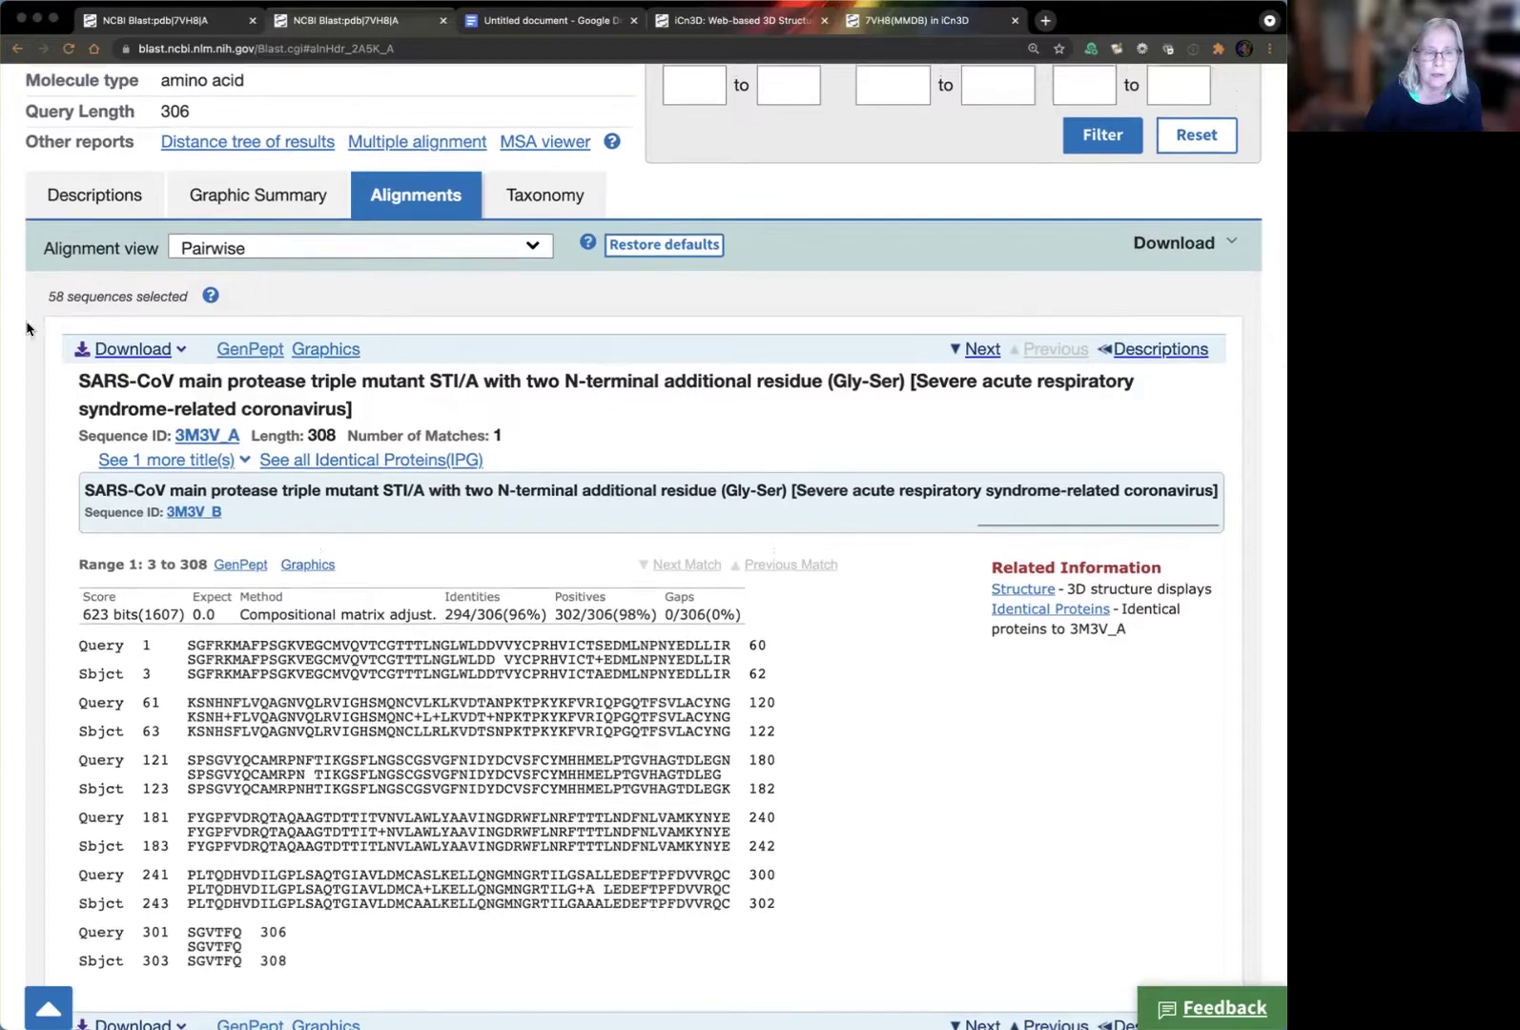
{"action": "scroll", "coordinate": [42, 338], "scroll_direction": "up", "scroll_amount": 2}
{"action": "scroll", "coordinate": [42, 338], "scroll_direction": "up", "scroll_amount": 1}
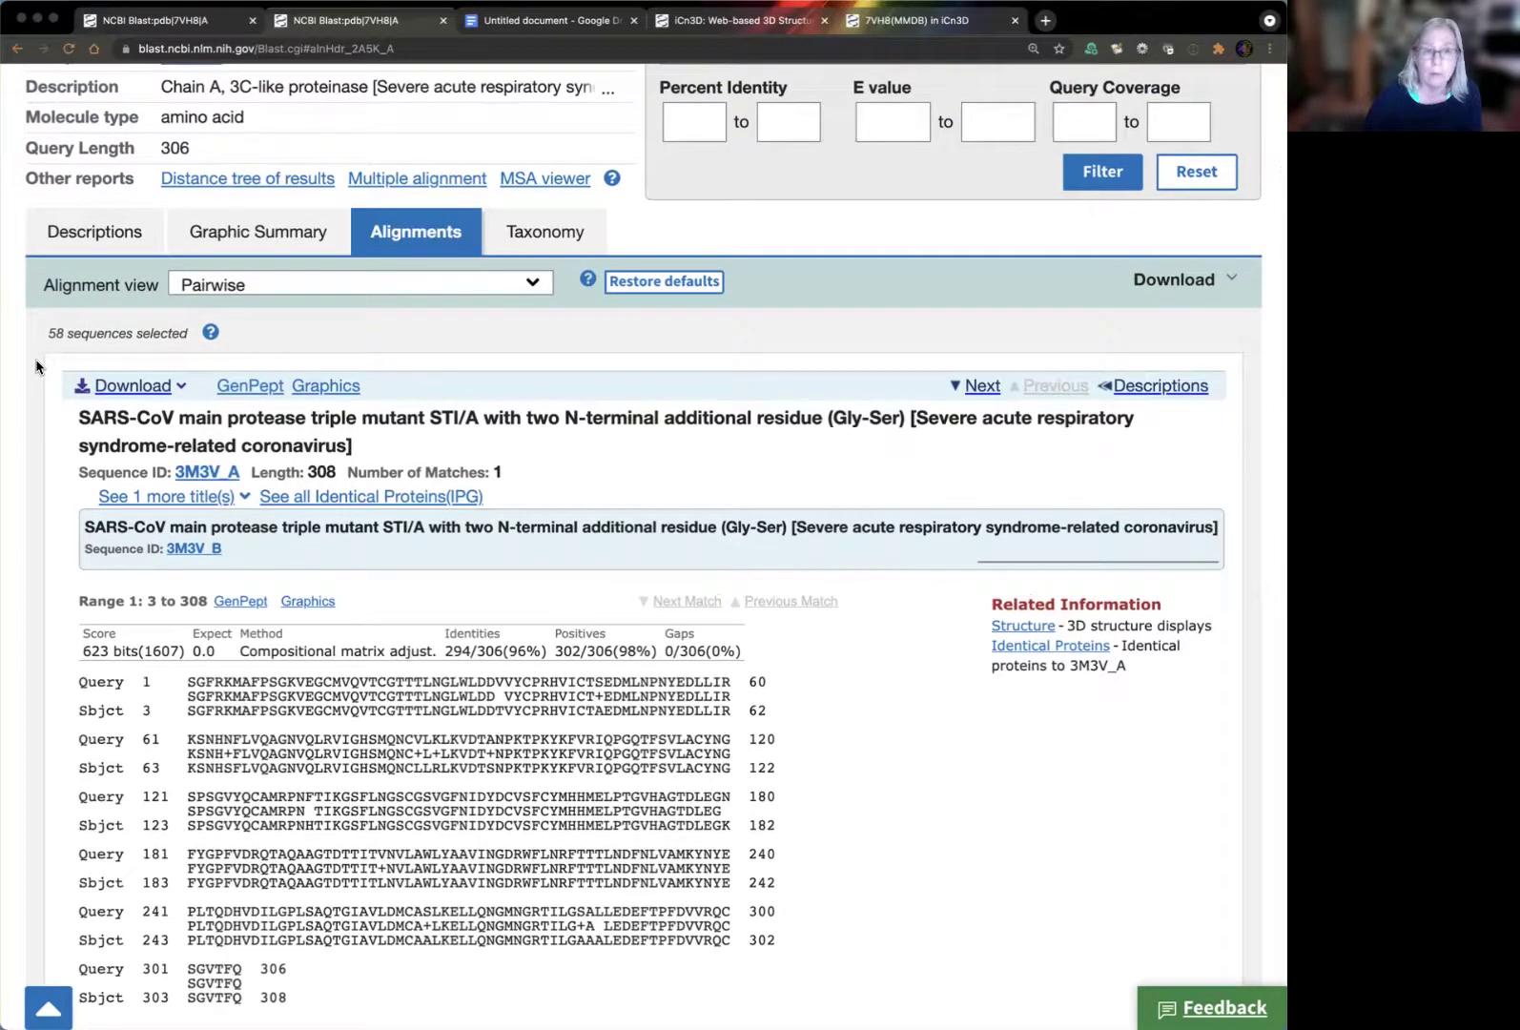
{"action": "scroll", "coordinate": [38, 366], "scroll_direction": "up", "scroll_amount": 1}
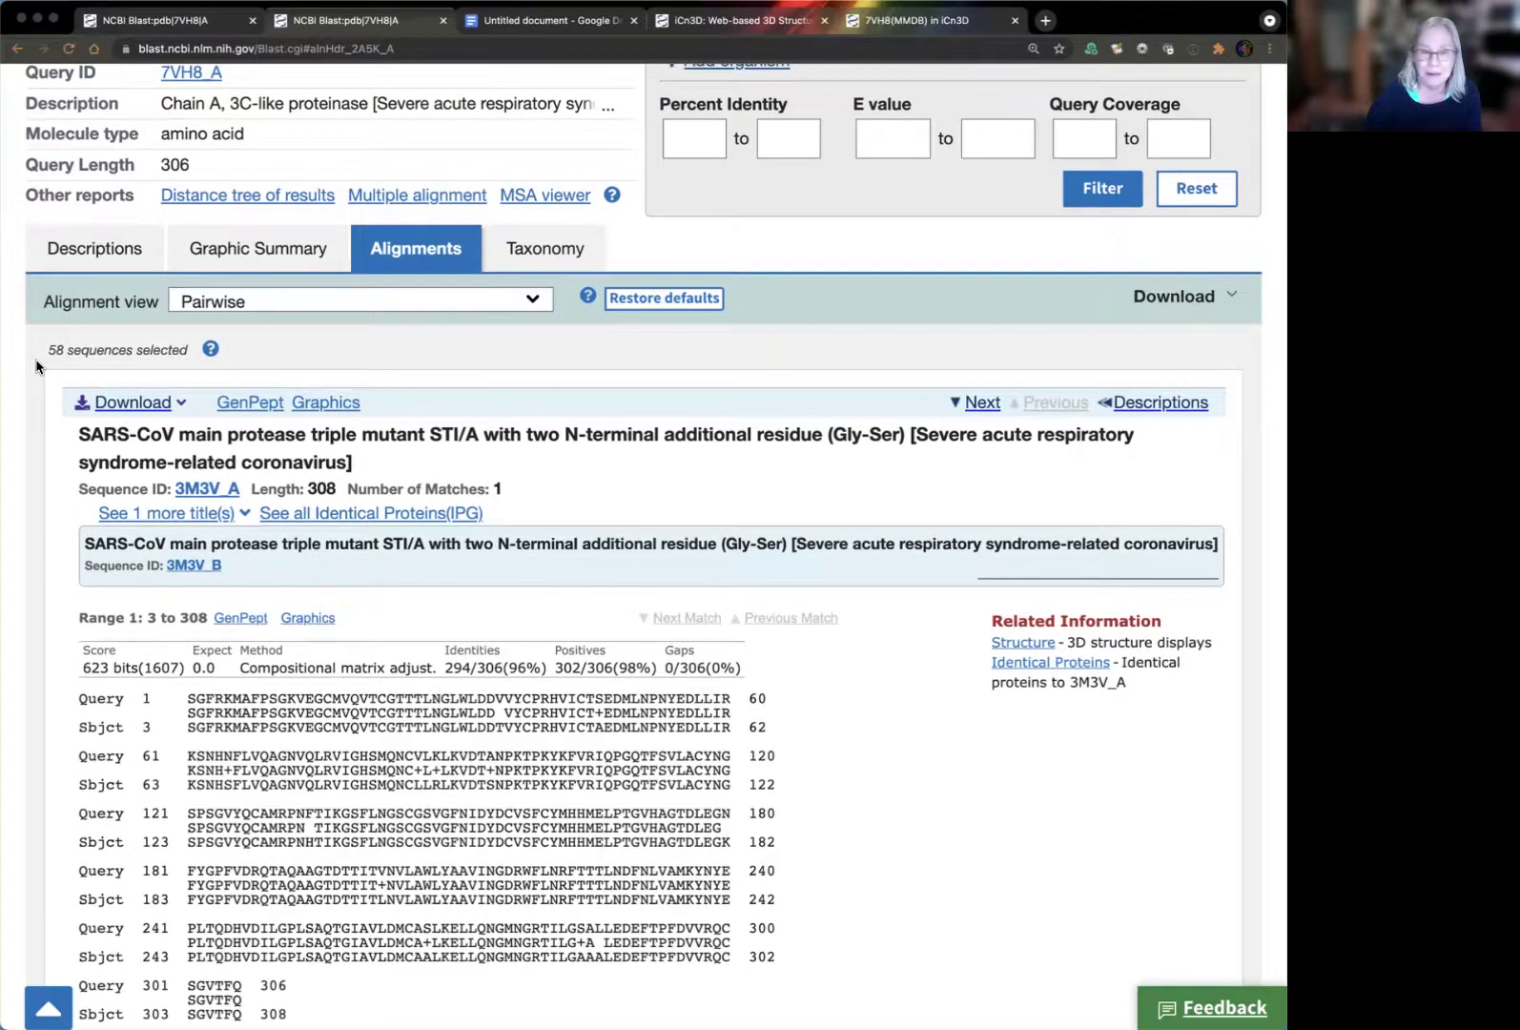
Return to the descriptions table and open the alignment of its last entry, 2Q6D_A, the infectious bronchitis virus main protease
{"action": "scroll", "coordinate": [36, 381], "scroll_direction": "up", "scroll_amount": 1}
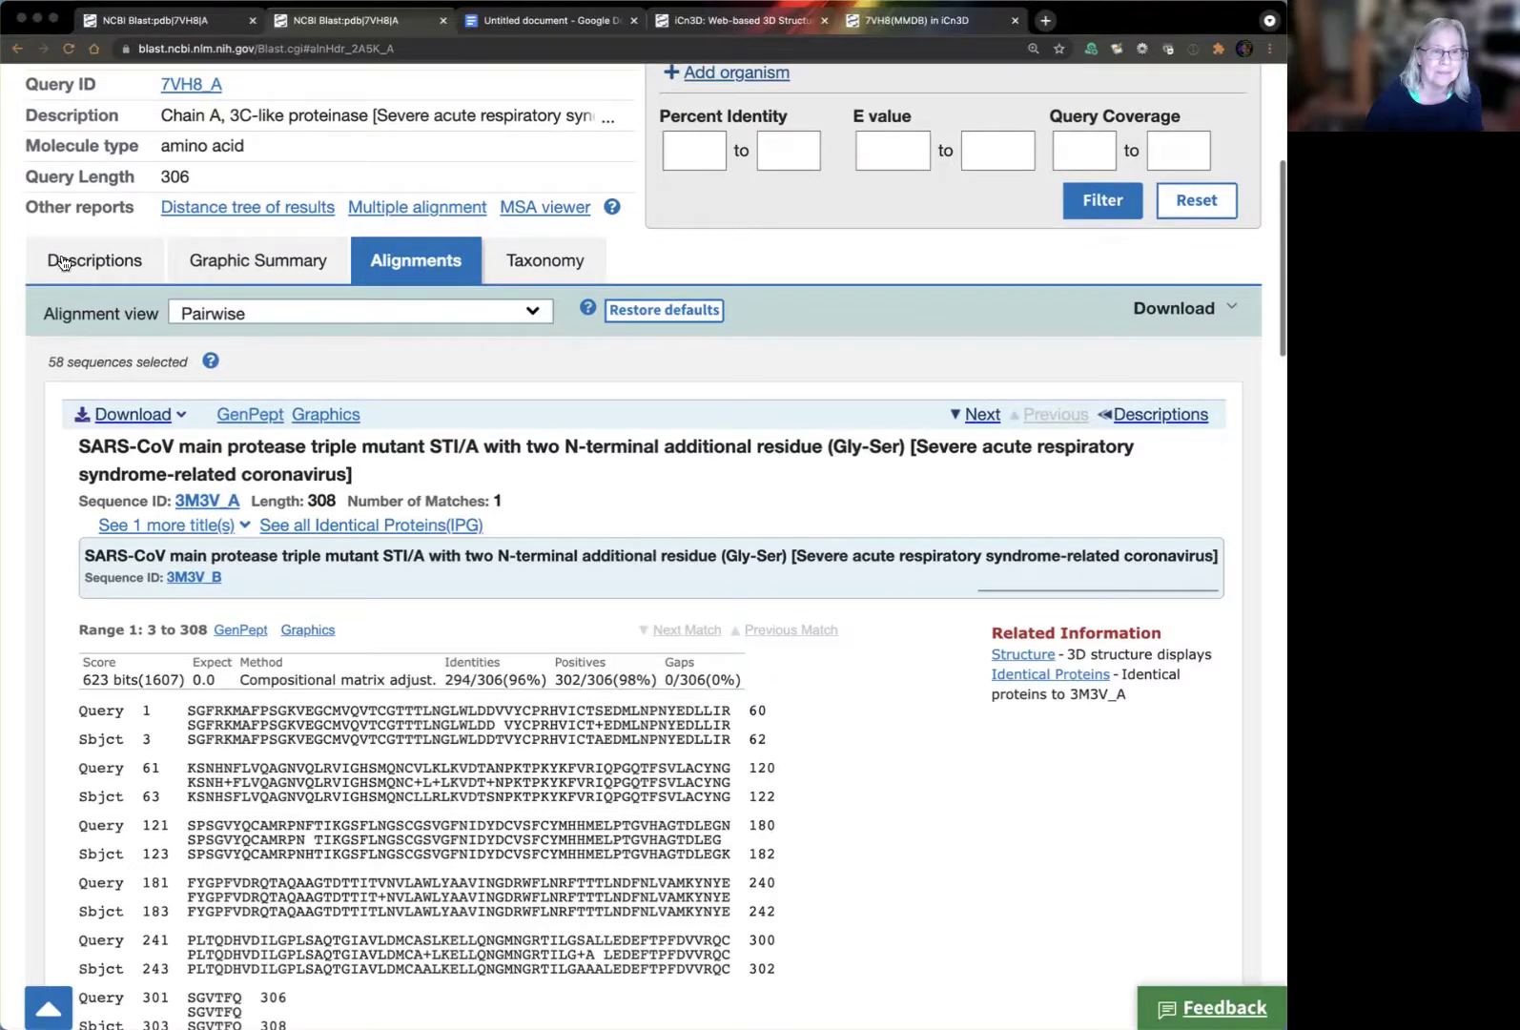
{"action": "left_click", "coordinate": [110, 268]}
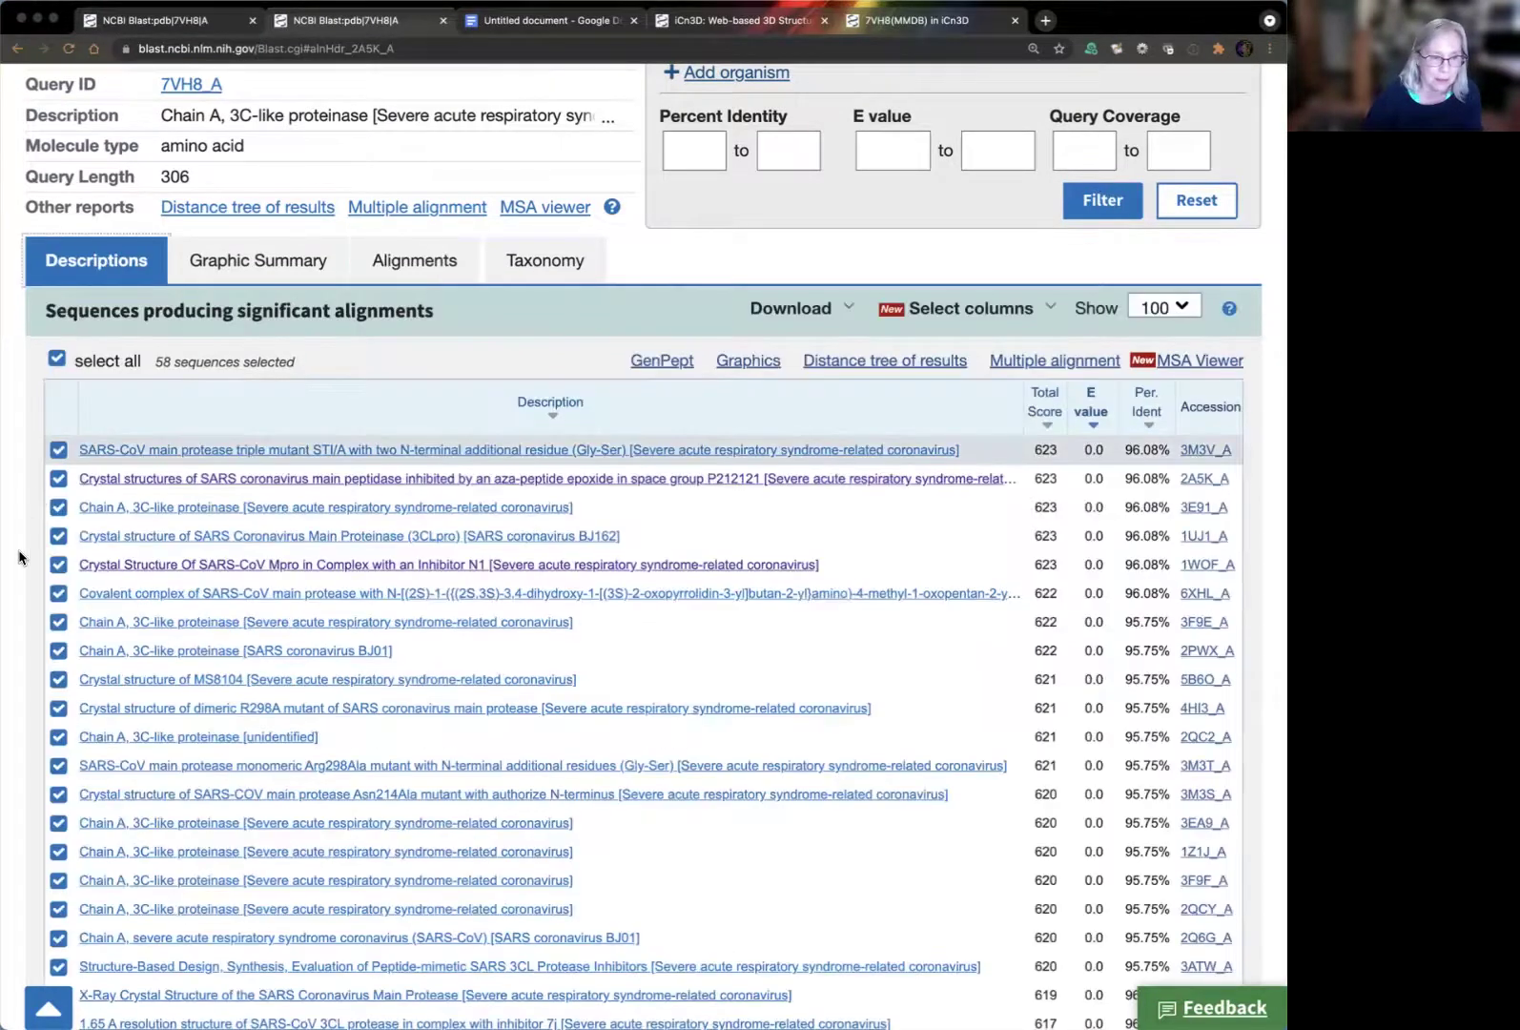
{"action": "scroll", "coordinate": [31, 562], "scroll_direction": "down", "scroll_amount": 1}
{"action": "scroll", "coordinate": [29, 562], "scroll_direction": "down", "scroll_amount": 20}
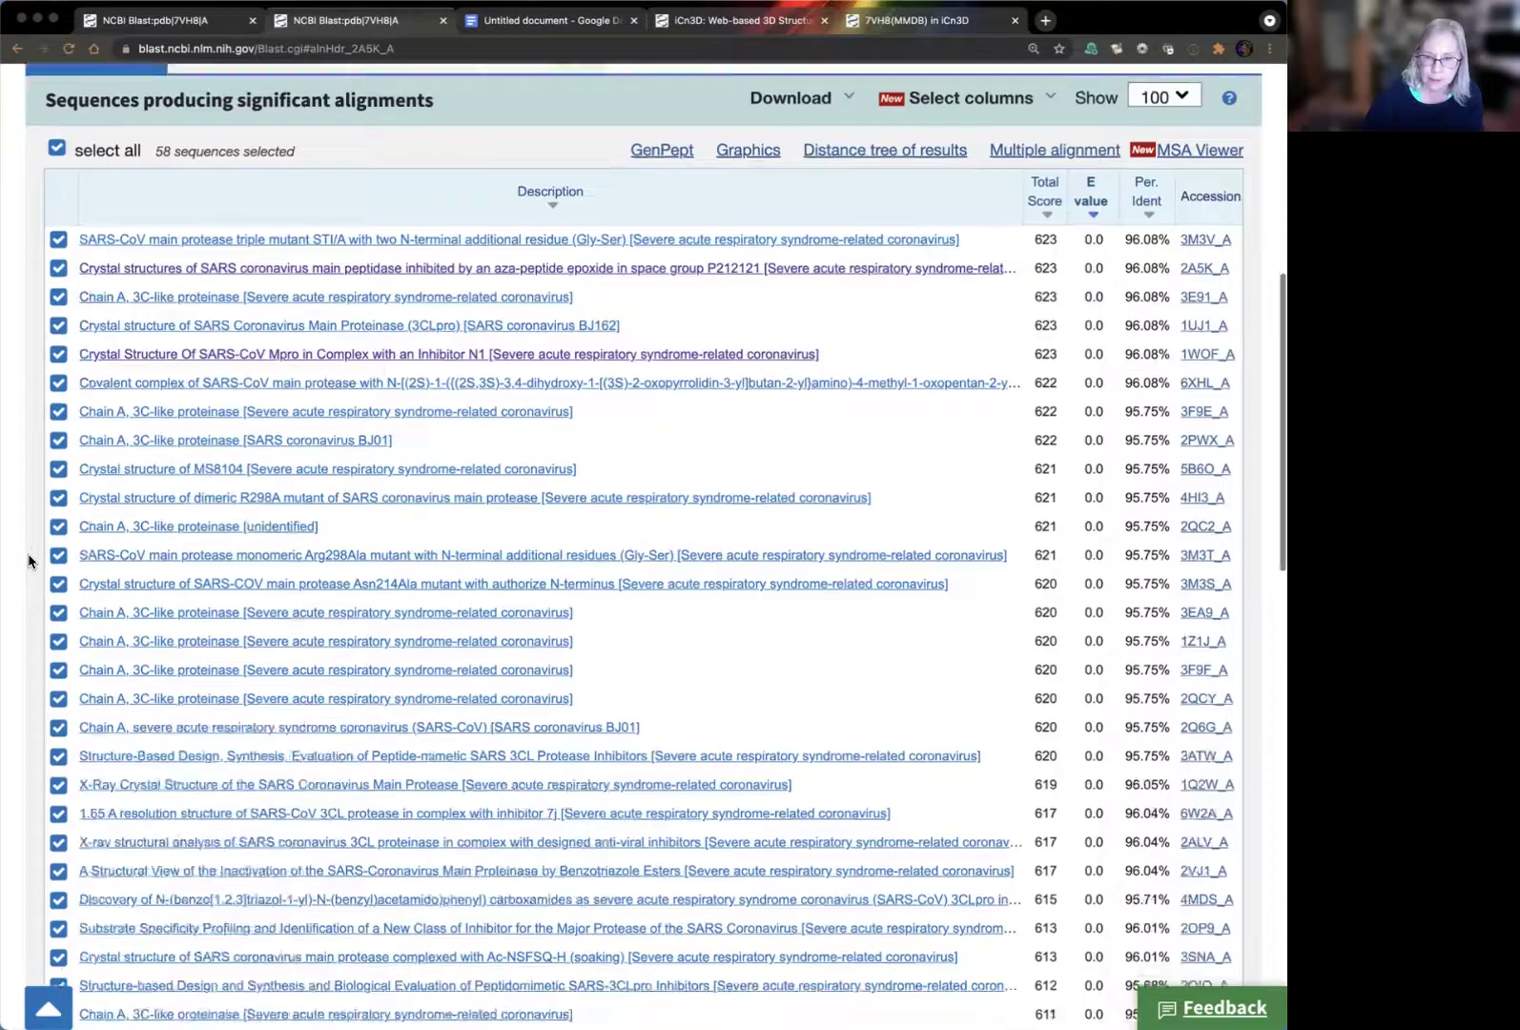
{"action": "scroll", "coordinate": [28, 561], "scroll_direction": "down", "scroll_amount": 3}
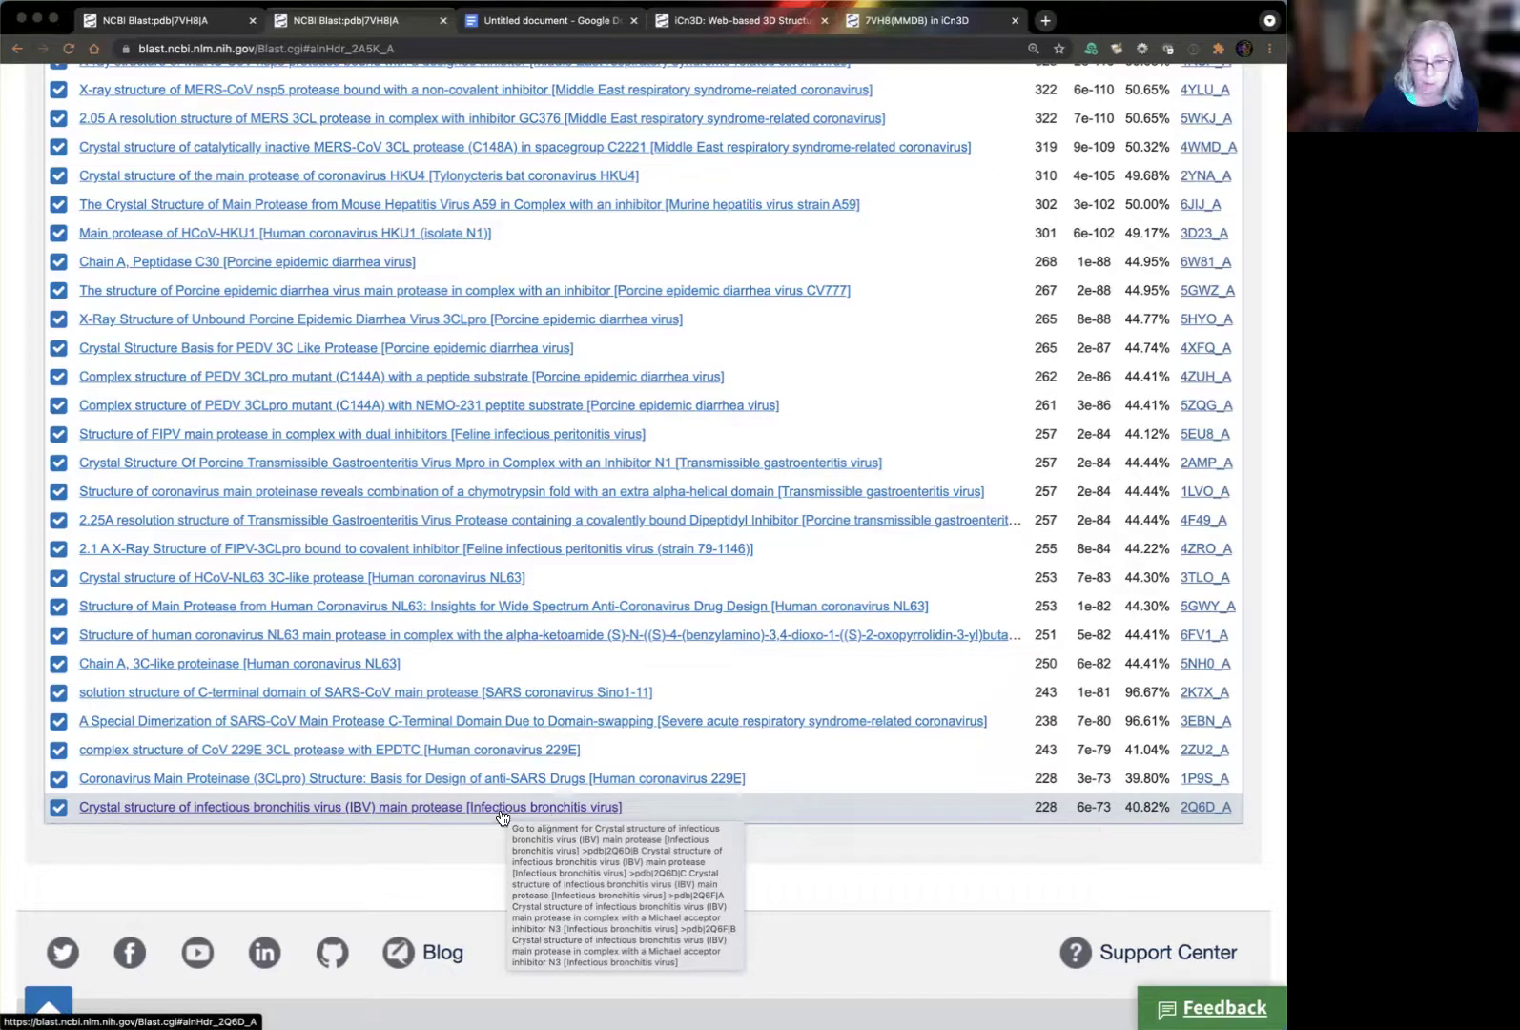
{"action": "left_click", "coordinate": [427, 811]}
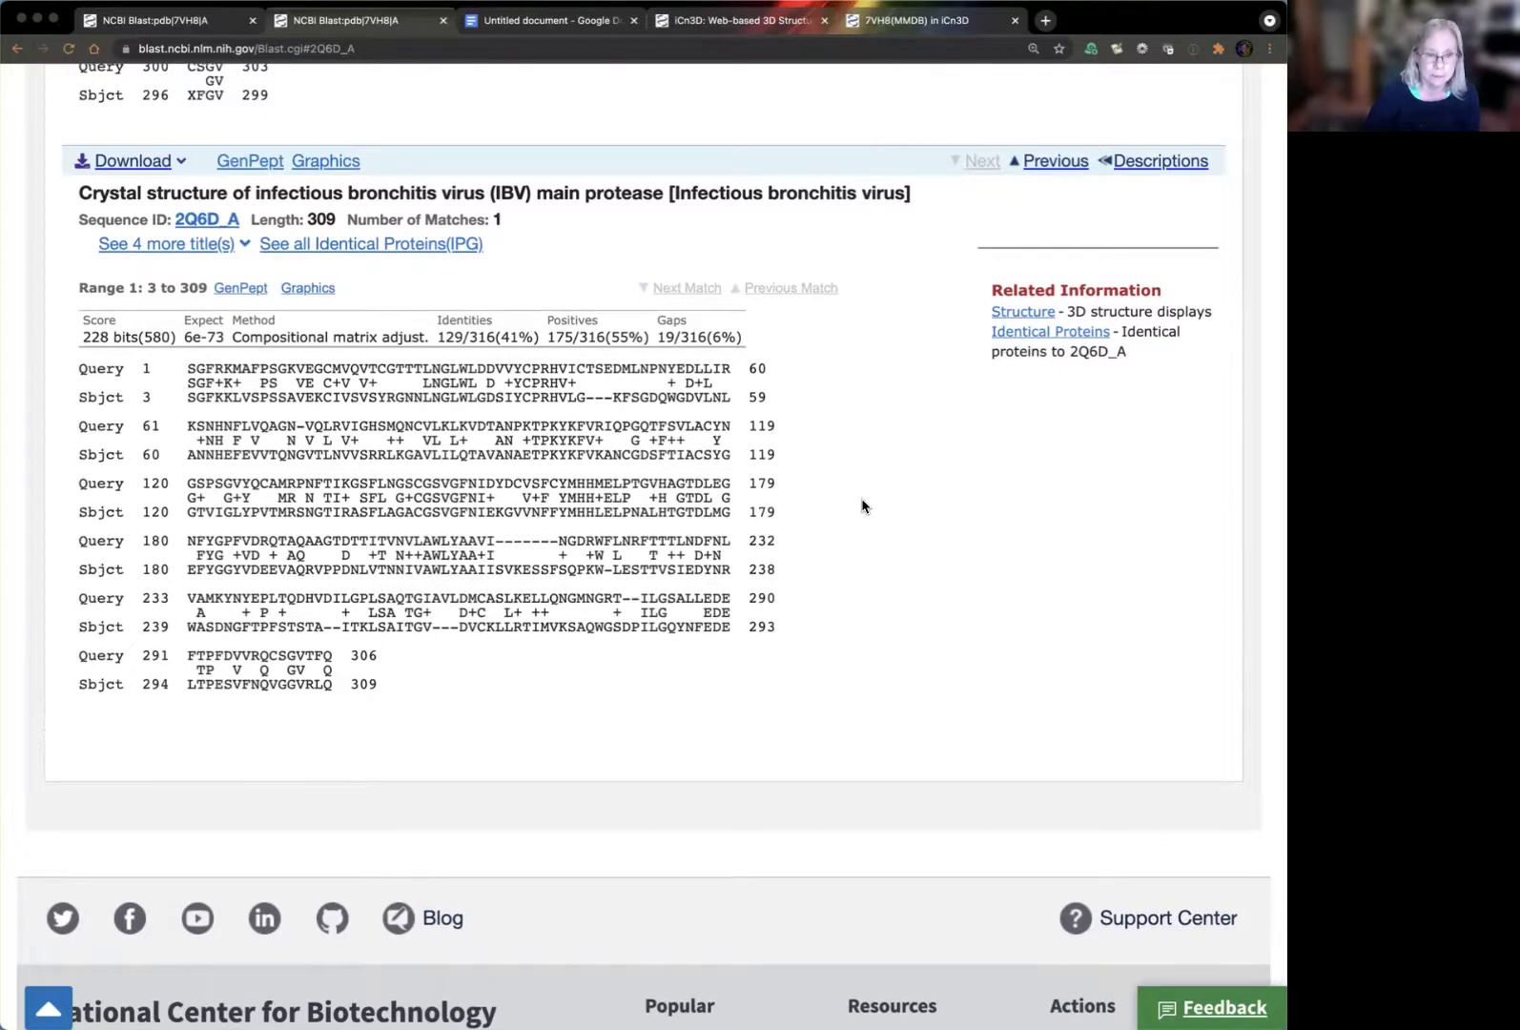
{"action": "scroll", "coordinate": [862, 505], "scroll_direction": "up", "scroll_amount": 1}
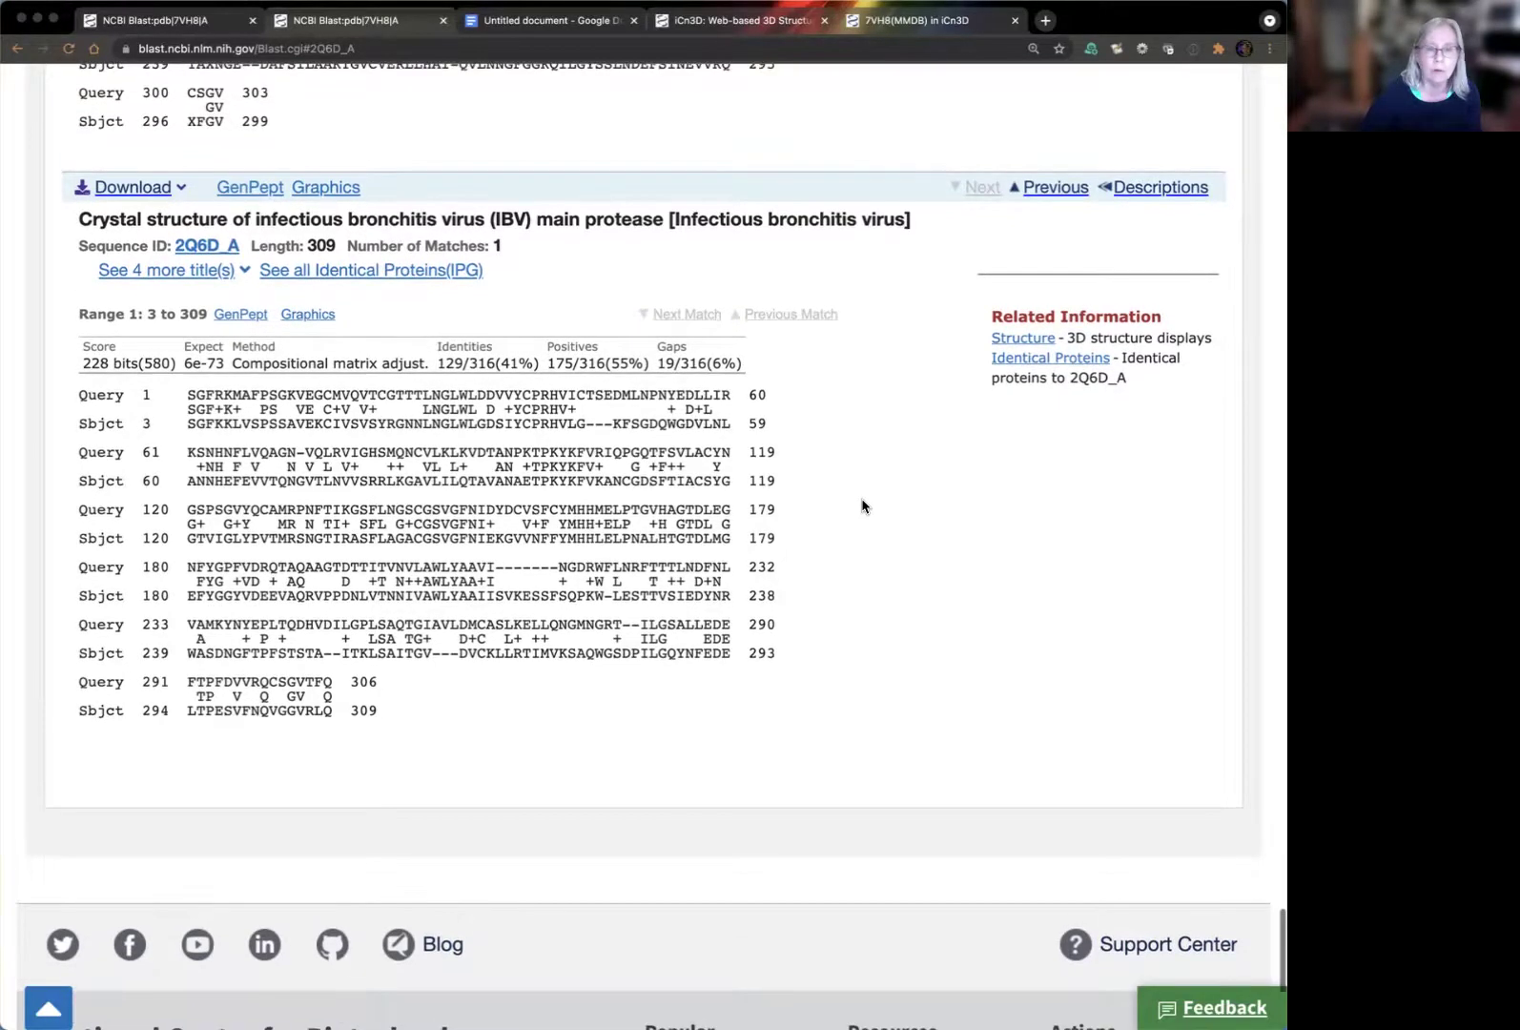
Browse the pairwise alignments from the weakest matches back up to 2QCY_A, the 3C-like proteinase of severe acute respiratory syndrome-related coronavirus
{"action": "left_click", "coordinate": [17, 49]}
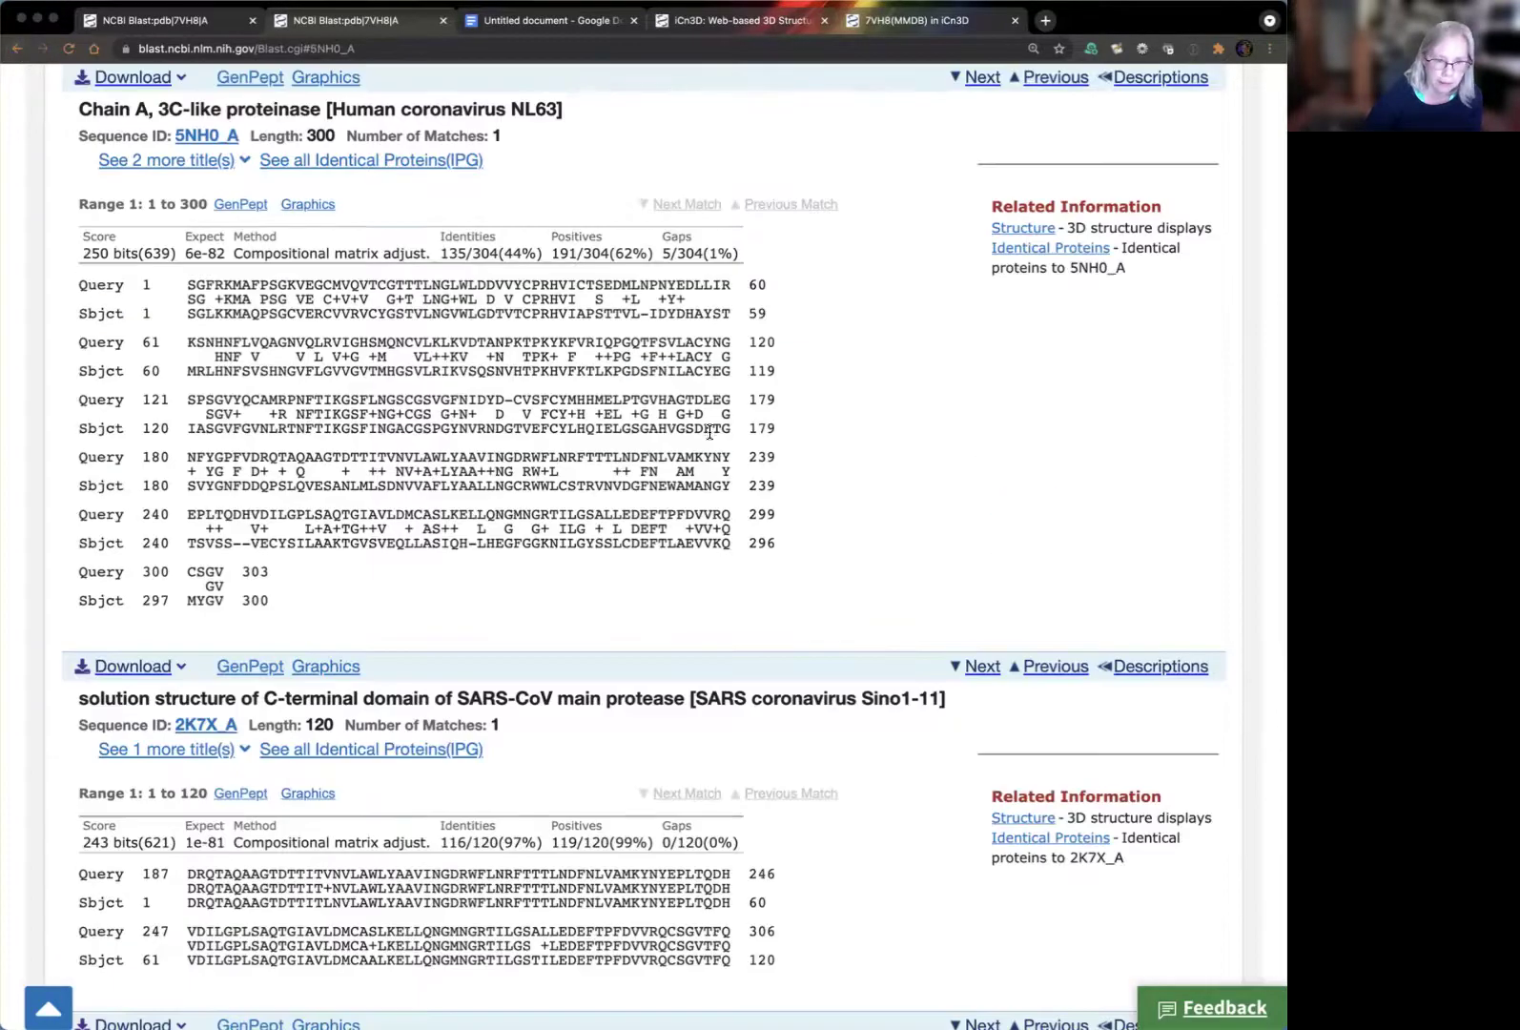
{"action": "scroll", "coordinate": [709, 430], "scroll_direction": "down", "scroll_amount": 3}
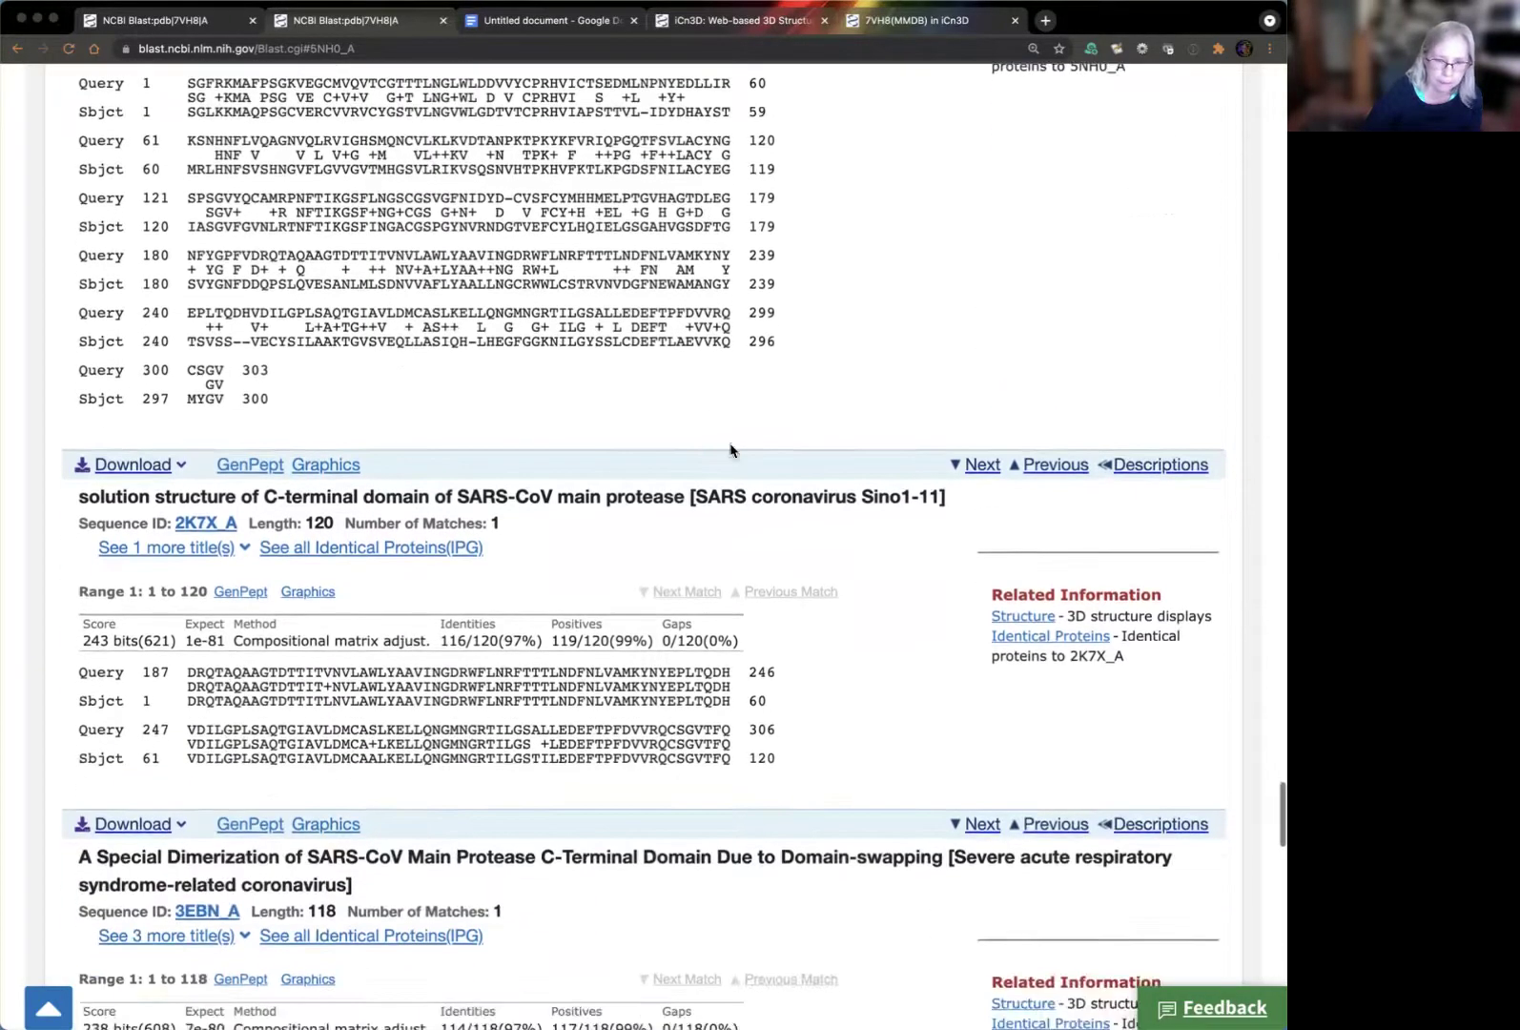
{"action": "scroll", "coordinate": [753, 467], "scroll_direction": "up", "scroll_amount": 3}
{"action": "scroll", "coordinate": [774, 480], "scroll_direction": "down", "scroll_amount": 2}
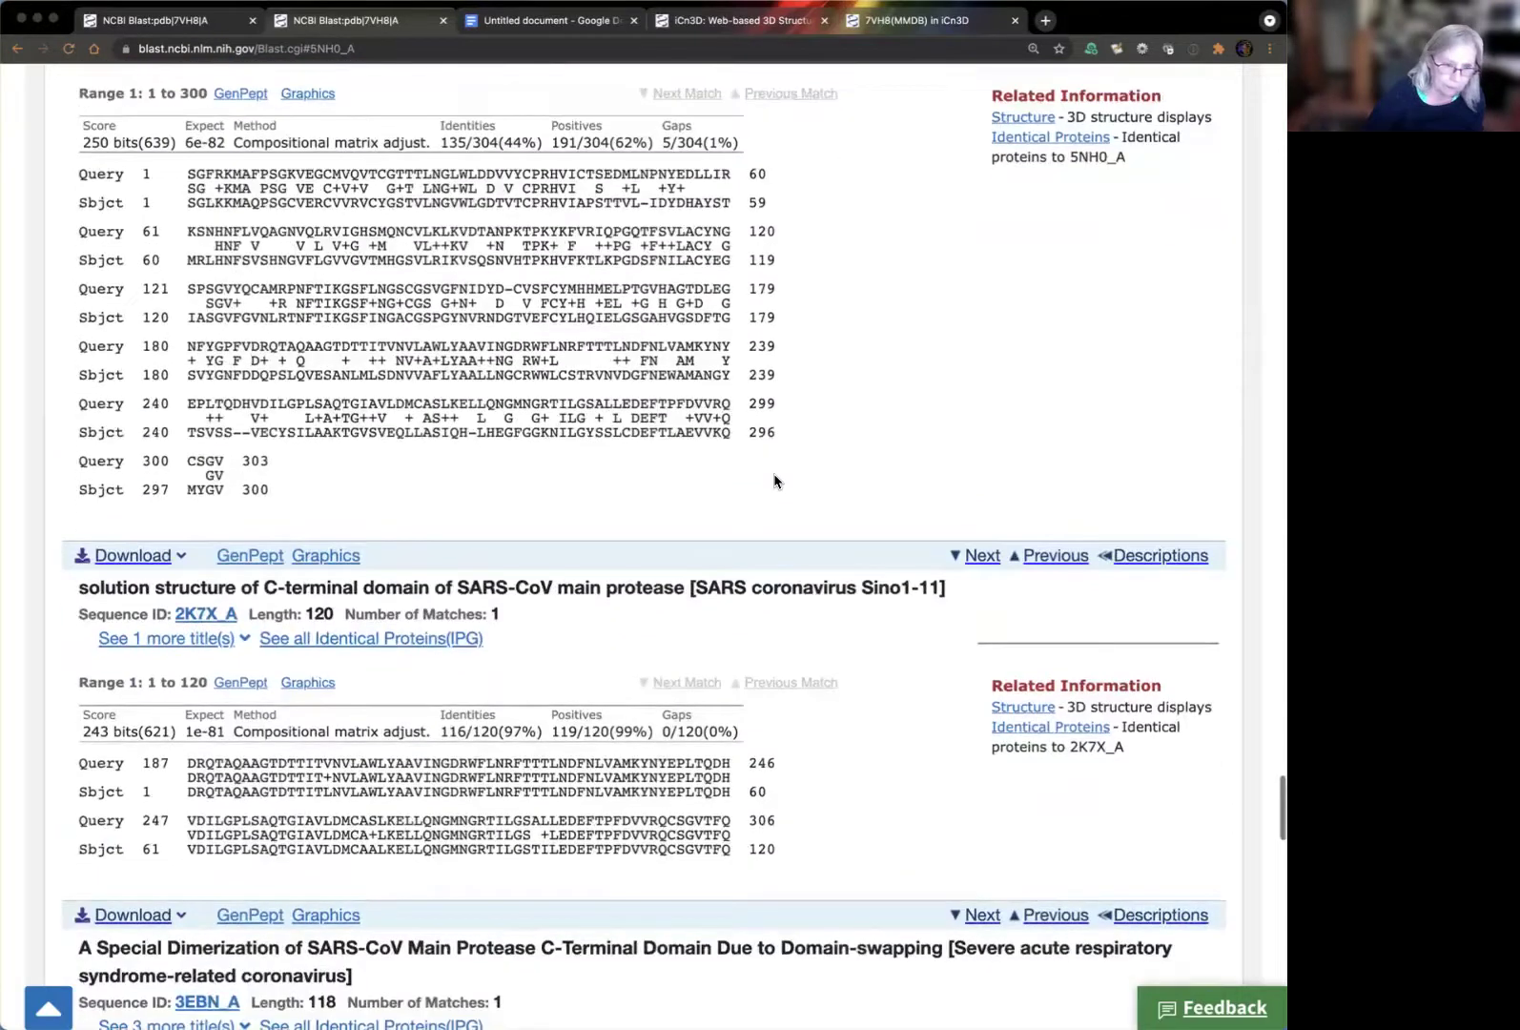
{"action": "left_click", "coordinate": [16, 50]}
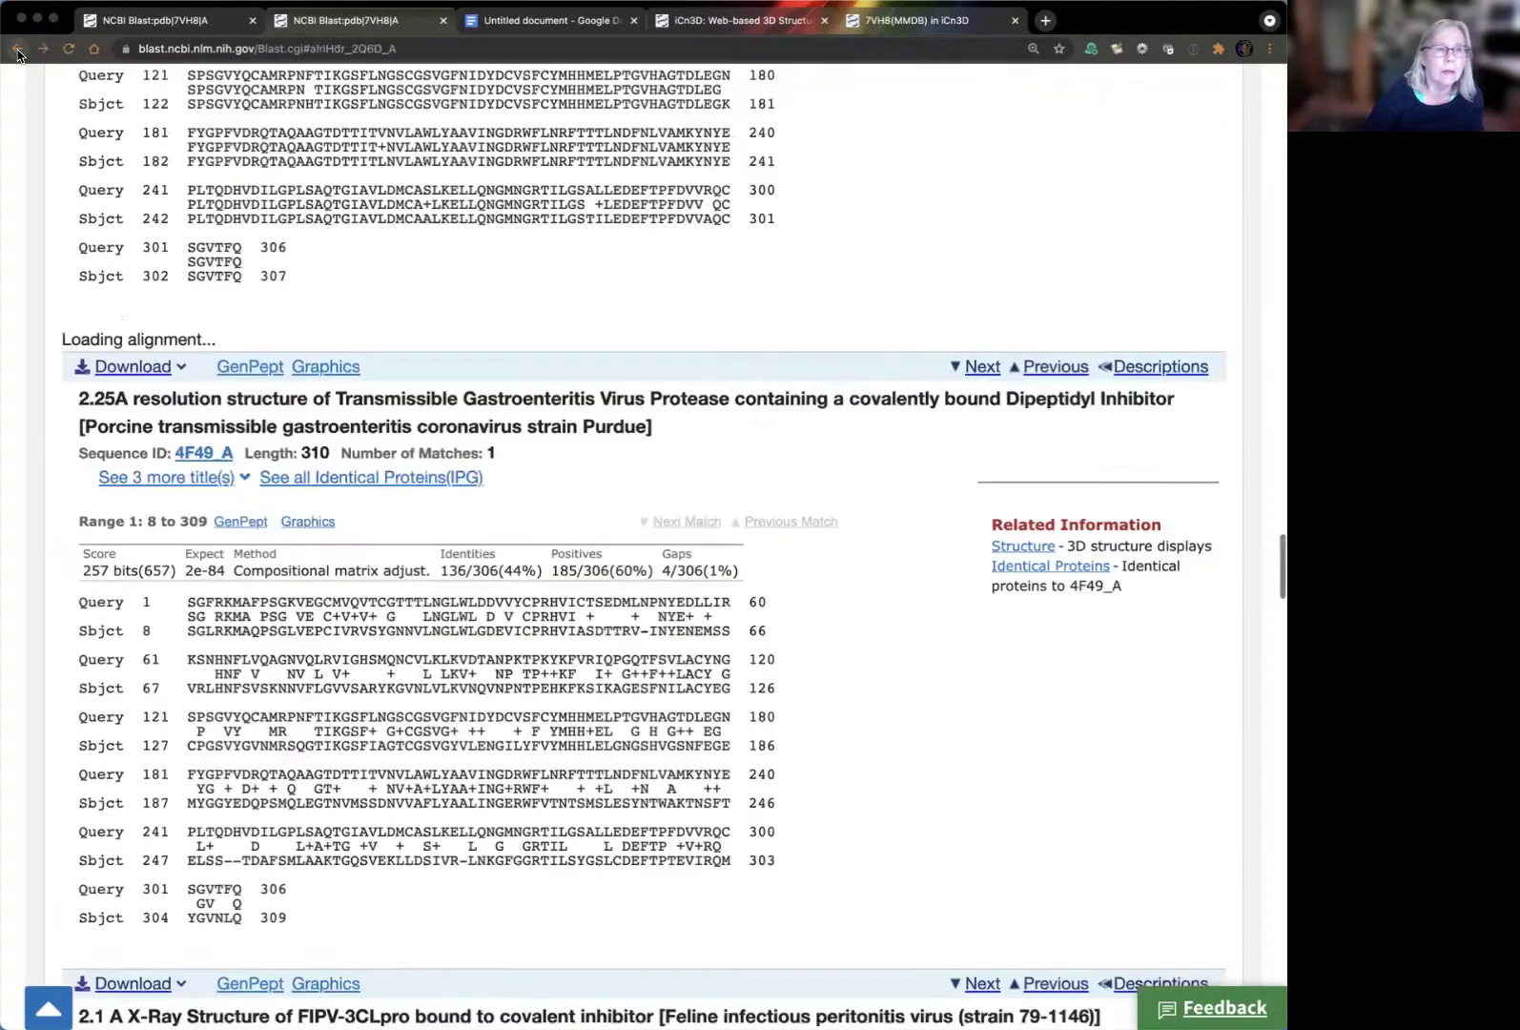
{"action": "scroll", "coordinate": [713, 536], "scroll_direction": "up", "scroll_amount": 10}
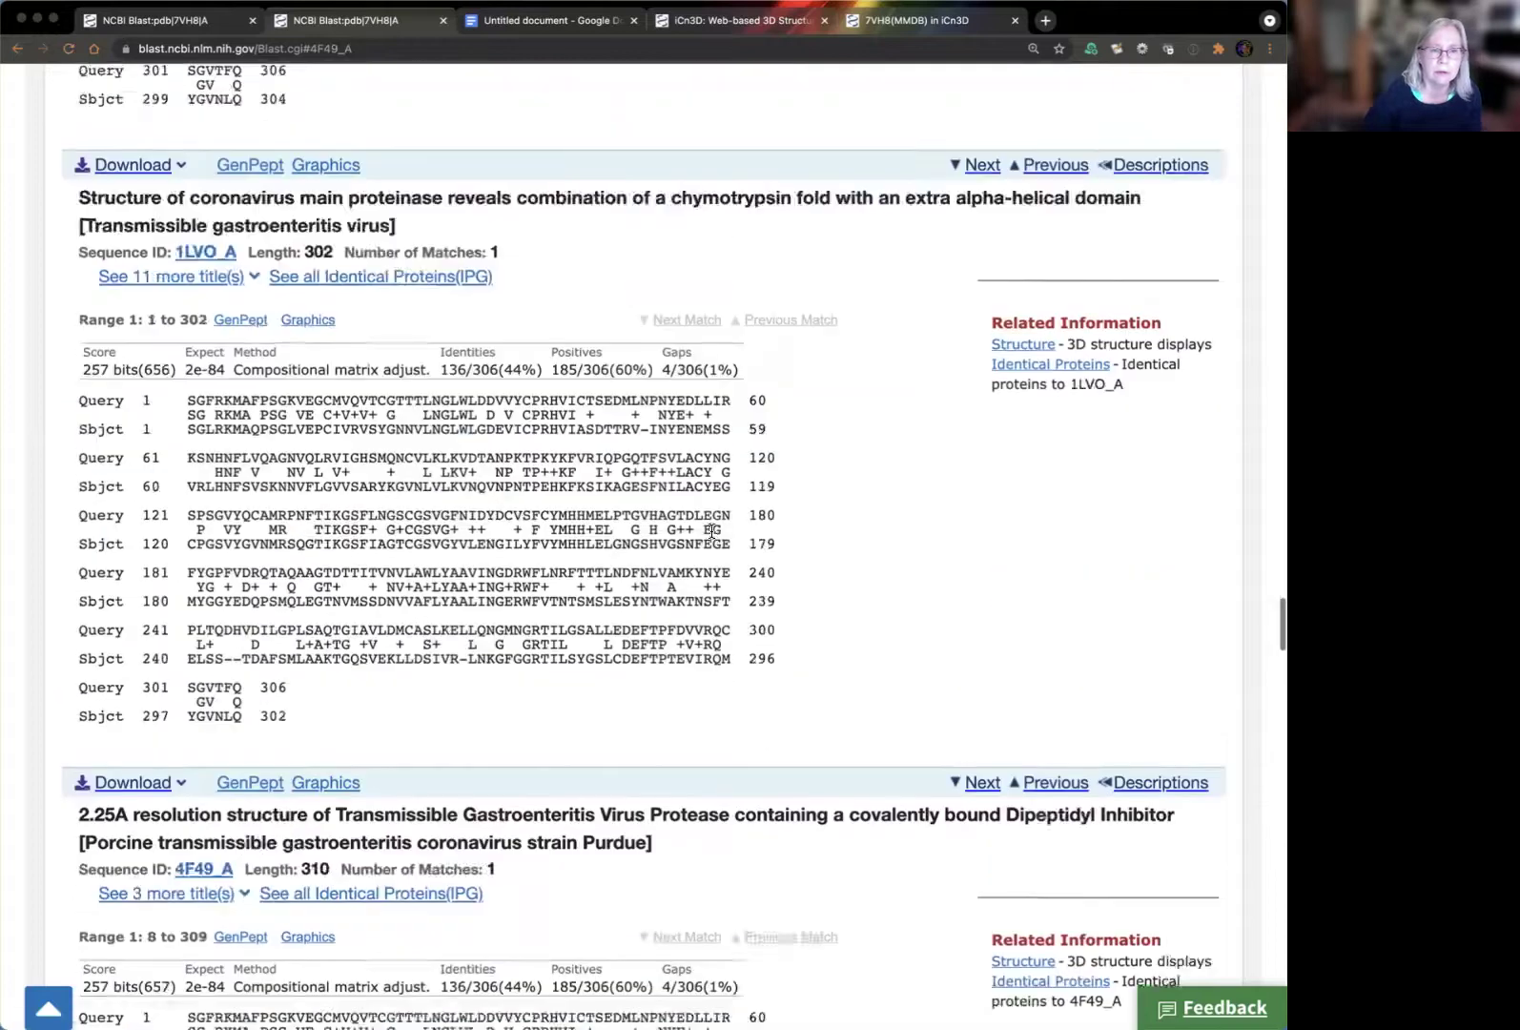
{"action": "scroll", "coordinate": [713, 536], "scroll_direction": "up", "scroll_amount": 4}
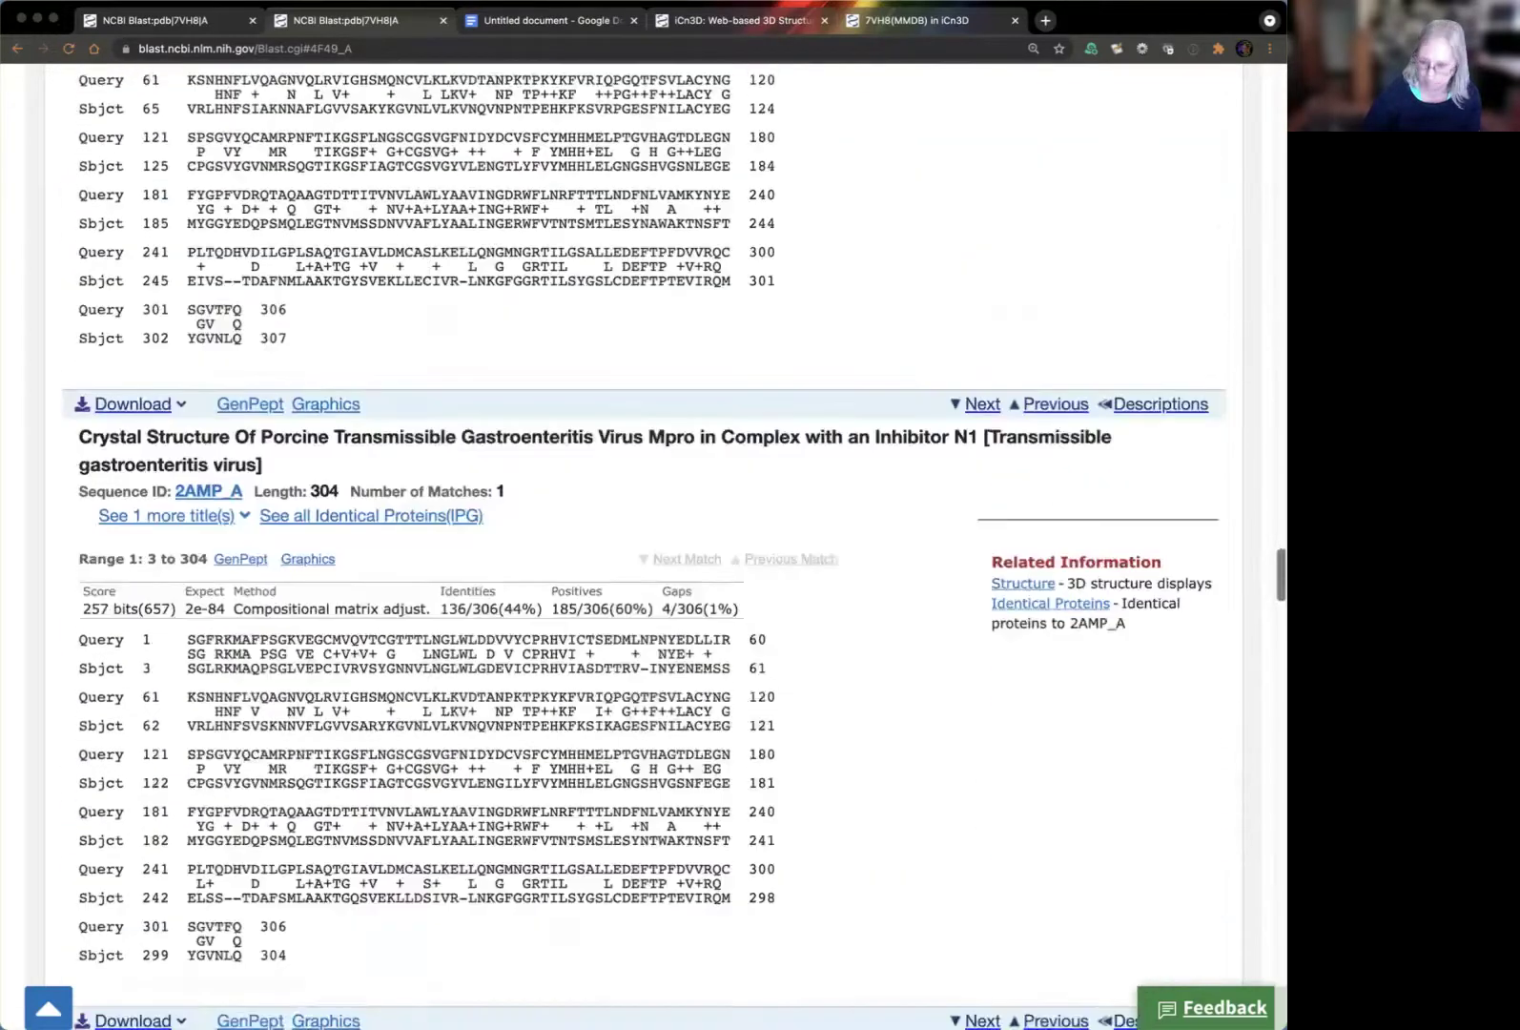
{"action": "scroll", "coordinate": [662, 782], "scroll_direction": "up", "scroll_amount": 10}
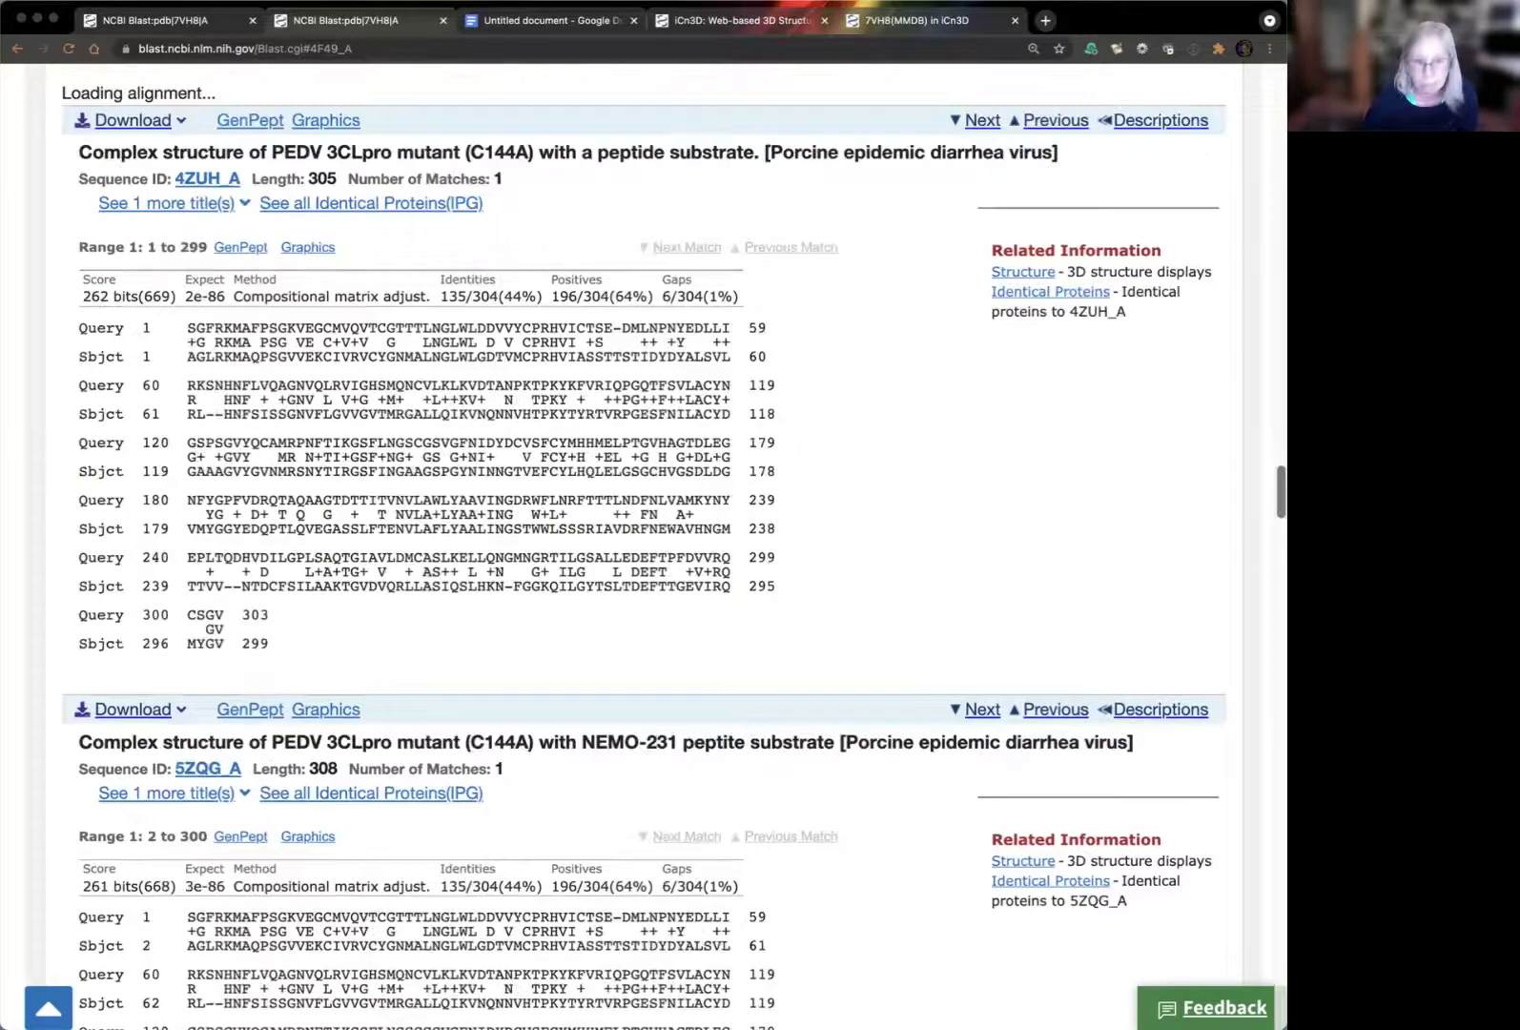
{"action": "scroll", "coordinate": [544, 687], "scroll_direction": "up", "scroll_amount": 5}
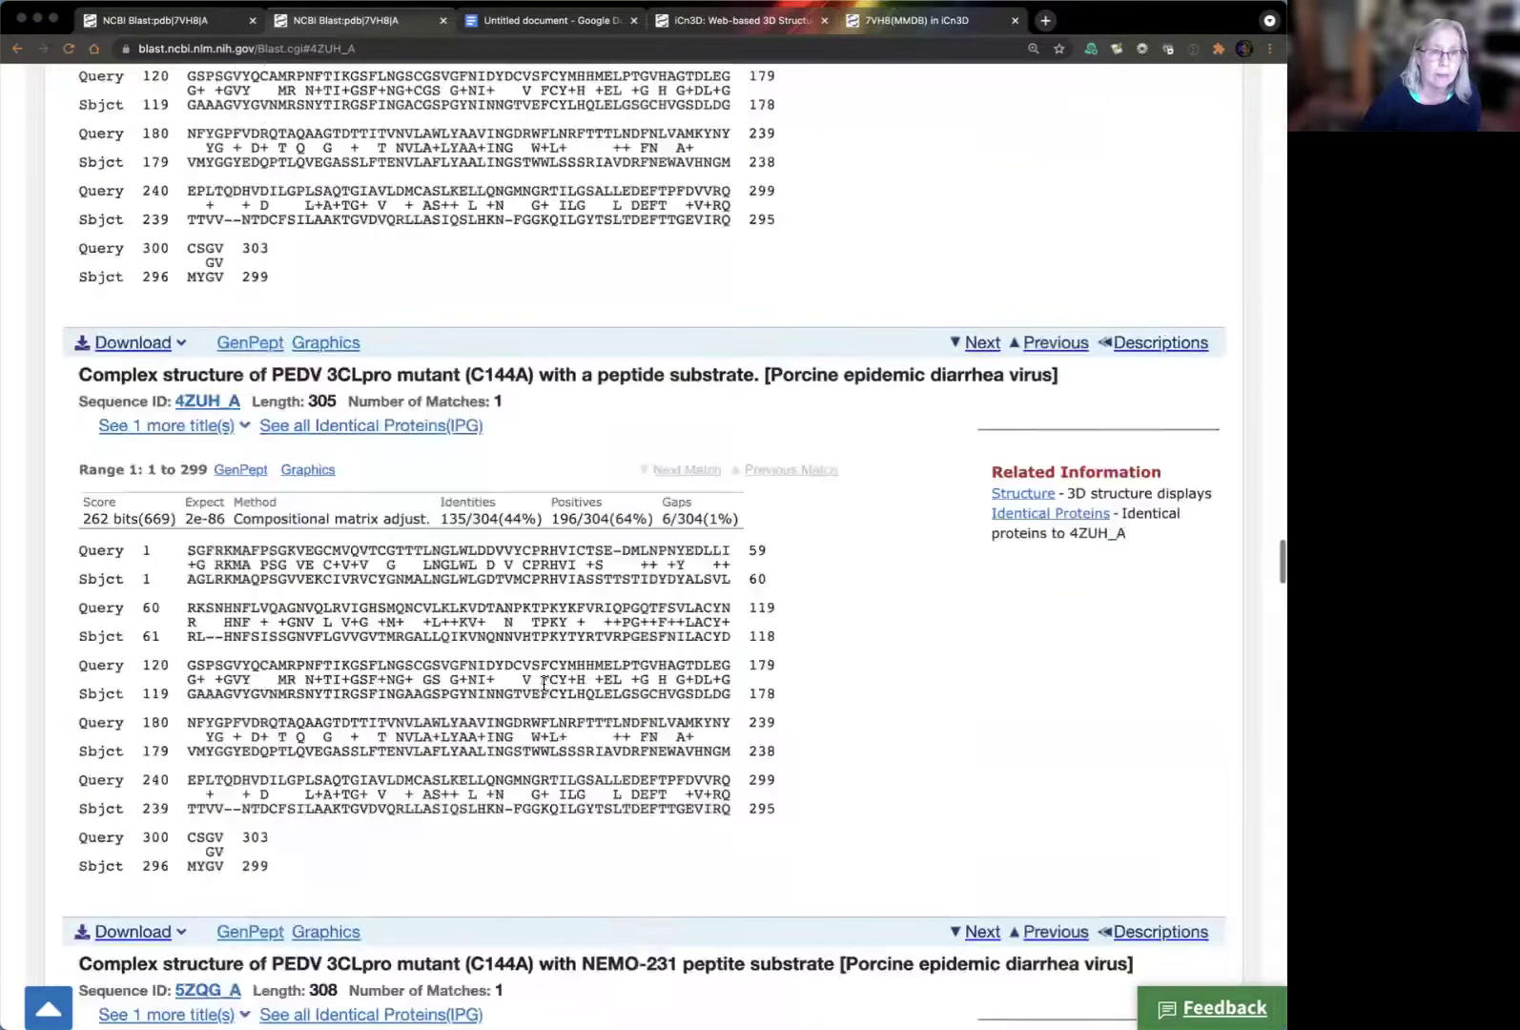
{"action": "scroll", "coordinate": [543, 683], "scroll_direction": "up", "scroll_amount": 20}
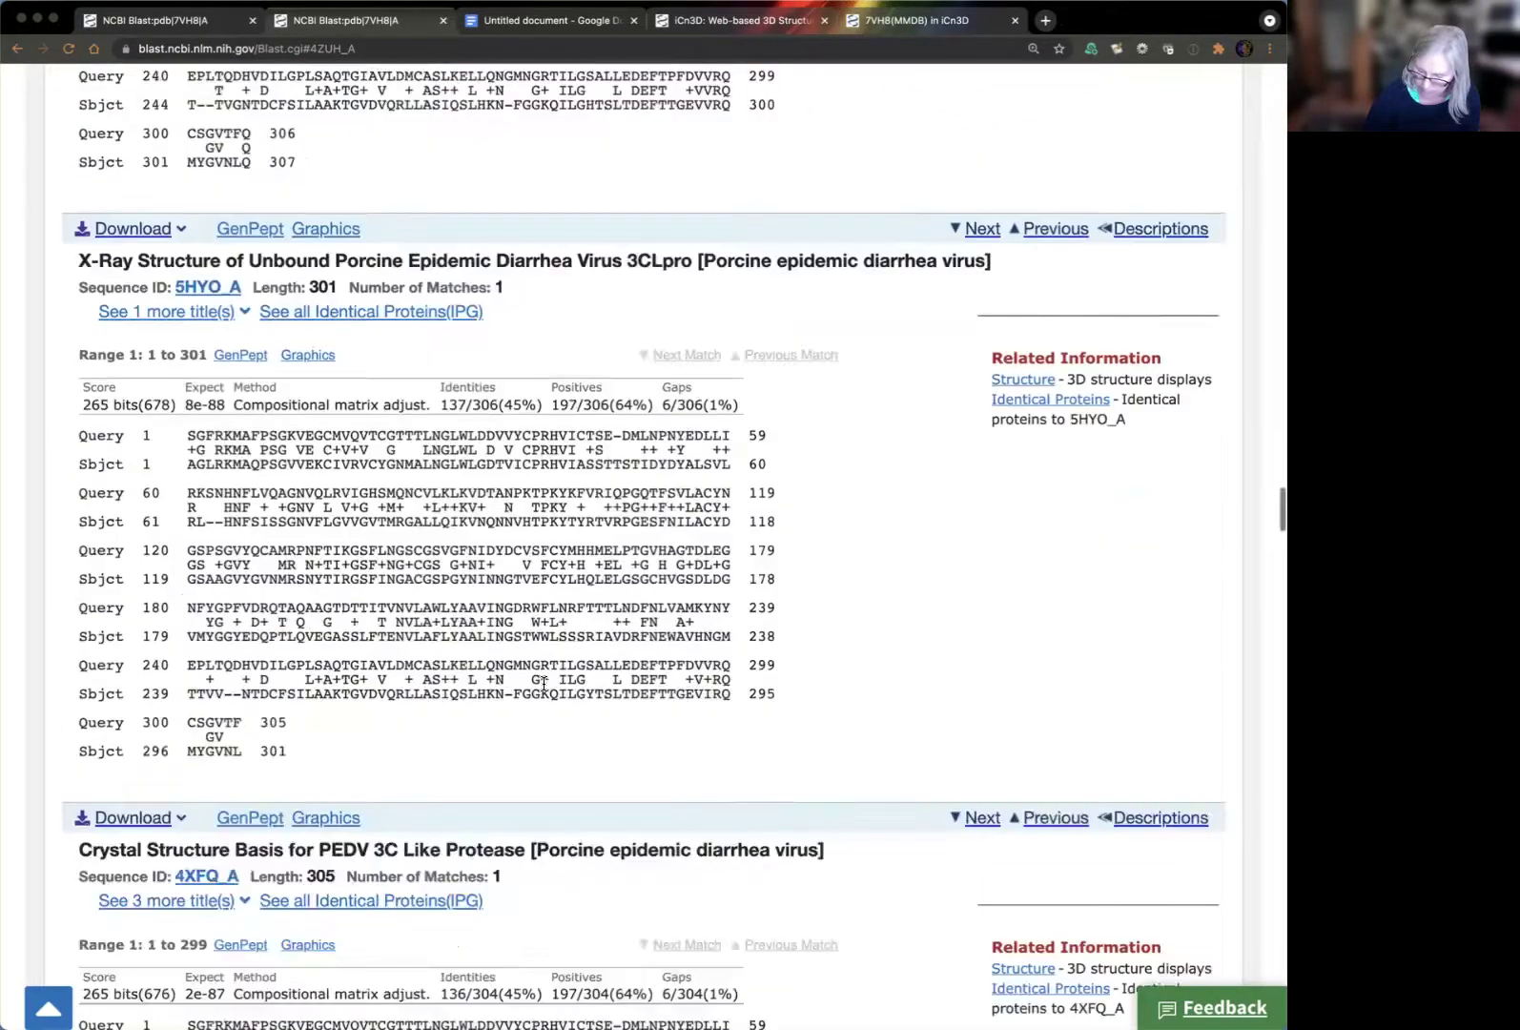
{"action": "scroll", "coordinate": [544, 687], "scroll_direction": "down", "scroll_amount": 20}
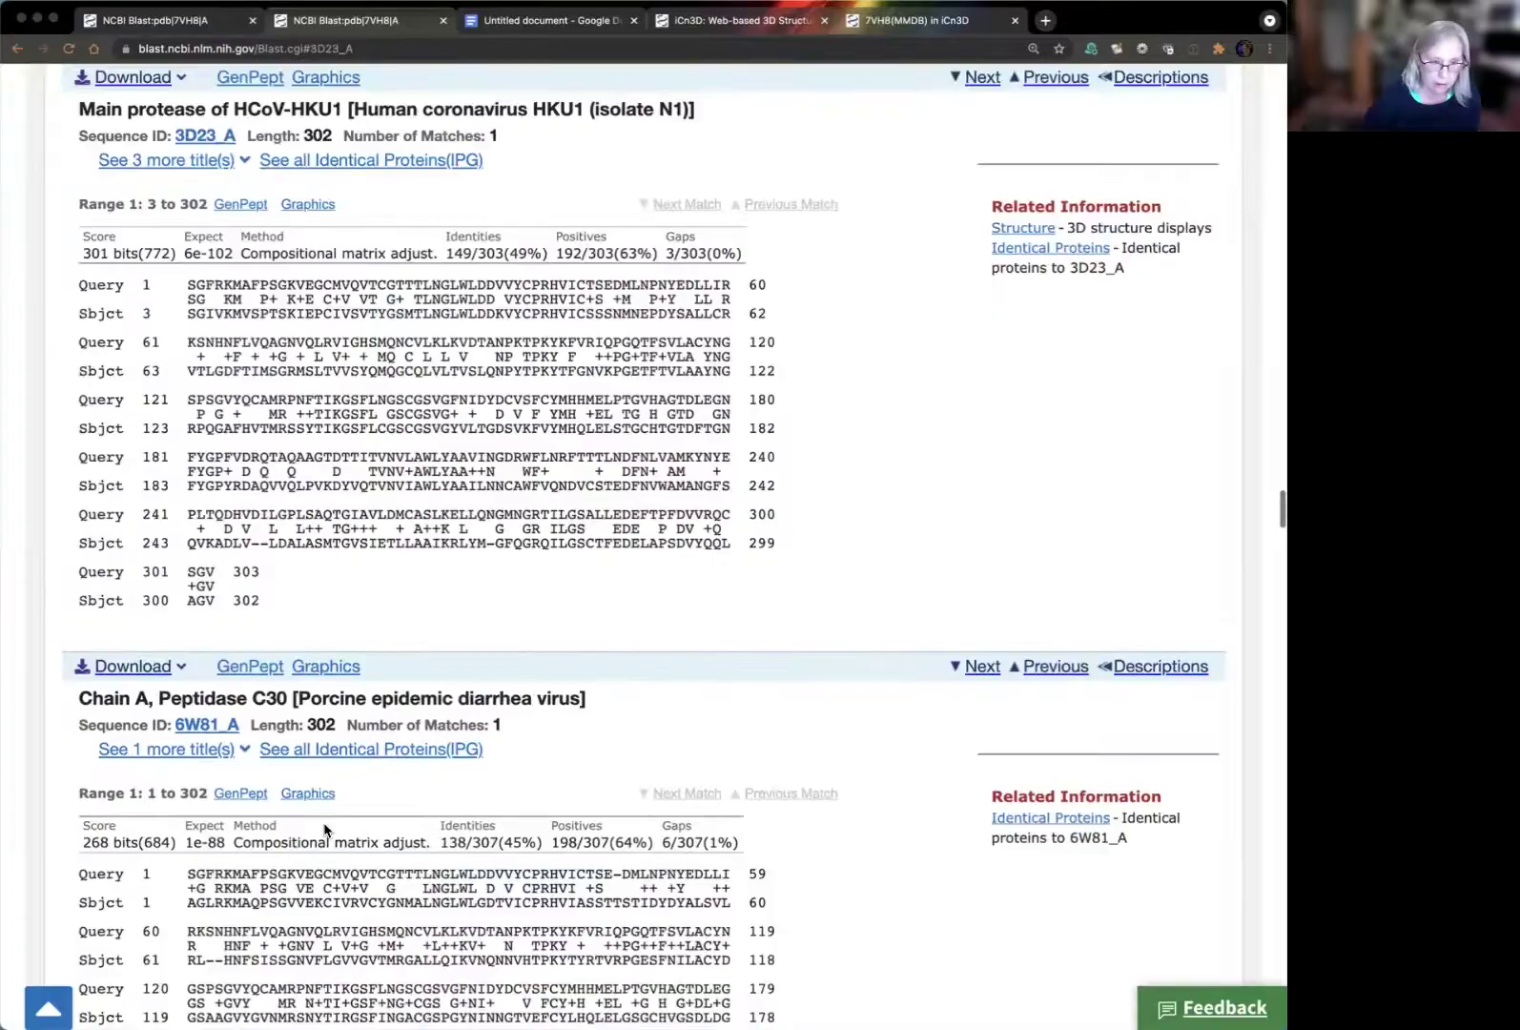
{"action": "scroll", "coordinate": [501, 826], "scroll_direction": "down", "scroll_amount": 10}
{"action": "scroll", "coordinate": [502, 826], "scroll_direction": "up", "scroll_amount": 20}
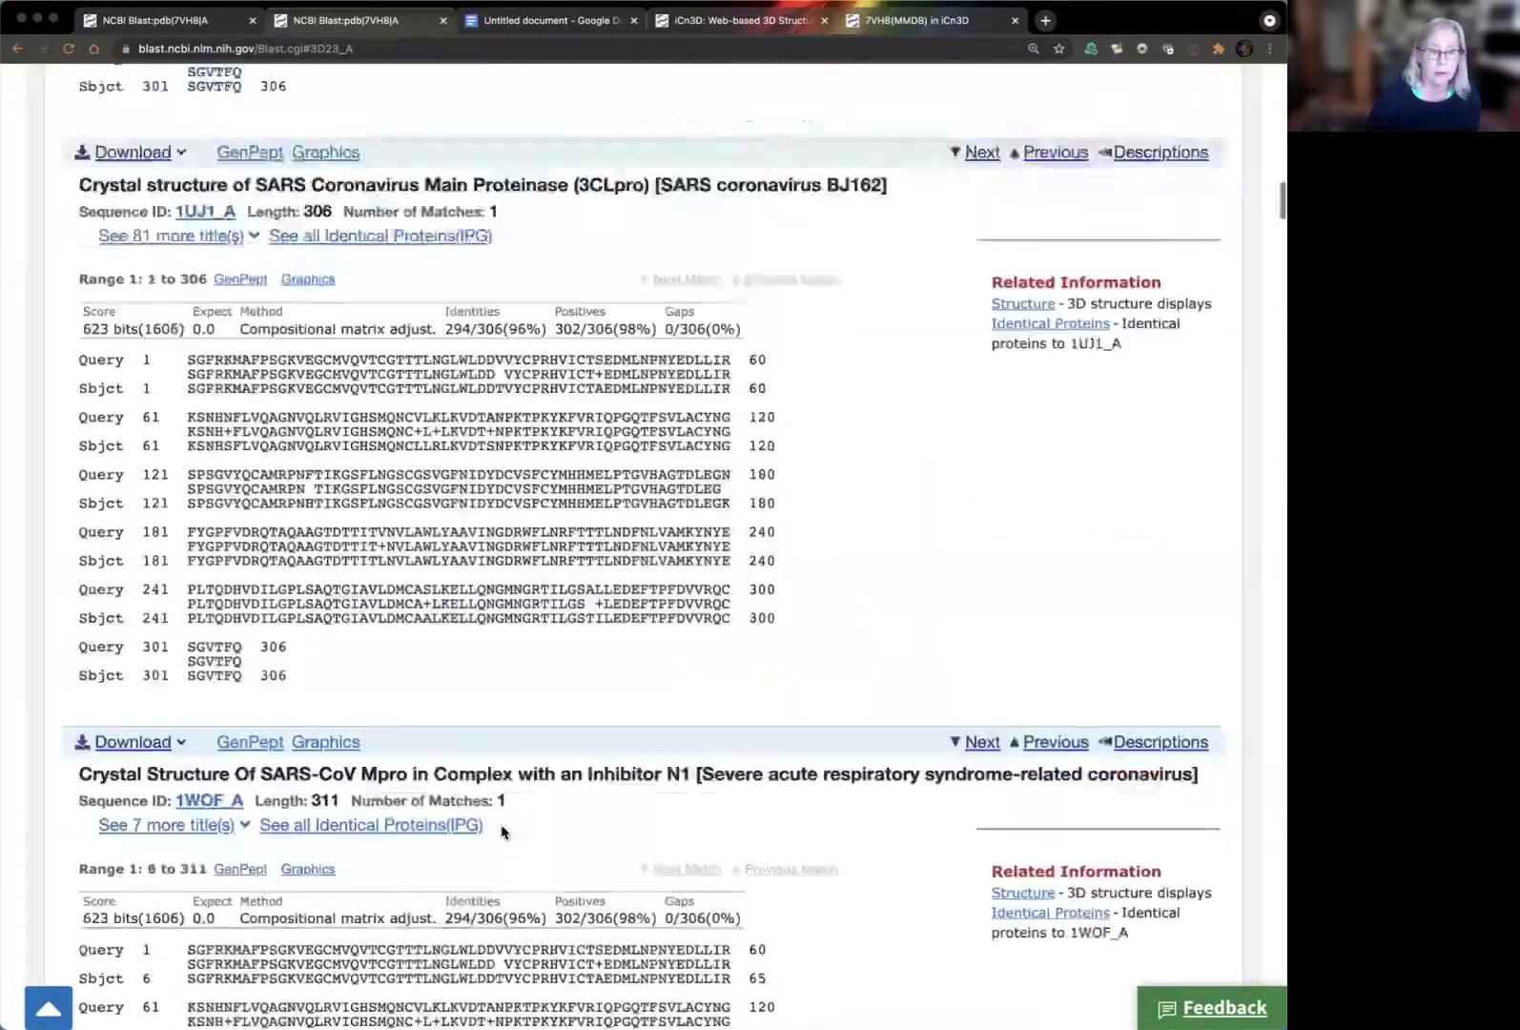
{"action": "scroll", "coordinate": [502, 831], "scroll_direction": "up", "scroll_amount": 20}
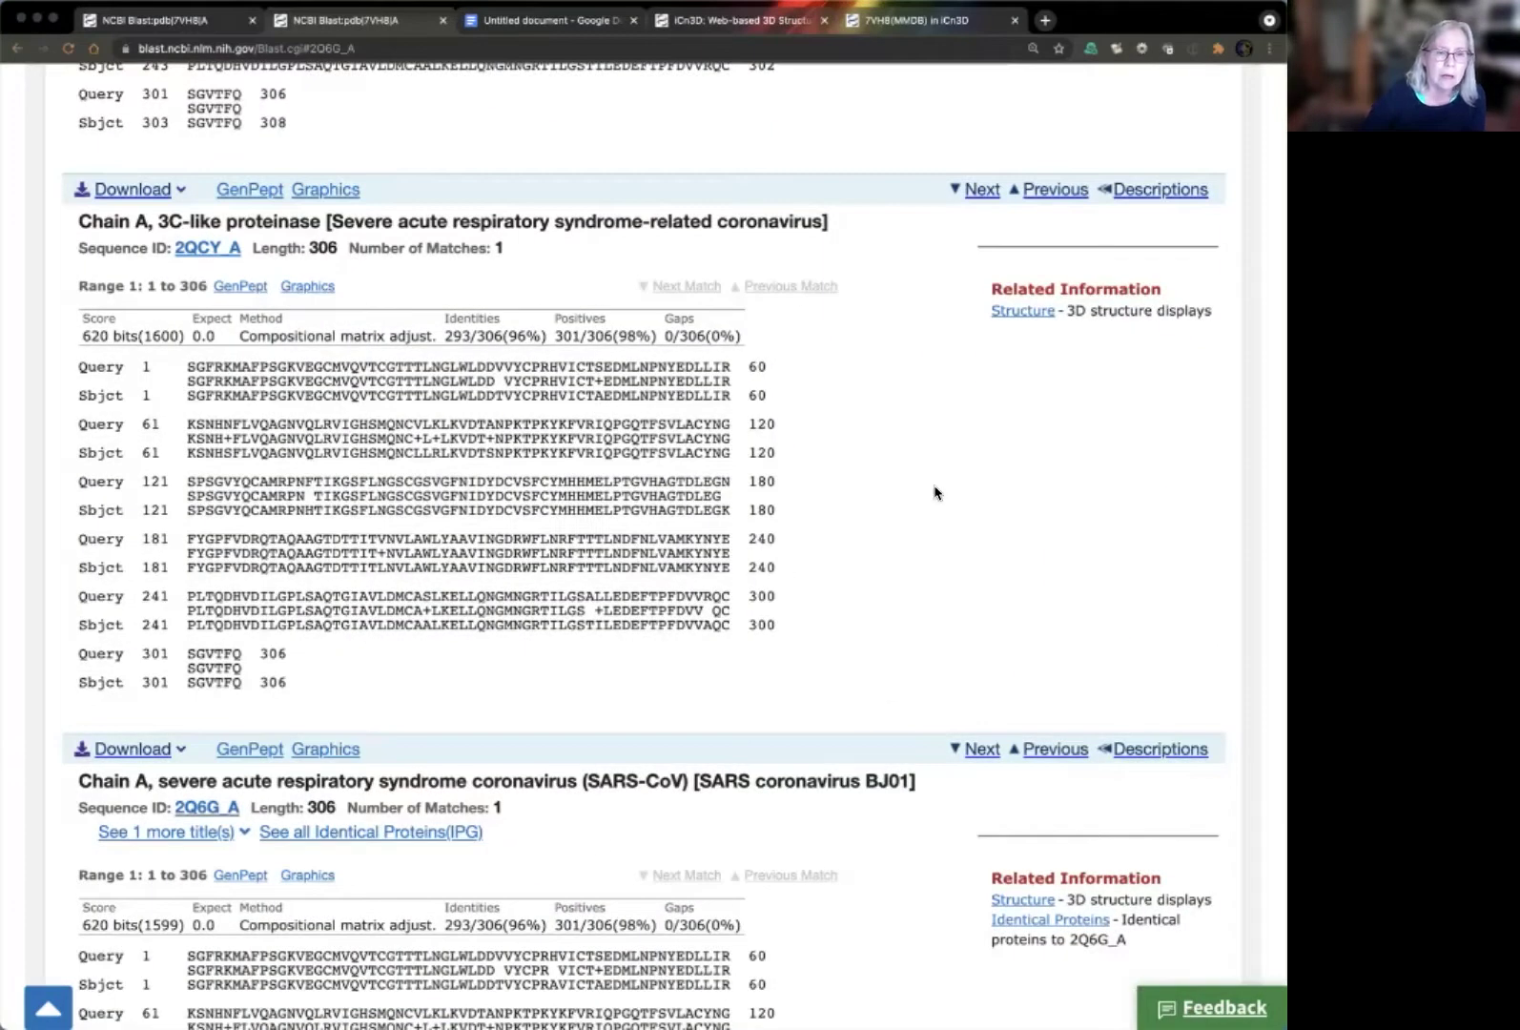
{"action": "scroll", "coordinate": [935, 482], "scroll_direction": "down", "scroll_amount": 2}
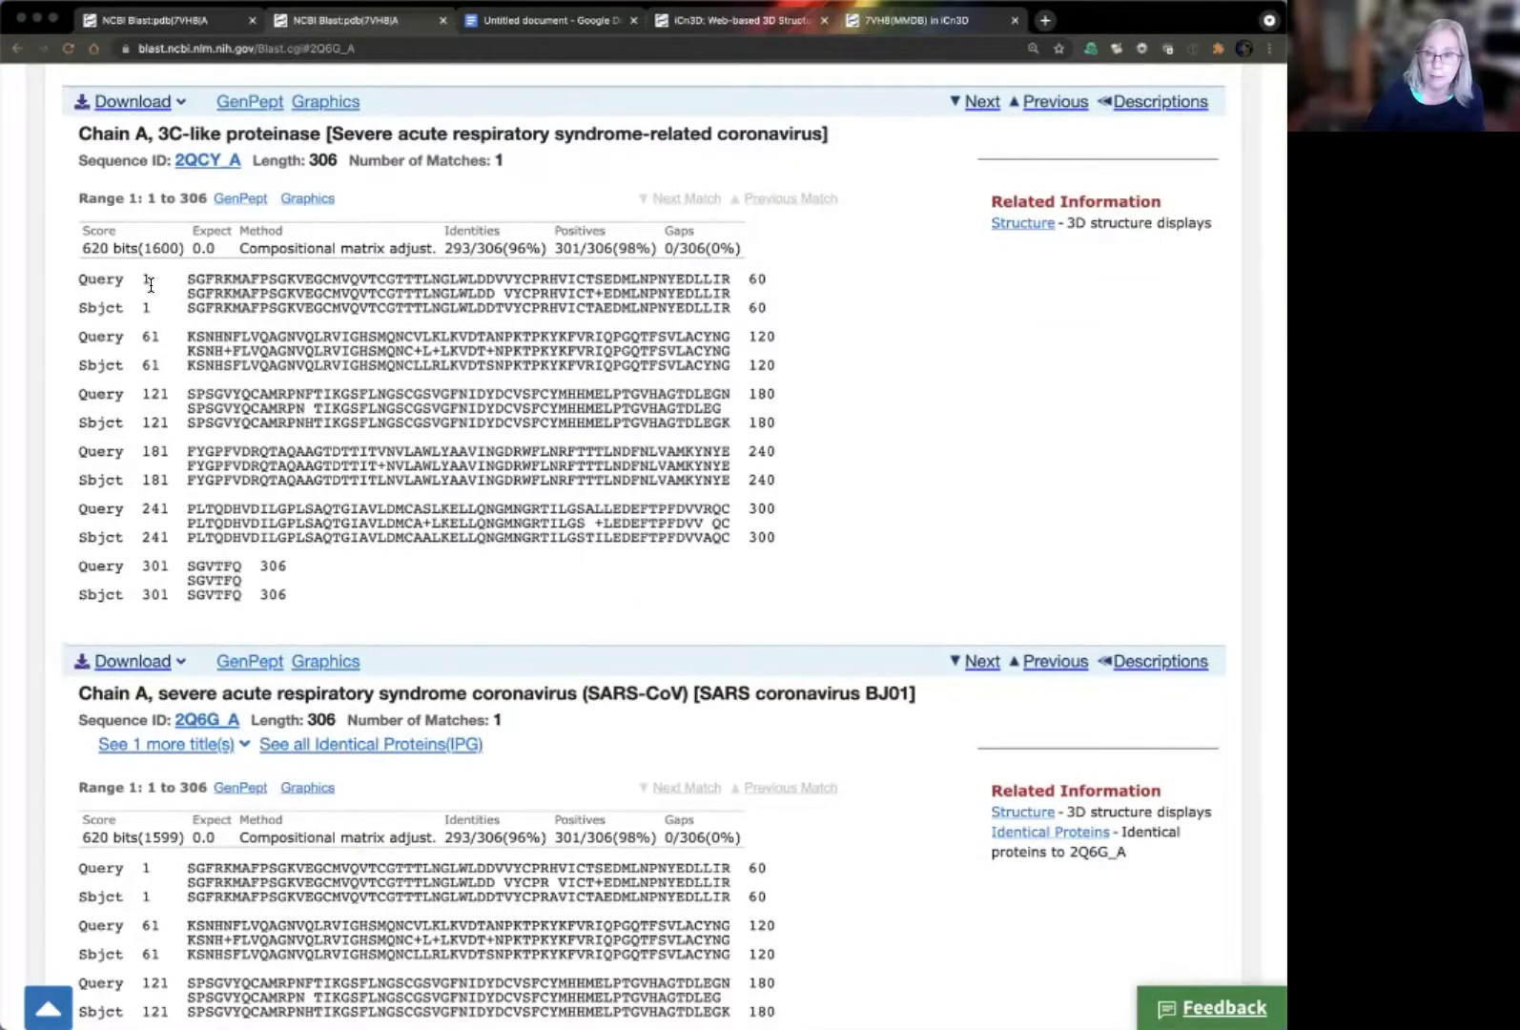
Highlight the first Query and Sbjct labels, the protein title and the match line between the sequences in the 2QCY_A alignment
{"action": "left_click_drag", "start_coordinate": [116, 280], "coordinate": [166, 280]}
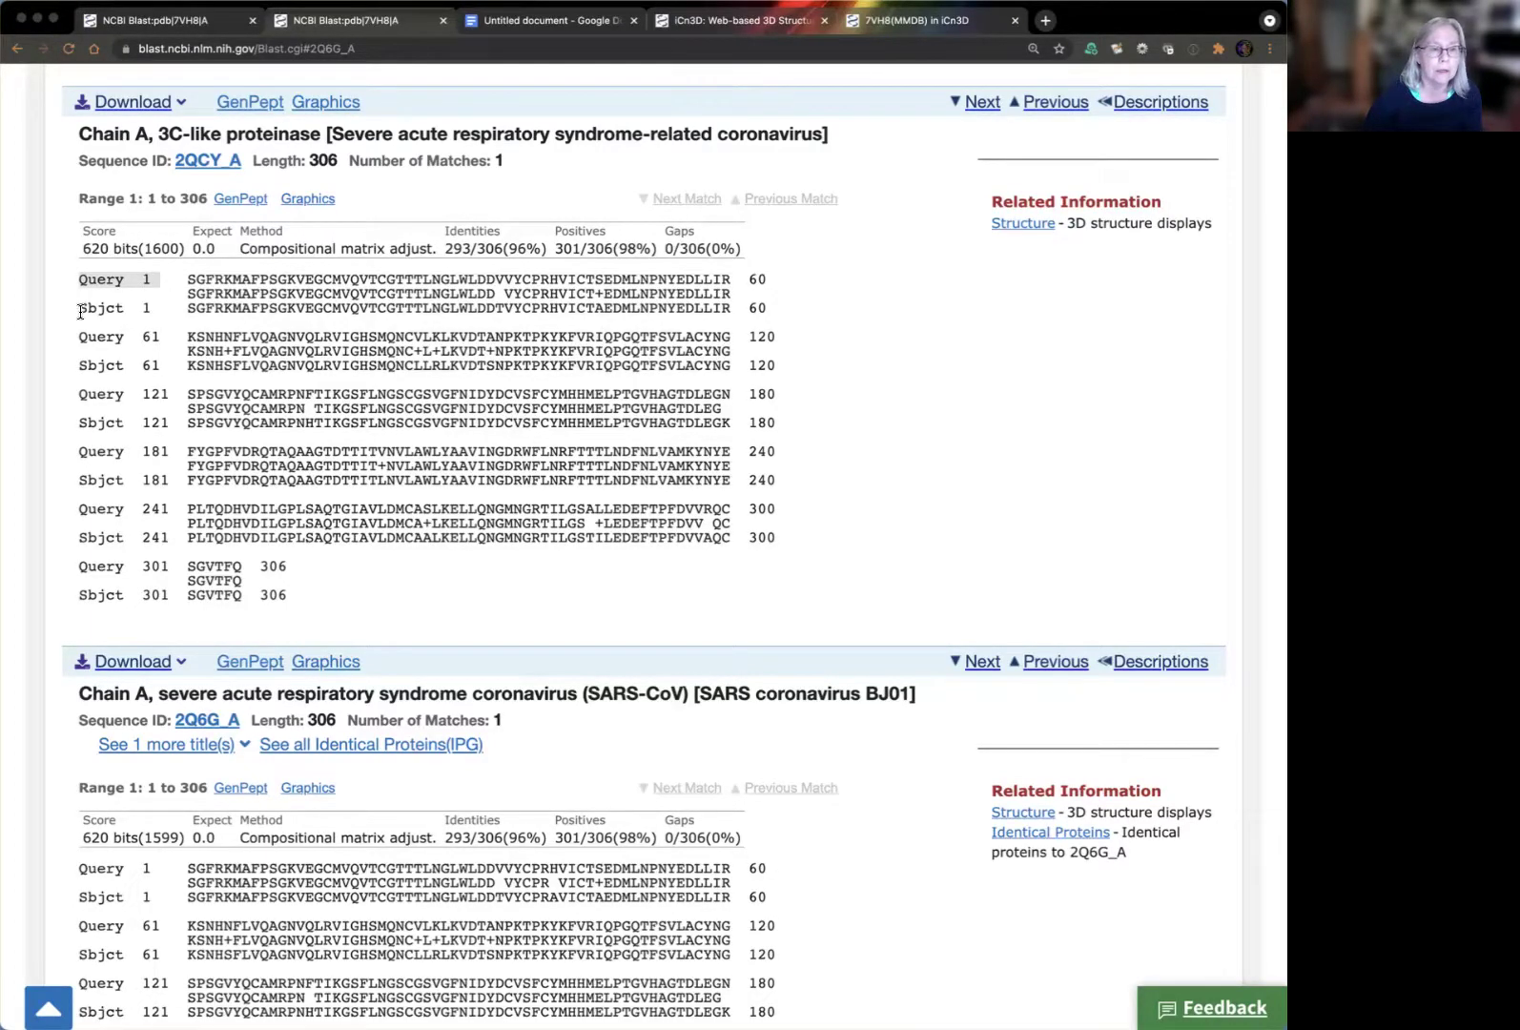
{"action": "left_click_drag", "start_coordinate": [81, 310], "coordinate": [150, 315]}
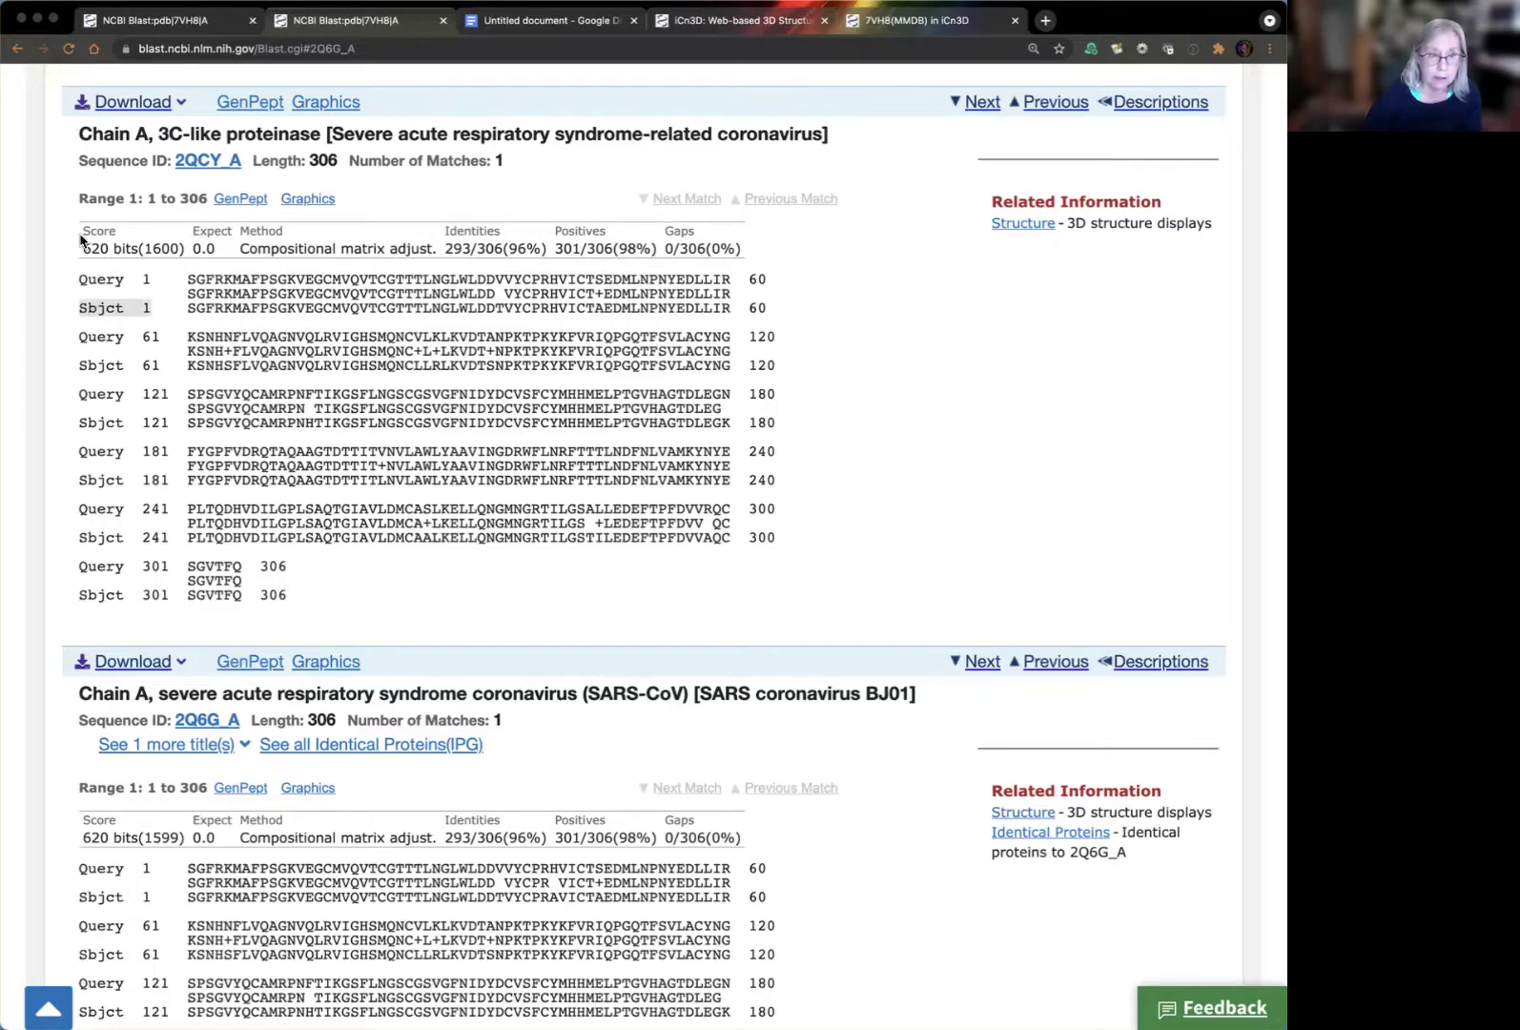
{"action": "left_click_drag", "start_coordinate": [80, 136], "coordinate": [323, 139]}
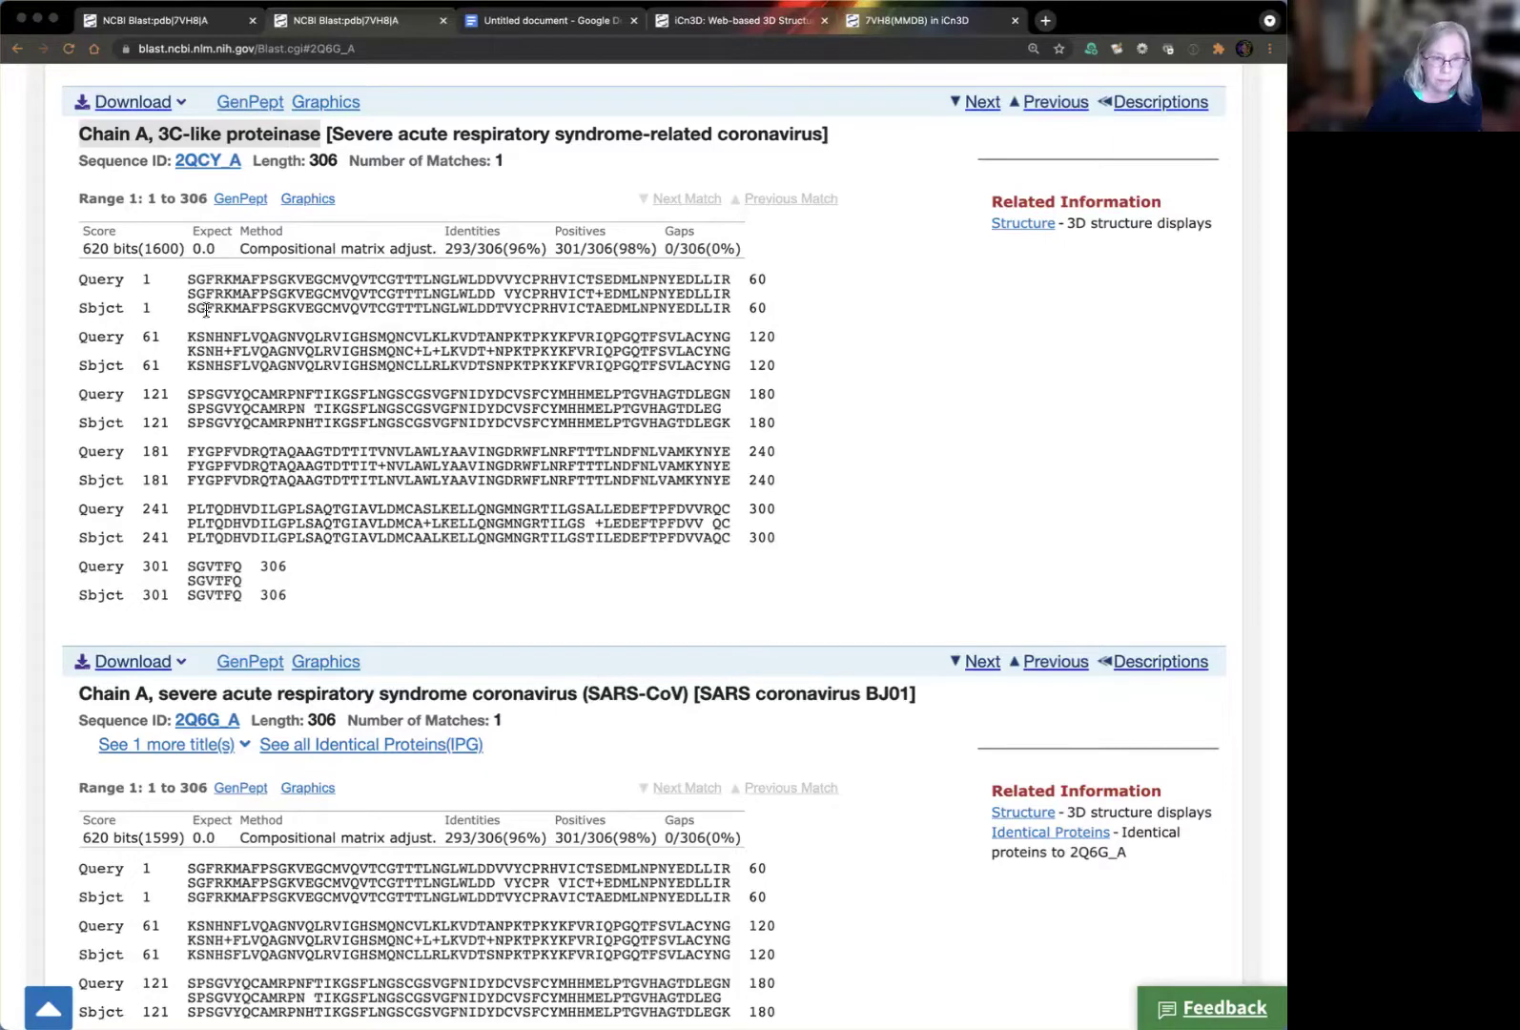
{"action": "left_click_drag", "start_coordinate": [183, 296], "coordinate": [743, 298]}
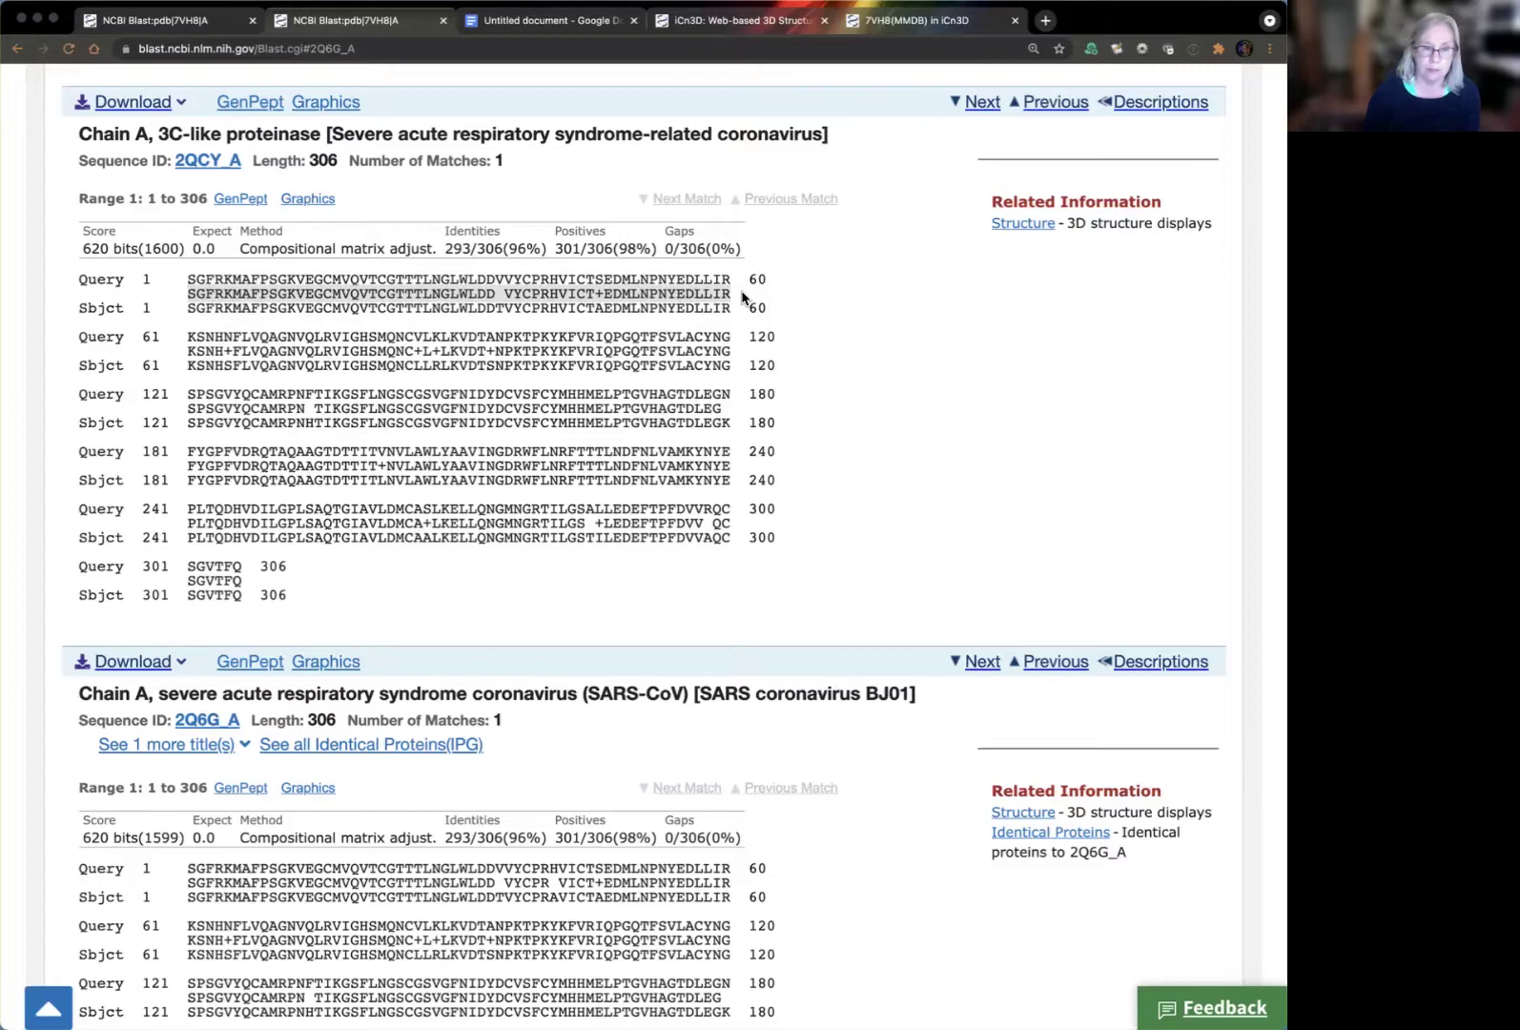
{"action": "left_click", "coordinate": [840, 286]}
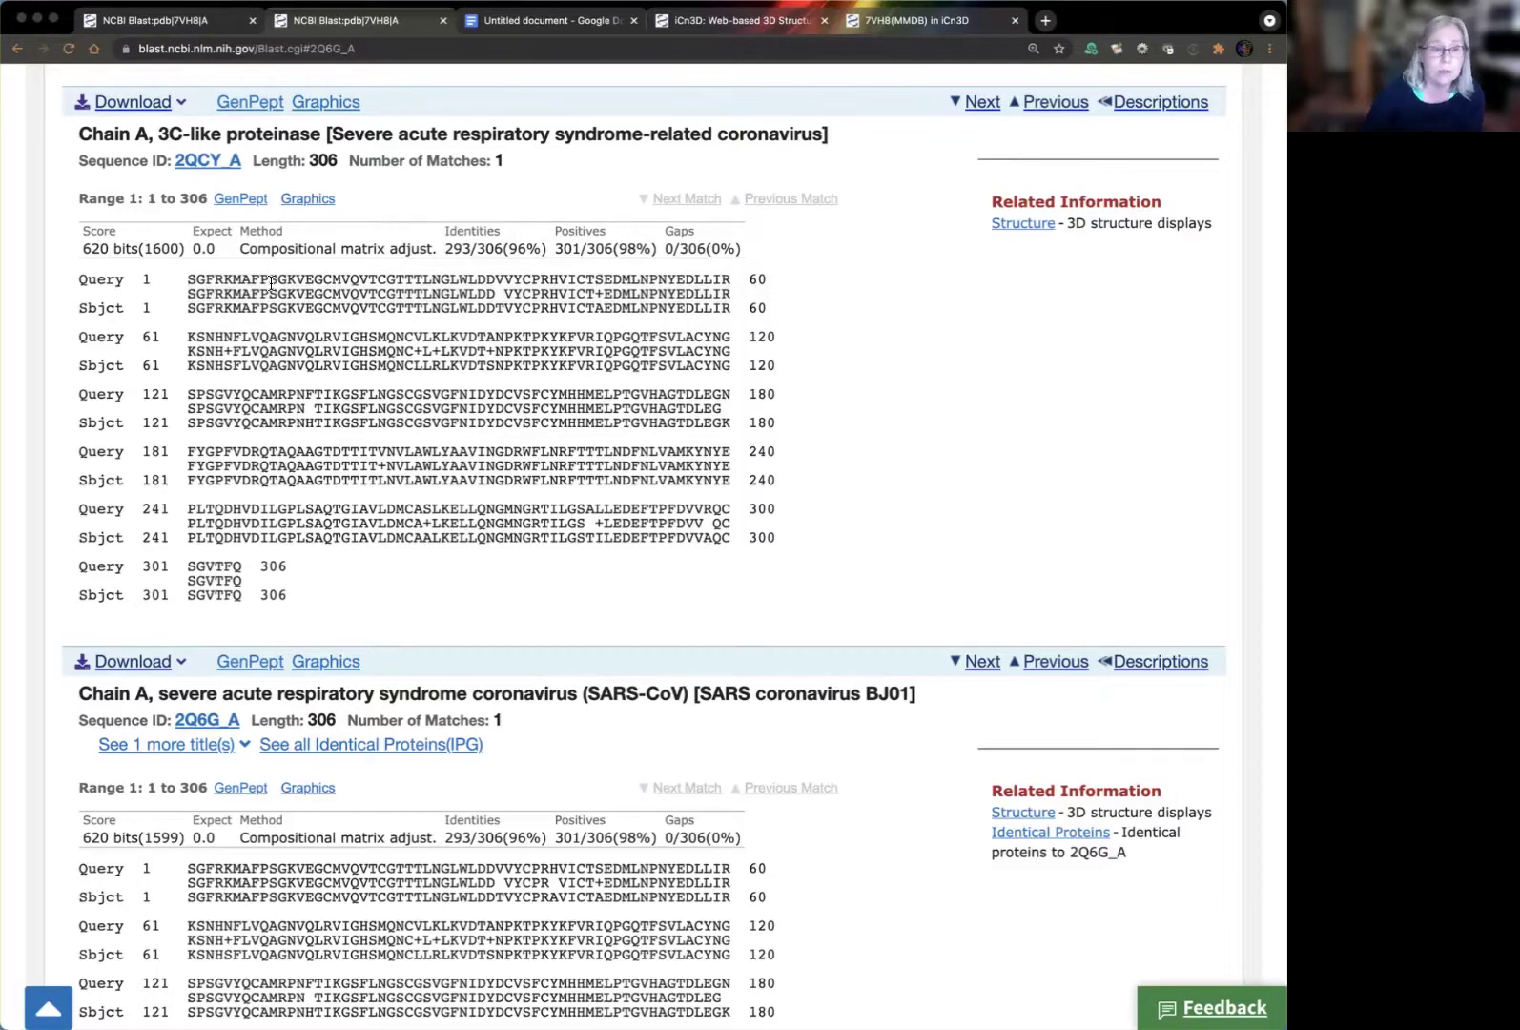
{"action": "left_click_drag", "start_coordinate": [192, 296], "coordinate": [492, 296]}
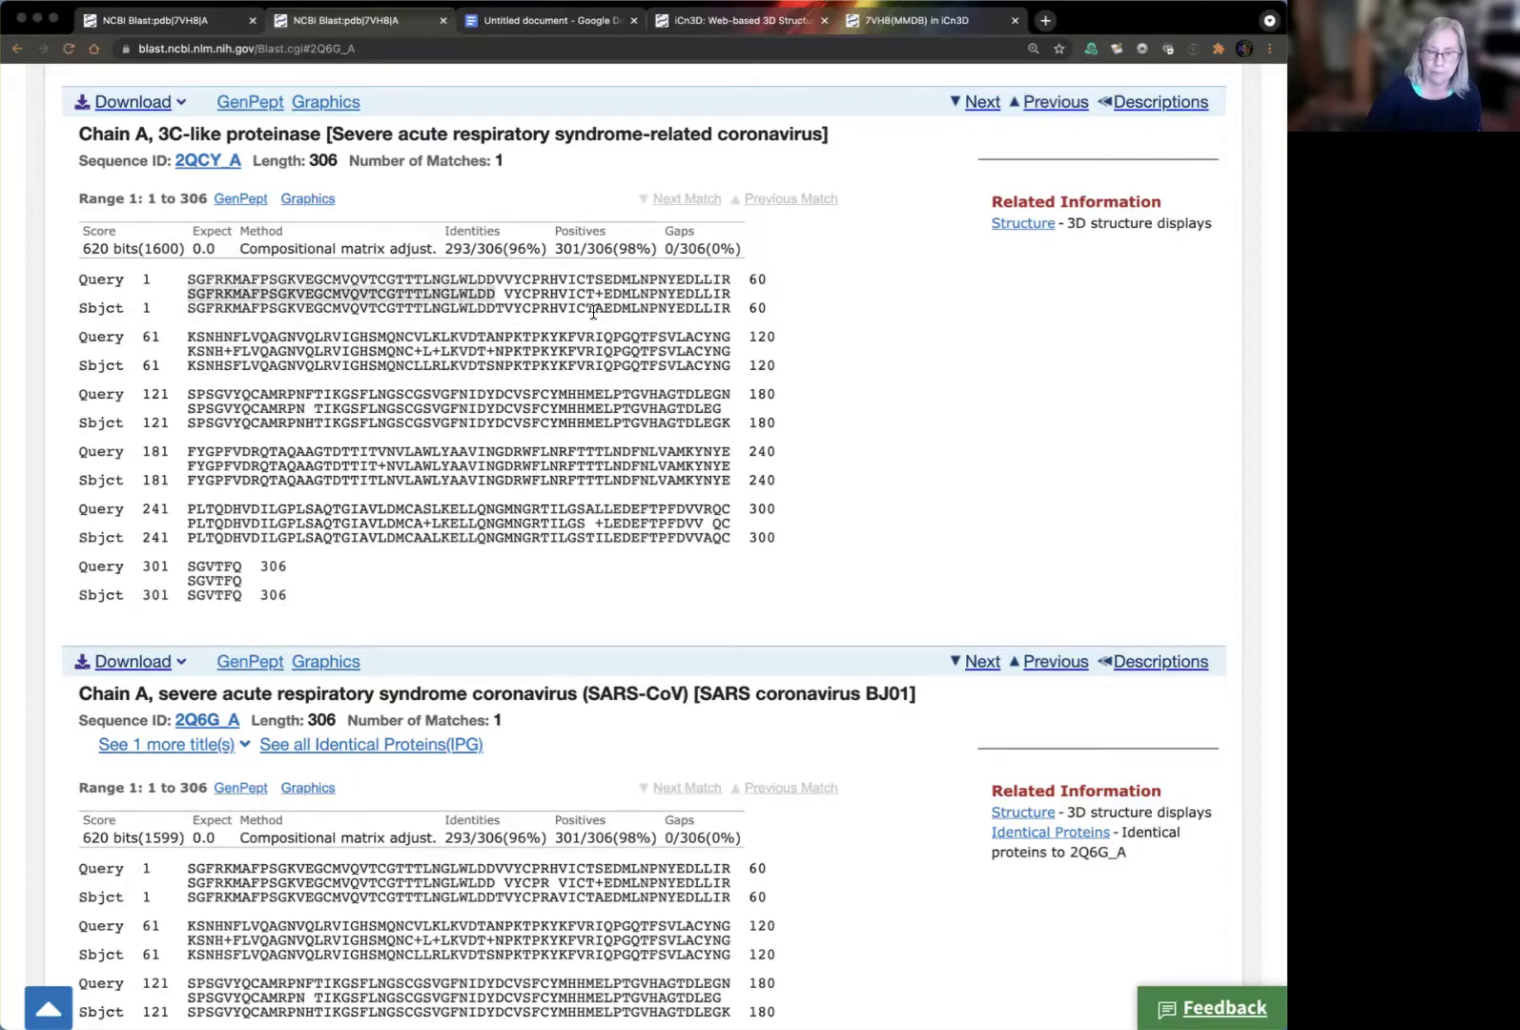
{"action": "left_click", "coordinate": [497, 293]}
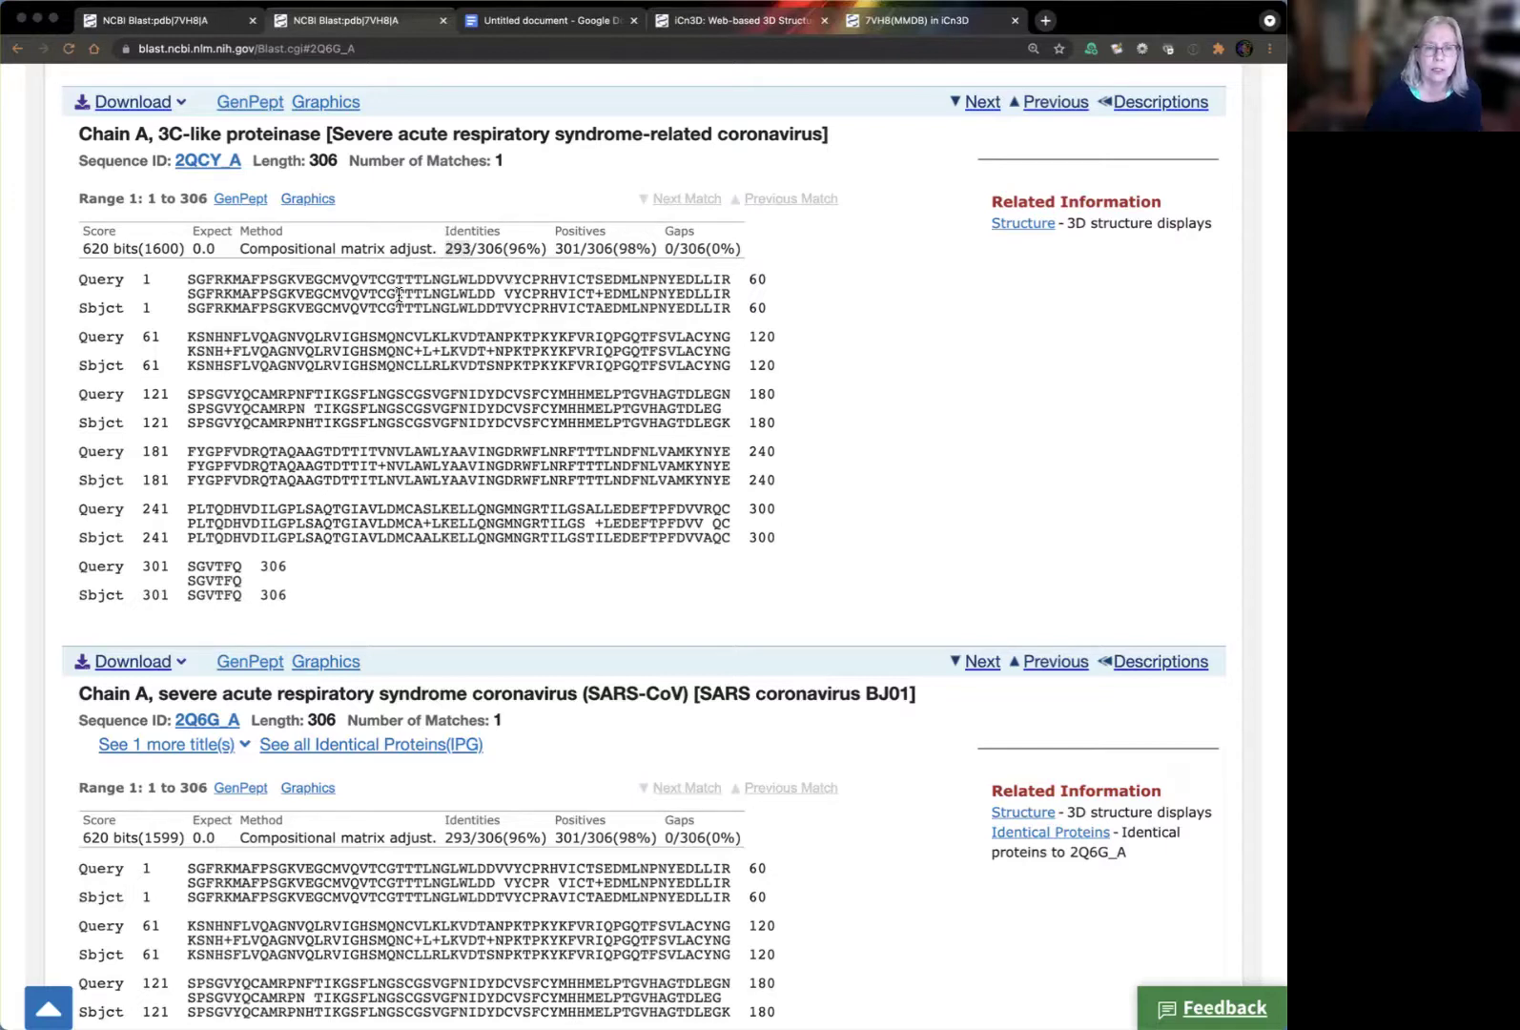
Examine the Identities, Positives and Gaps figures of the 2QCY_A alignment, relating the positives to the plus signs between the sequences
{"action": "left_click_drag", "start_coordinate": [478, 251], "coordinate": [501, 249]}
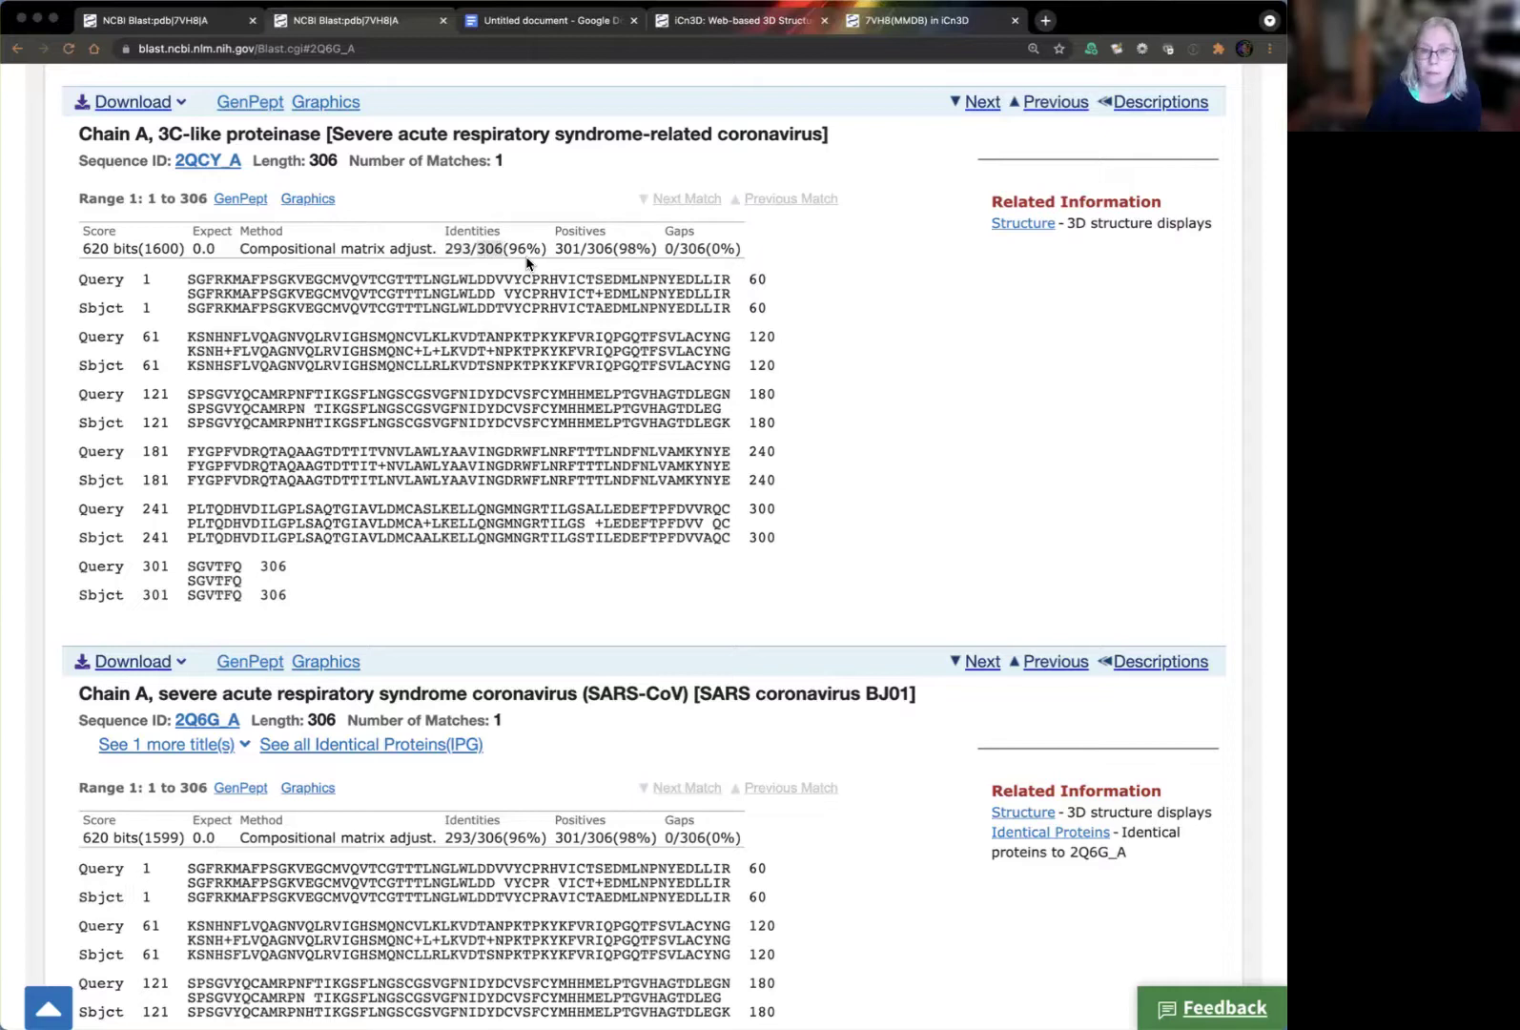
{"action": "left_click_drag", "start_coordinate": [509, 250], "coordinate": [540, 250]}
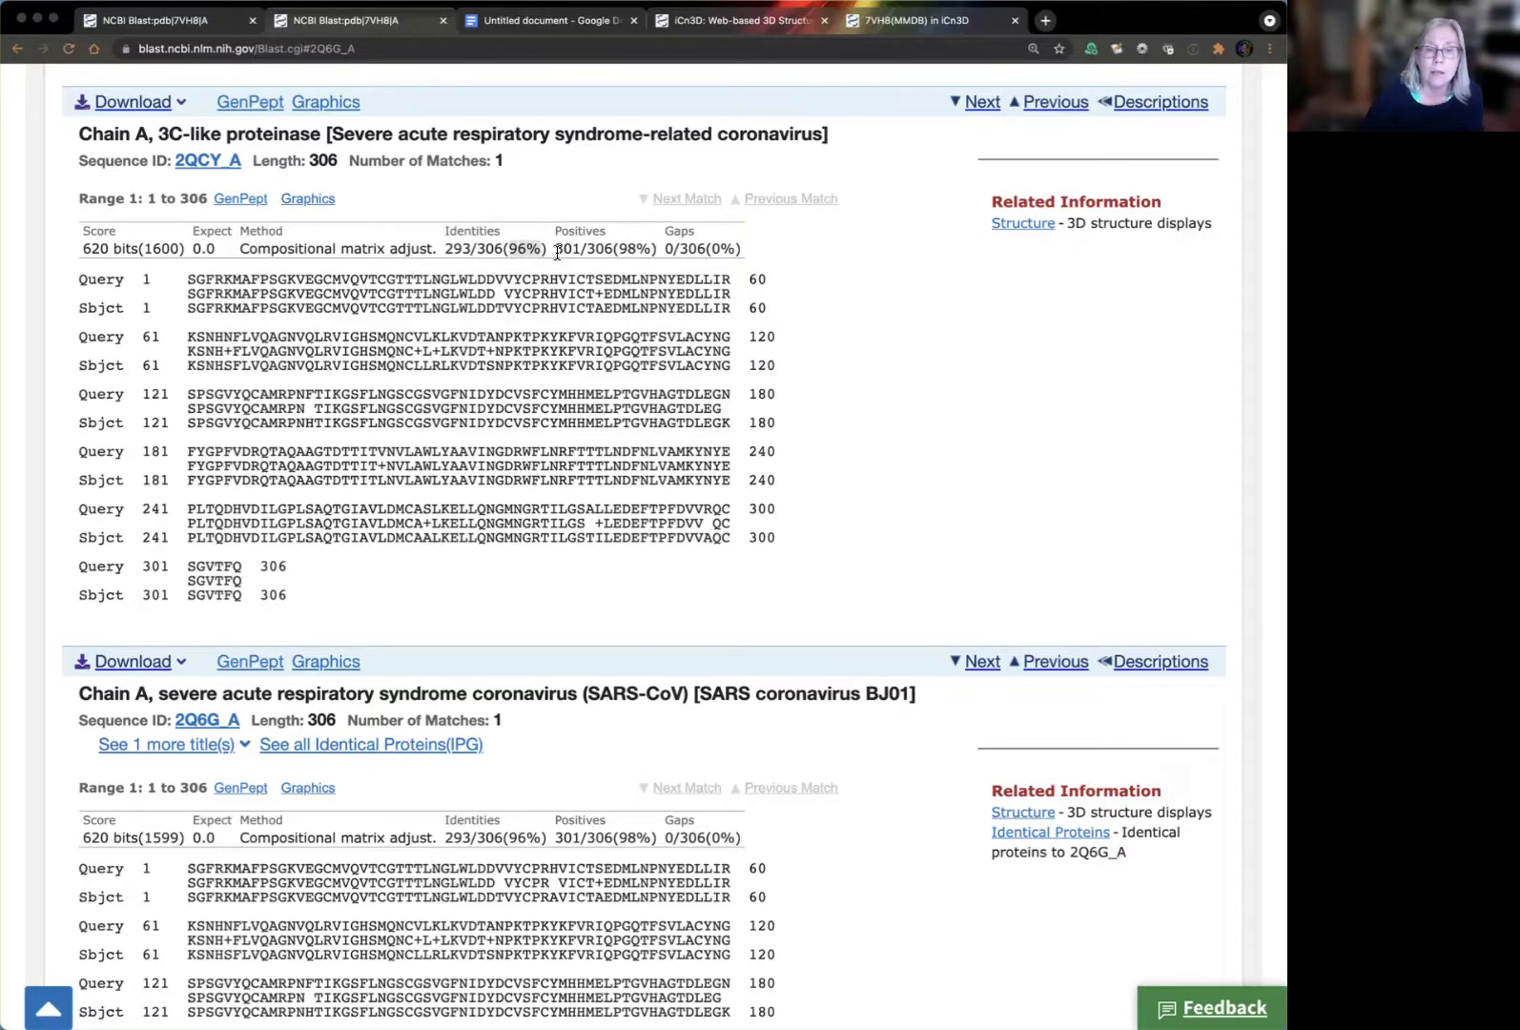
{"action": "left_click_drag", "start_coordinate": [556, 250], "coordinate": [581, 250]}
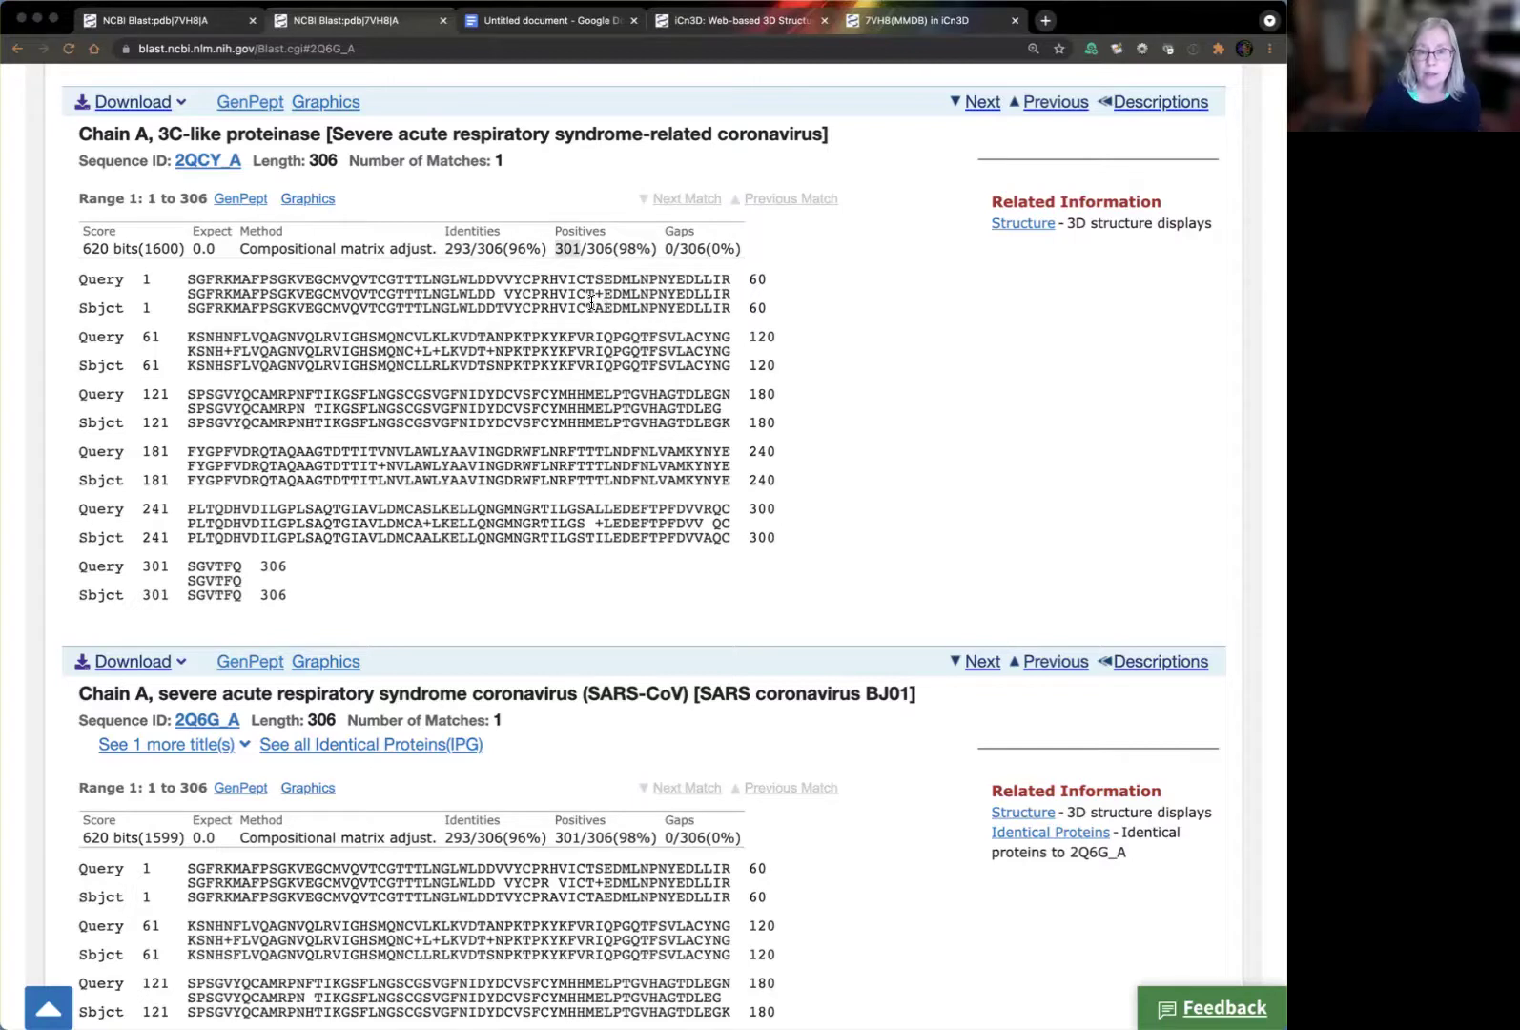
{"action": "left_click", "coordinate": [601, 295]}
{"action": "double_click", "coordinate": [572, 251]}
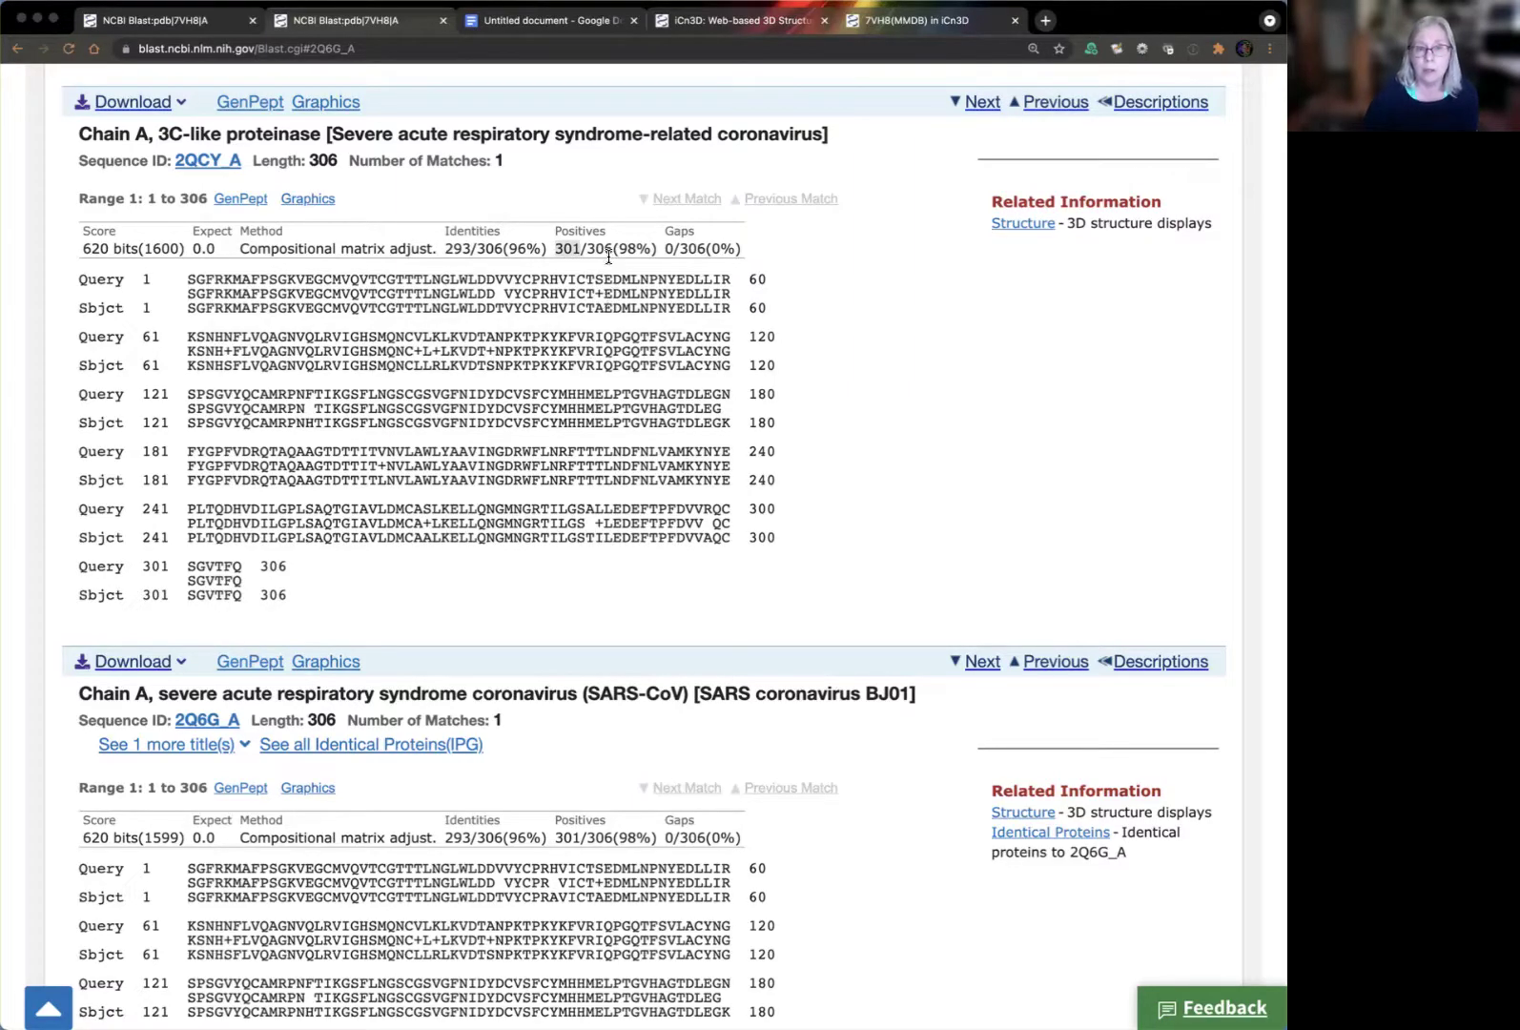
{"action": "left_click_drag", "start_coordinate": [616, 250], "coordinate": [645, 251]}
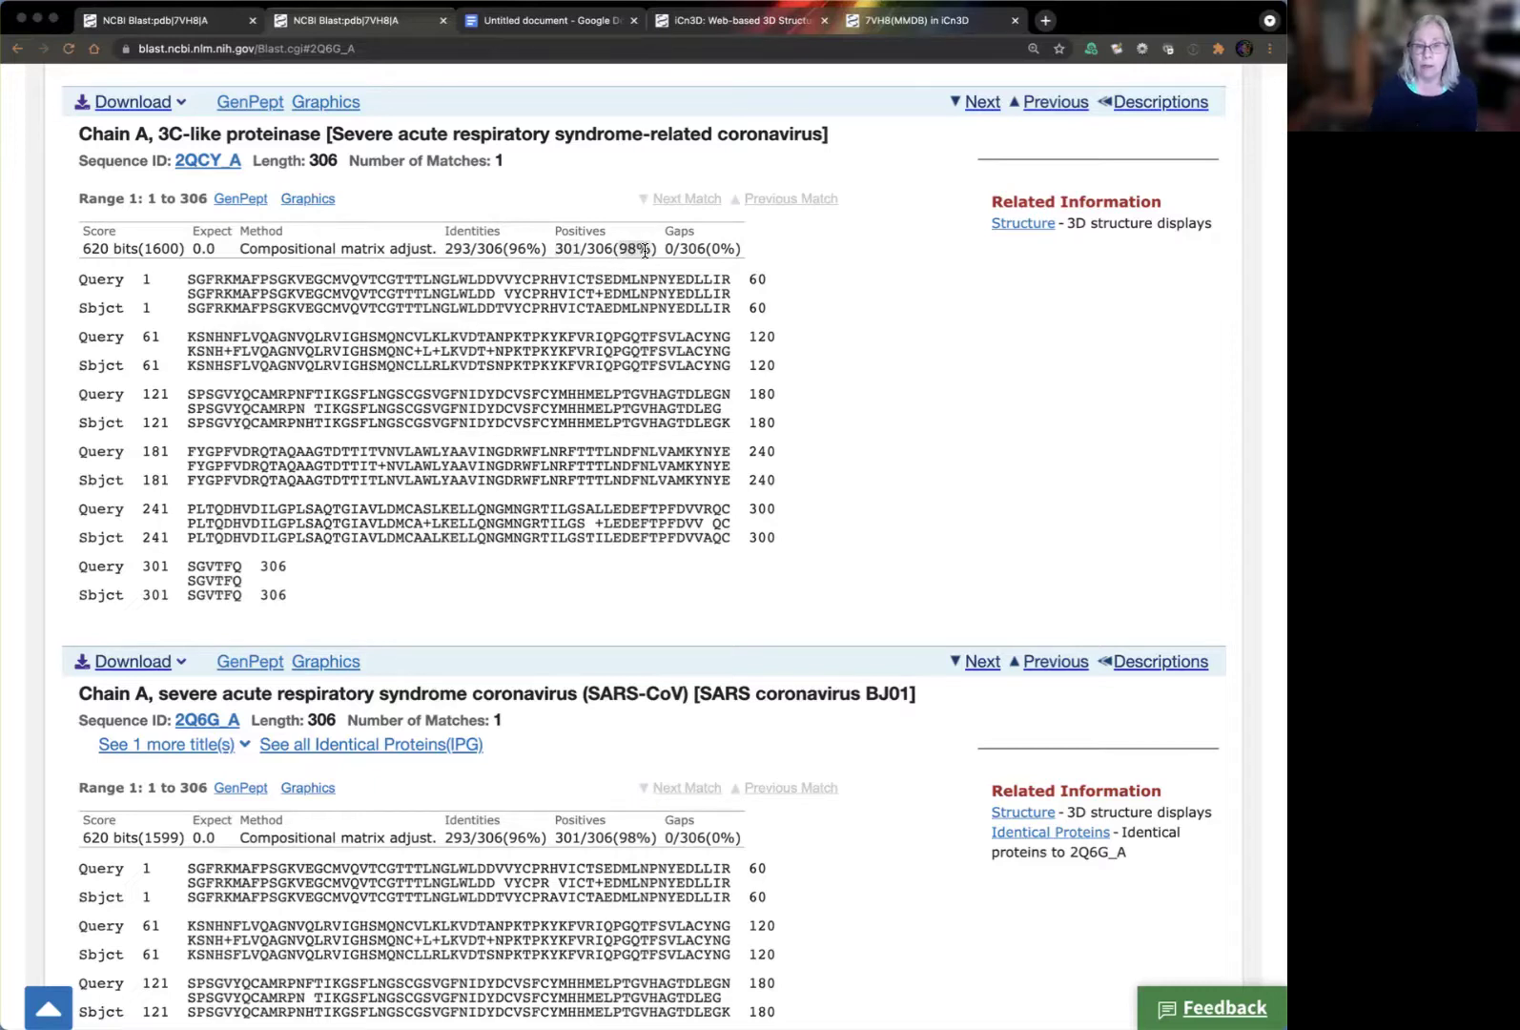
{"action": "left_click_drag", "start_coordinate": [644, 250], "coordinate": [668, 251]}
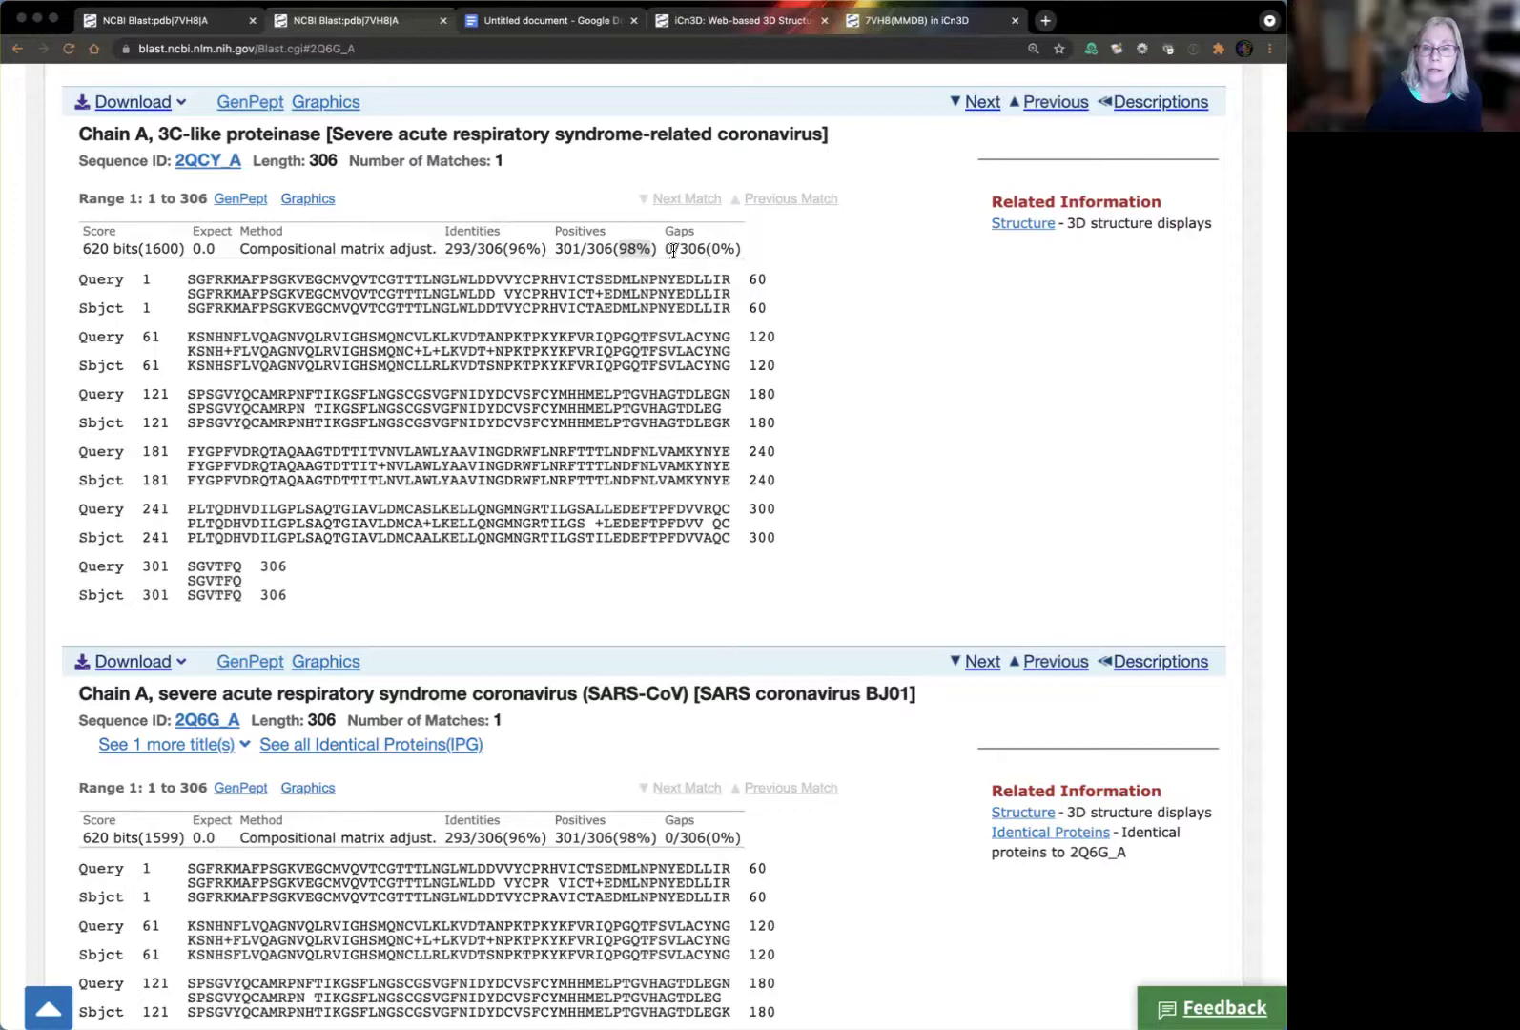
{"action": "left_click", "coordinate": [674, 251]}
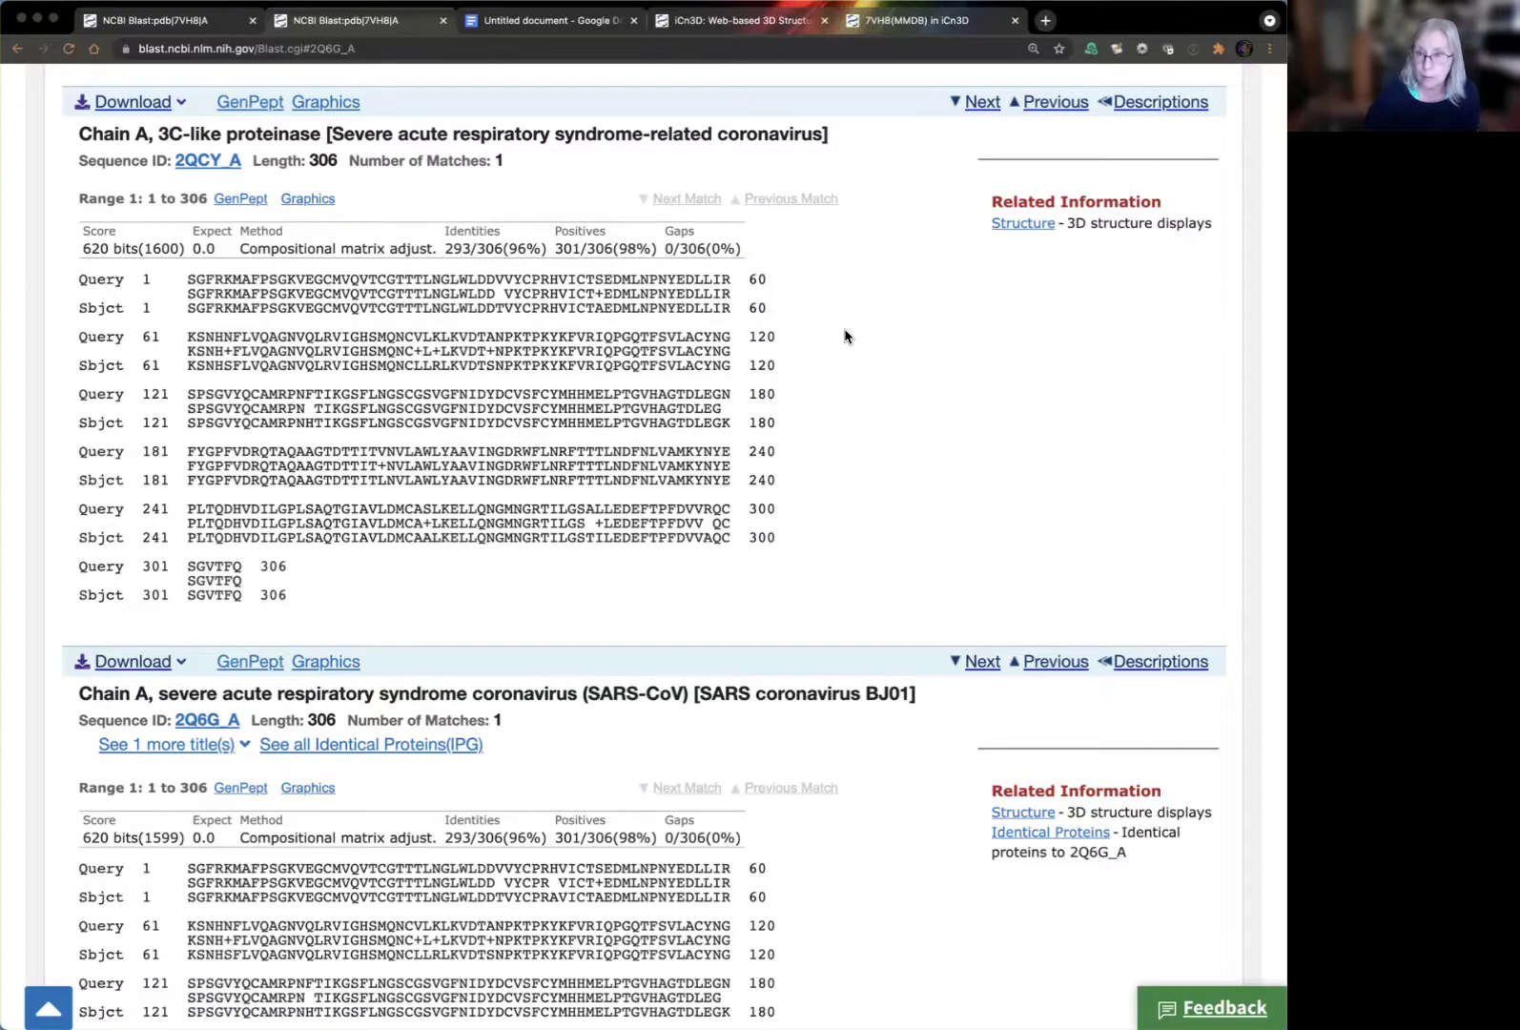
Bring up the last pairwise alignment, 2Q6D_A from infectious bronchitis virus, for comparison with 2QCY_A
{"action": "scroll", "coordinate": [844, 336], "scroll_direction": "up", "scroll_amount": 1}
{"action": "scroll", "coordinate": [845, 335], "scroll_direction": "down", "scroll_amount": 20}
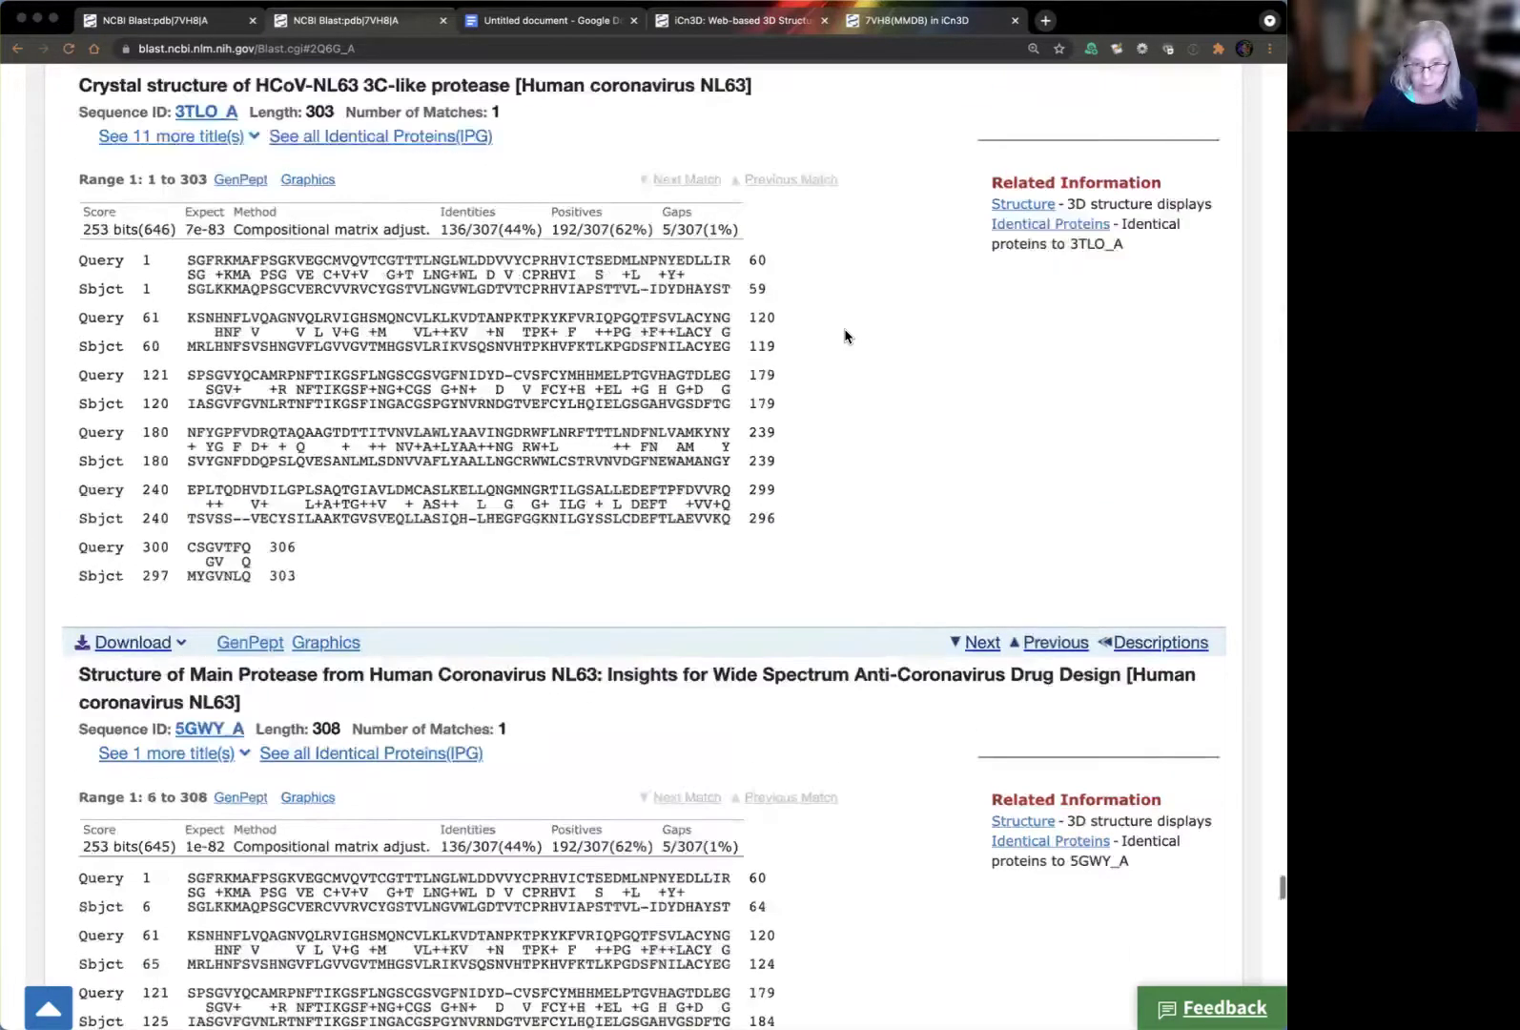
{"action": "scroll", "coordinate": [844, 336], "scroll_direction": "up", "scroll_amount": 7}
{"action": "scroll", "coordinate": [845, 336], "scroll_direction": "up", "scroll_amount": 4}
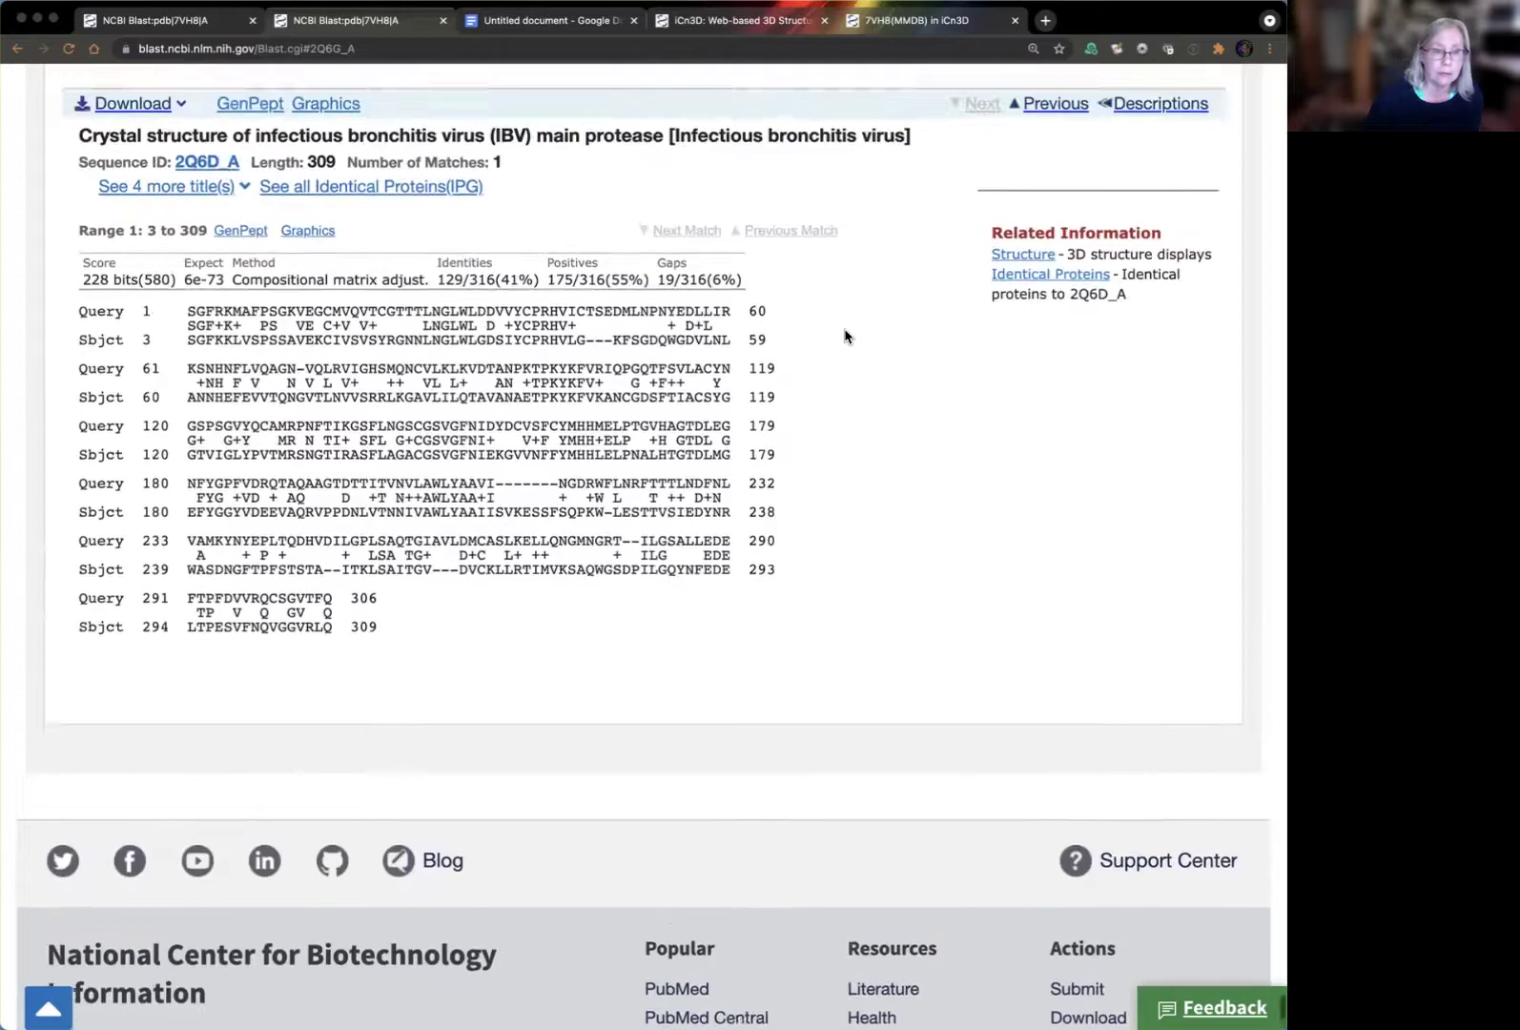
Examine the Identities figure of the 2Q6D_A alignment, highlighting the count of identical residues and the total alignment length
{"action": "scroll", "coordinate": [887, 391], "scroll_direction": "up", "scroll_amount": 1}
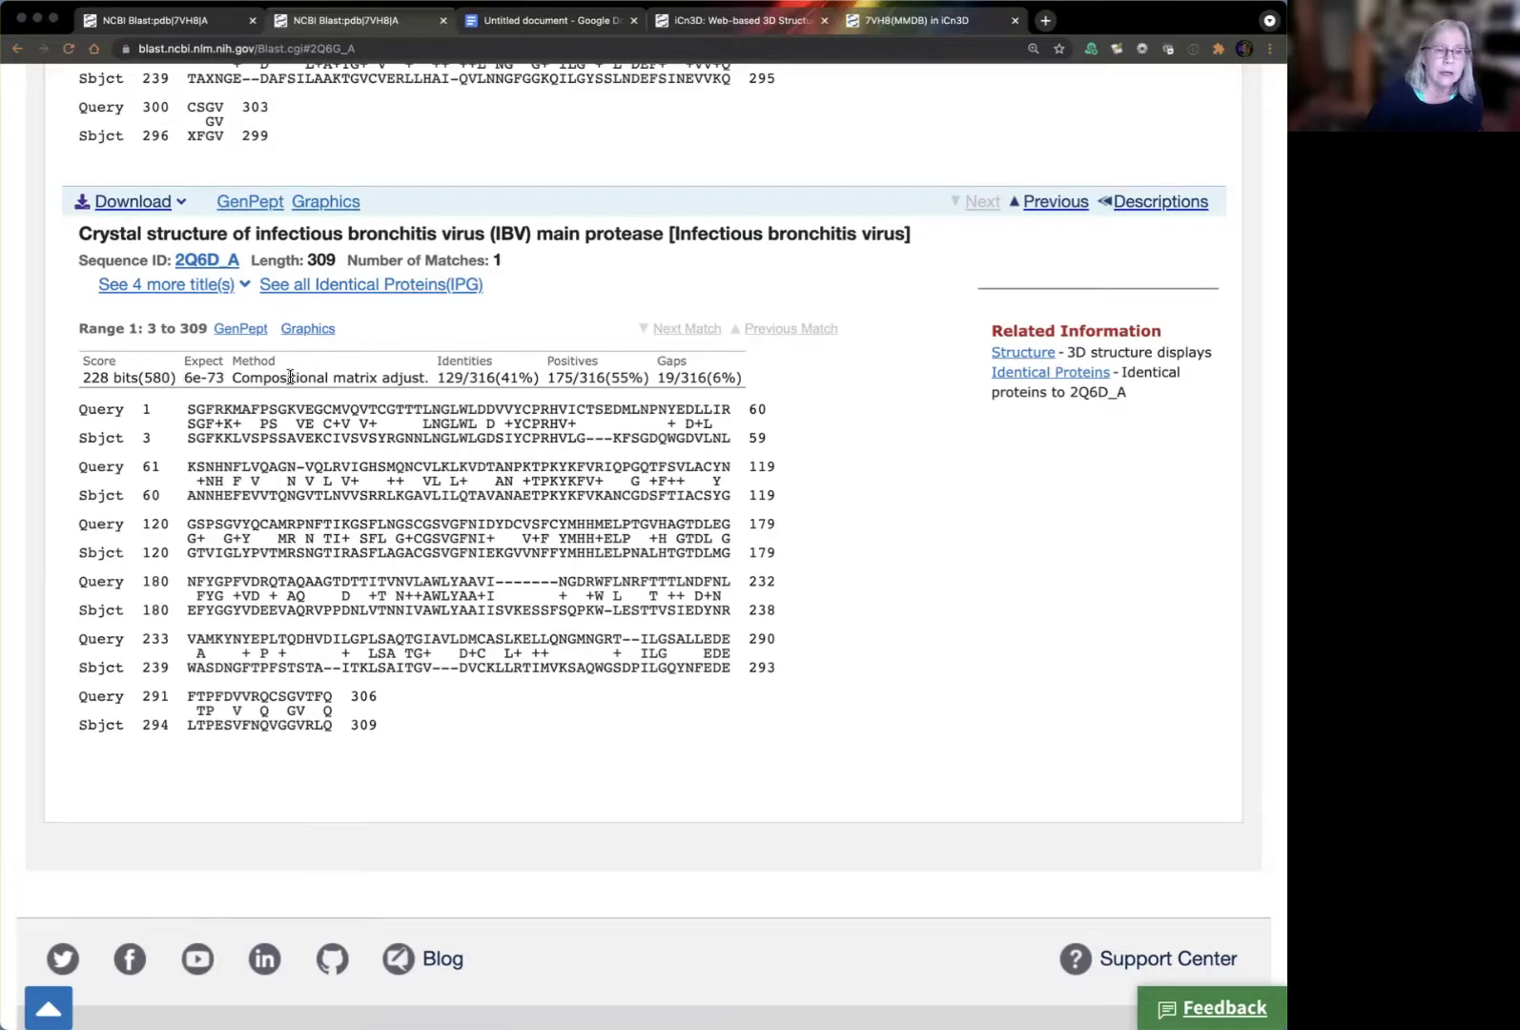
{"action": "left_click_drag", "start_coordinate": [437, 377], "coordinate": [463, 378]}
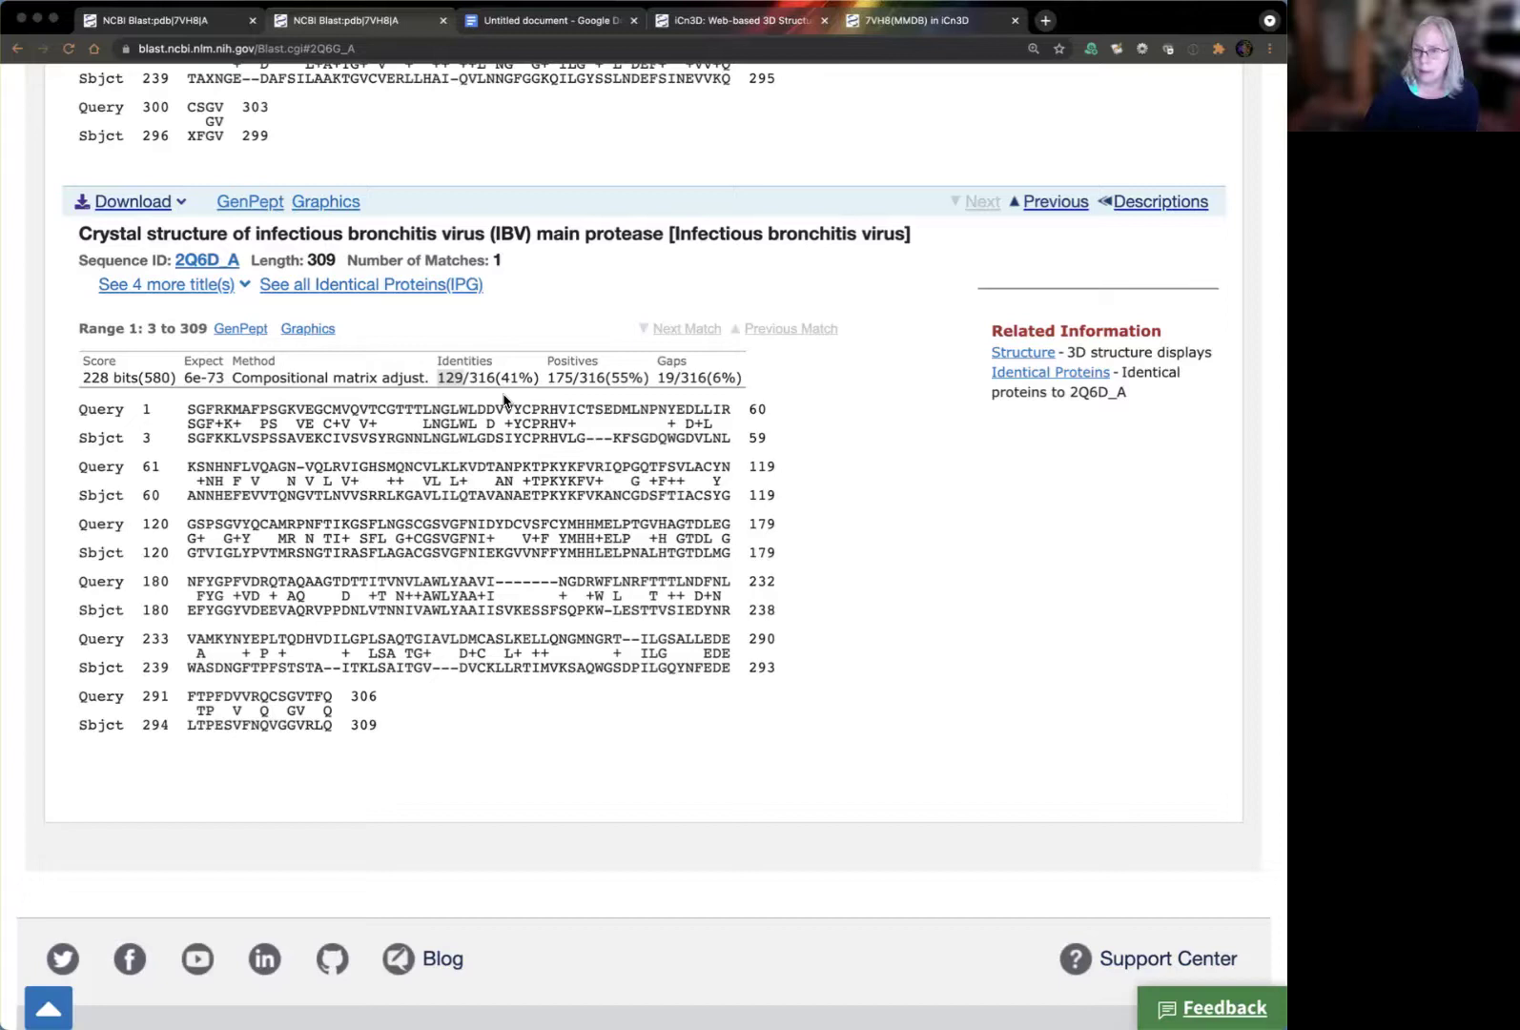
{"action": "left_click", "coordinate": [470, 377]}
{"action": "double_click", "coordinate": [494, 378]}
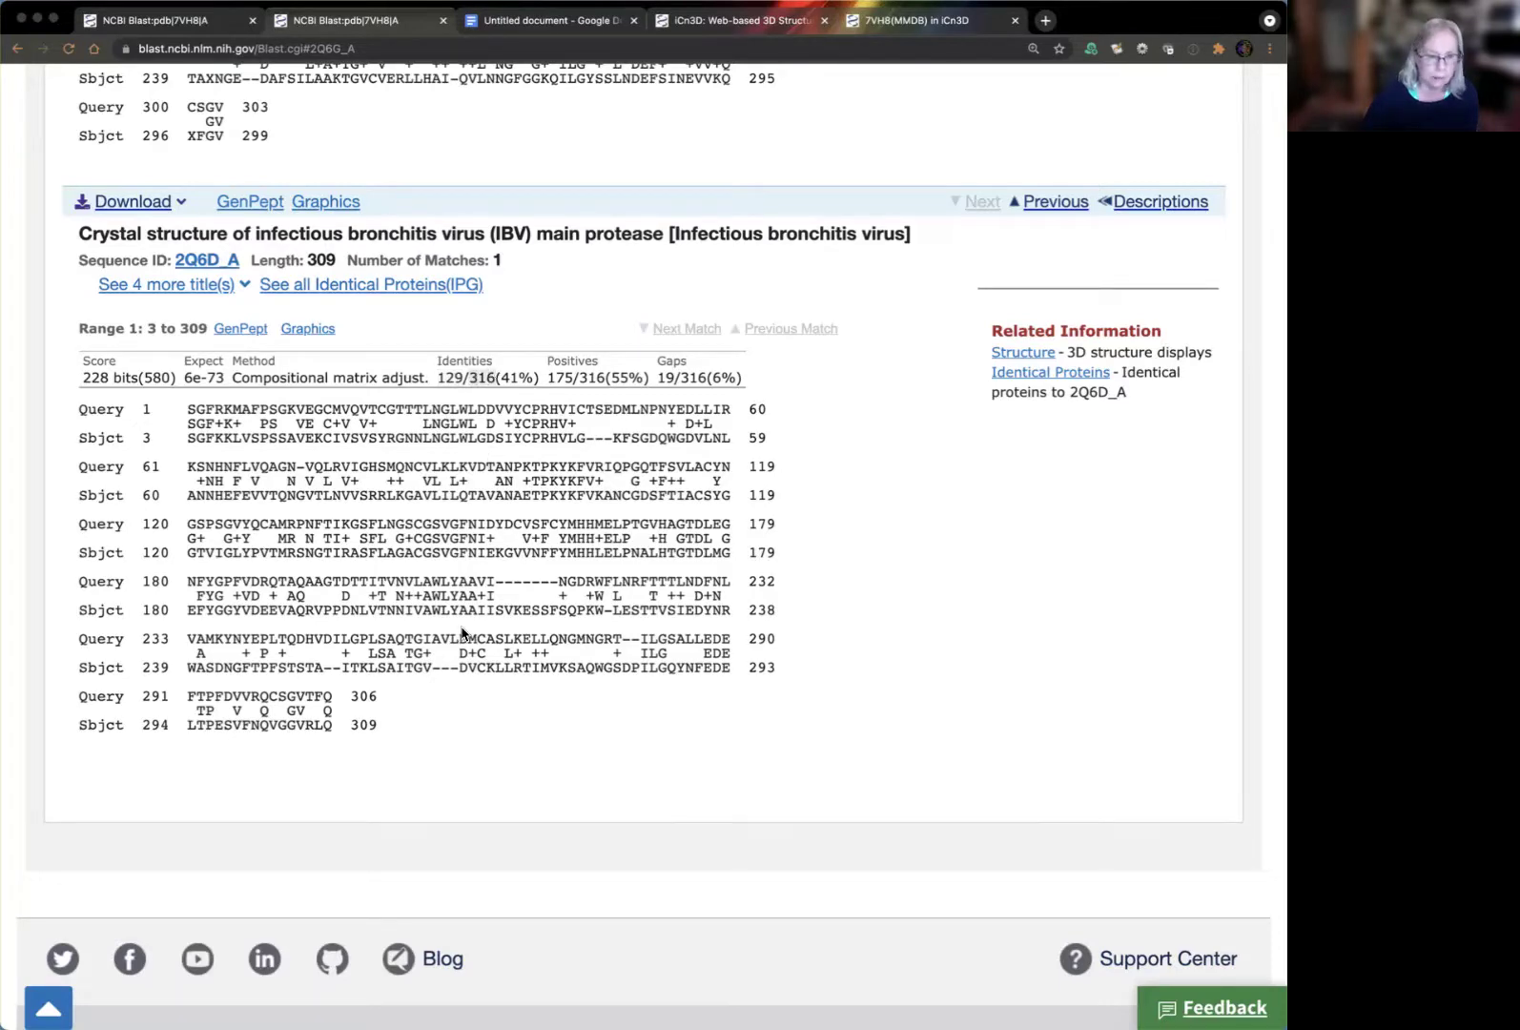
{"action": "left_click", "coordinate": [494, 712]}
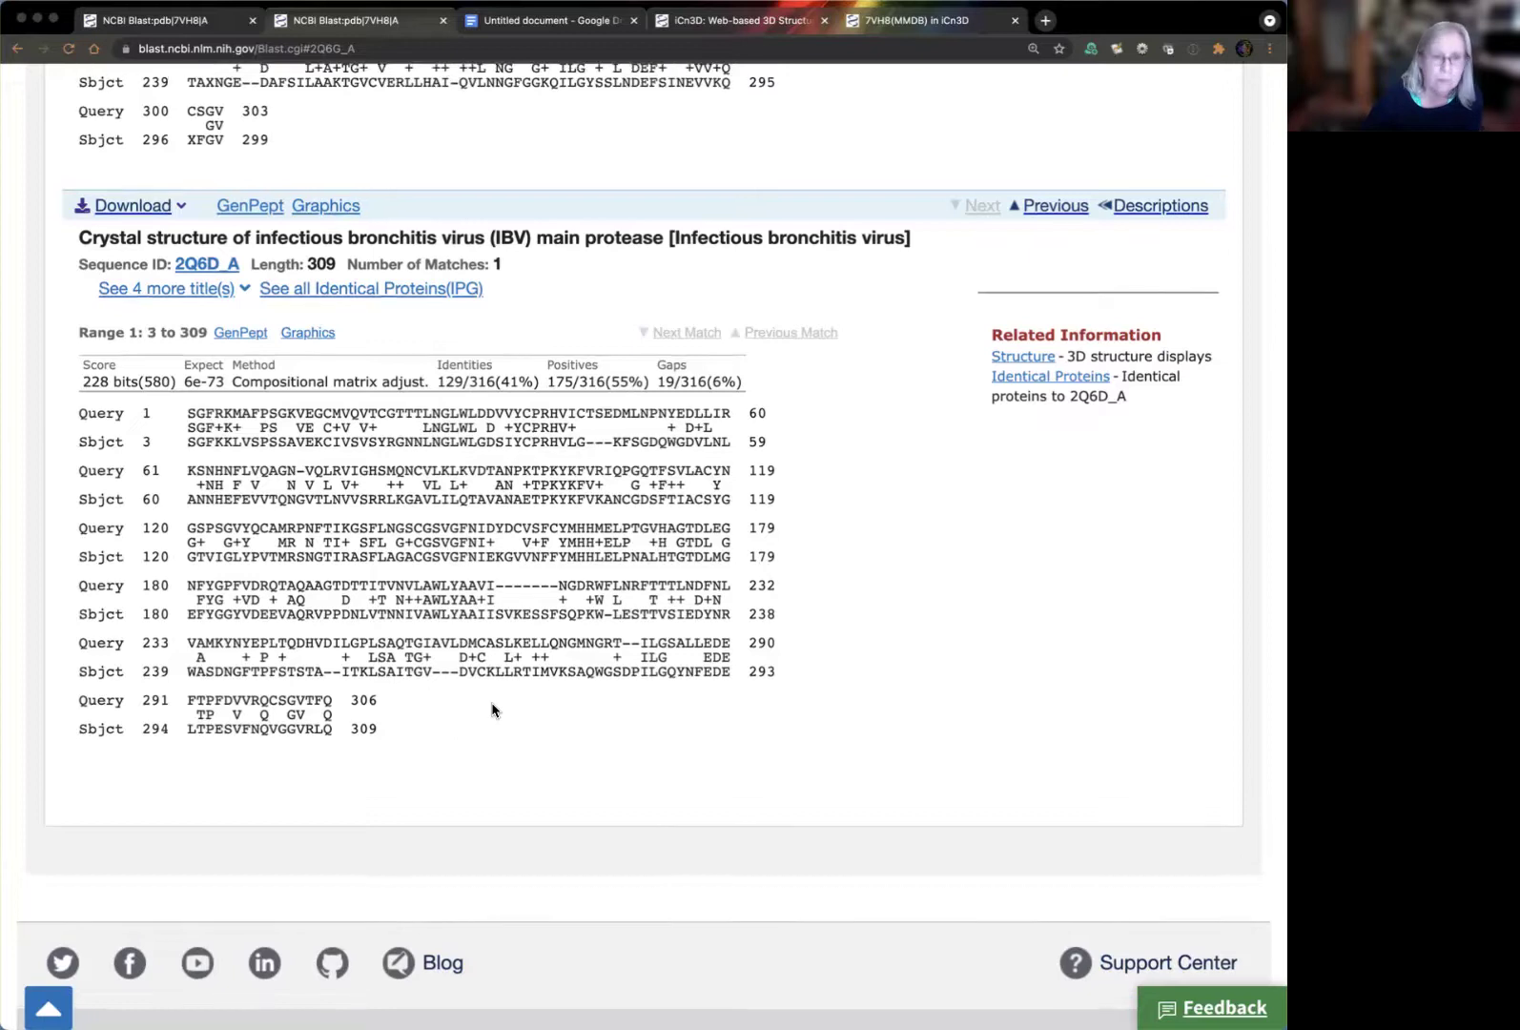
{"action": "scroll", "coordinate": [519, 427], "scroll_direction": "up", "scroll_amount": 1}
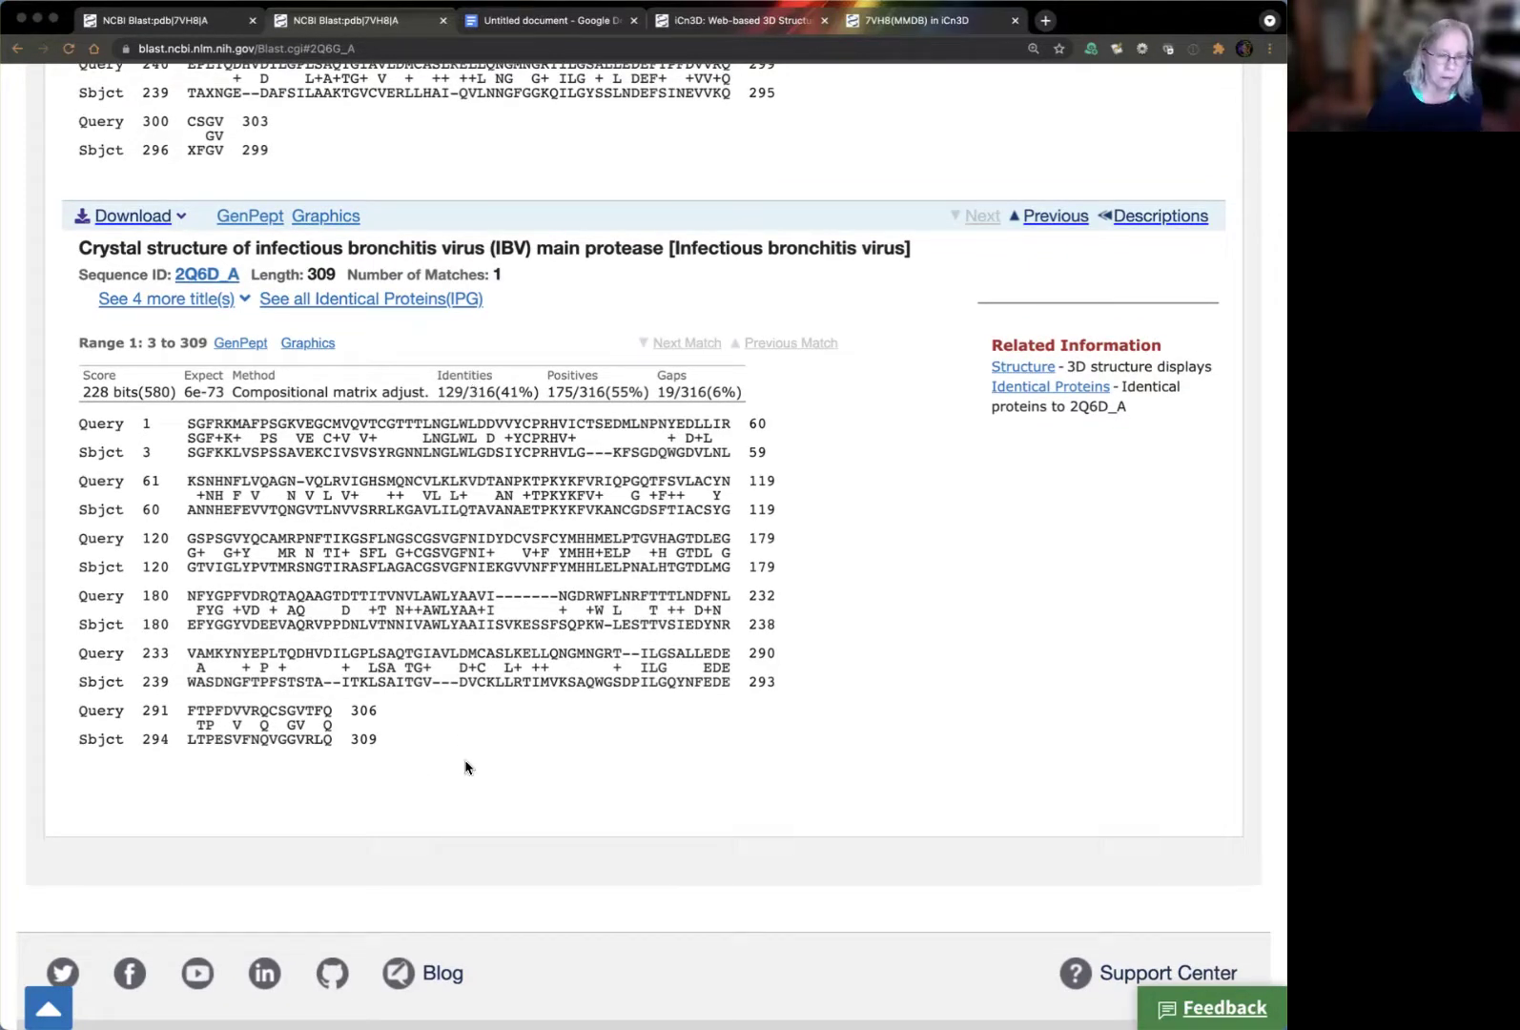
{"action": "scroll", "coordinate": [469, 749], "scroll_direction": "down", "scroll_amount": 1}
{"action": "scroll", "coordinate": [469, 749], "scroll_direction": "down", "scroll_amount": 2}
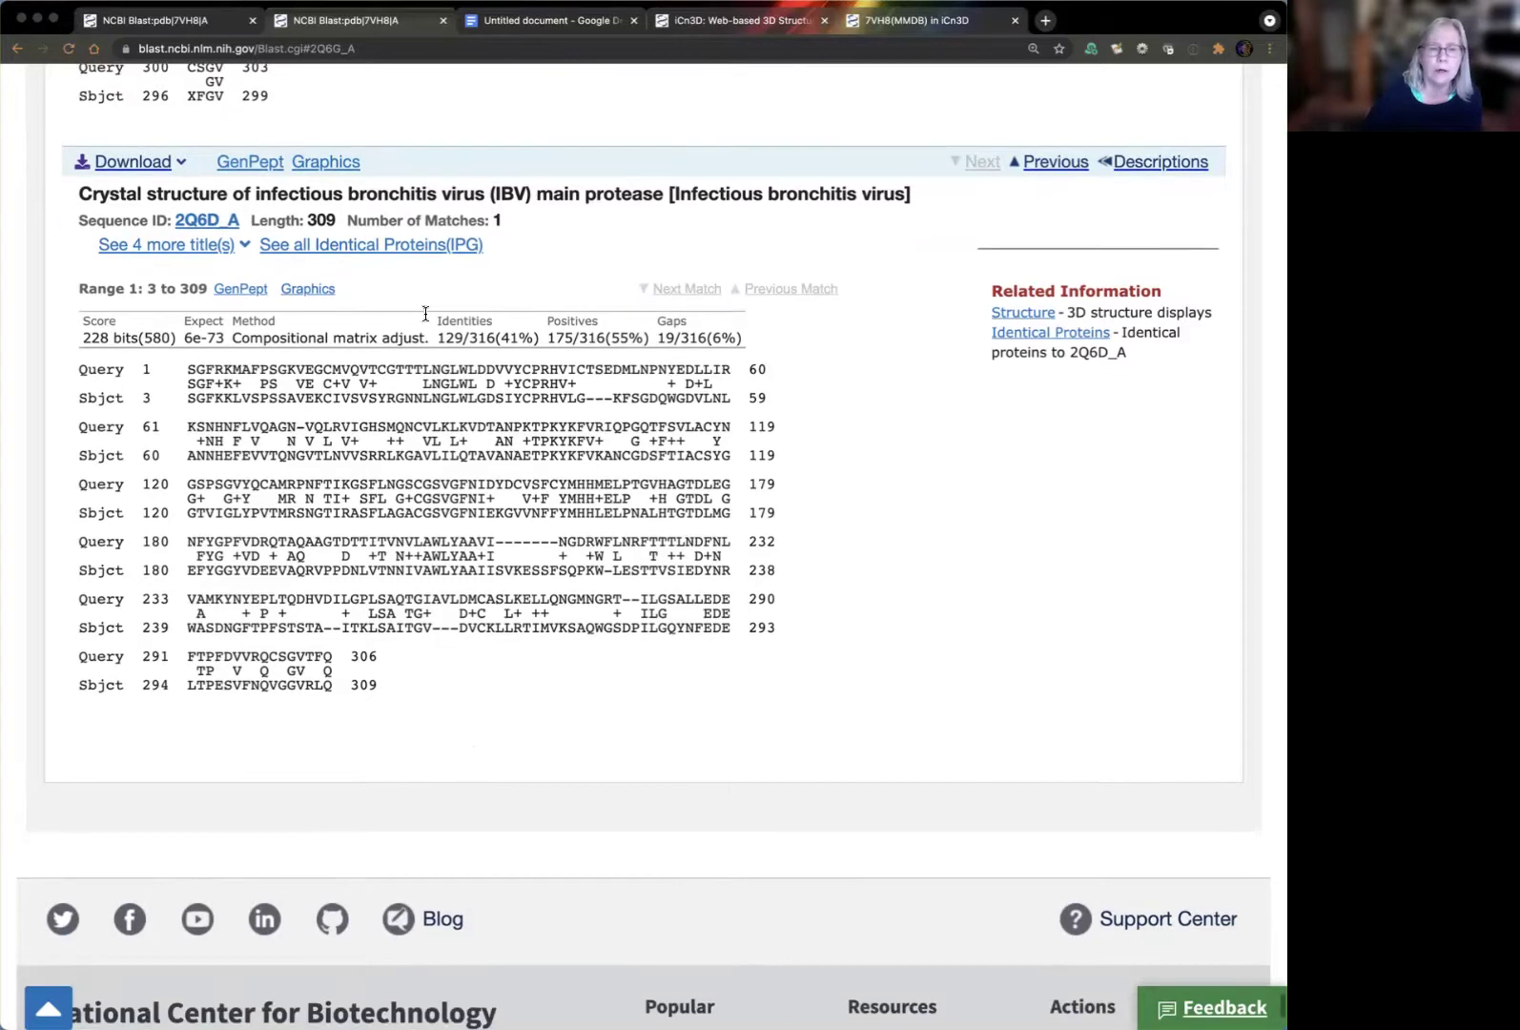
Examine the Positives figure of the 2Q6D_A alignment and highlight dashed gap stretches in the Query and Sbjct sequences
{"action": "left_click_drag", "start_coordinate": [499, 340], "coordinate": [649, 340]}
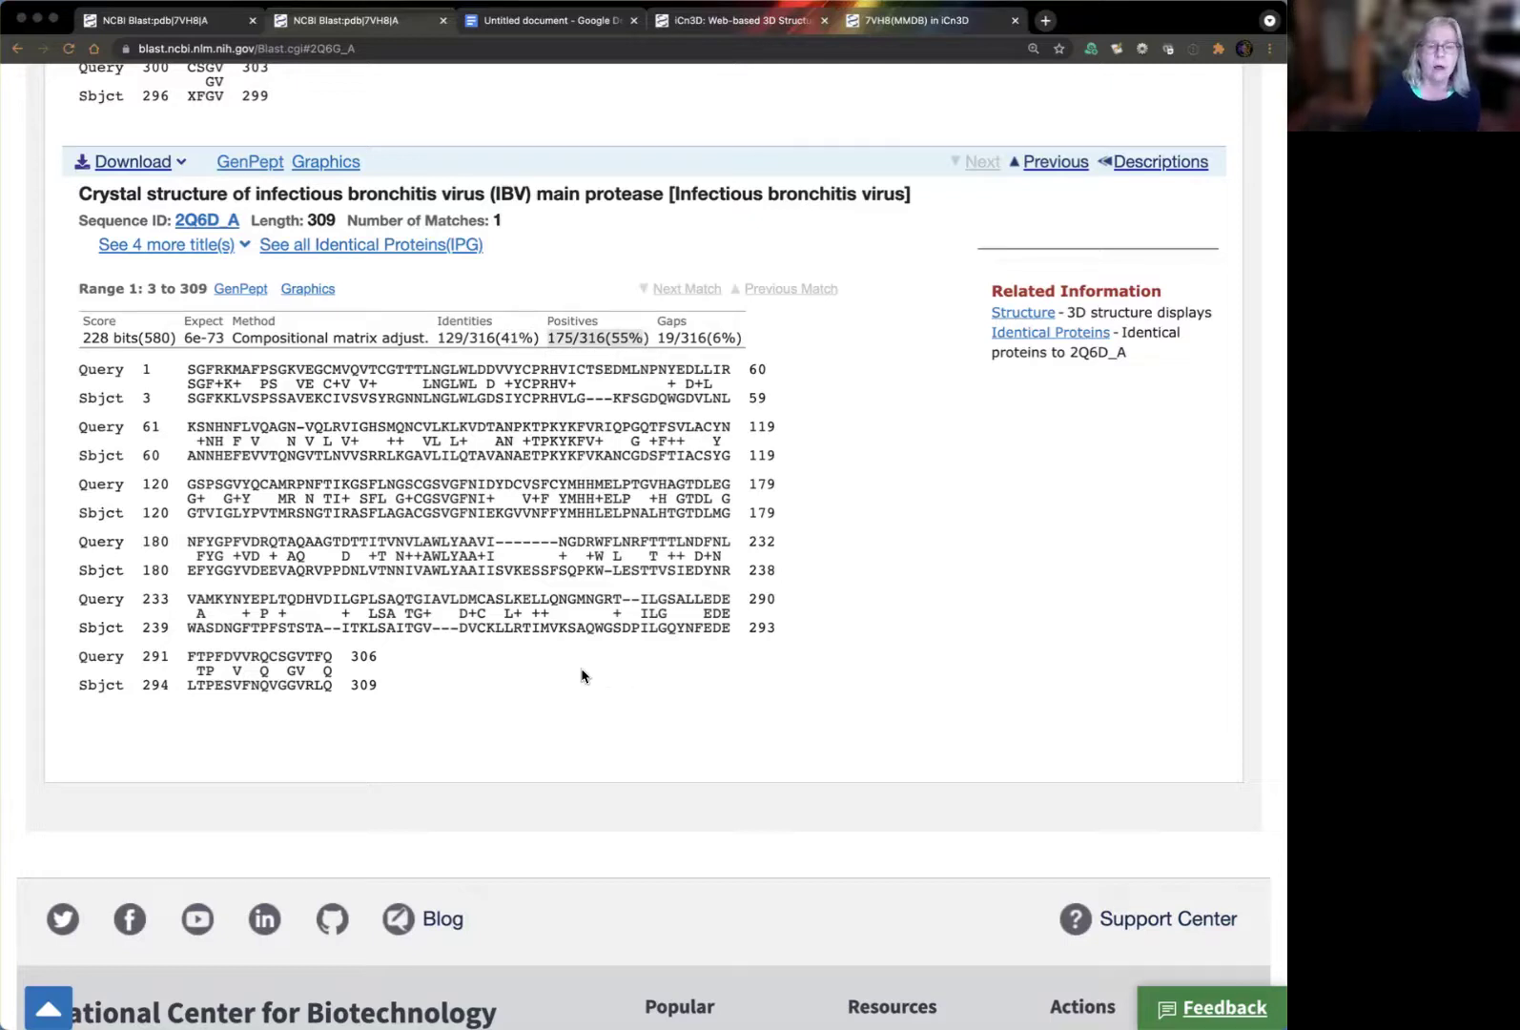
{"action": "left_click", "coordinate": [463, 333]}
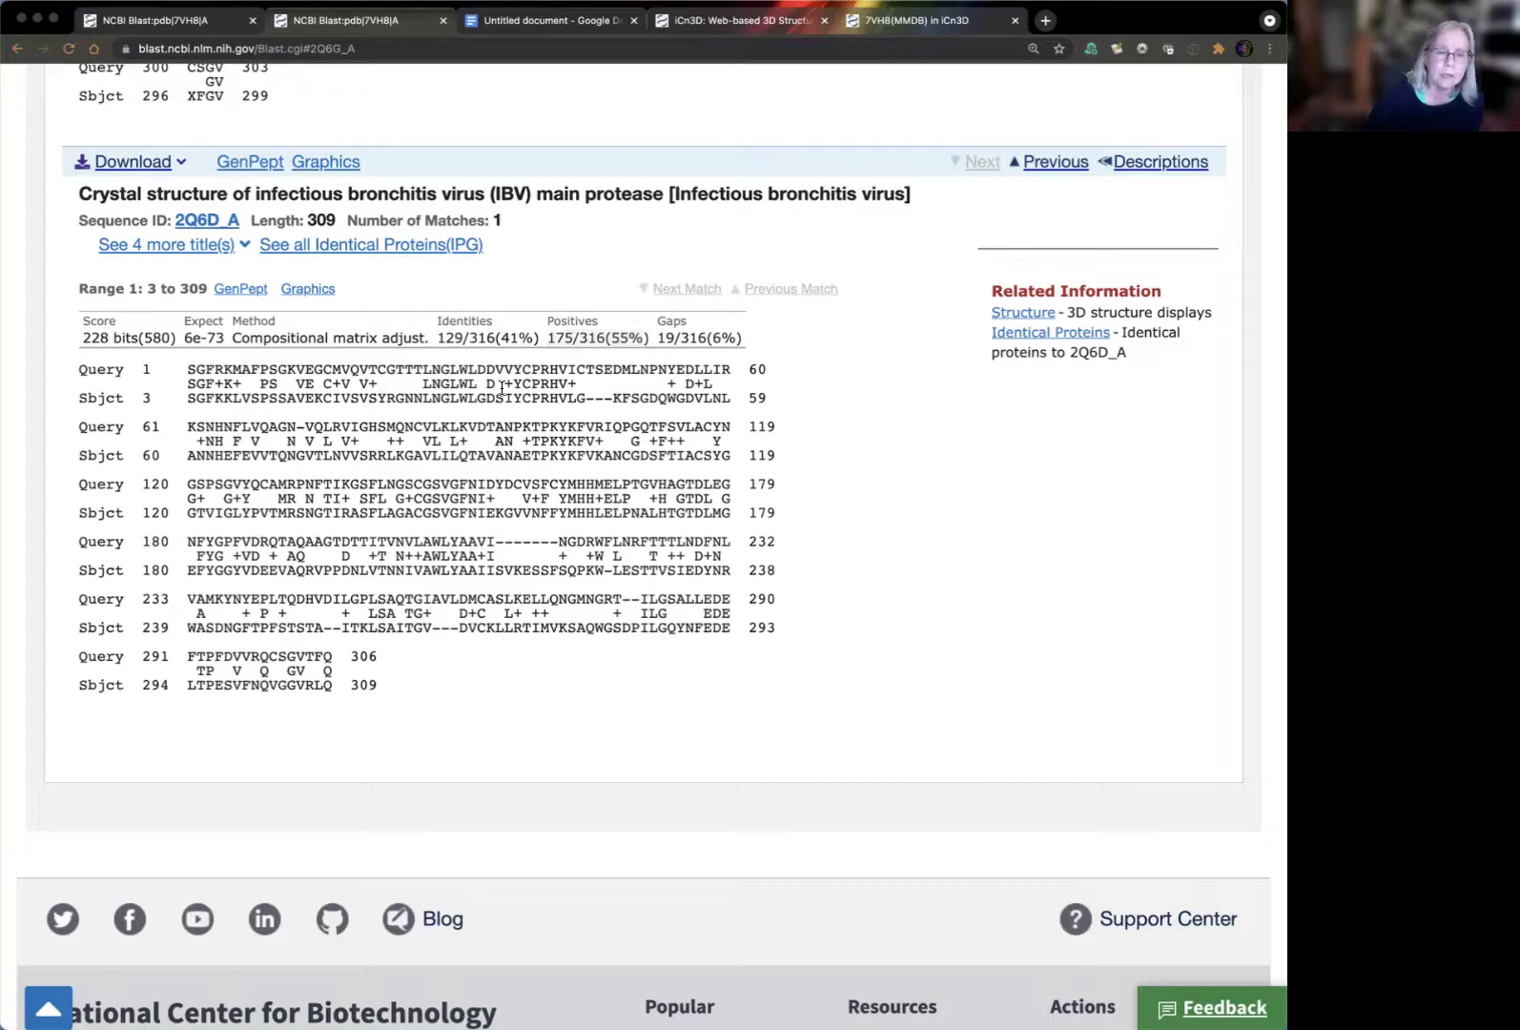
{"action": "left_click_drag", "start_coordinate": [496, 544], "coordinate": [558, 542]}
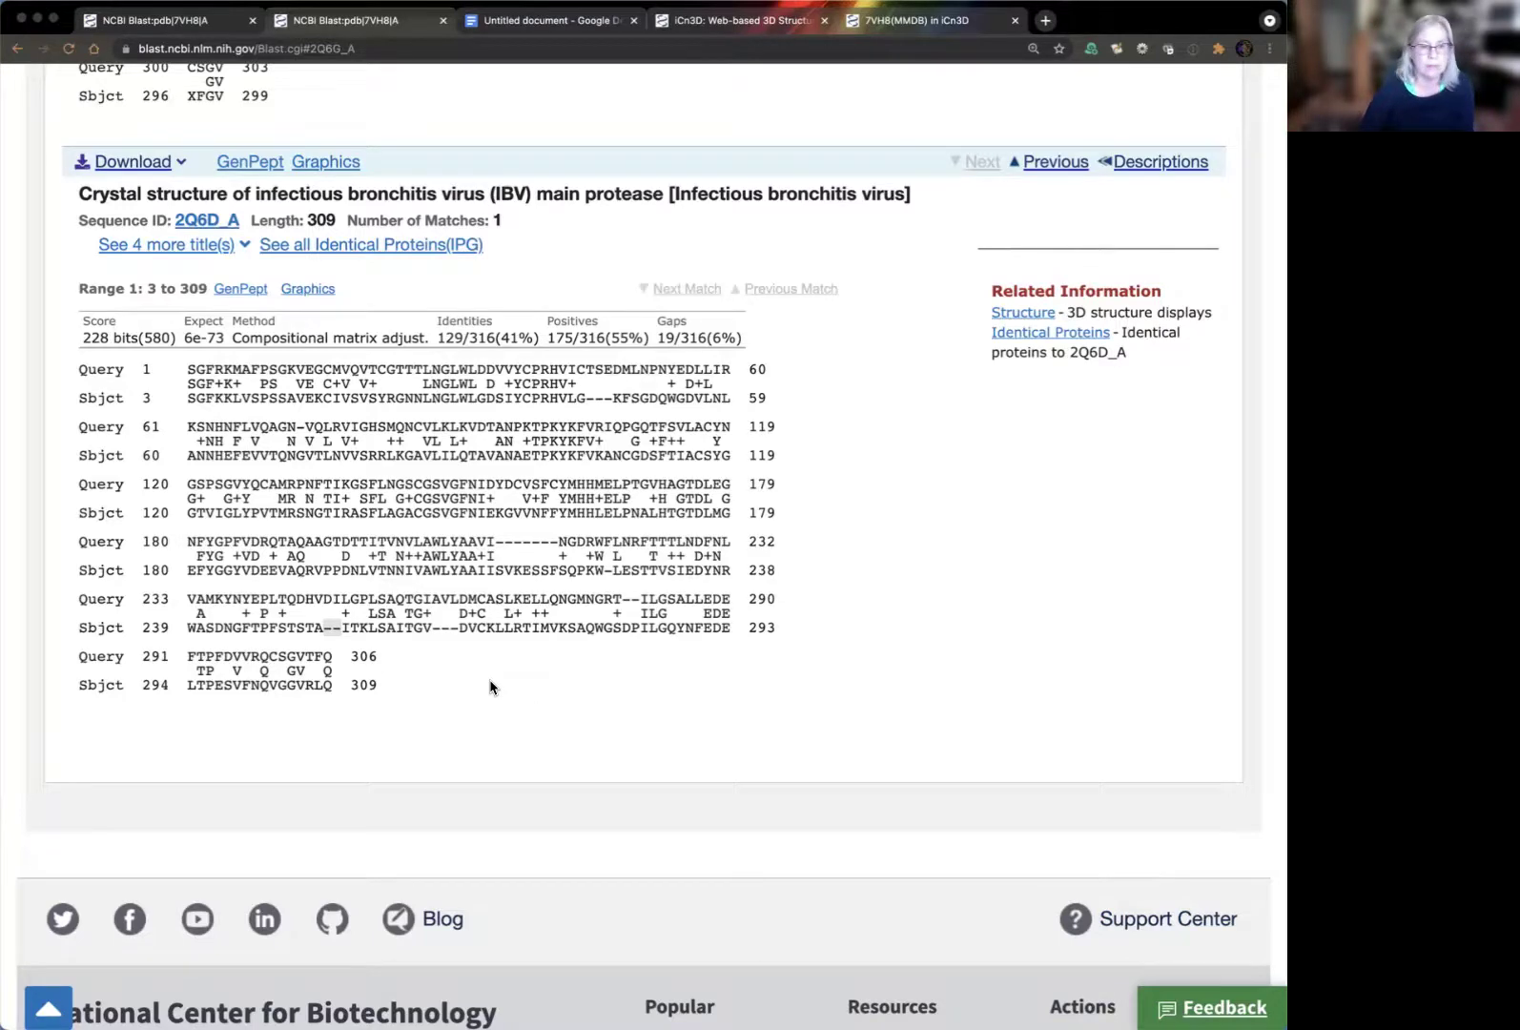
{"action": "scroll", "coordinate": [490, 686], "scroll_direction": "up", "scroll_amount": 1}
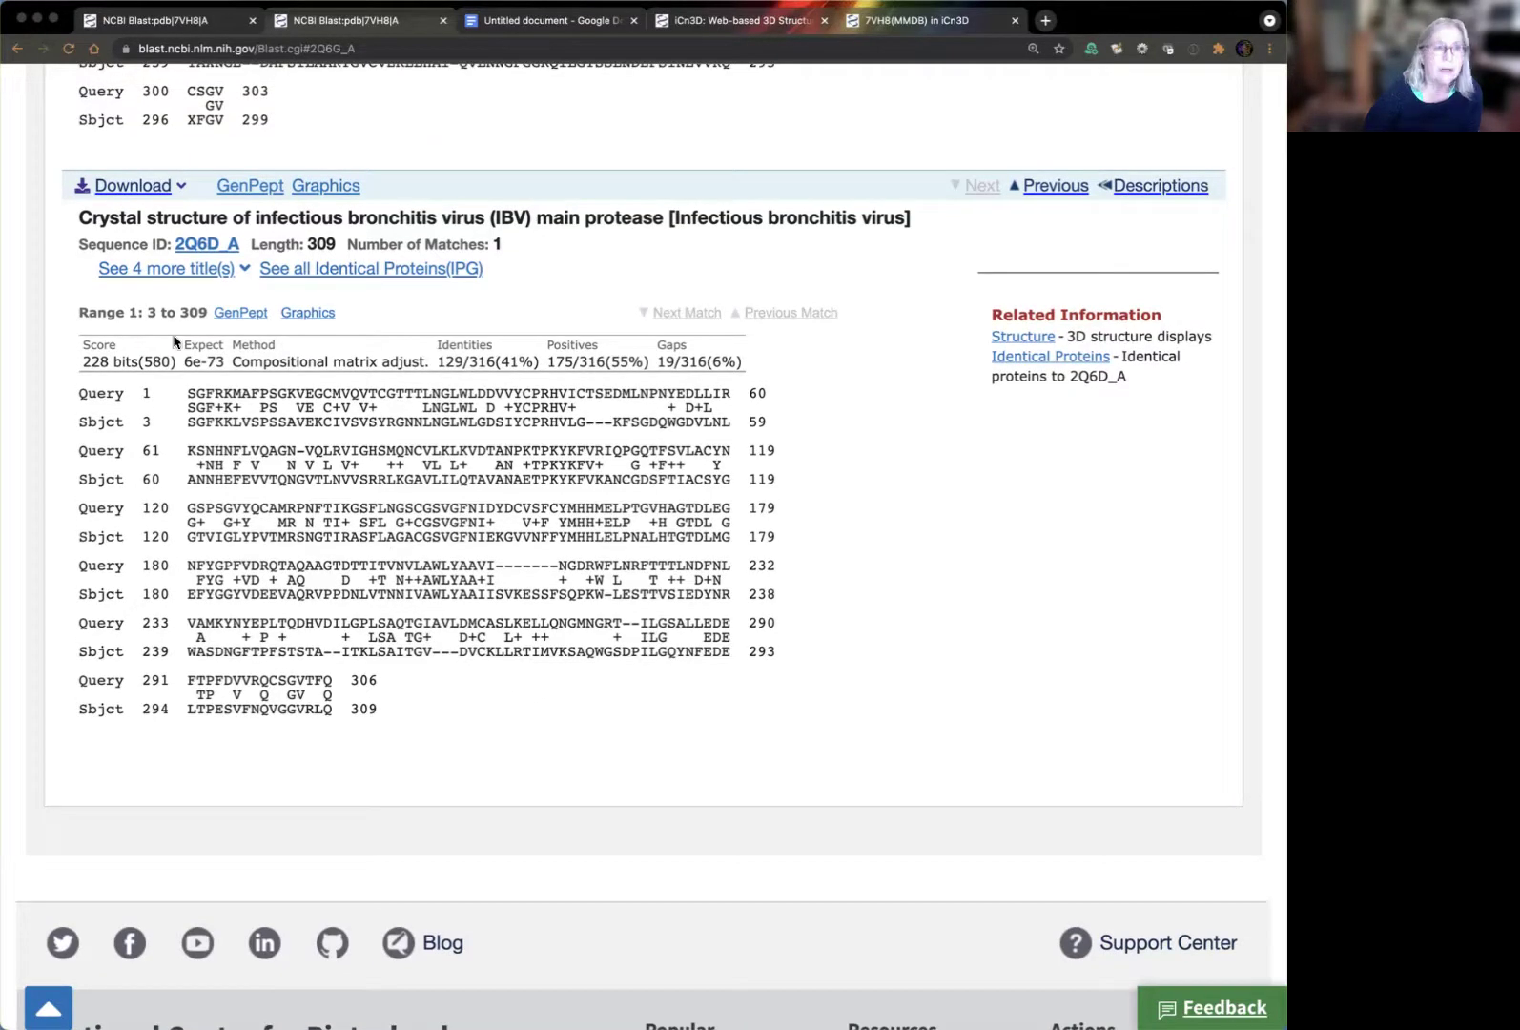
Expand the four additional titles of the 2Q6D_A match and highlight its main infectious bronchitis virus protease title
{"action": "left_click", "coordinate": [170, 274]}
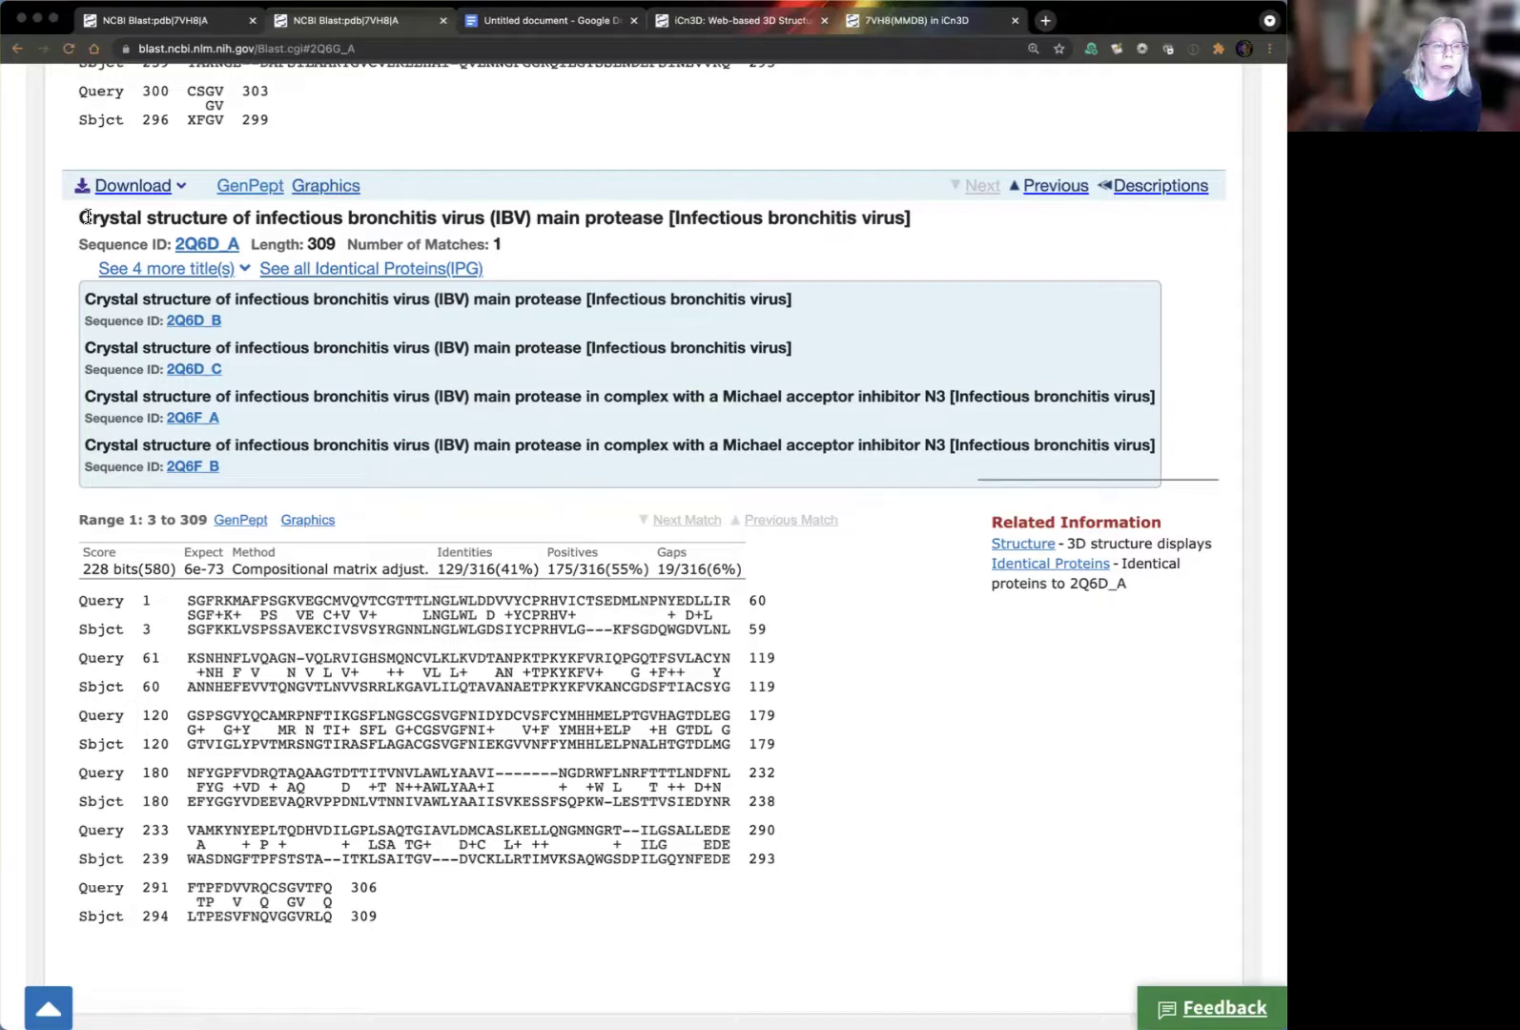
{"action": "left_click_drag", "start_coordinate": [82, 218], "coordinate": [921, 224]}
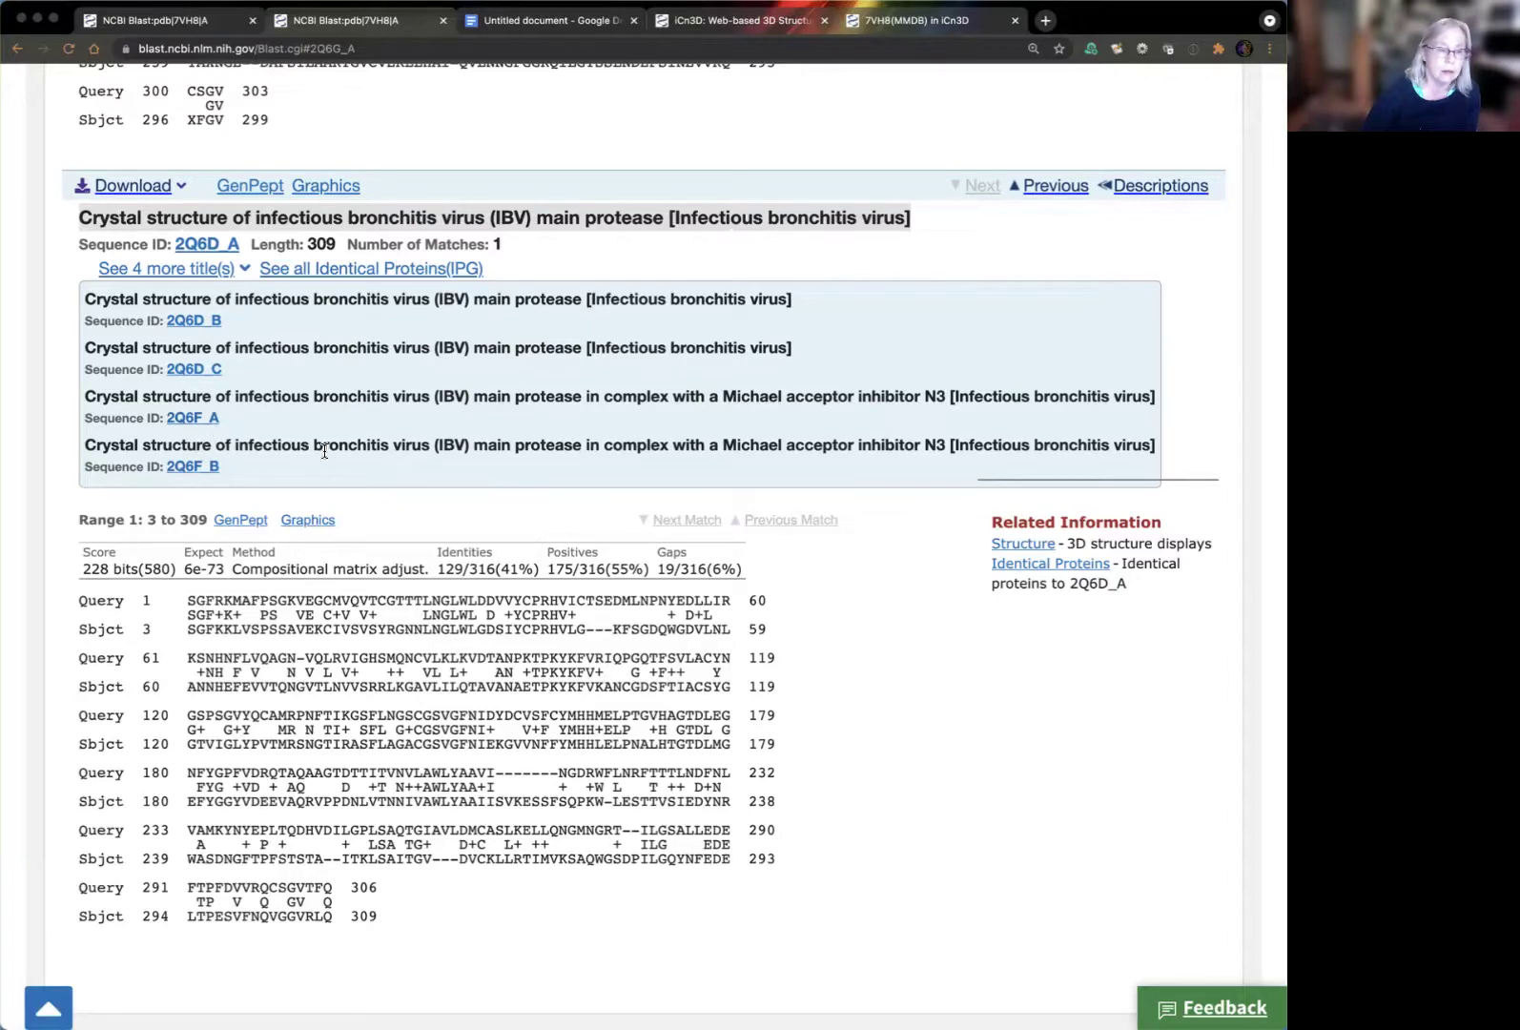
Copy the complete 2Q6D_A Query/Sbjct alignment, from Query 1 to Sbjct 309, into the blank Google Docs document
{"action": "scroll", "coordinate": [916, 718], "scroll_direction": "down", "scroll_amount": 2}
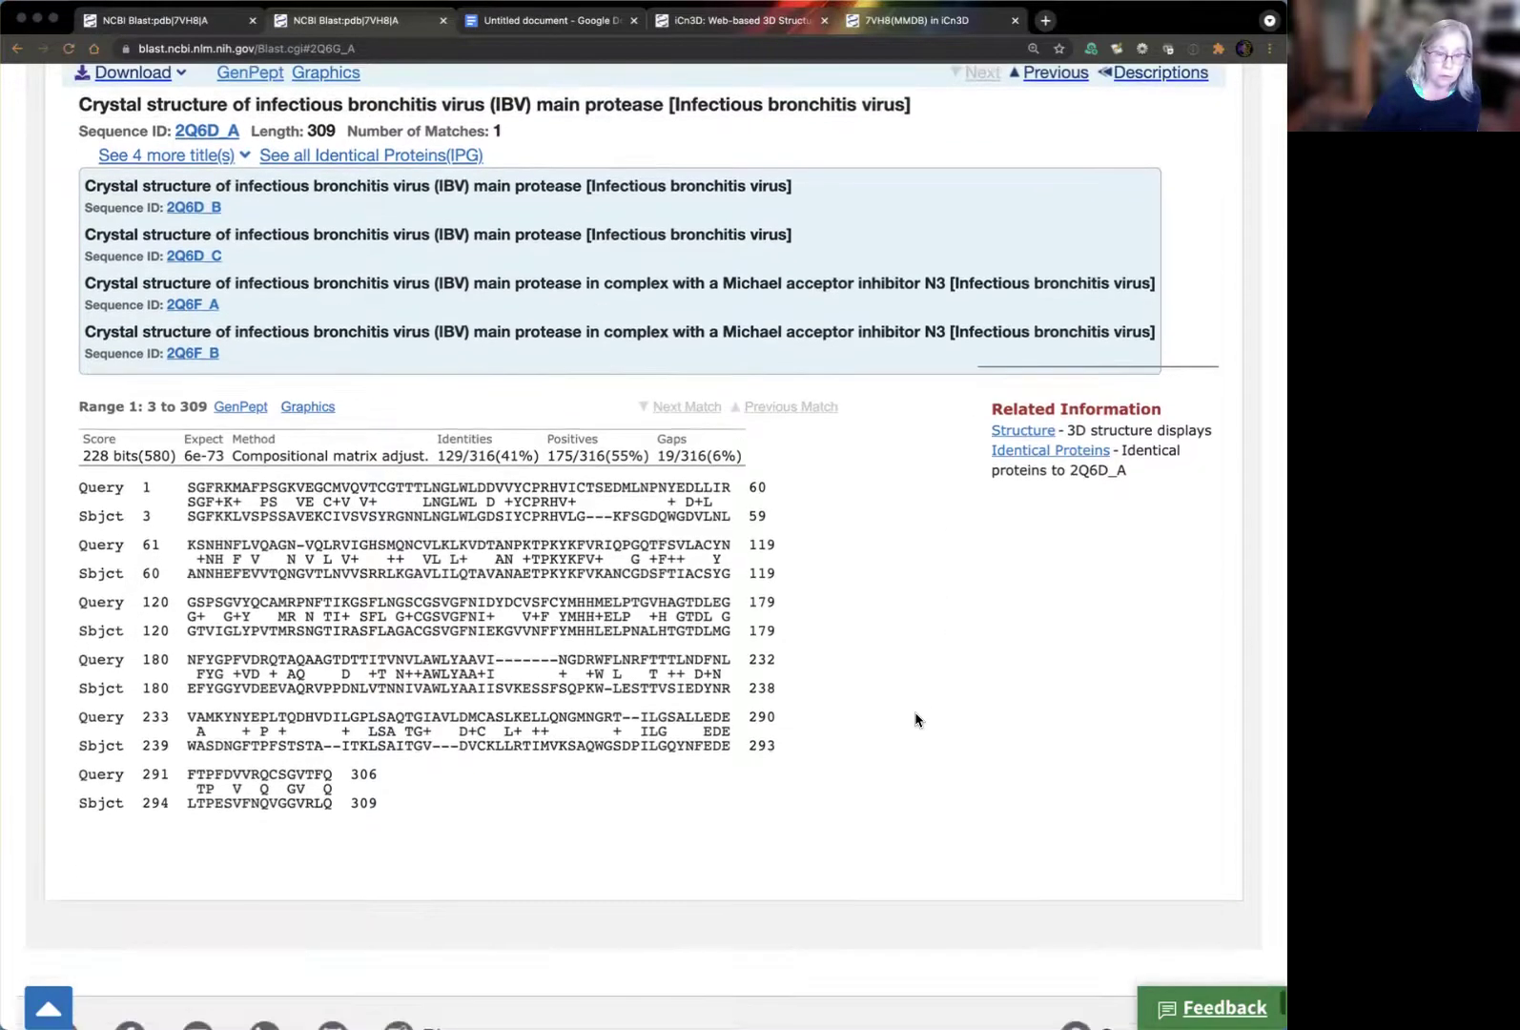
{"action": "scroll", "coordinate": [915, 720], "scroll_direction": "down", "scroll_amount": 2}
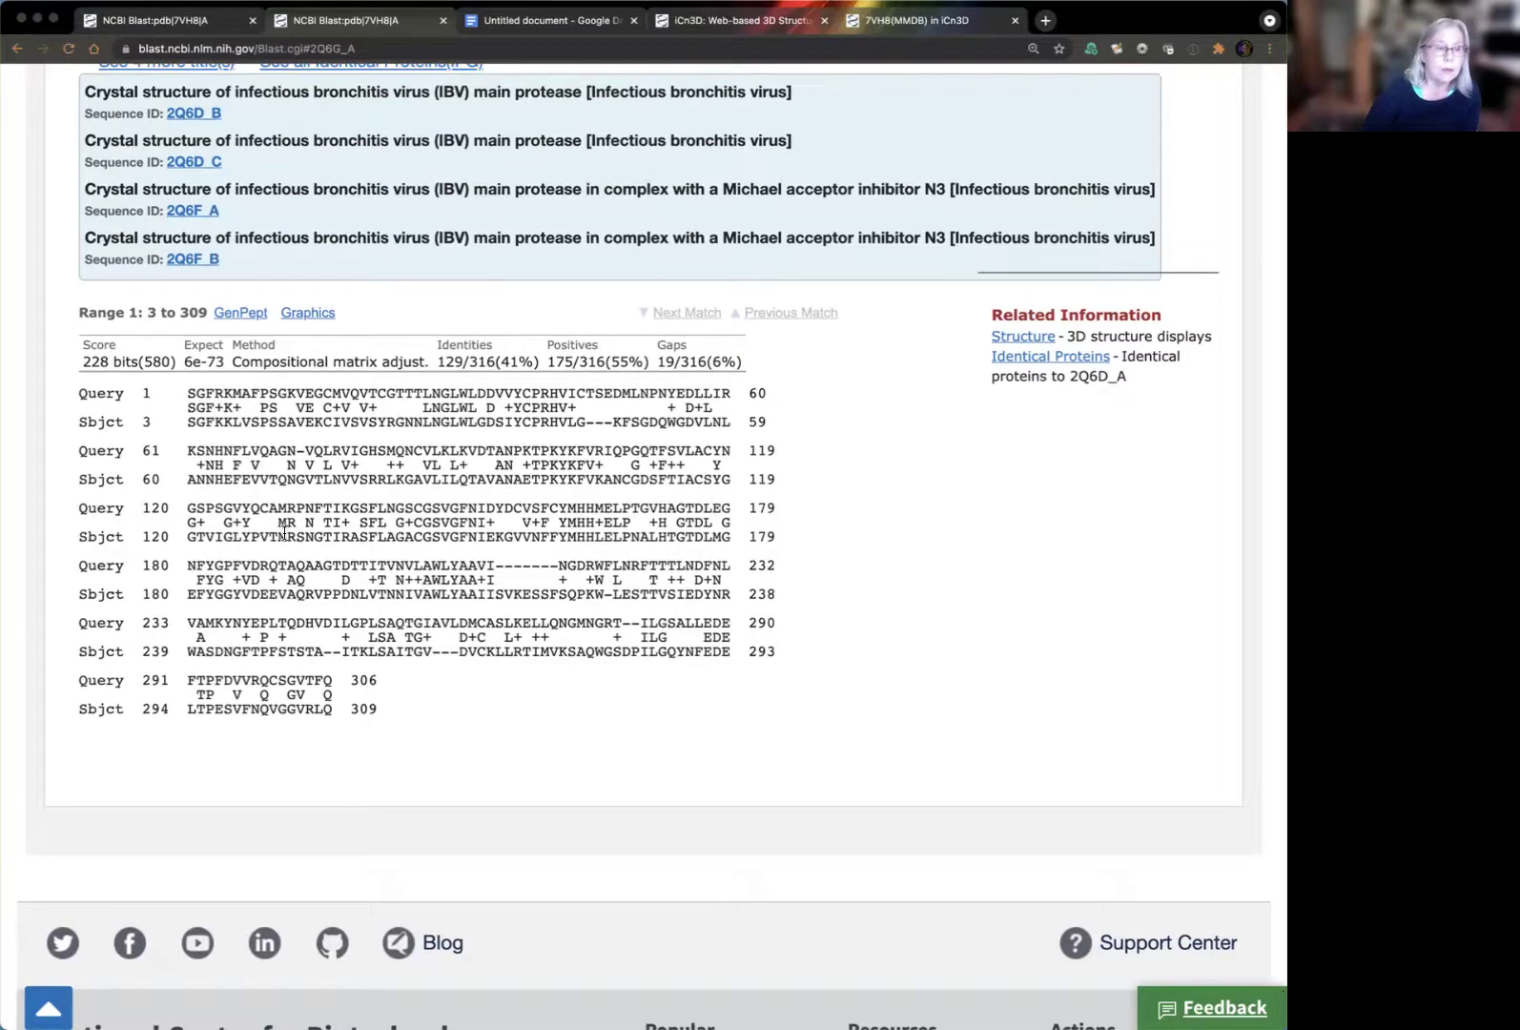
{"action": "left_click_drag", "start_coordinate": [80, 391], "coordinate": [399, 717]}
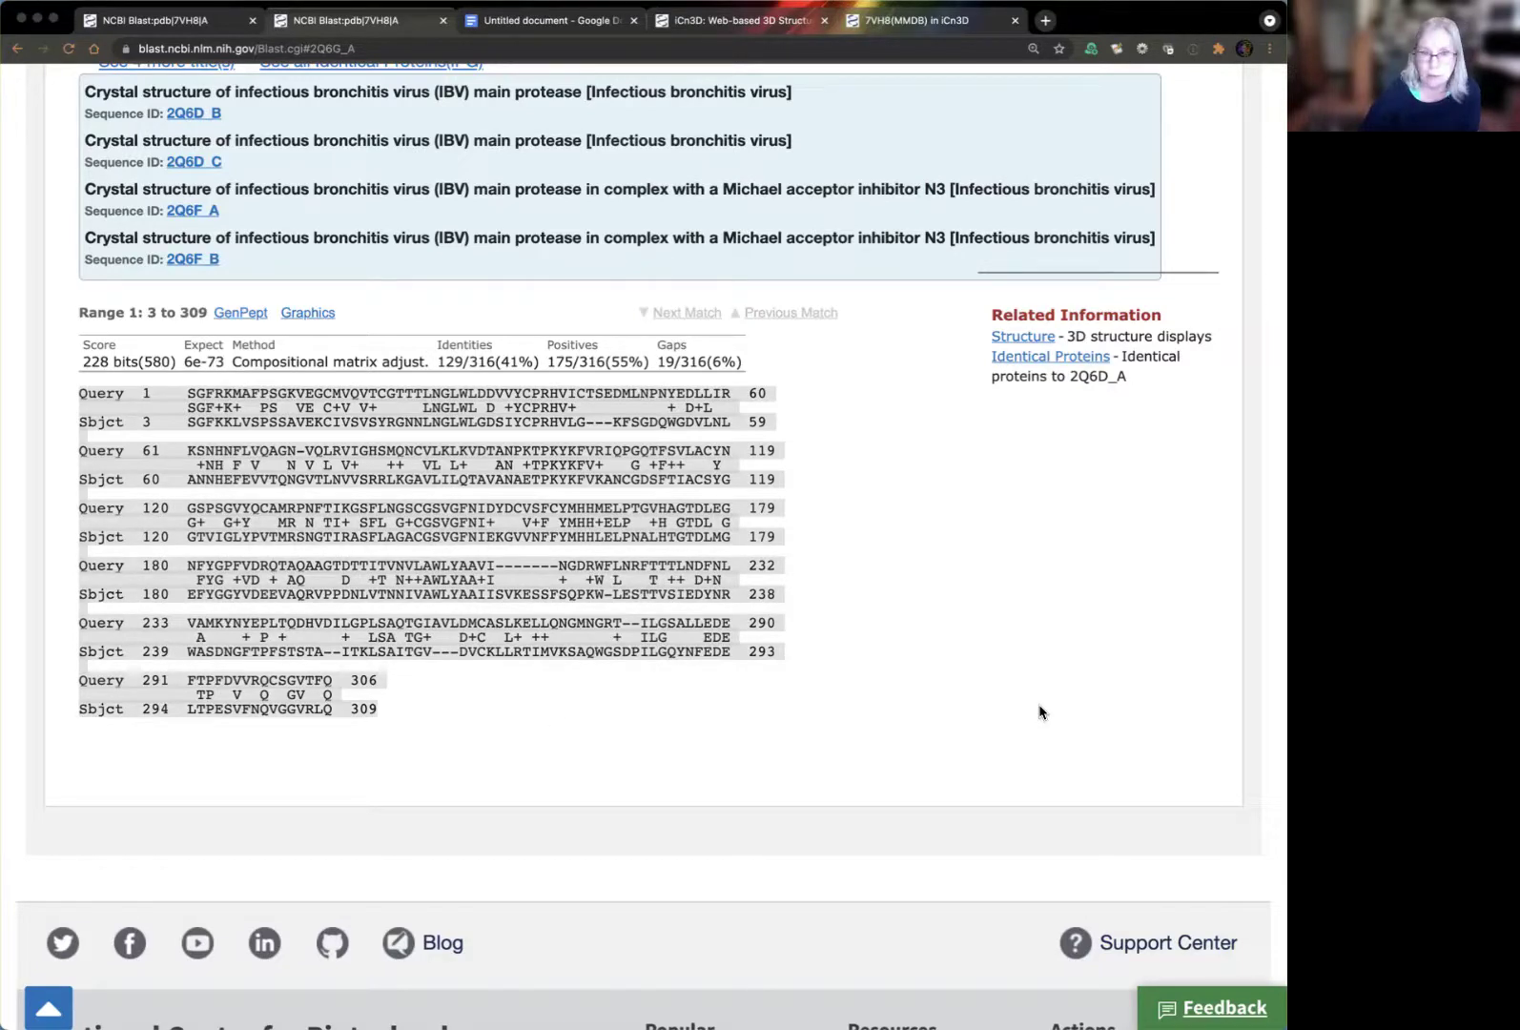
{"action": "left_click", "coordinate": [541, 21]}
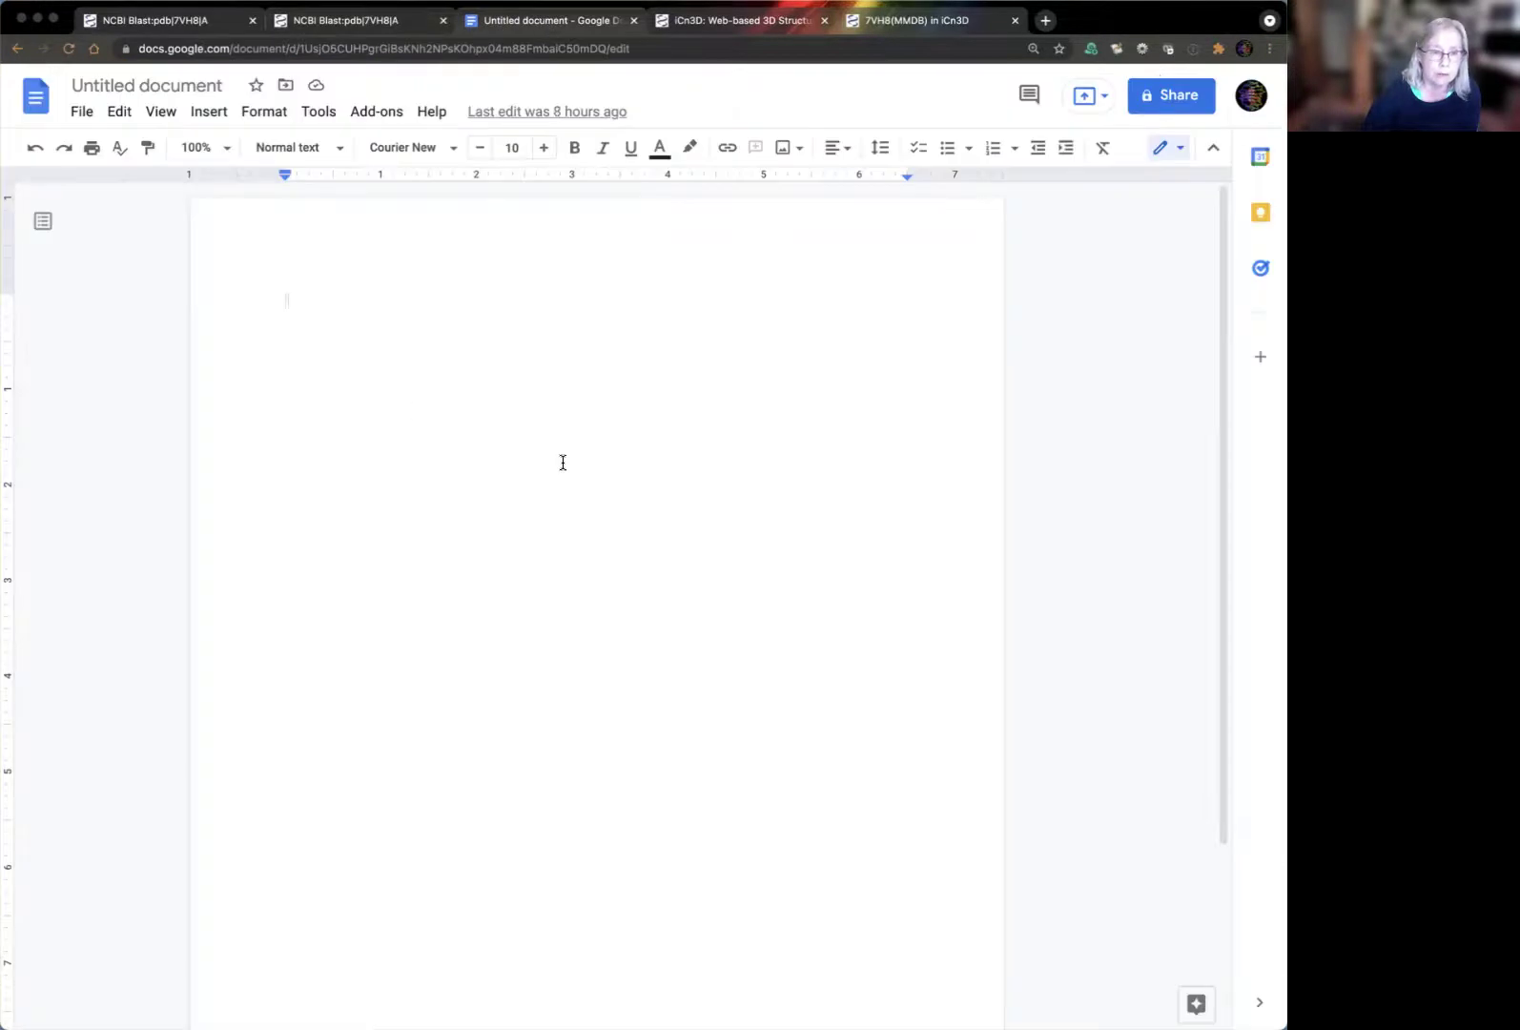
{"action": "key", "text": "super+v"}
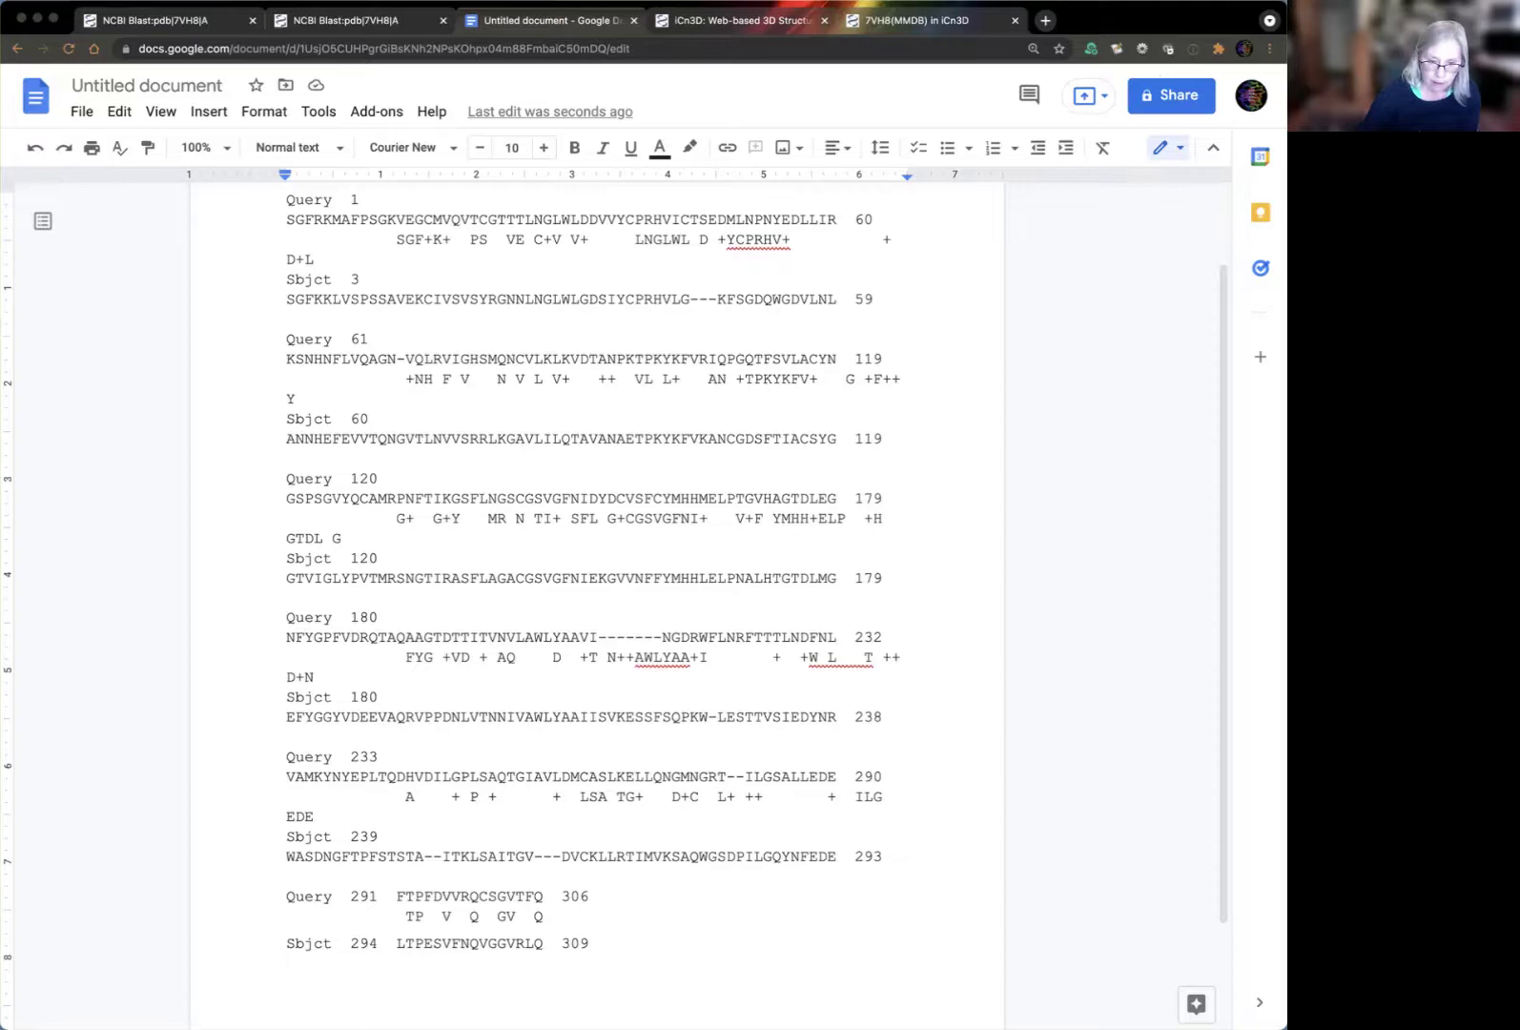
Set the font size of the whole pasted alignment to 10 so that its sequence rows line up
{"action": "scroll", "coordinate": [614, 585], "scroll_direction": "up", "scroll_amount": 1}
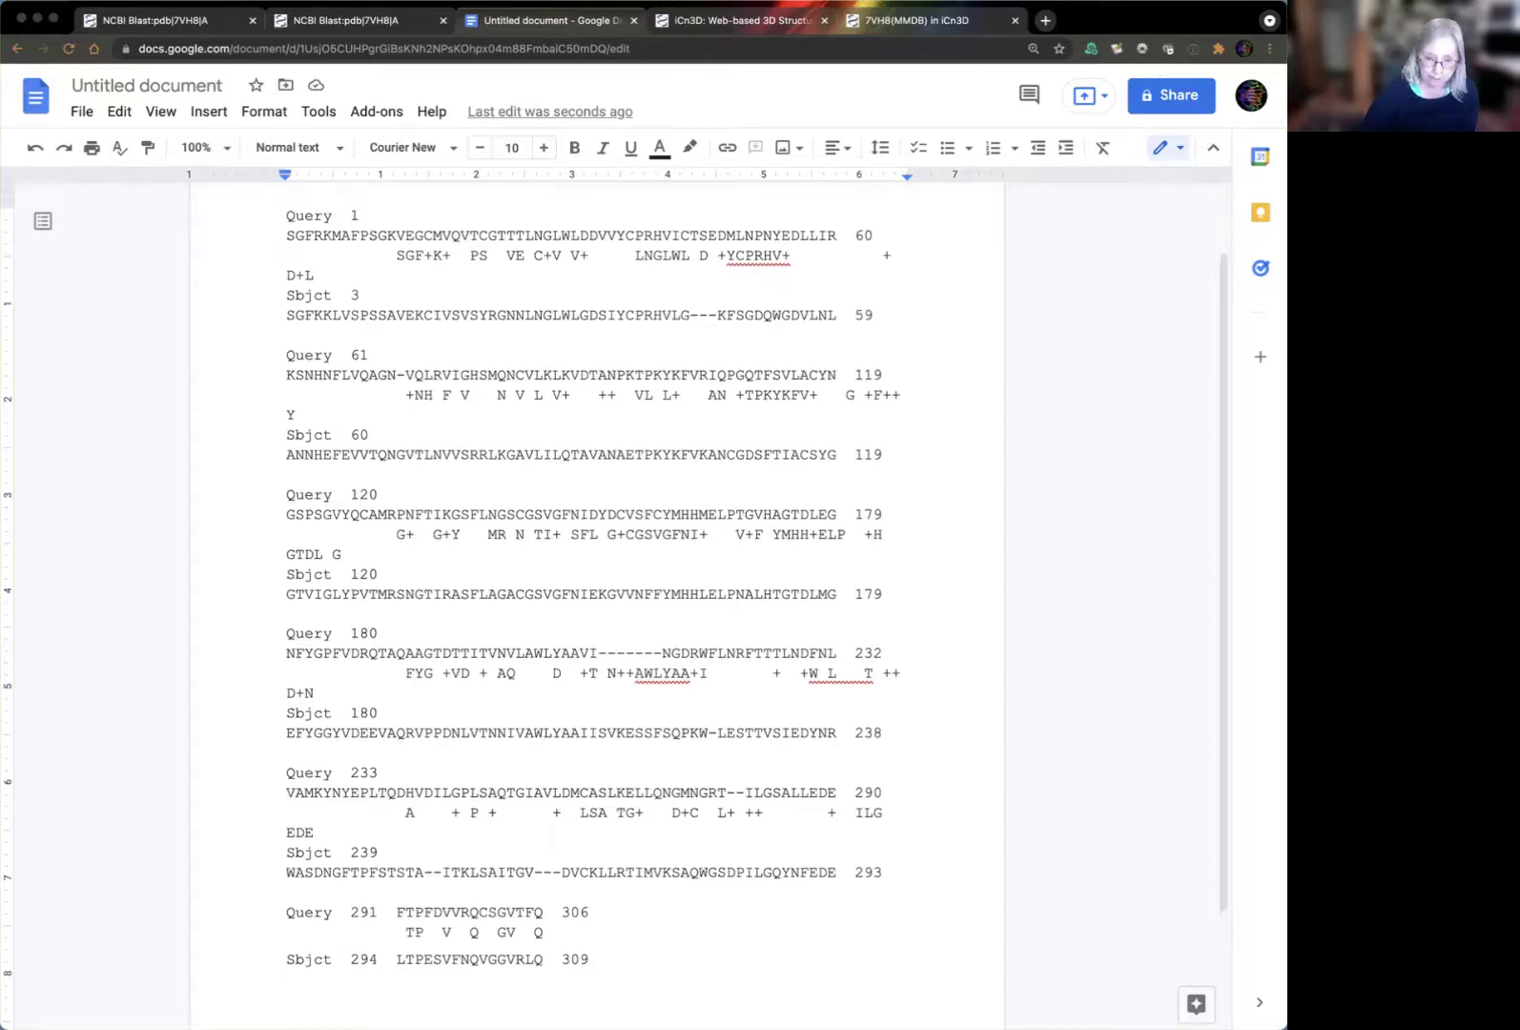
{"action": "key", "text": "super+a"}
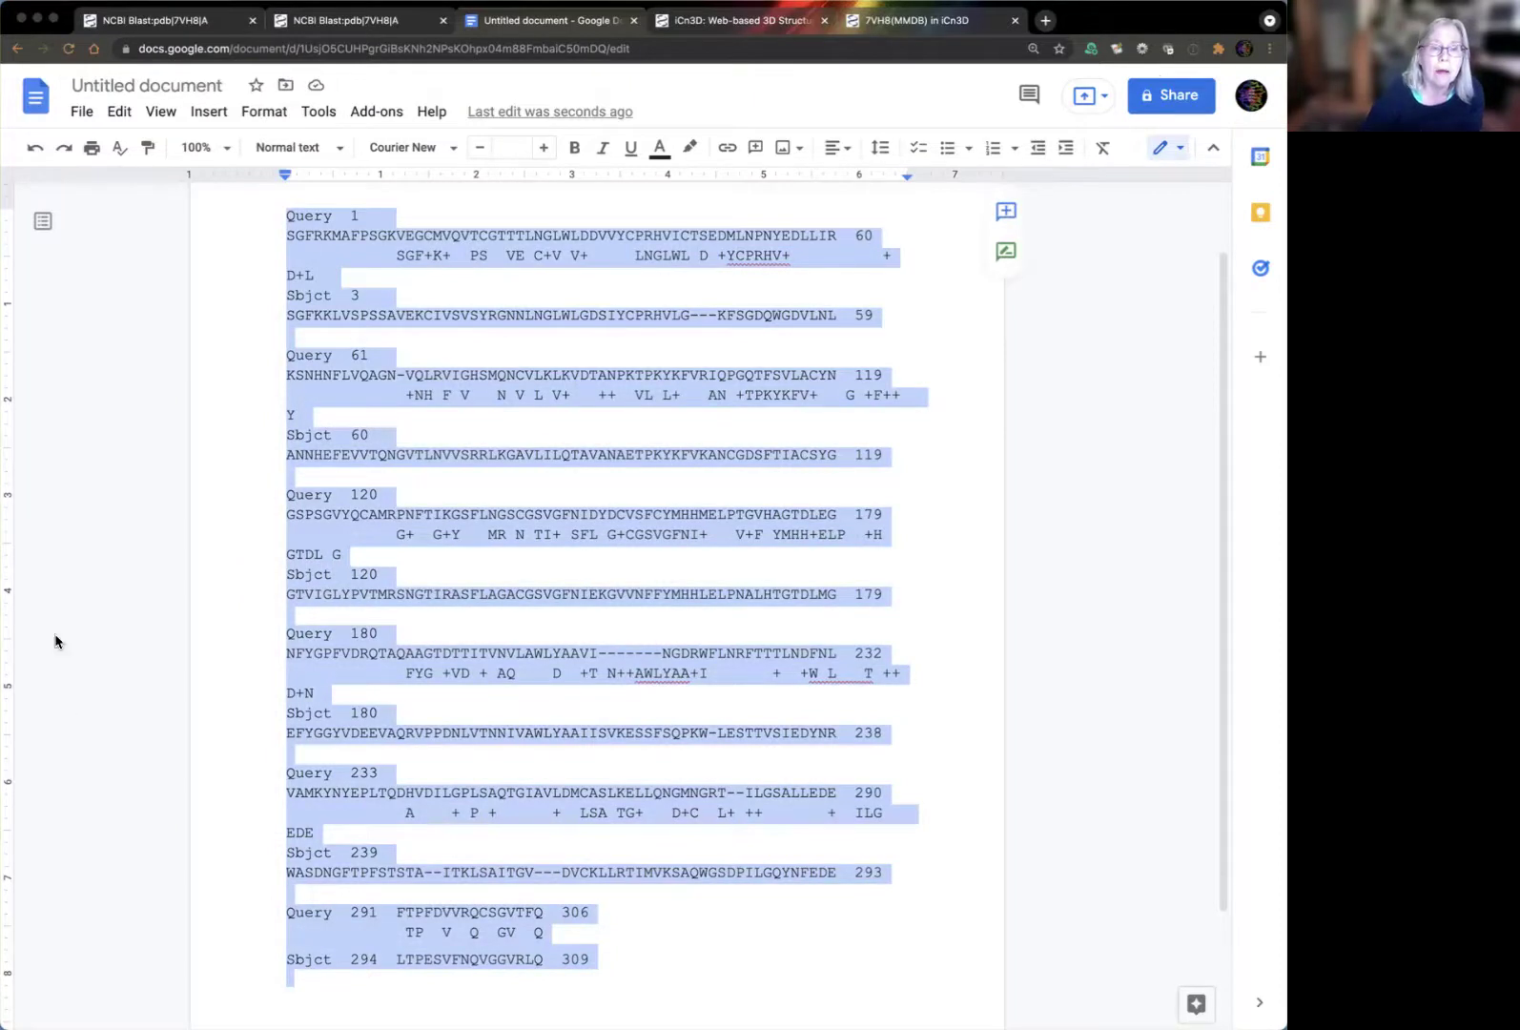
{"action": "left_click", "coordinate": [511, 148]}
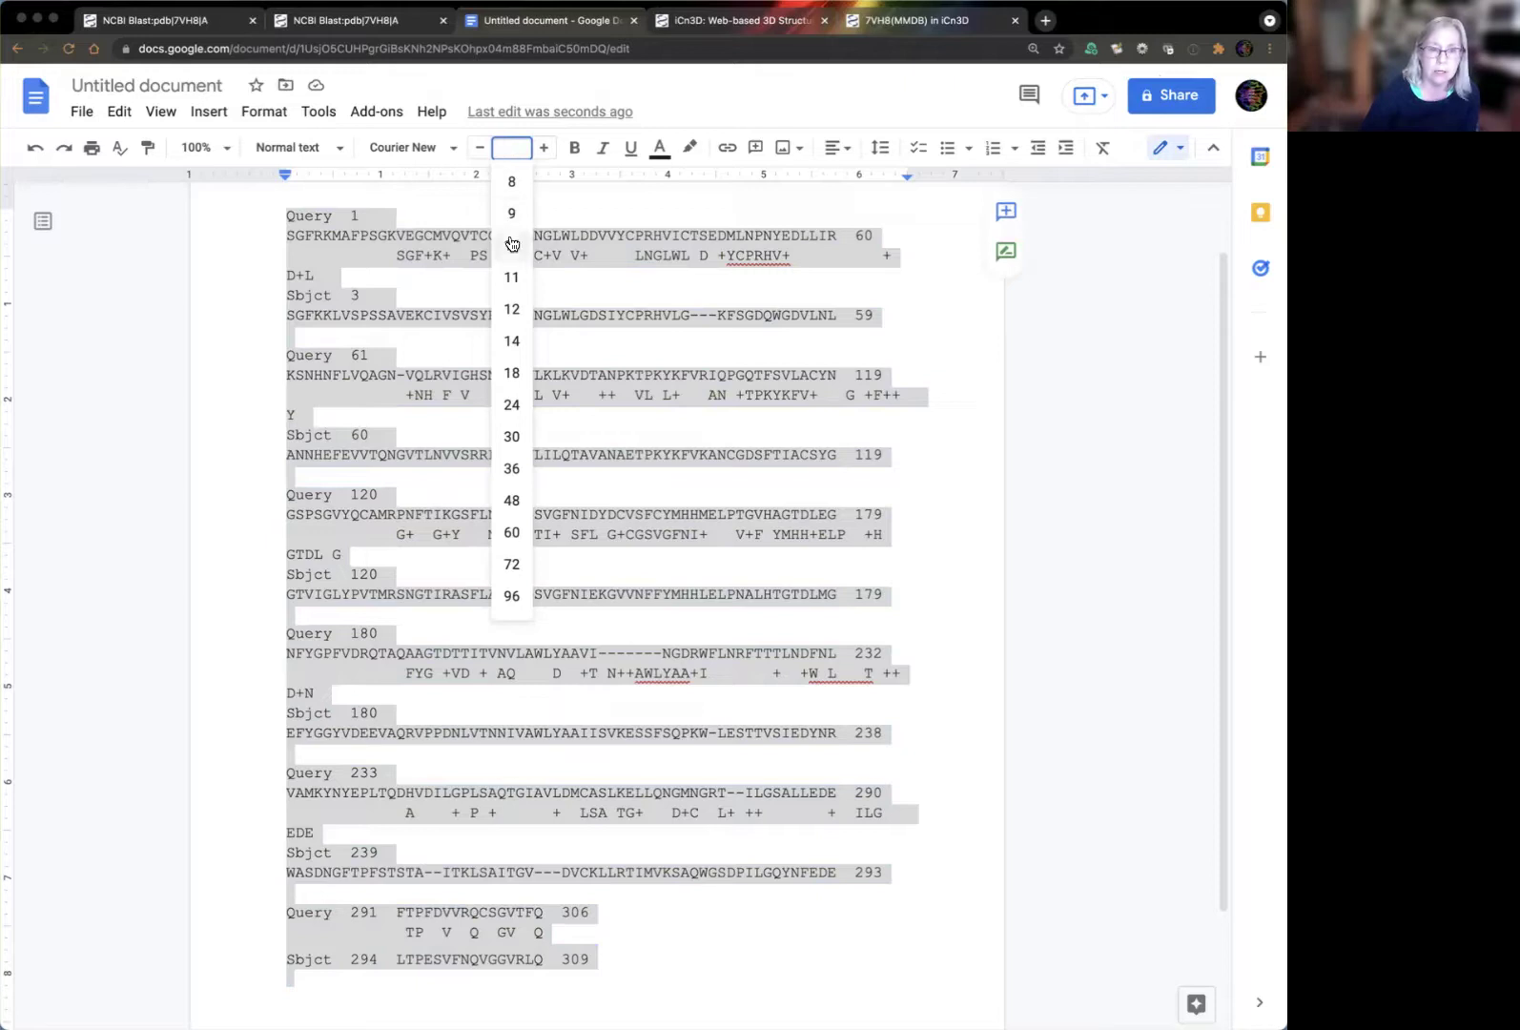
{"action": "type", "text": "10"}
{"action": "key", "text": "Return"}
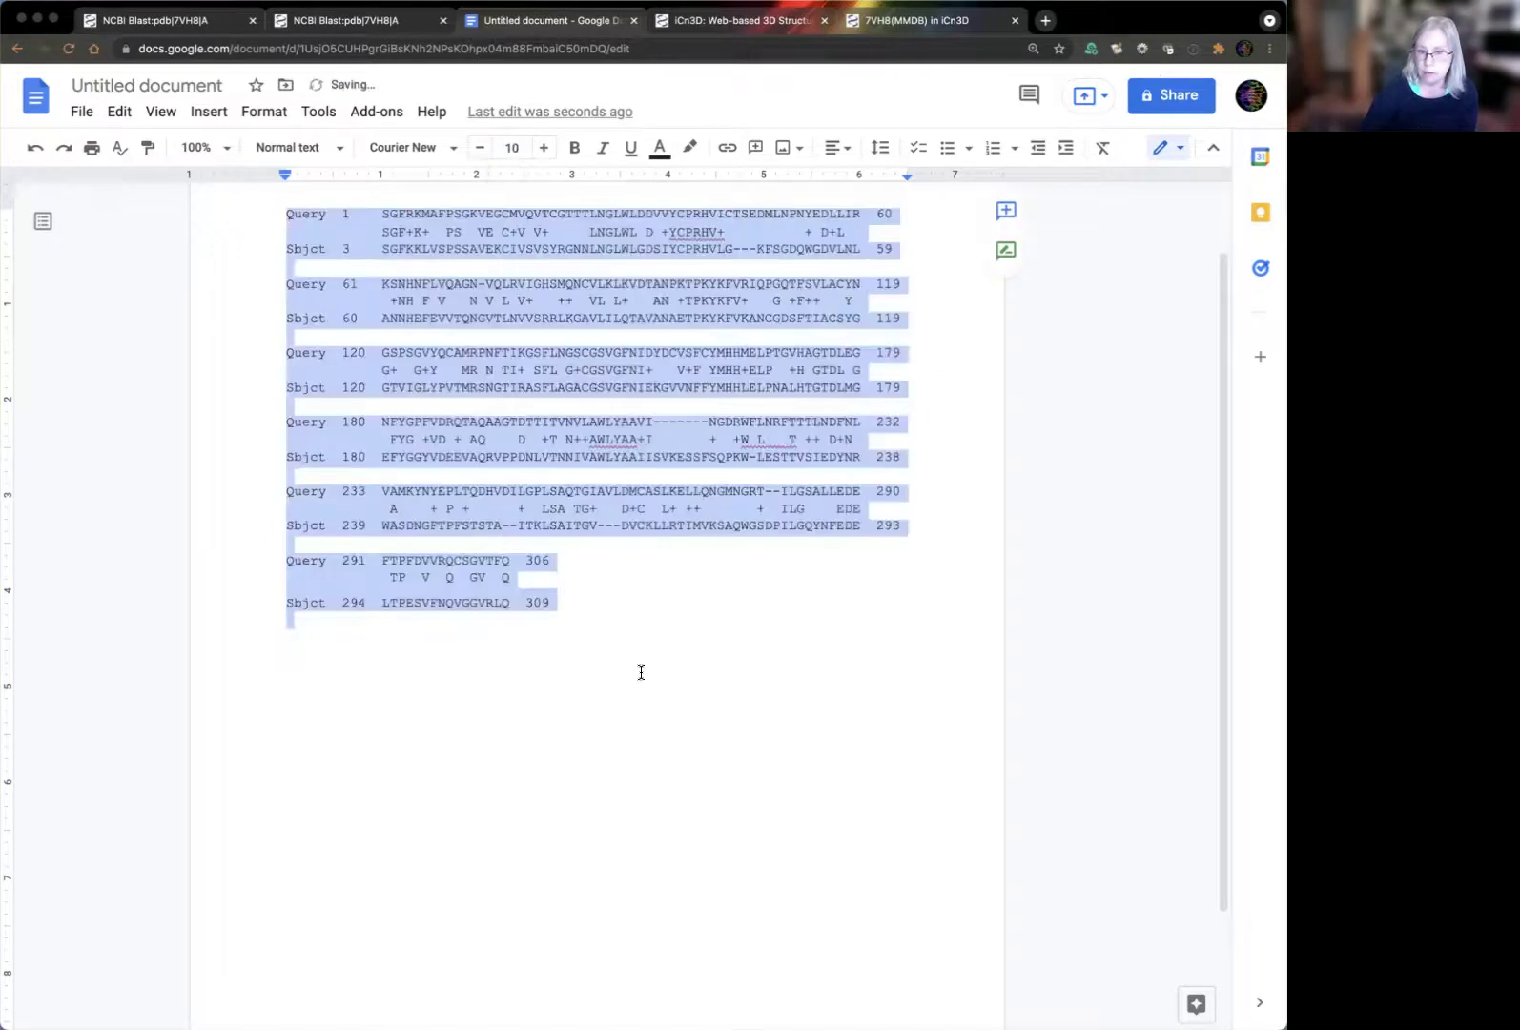
{"action": "left_click", "coordinate": [641, 672]}
{"action": "scroll", "coordinate": [736, 668], "scroll_direction": "up", "scroll_amount": 2}
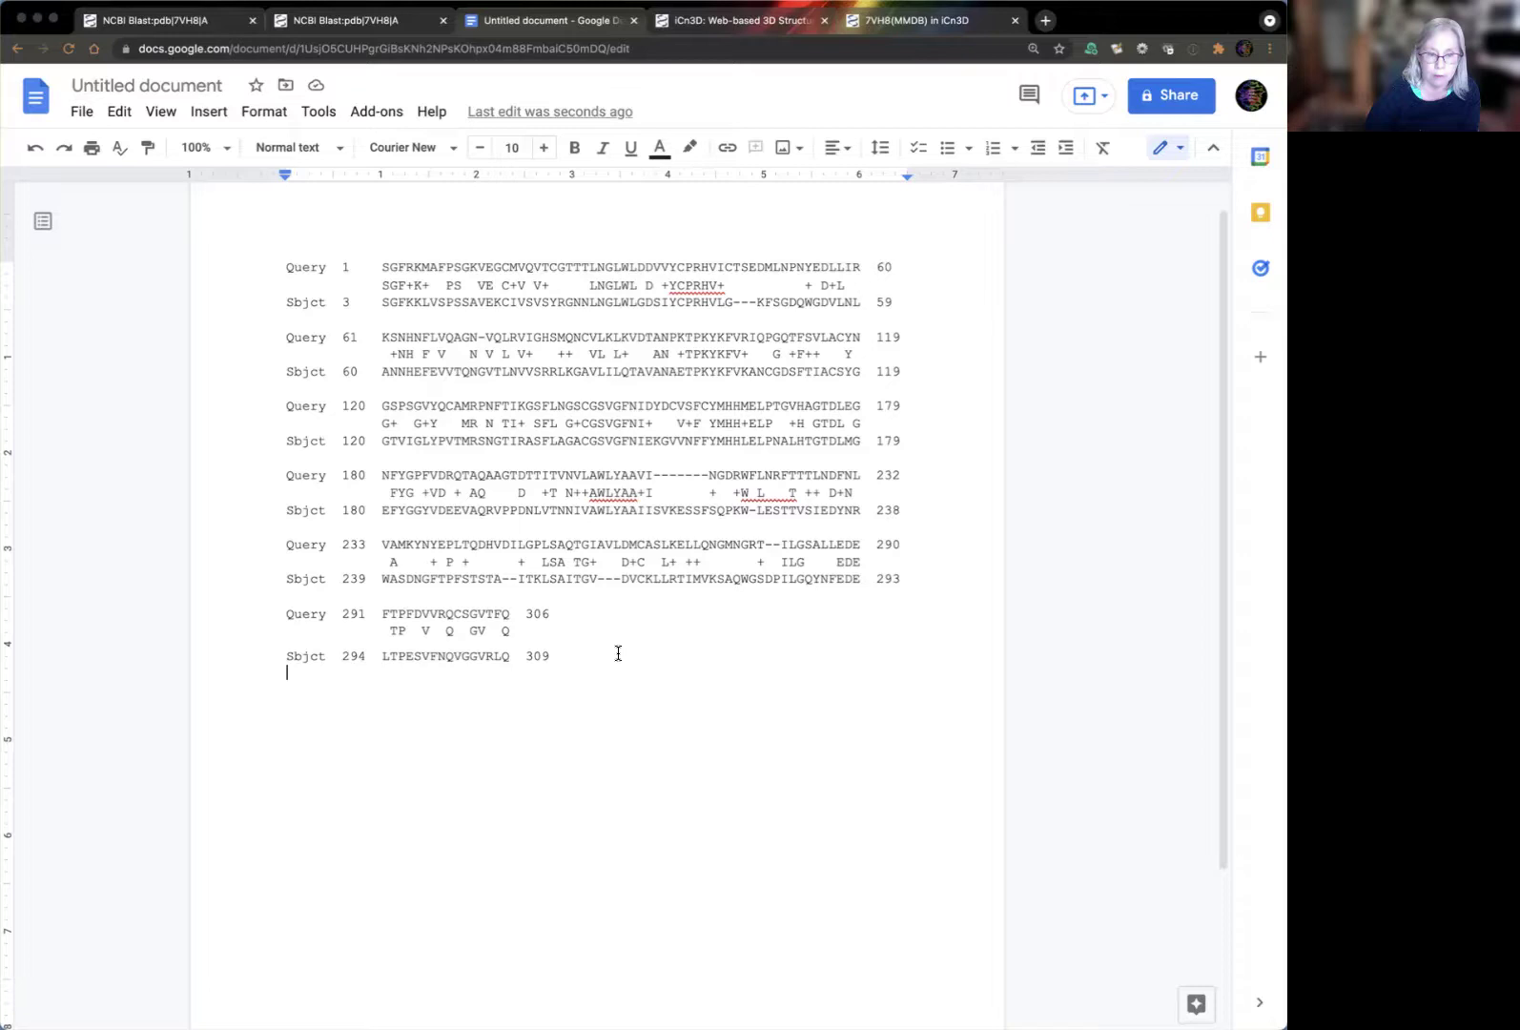
{"action": "scroll", "coordinate": [645, 673], "scroll_direction": "up", "scroll_amount": 1}
{"action": "left_click", "coordinate": [645, 672]}
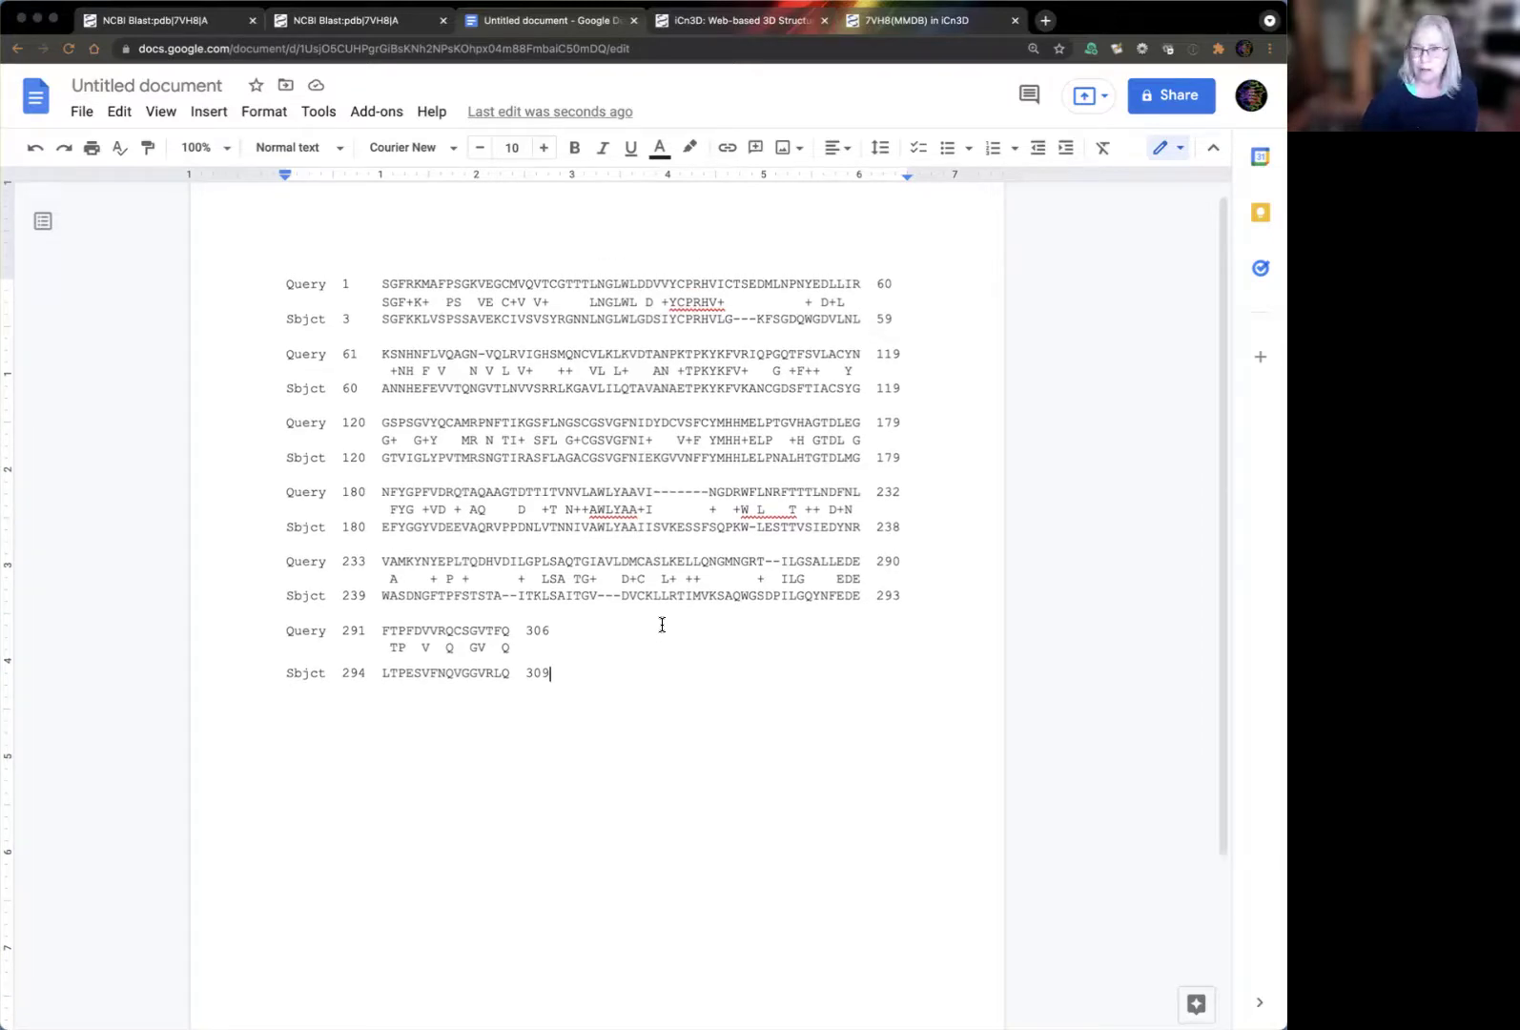
{"action": "left_click", "coordinate": [858, 324]}
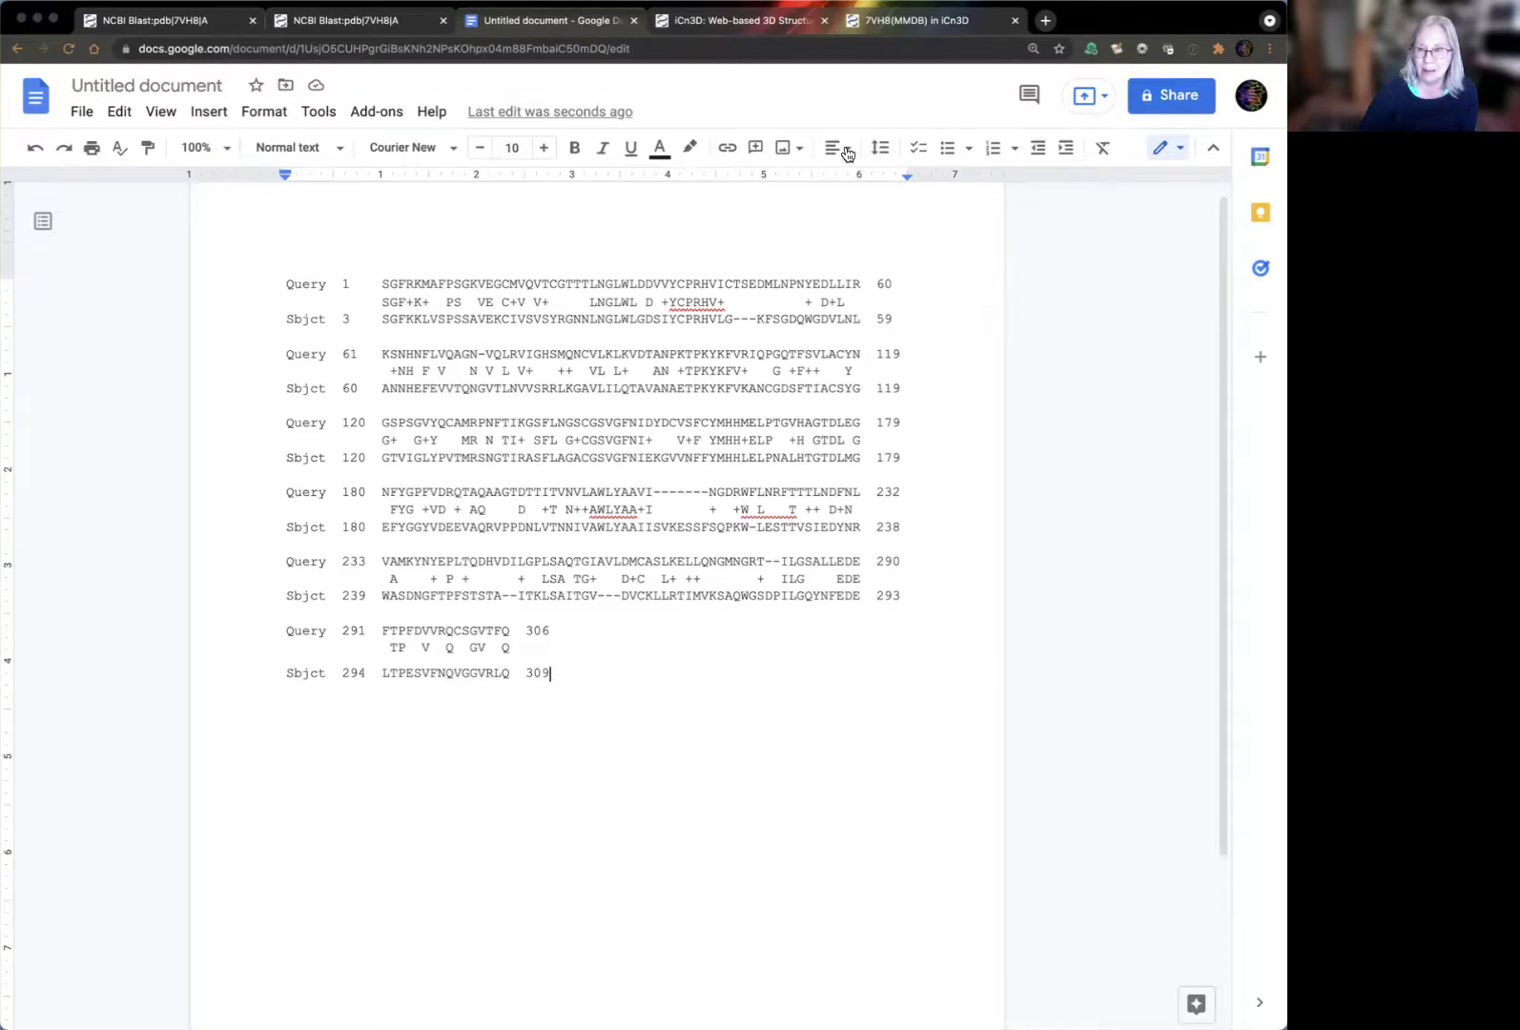